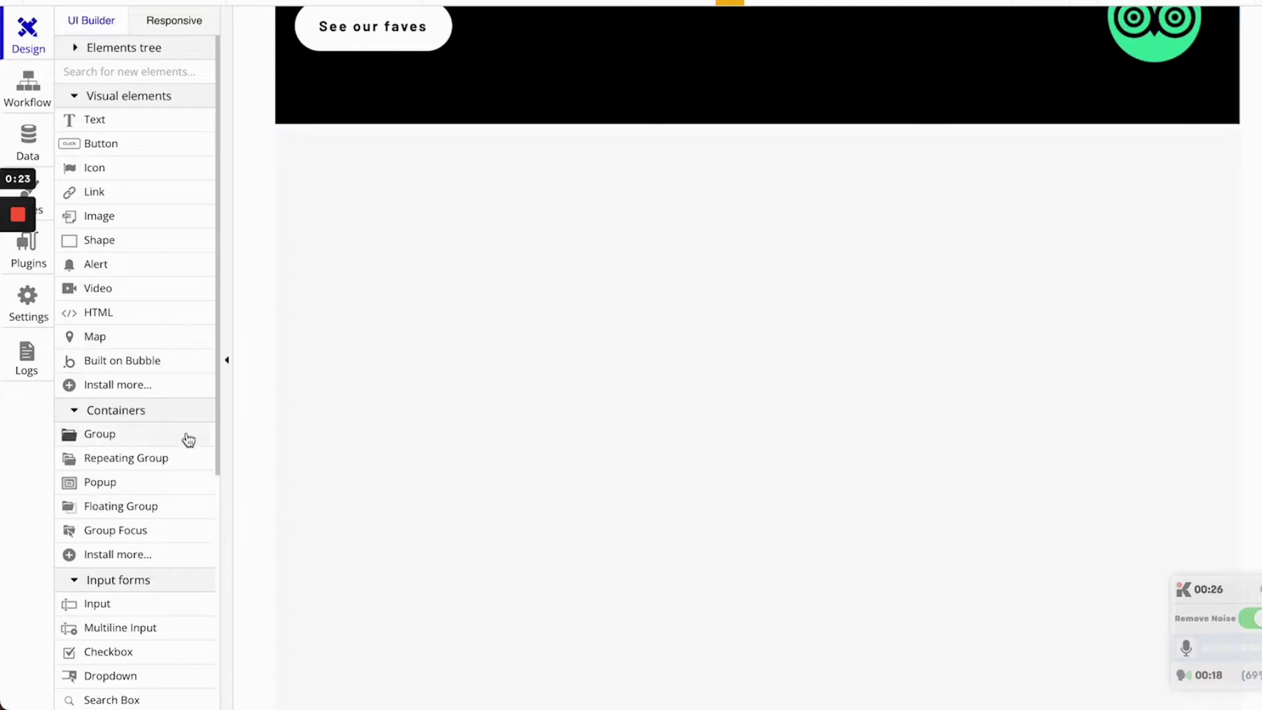
- Open the Tripadvisor site in a new browser tab and examine its homepage from the search hero down to the reviews banner
{"action": "scroll", "coordinate": [661, 269], "scroll_direction": "up", "scroll_amount": 15}
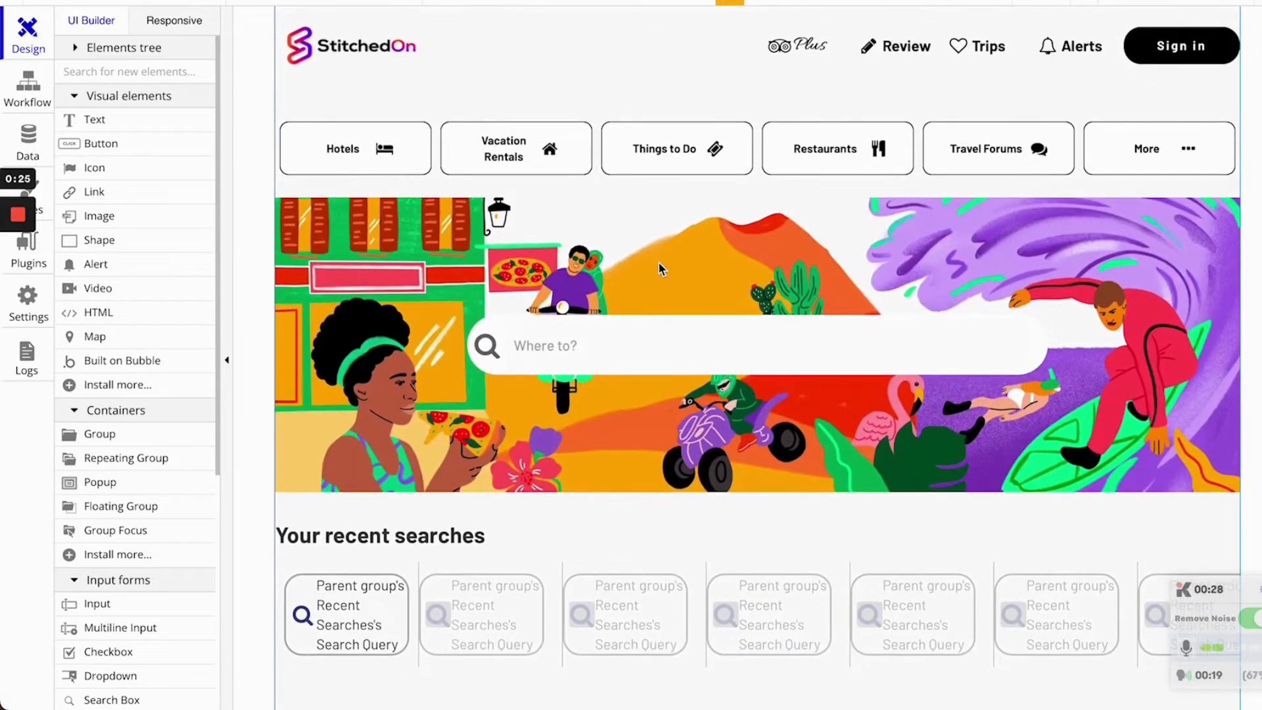
{"action": "key", "text": "super+t"}
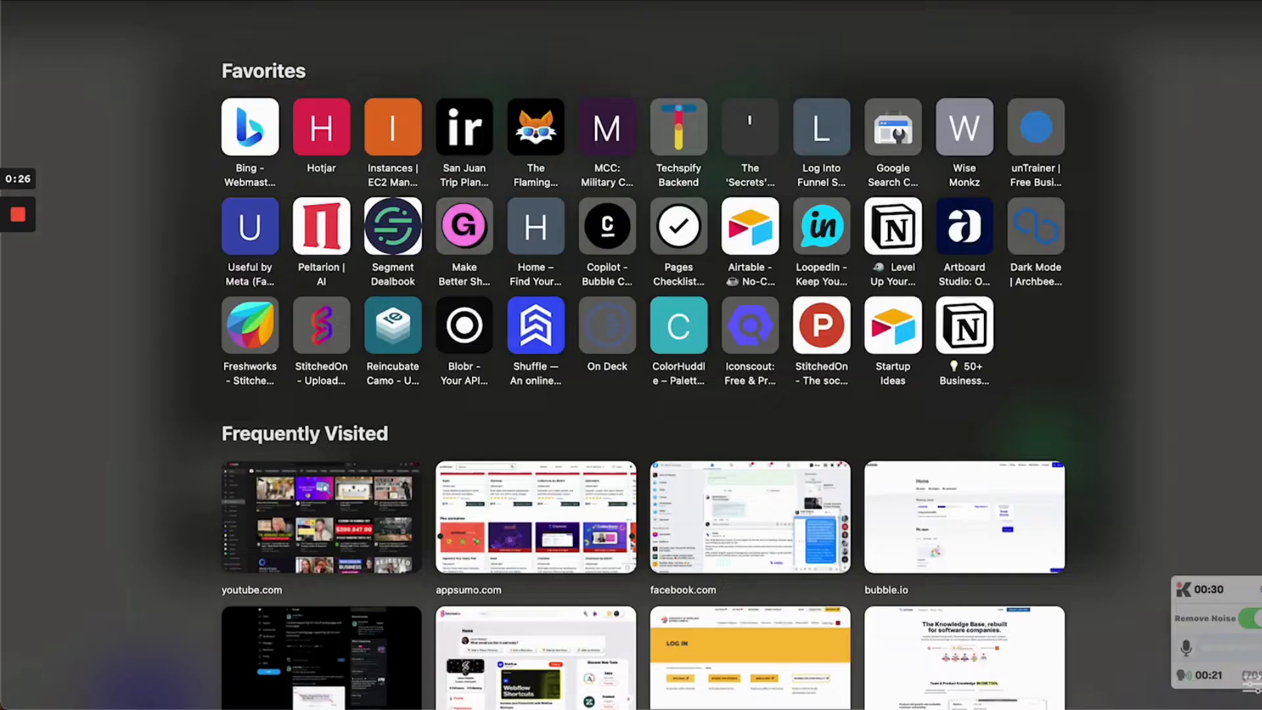
{"action": "type", "text": "trip"}
{"action": "key", "text": "Return"}
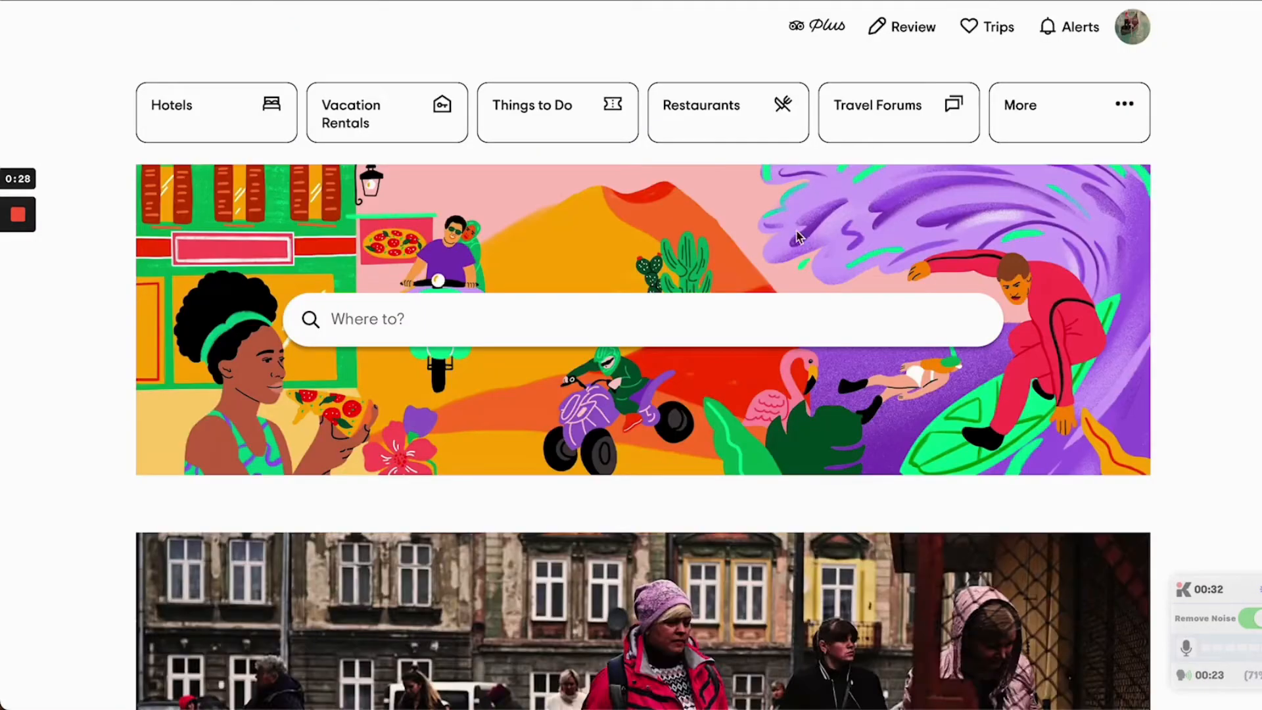
{"action": "scroll", "coordinate": [453, 316], "scroll_direction": "down", "scroll_amount": 6}
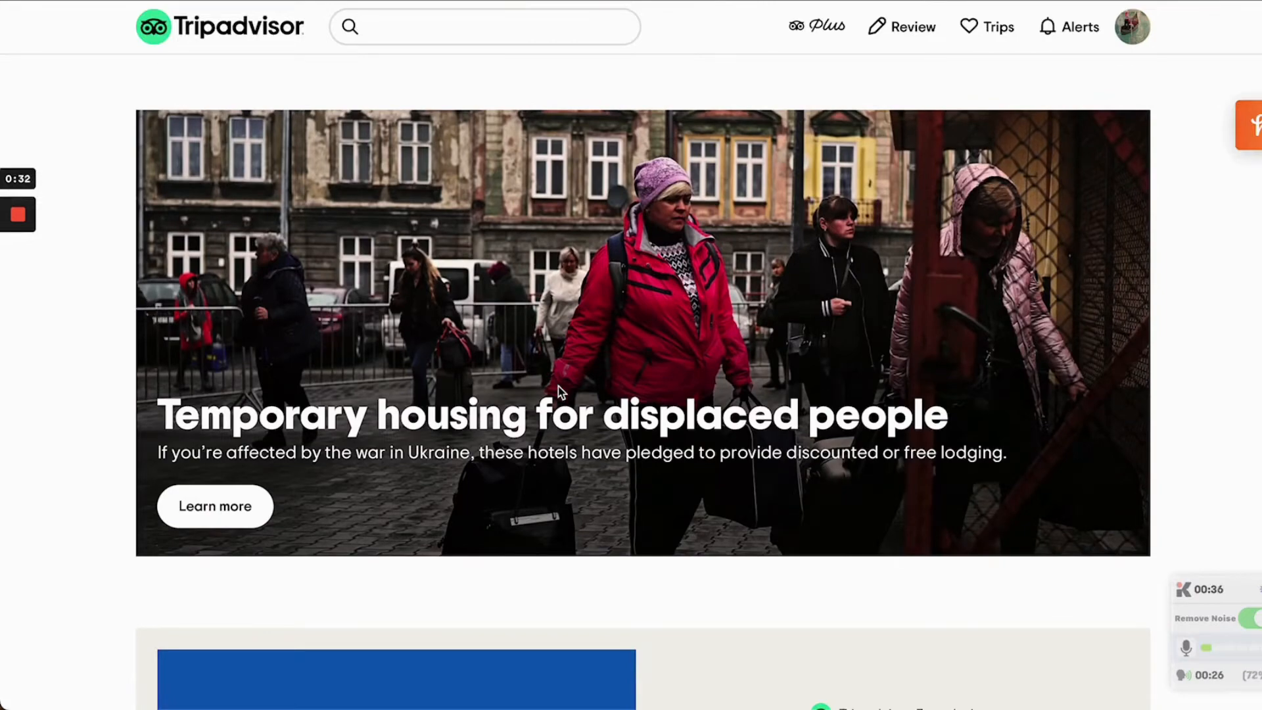
{"action": "scroll", "coordinate": [561, 393], "scroll_direction": "down", "scroll_amount": 6}
{"action": "scroll", "coordinate": [542, 447], "scroll_direction": "down", "scroll_amount": 8}
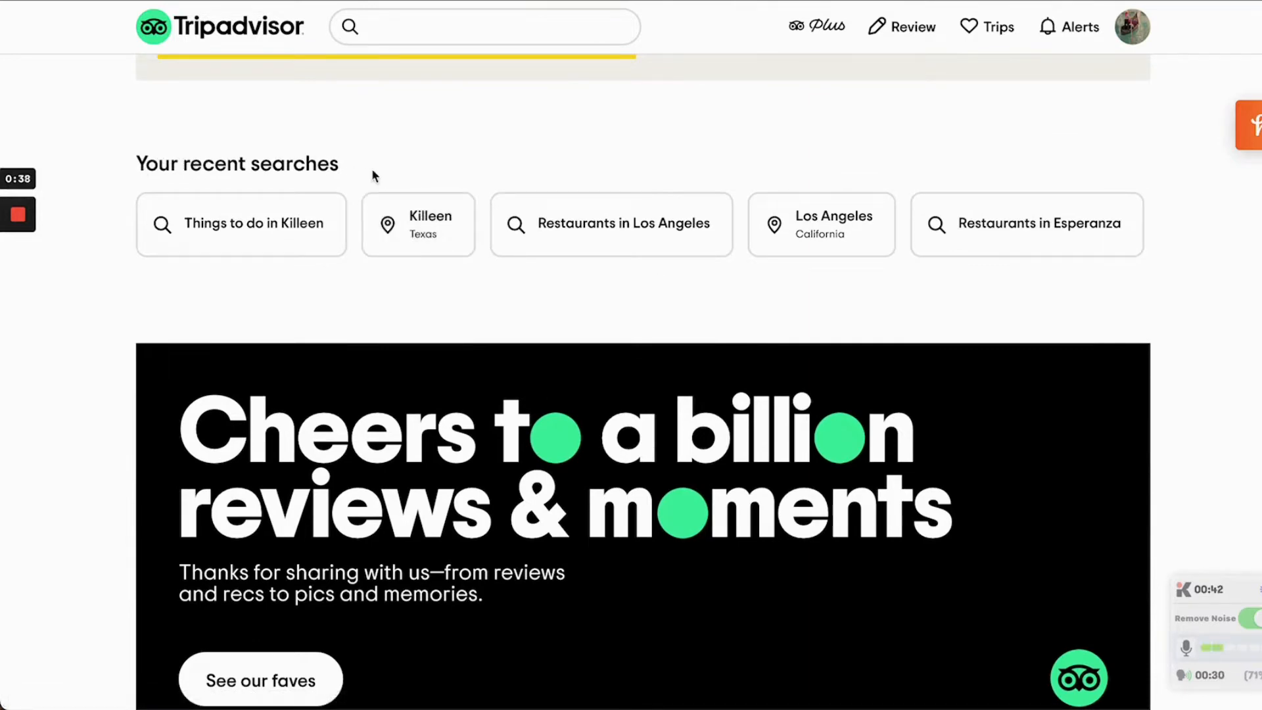
{"action": "scroll", "coordinate": [589, 527], "scroll_direction": "down", "scroll_amount": 3}
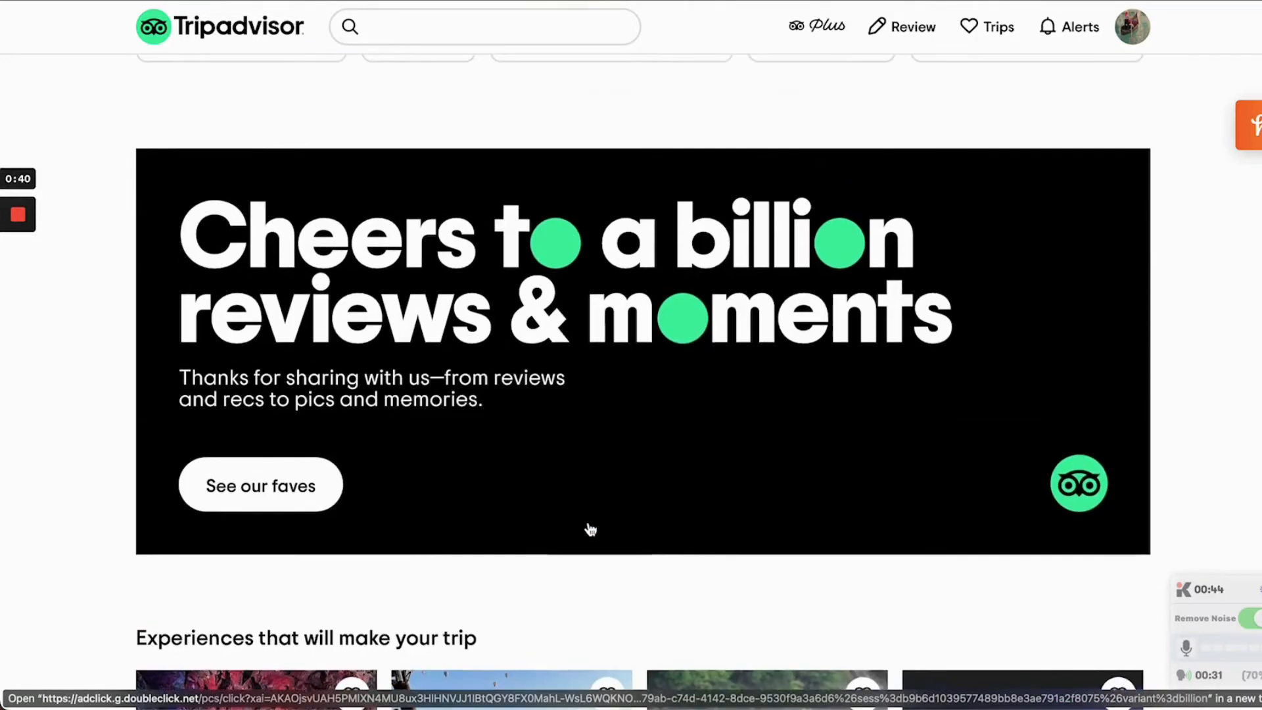
- Switch to the Bubble editor, preview the index page and examine its search bar, recent searches area and banner
{"action": "left_click", "coordinate": [549, 1]}
{"action": "scroll", "coordinate": [455, 381], "scroll_direction": "down", "scroll_amount": 10}
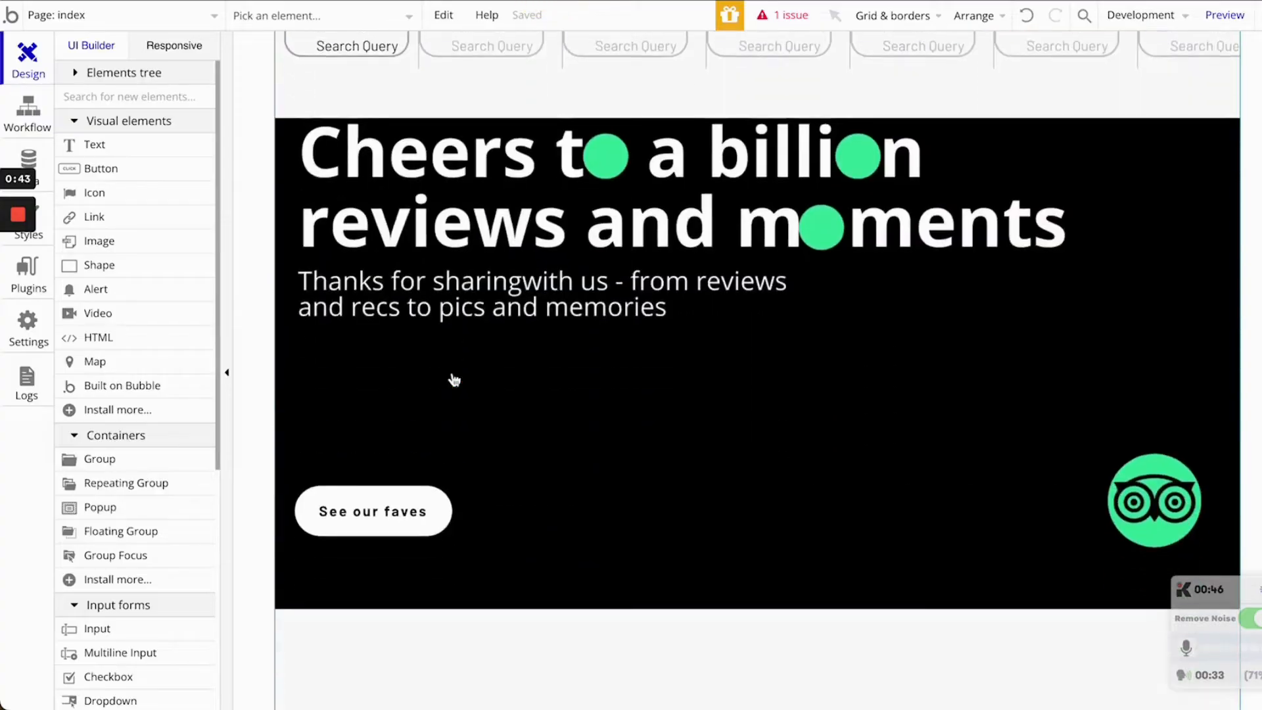
{"action": "scroll", "coordinate": [455, 380], "scroll_direction": "up", "scroll_amount": 1}
{"action": "left_click", "coordinate": [1225, 15]}
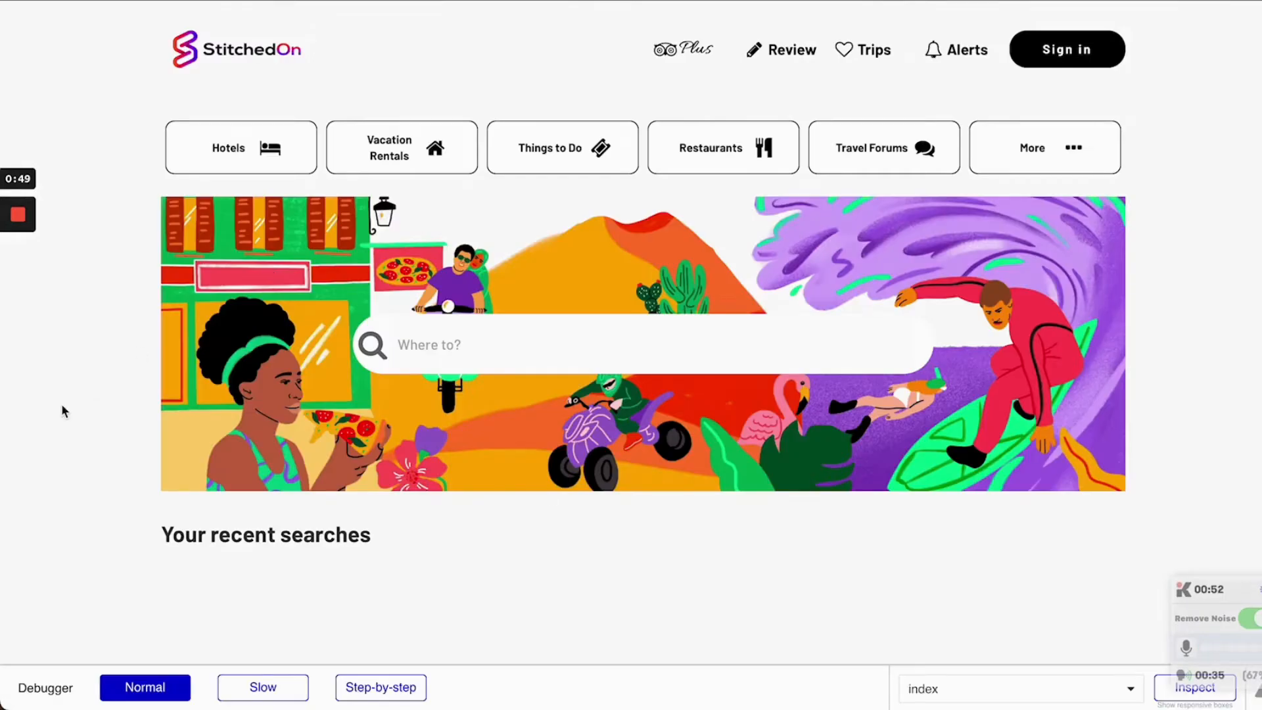
{"action": "scroll", "coordinate": [63, 408], "scroll_direction": "down", "scroll_amount": 6}
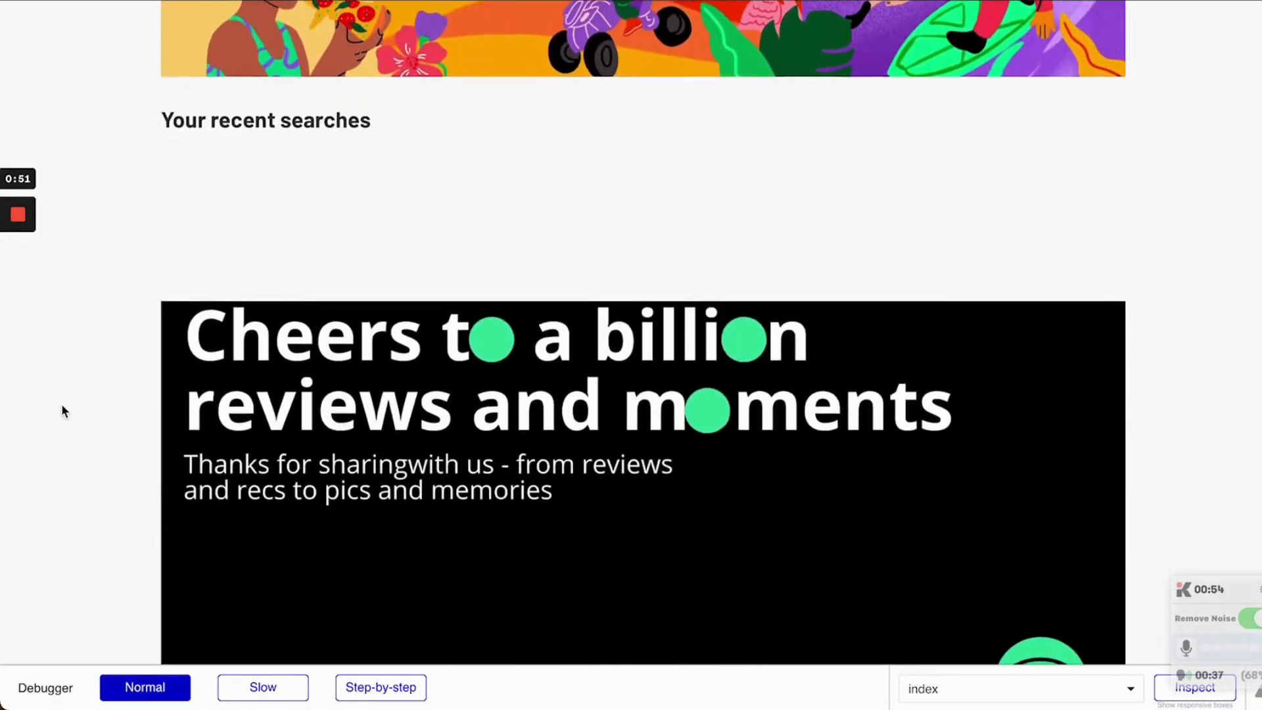
{"action": "scroll", "coordinate": [61, 404], "scroll_direction": "down", "scroll_amount": 5}
{"action": "scroll", "coordinate": [61, 403], "scroll_direction": "up", "scroll_amount": 12}
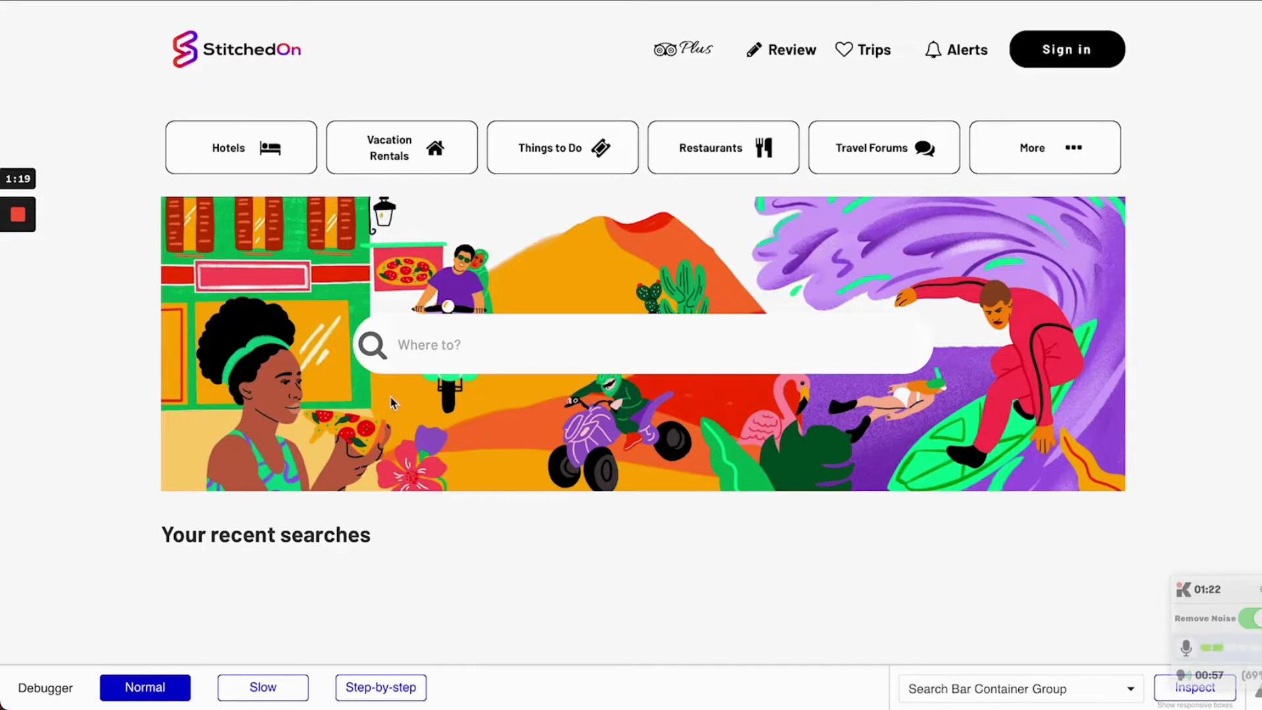
{"action": "left_click", "coordinate": [438, 346]}
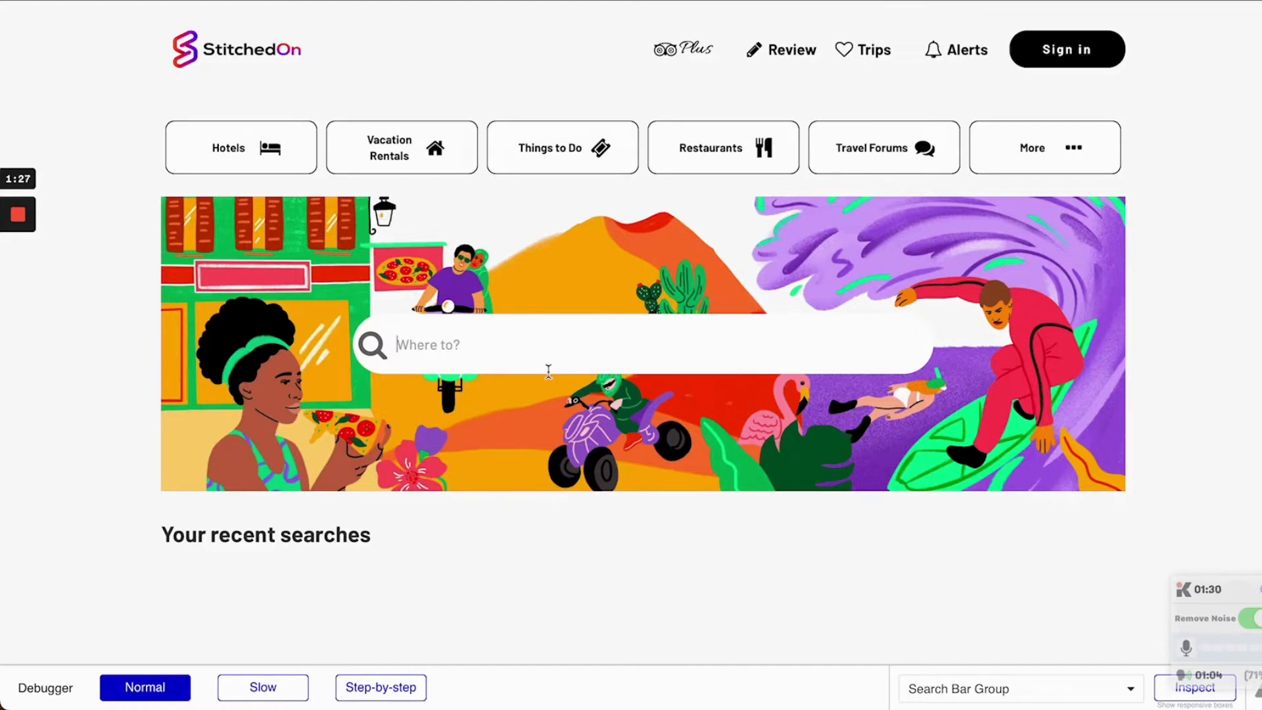
{"action": "scroll", "coordinate": [530, 459], "scroll_direction": "down", "scroll_amount": 3}
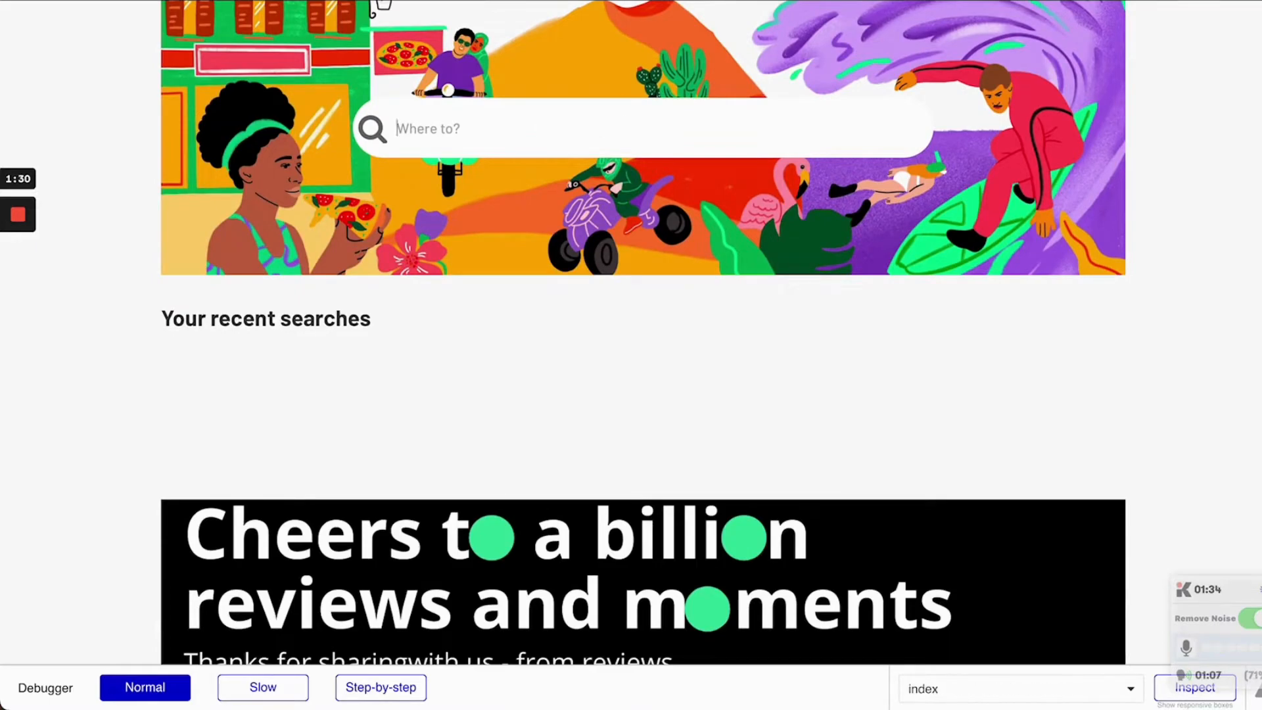
- Compare Tripadvisor's recent searches row with the same section and the banner on the previewed page
{"action": "key", "text": "ctrl+Tab"}
{"action": "scroll", "coordinate": [237, 370], "scroll_direction": "up", "scroll_amount": 7}
{"action": "scroll", "coordinate": [237, 373], "scroll_direction": "down", "scroll_amount": 2}
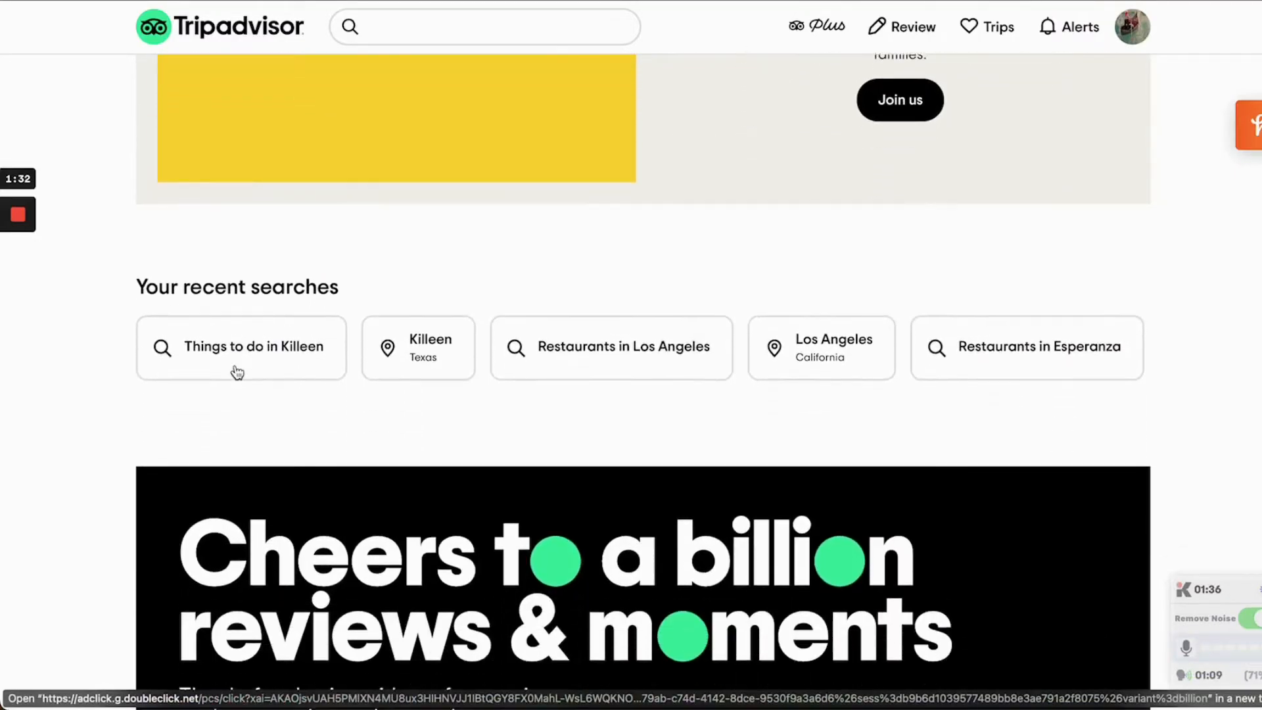
{"action": "scroll", "coordinate": [238, 373], "scroll_direction": "down", "scroll_amount": 1}
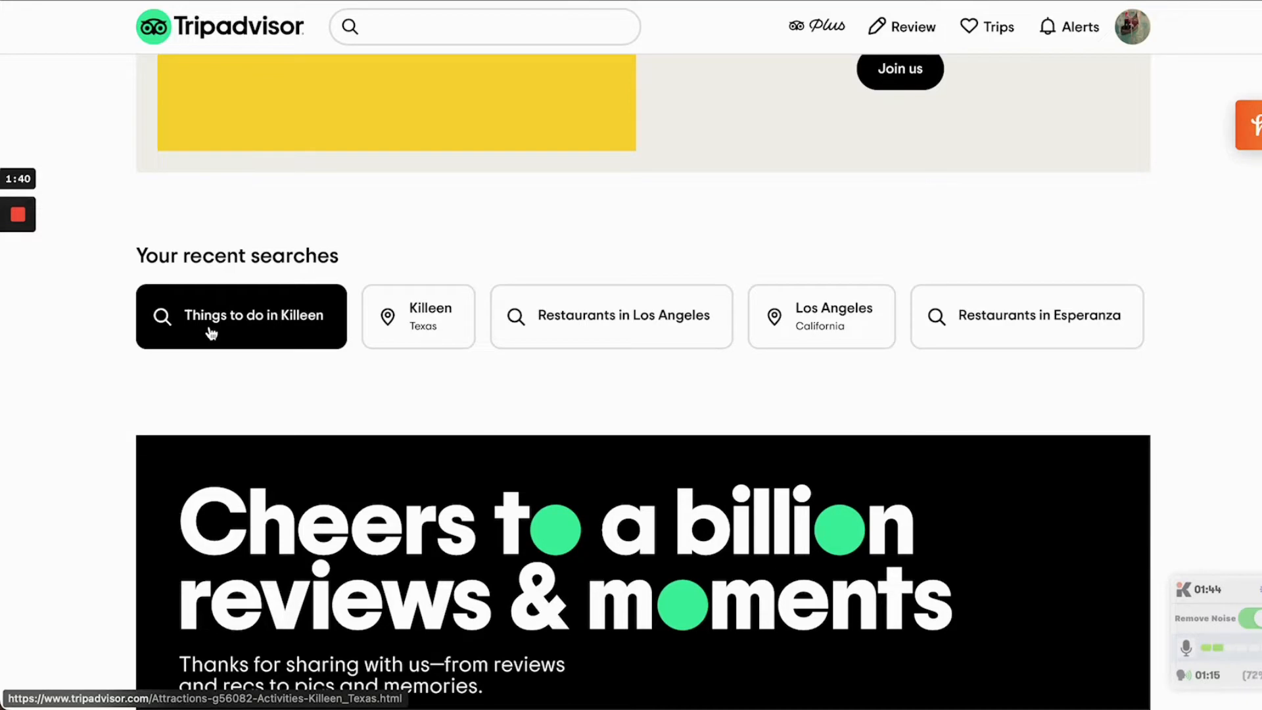
{"action": "left_click", "coordinate": [594, 1]}
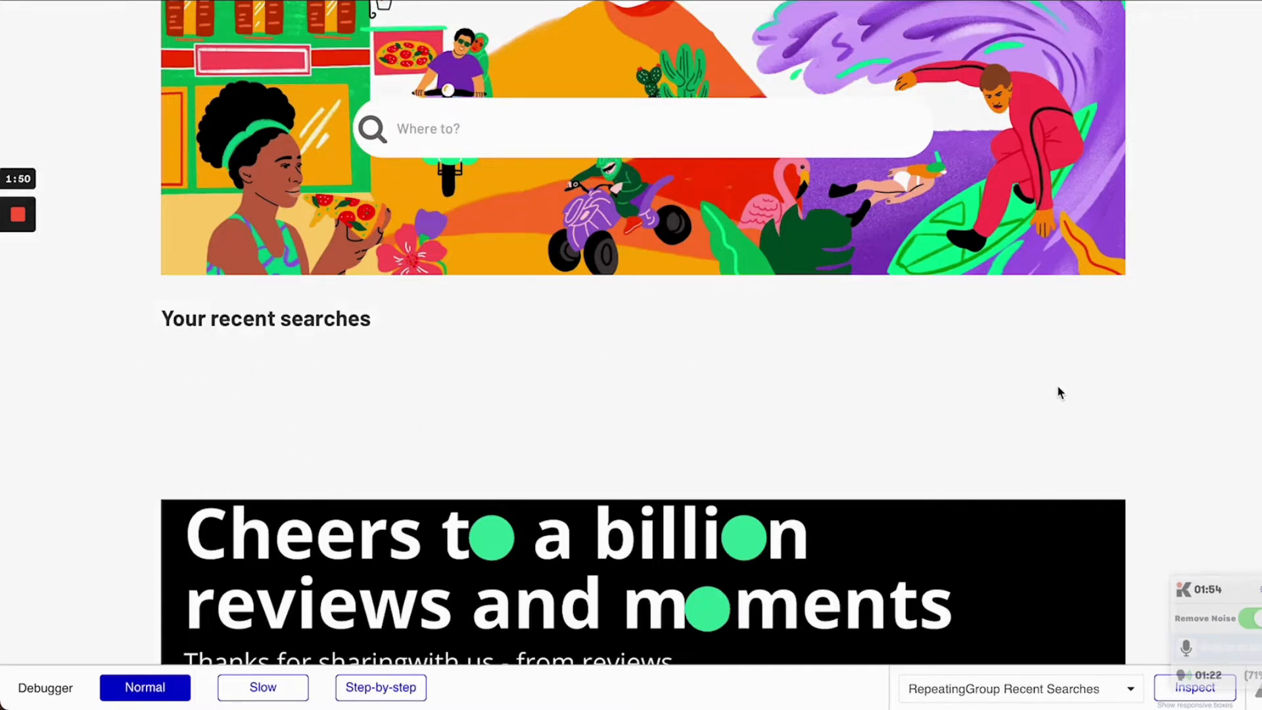
{"action": "scroll", "coordinate": [407, 381], "scroll_direction": "down", "scroll_amount": 7}
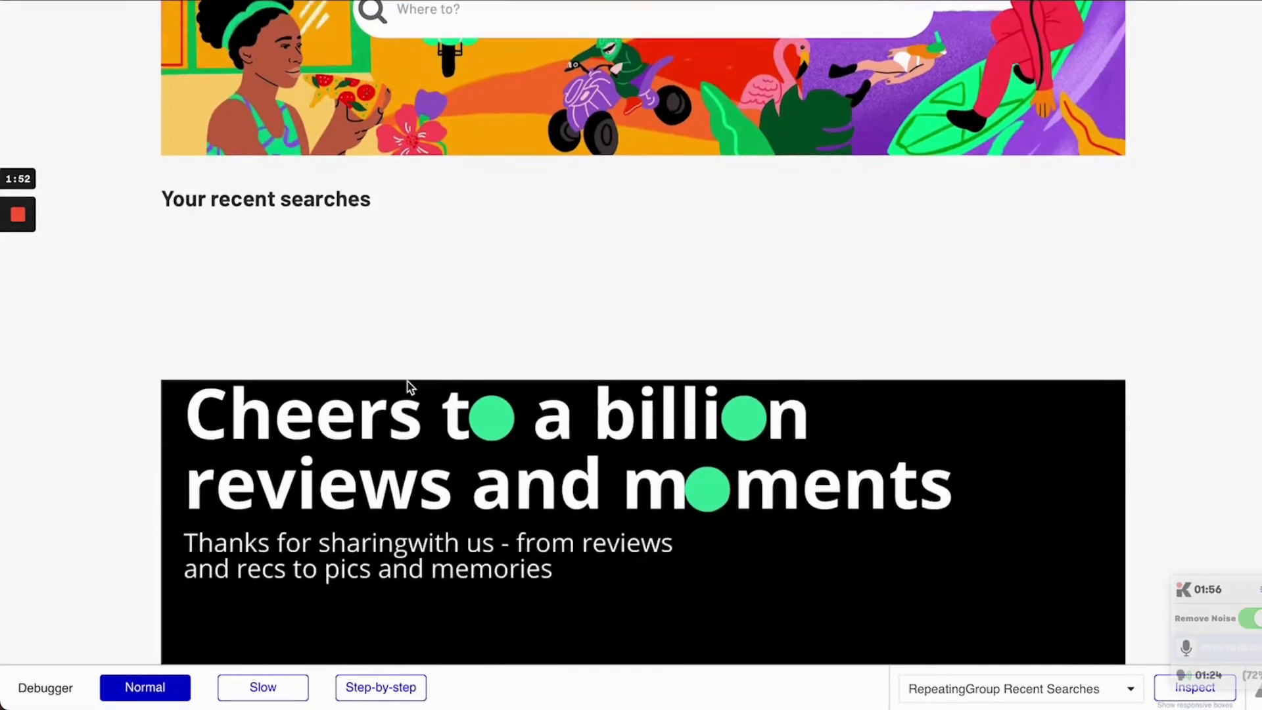
{"action": "scroll", "coordinate": [409, 386], "scroll_direction": "down", "scroll_amount": 6}
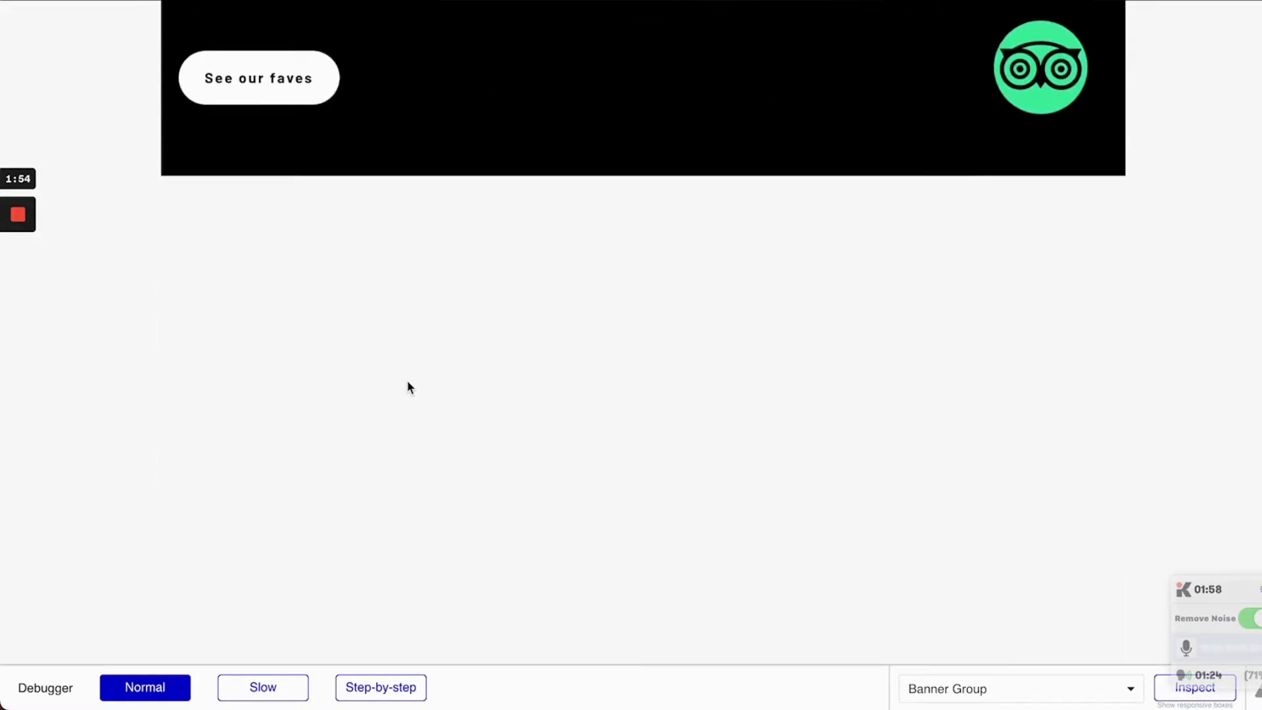
- Return to Tripadvisor and examine the top destinations section further down its homepage
{"action": "left_click", "coordinate": [285, 2]}
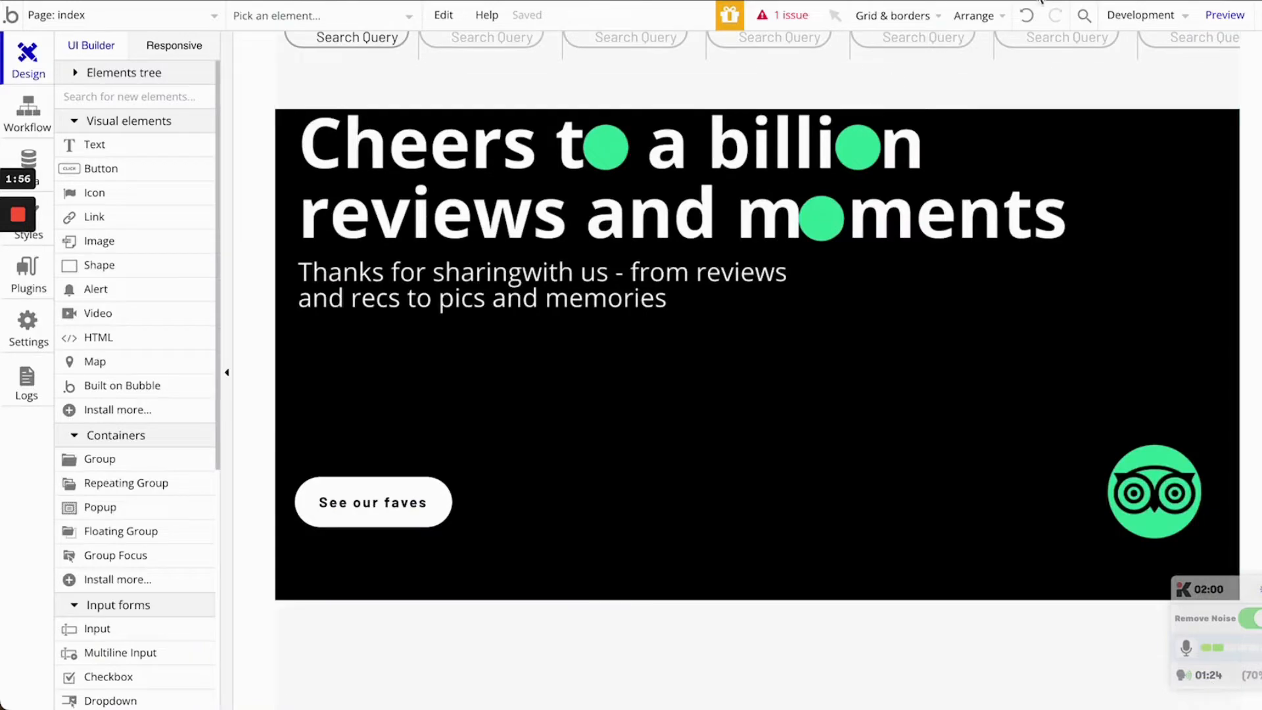
{"action": "left_click", "coordinate": [1037, 2]}
{"action": "scroll", "coordinate": [563, 403], "scroll_direction": "down", "scroll_amount": 1}
{"action": "scroll", "coordinate": [563, 403], "scroll_direction": "down", "scroll_amount": 18}
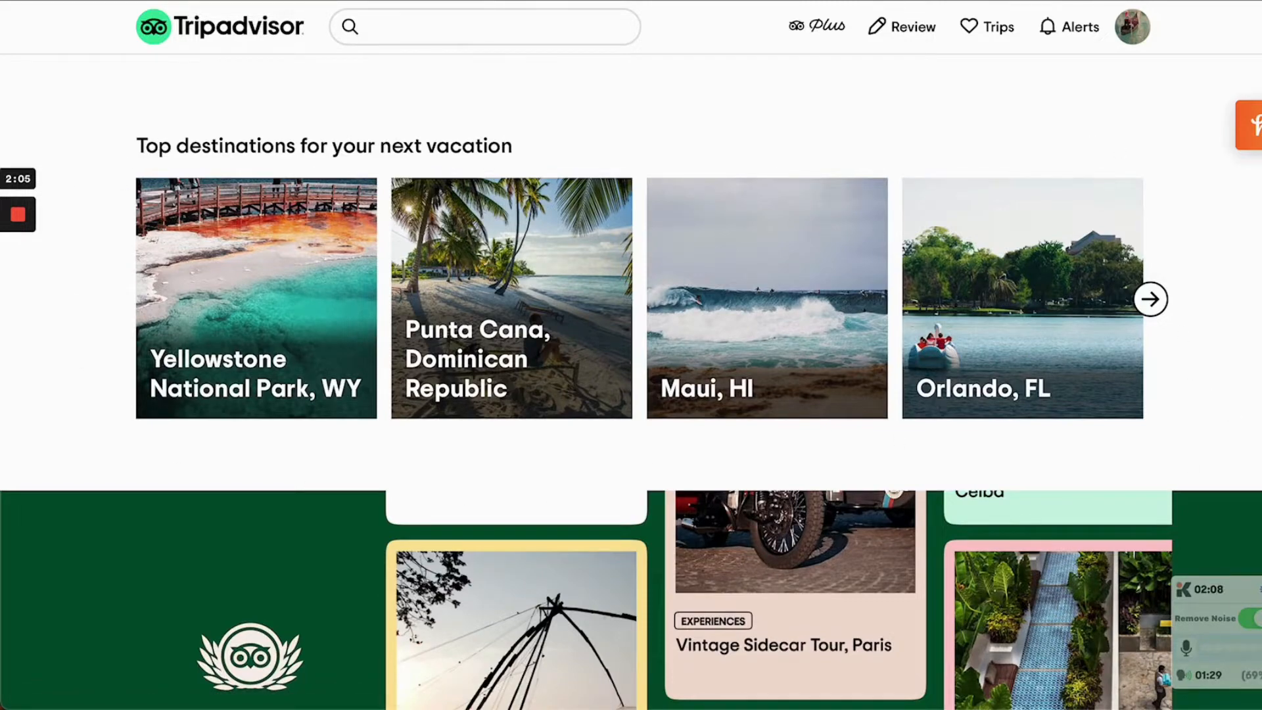
- In the Bubble editor, draw a group about 588 by 253 px below the banner and name it "Top Cities Group"
{"action": "left_click", "coordinate": [239, 1]}
{"action": "left_click", "coordinate": [149, 457]}
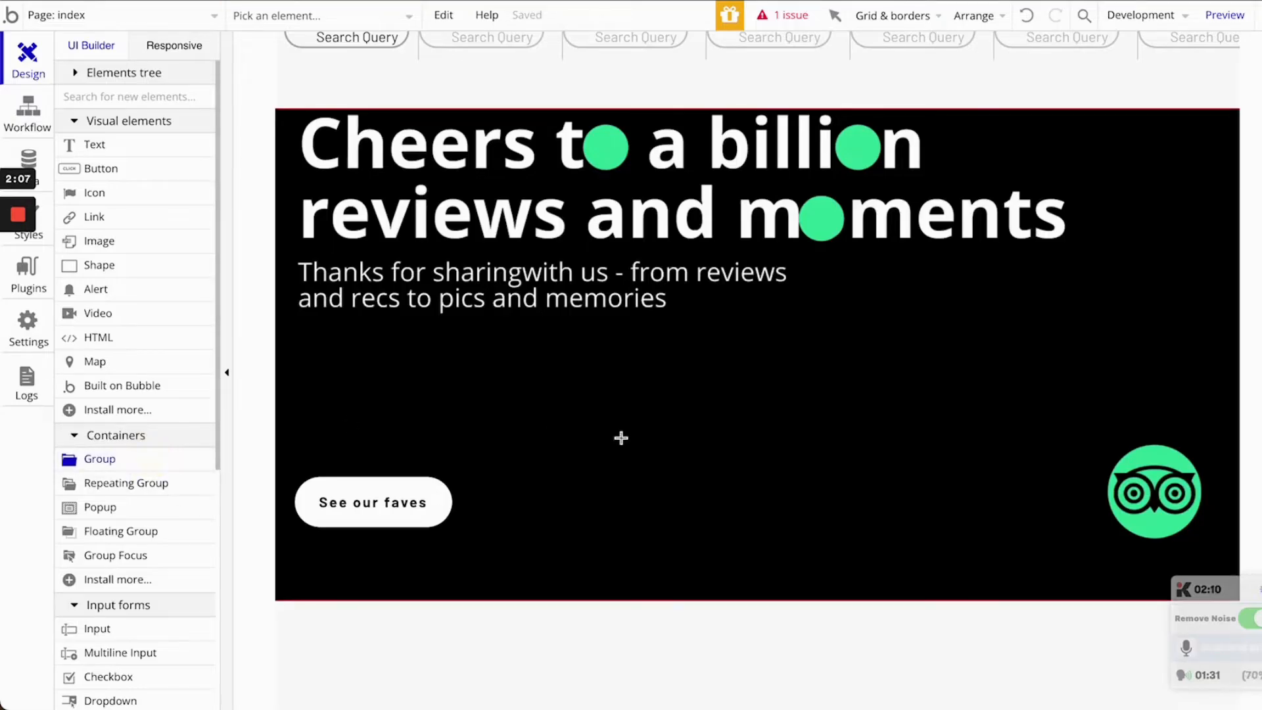
{"action": "scroll", "coordinate": [622, 438], "scroll_direction": "down", "scroll_amount": 5}
{"action": "mouse_move", "coordinate": [304, 333]}
{"action": "left_mouse_down"}
{"action": "mouse_move", "coordinate": [705, 460]}
{"action": "mouse_move", "coordinate": [830, 564]}
{"action": "left_mouse_up"}
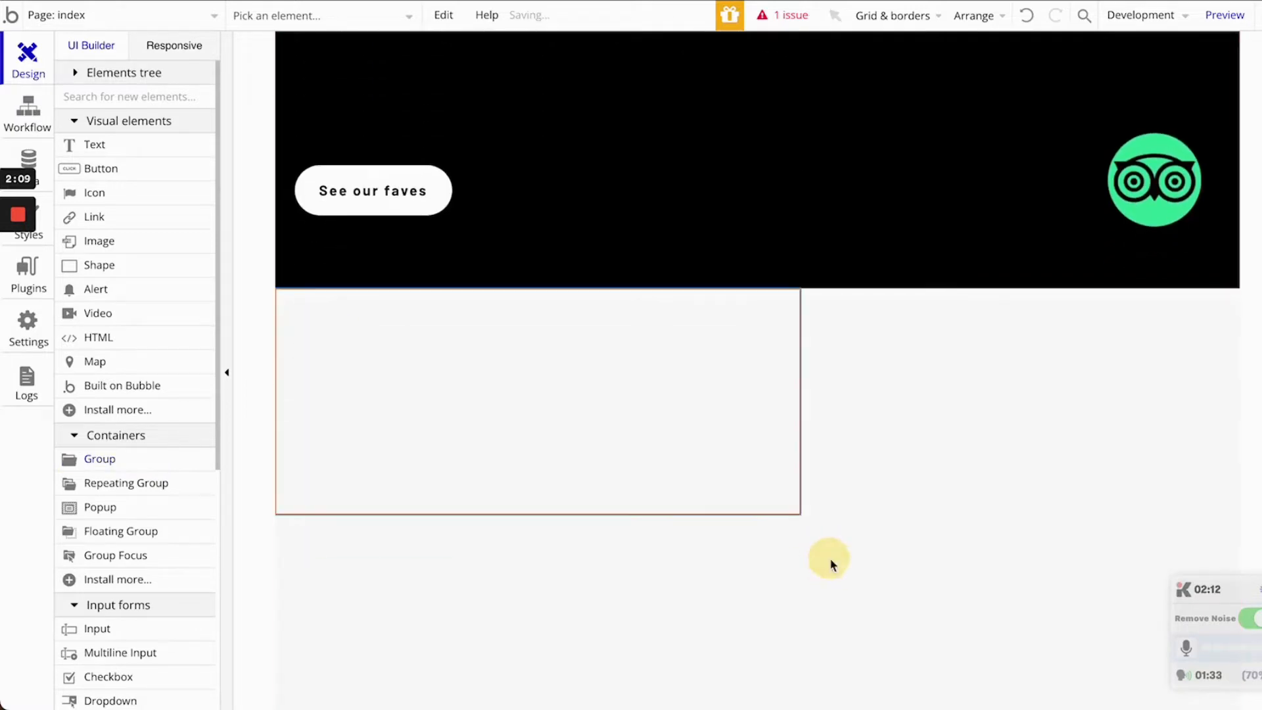
{"action": "left_click", "coordinate": [865, 146]}
{"action": "key", "text": "BackSpace"}
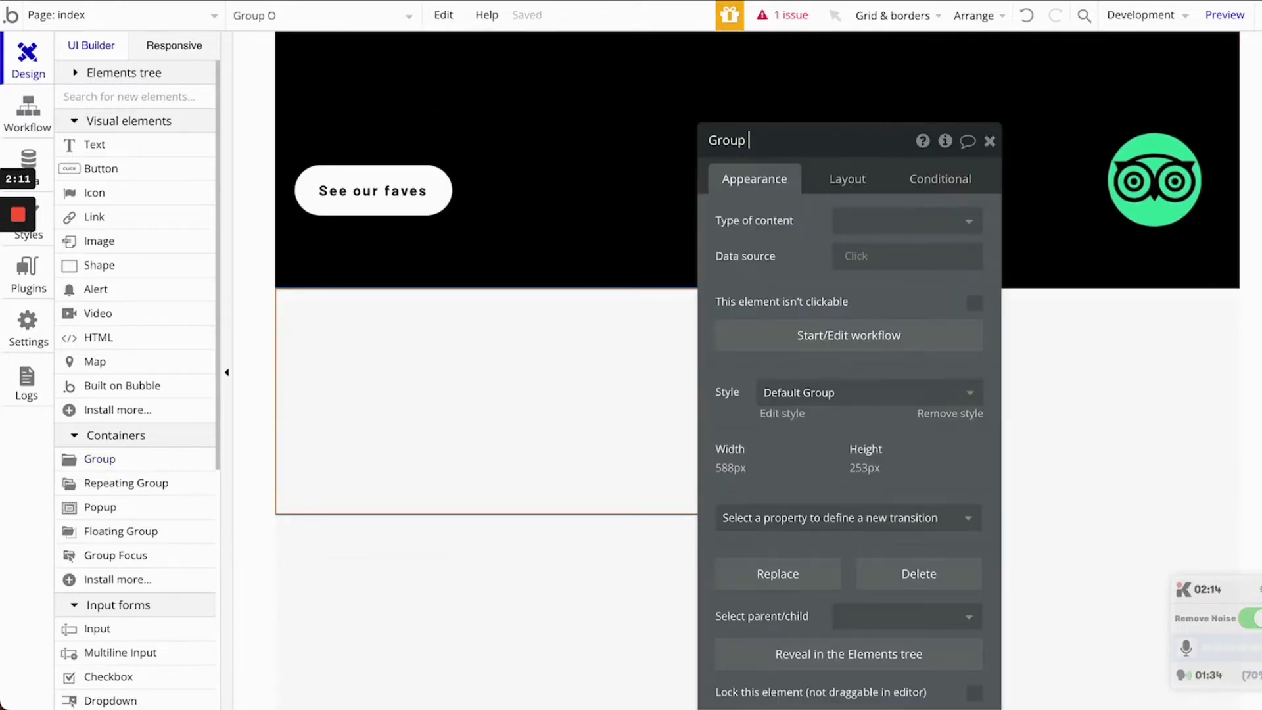
{"action": "type", "text": "Top Cities"}
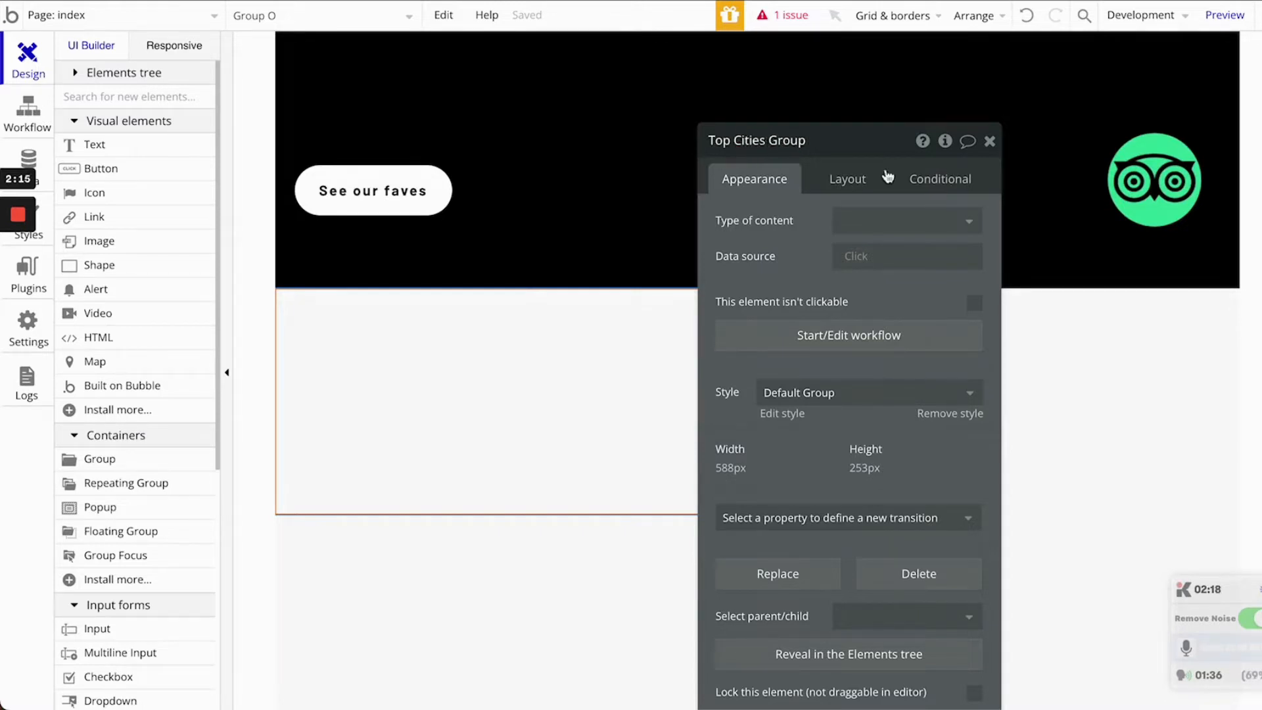
- Set the Top Cities Group's type of content to City and its container layout to Column
{"action": "left_click", "coordinate": [898, 234]}
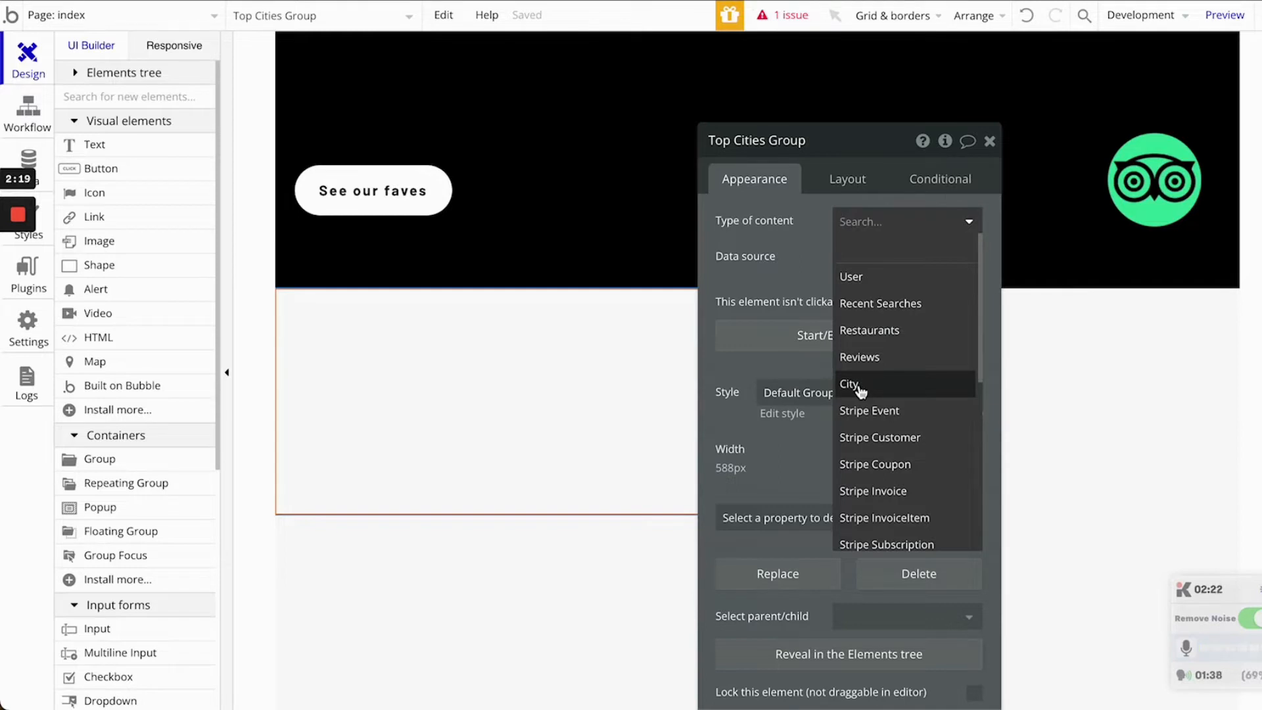
{"action": "left_click", "coordinate": [862, 391]}
{"action": "left_click", "coordinate": [848, 179]}
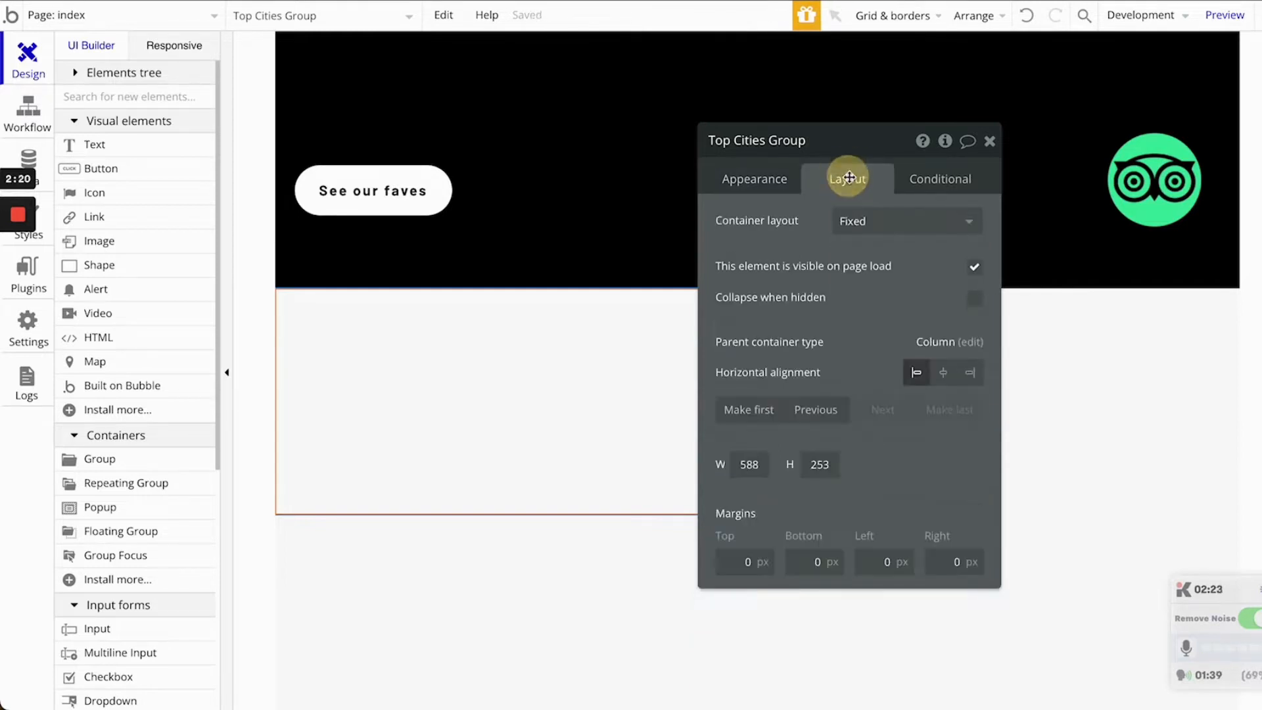
{"action": "left_click", "coordinate": [960, 225]}
{"action": "left_click", "coordinate": [860, 329]}
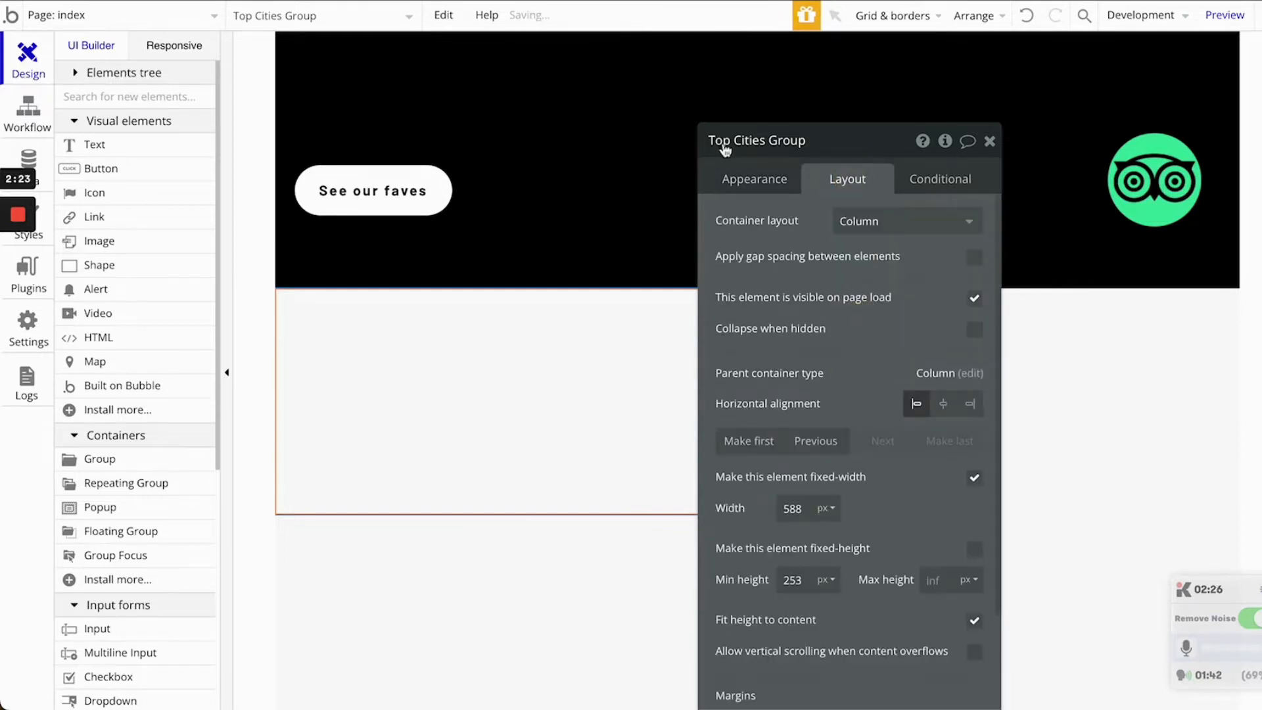
- Recheck Tripadvisor's top destinations section, turn off the Top Cities Group's fixed width and set its max width to 1080 px
{"action": "left_click", "coordinate": [658, 1]}
{"action": "left_click", "coordinate": [526, 0]}
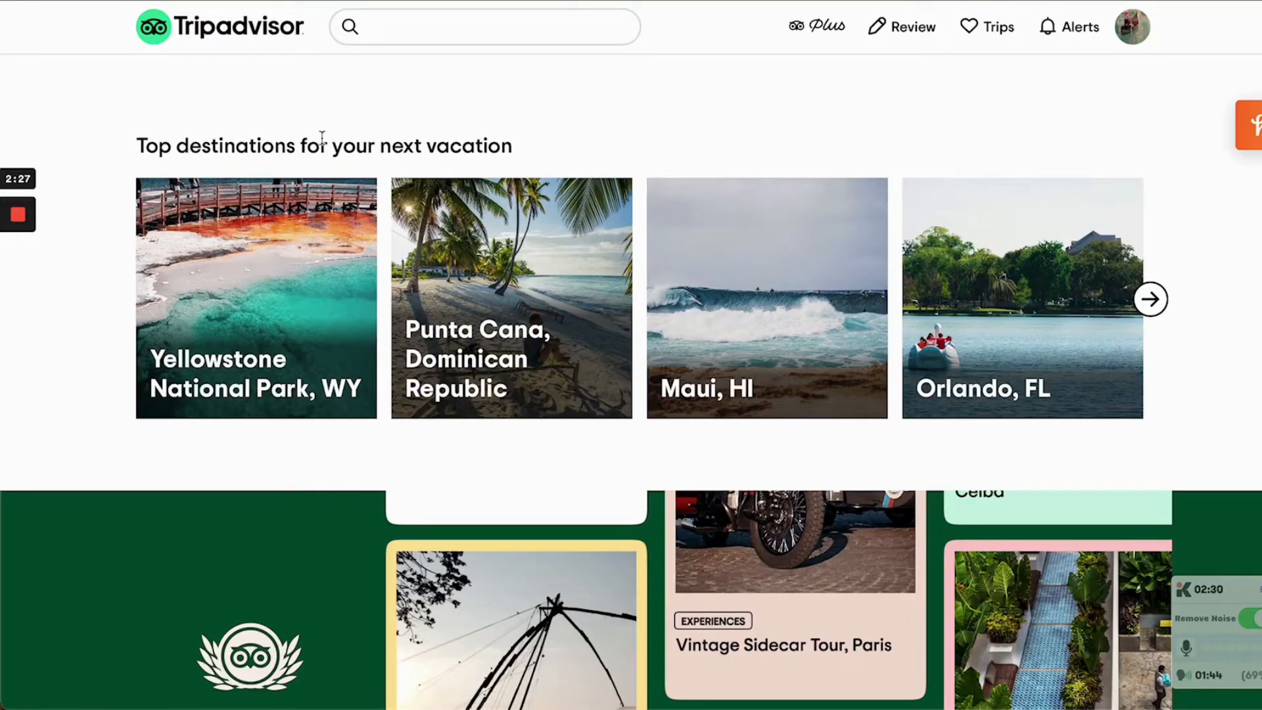
{"action": "left_click", "coordinate": [318, 4]}
{"action": "scroll", "coordinate": [843, 414], "scroll_direction": "down", "scroll_amount": 2}
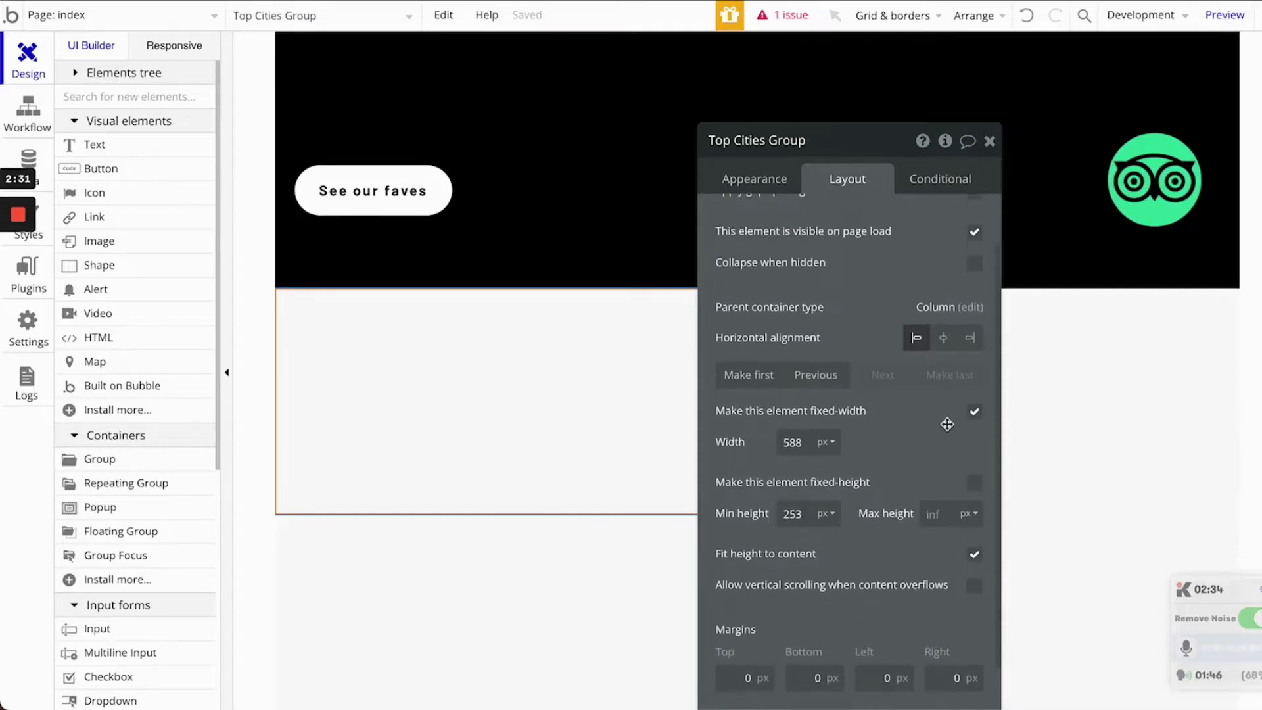
{"action": "left_click", "coordinate": [973, 412]}
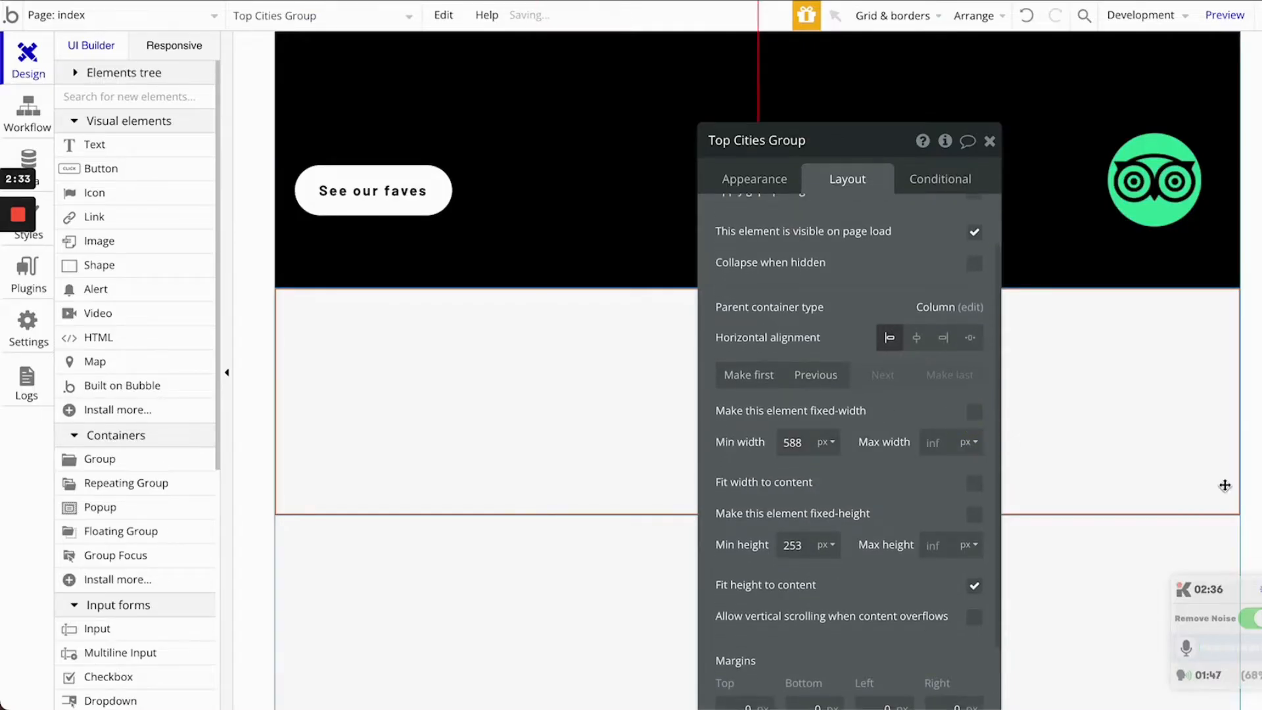
{"action": "left_click", "coordinate": [930, 441]}
{"action": "type", "text": "1080"}
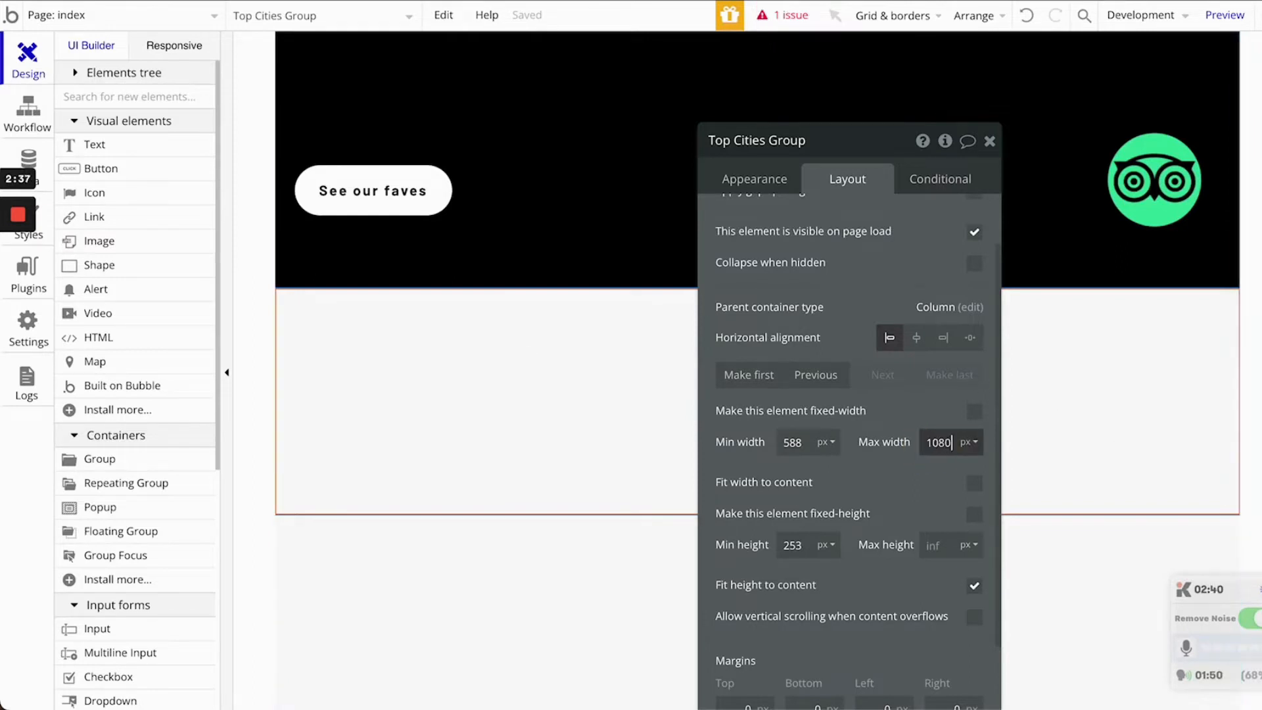
- Check the Banner Group's width limits and set the Top Cities Group's min width to 240 px
{"action": "left_click", "coordinate": [1086, 246]}
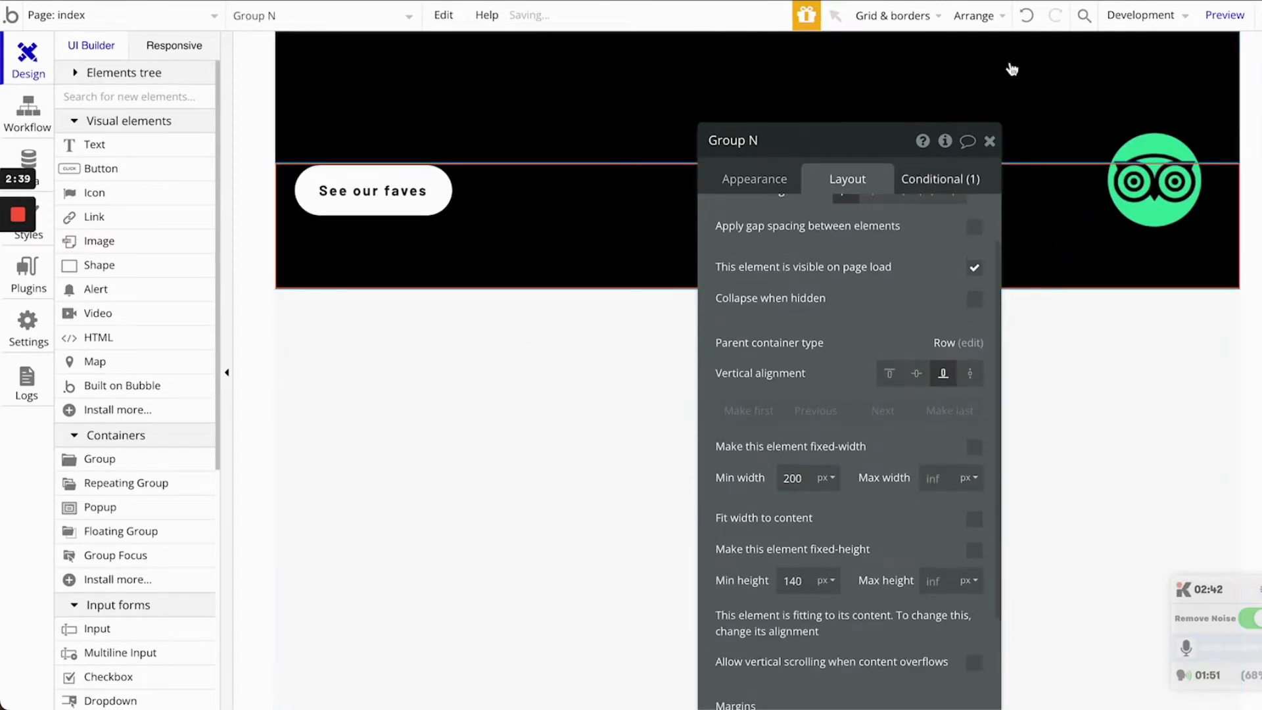
{"action": "left_click", "coordinate": [1070, 118]}
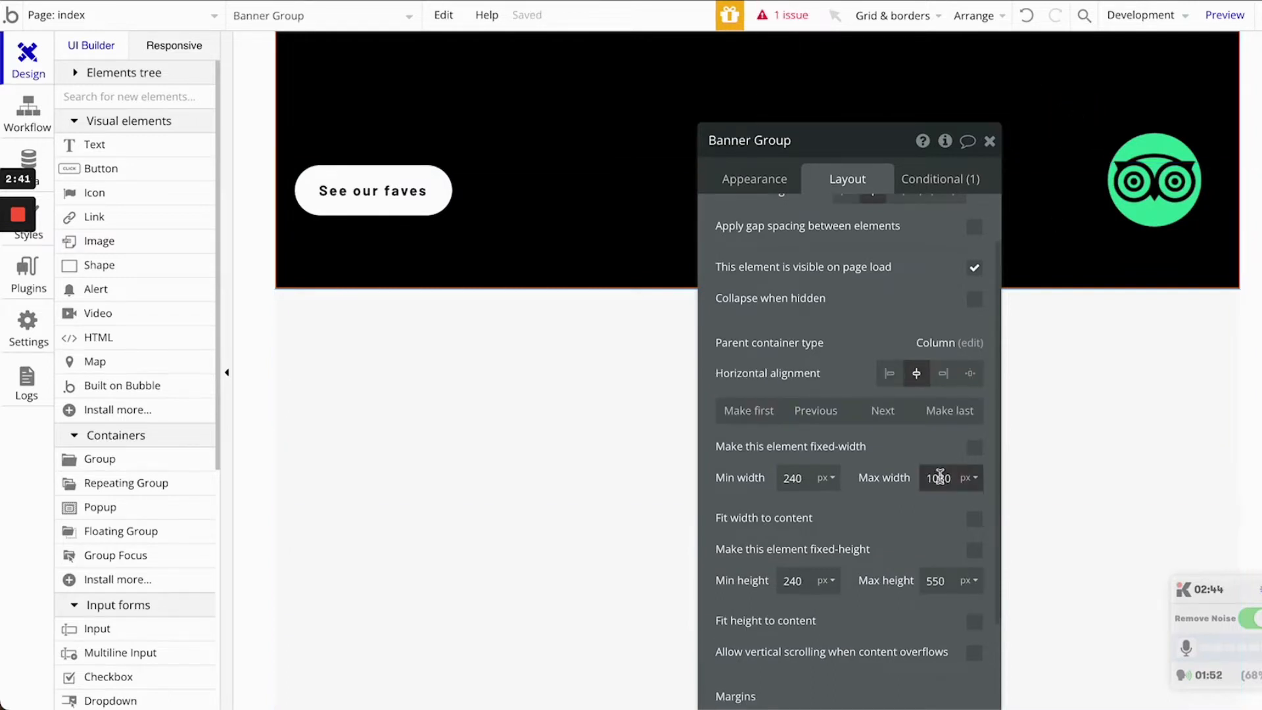
{"action": "left_click", "coordinate": [1116, 363]}
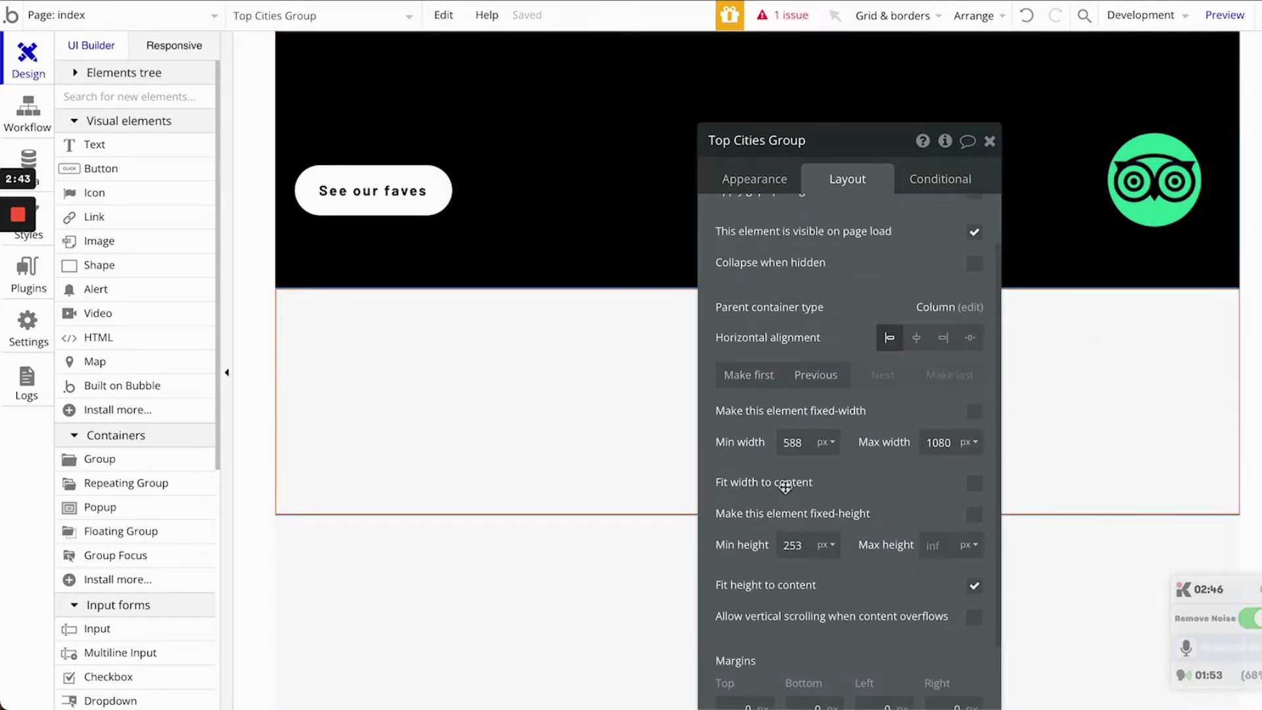
{"action": "double_click", "coordinate": [794, 441]}
{"action": "type", "text": "2"}
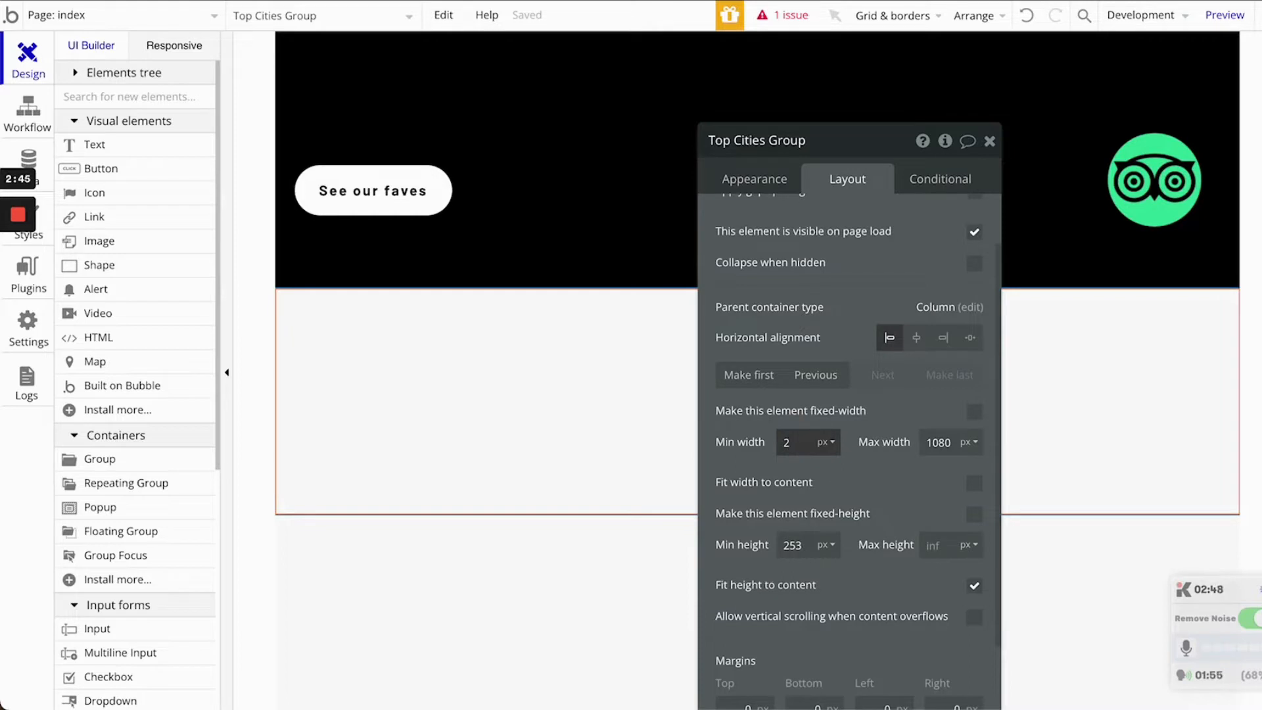
{"action": "type", "text": "40"}
{"action": "left_click", "coordinate": [857, 489]}
{"action": "scroll", "coordinate": [856, 489], "scroll_direction": "down", "scroll_amount": 2}
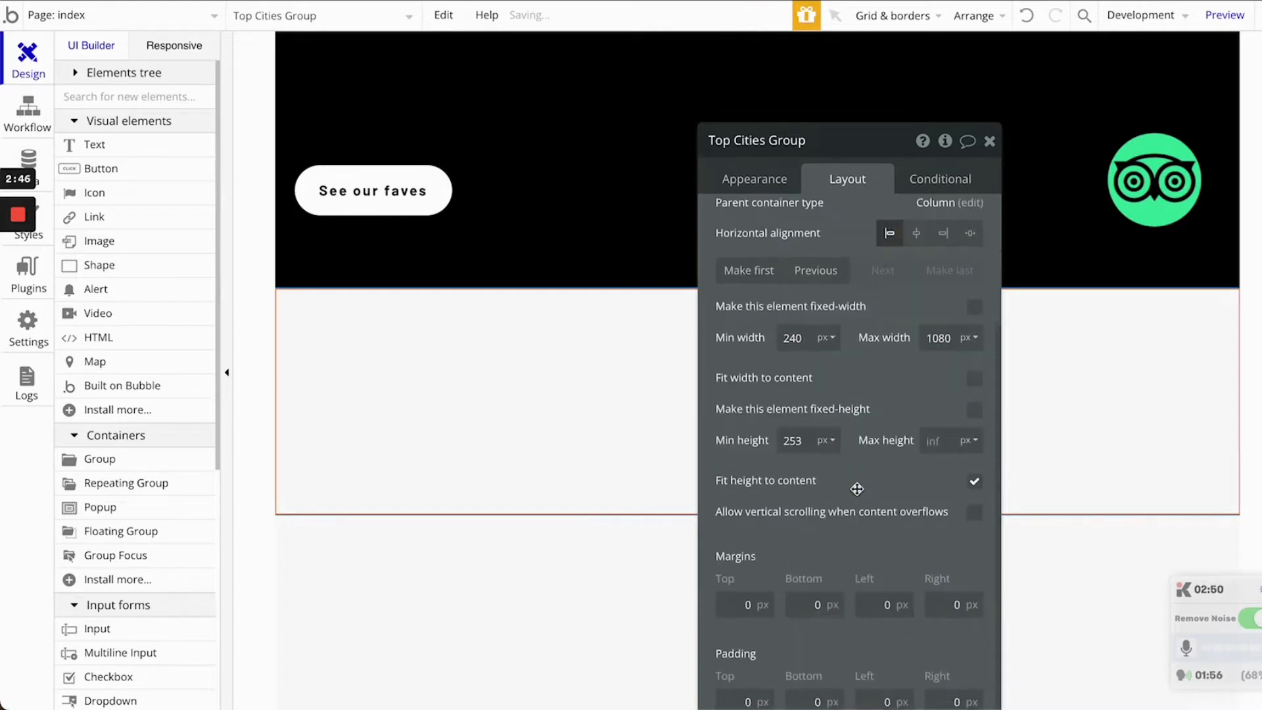
- Set the Top Cities Group's top margin to 20 px
{"action": "left_click", "coordinate": [817, 604]}
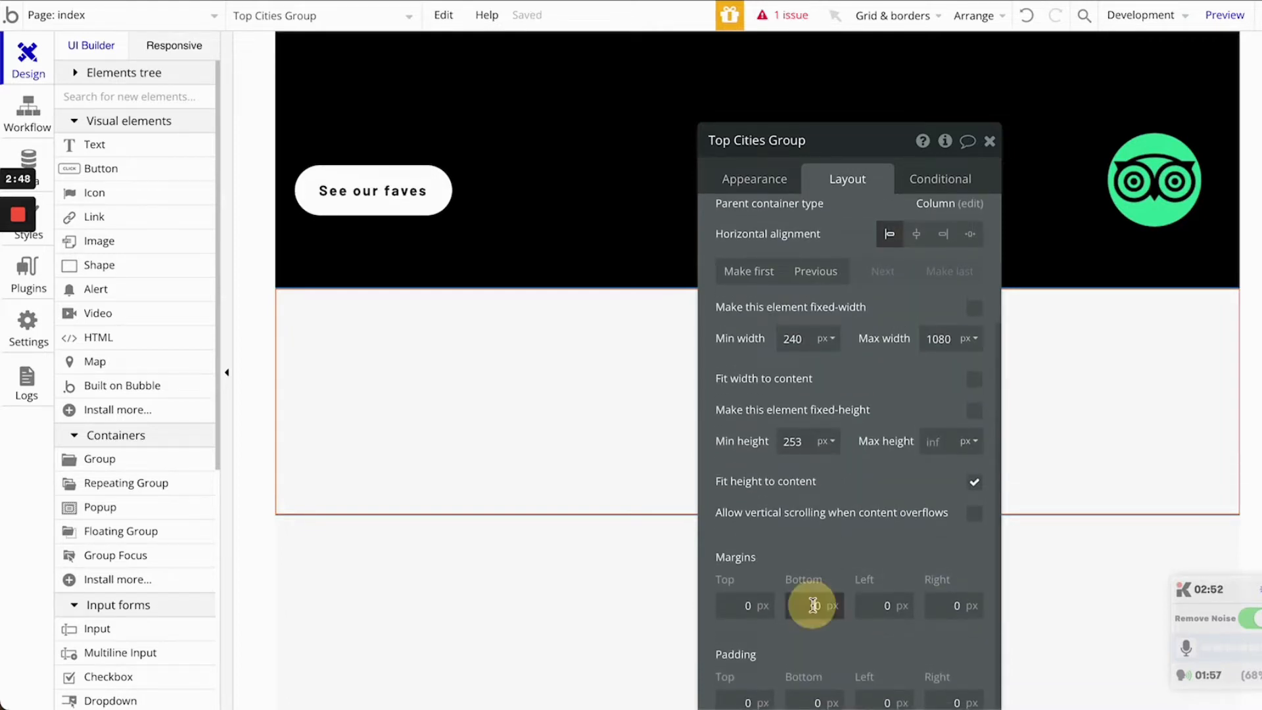
{"action": "left_click", "coordinate": [731, 605]}
{"action": "type", "text": "12"}
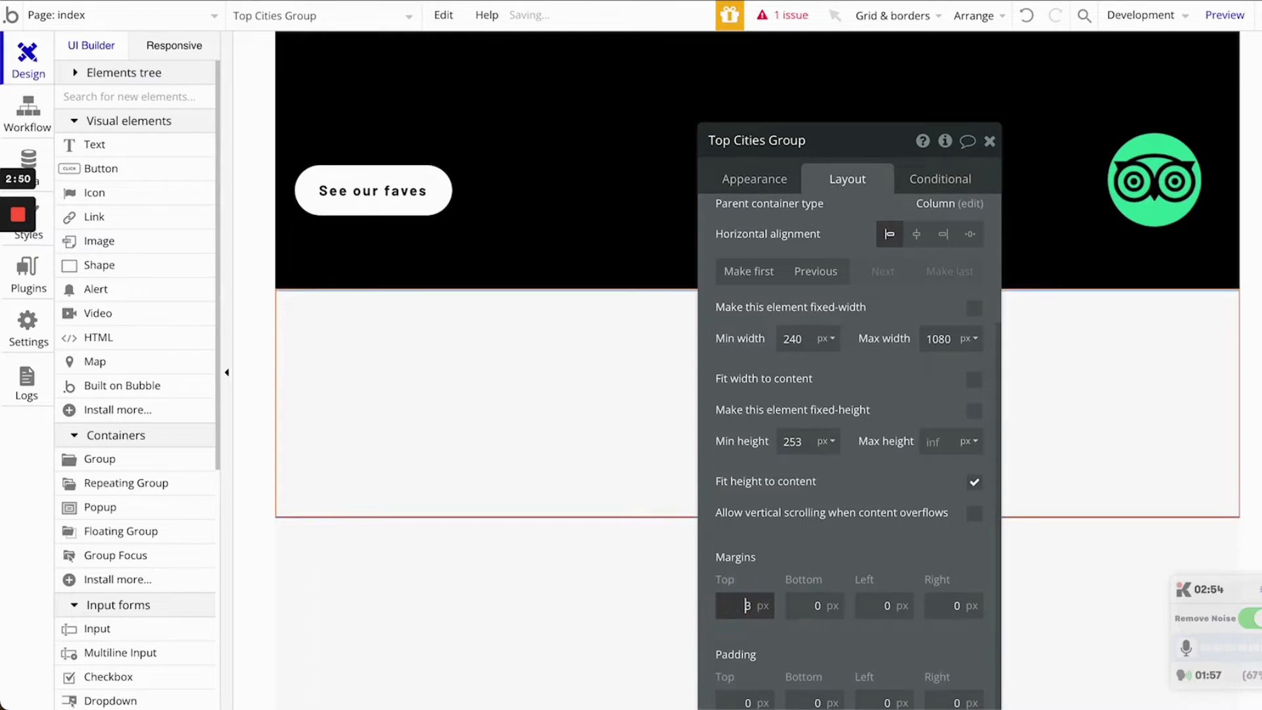
{"action": "key", "text": "Up"}
{"action": "key", "text": "Up"}
{"action": "key", "text": "Up"}
{"action": "key", "text": "Up"}
{"action": "key", "text": "Up"}
{"action": "key", "text": "Up"}
{"action": "key", "text": "Up"}
{"action": "key", "text": "Up"}
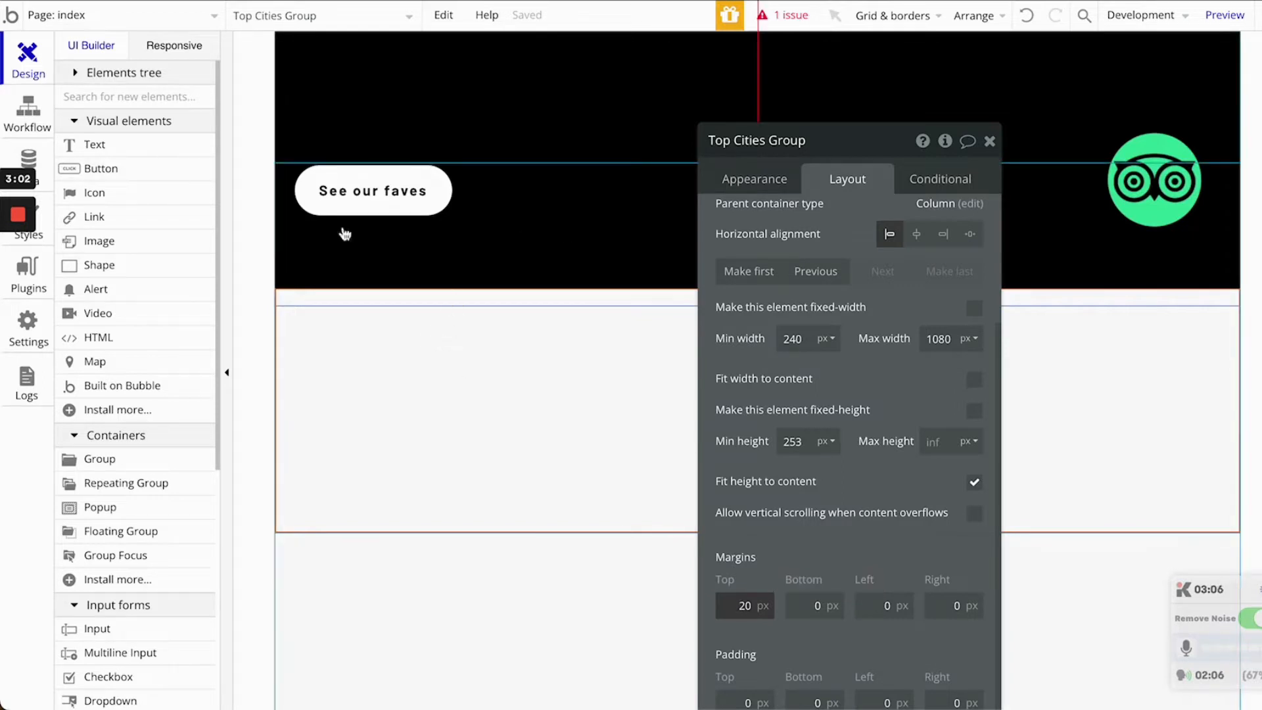
- Draw a text element about 387 by 58 px at the Top Cities Group's upper left, reading "Top Cities fro you to Visit"
{"action": "left_click", "coordinate": [108, 150]}
{"action": "left_click_drag", "start_coordinate": [289, 314], "coordinate": [636, 363]}
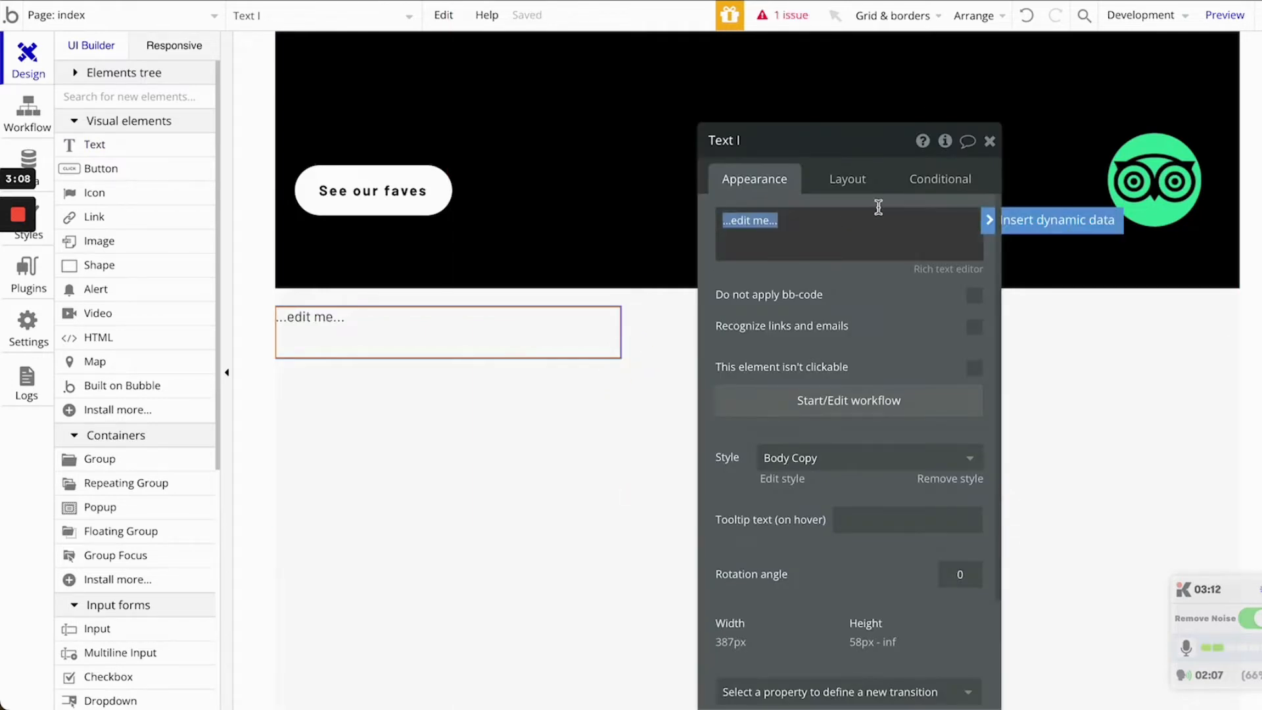
{"action": "type", "text": "Top Cities fro you to"}
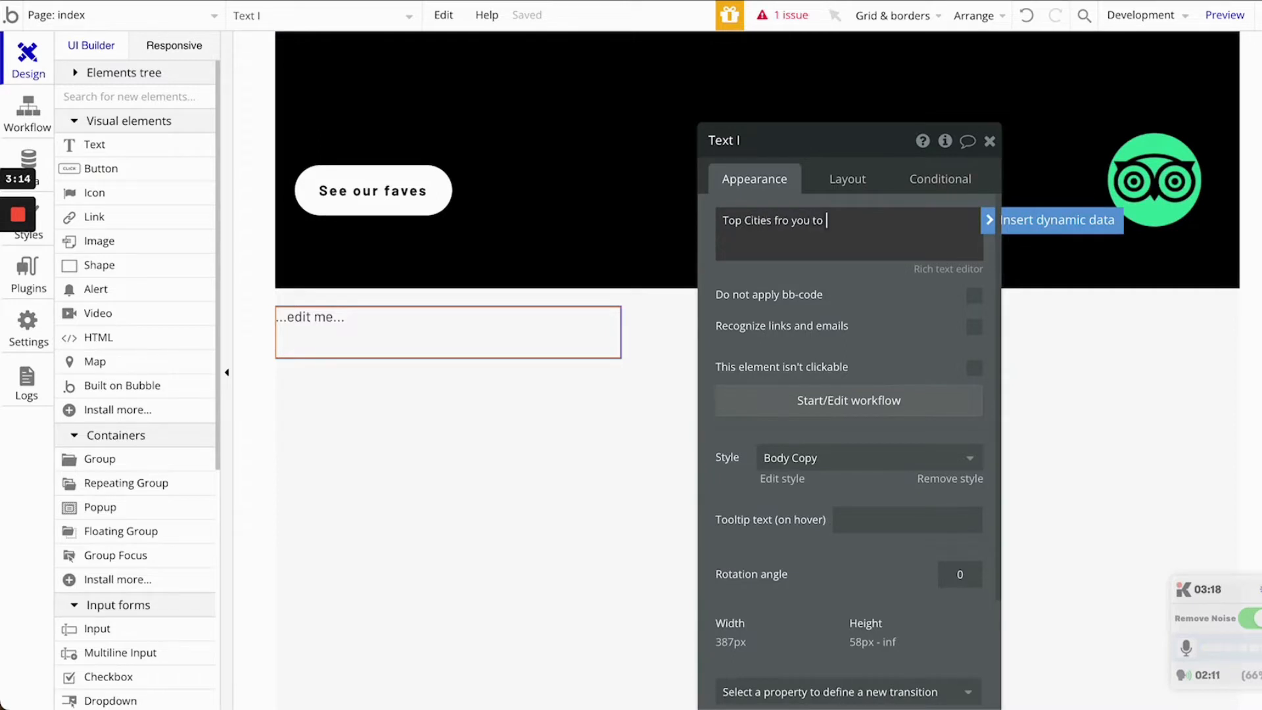
{"action": "type", "text": " Visit"}
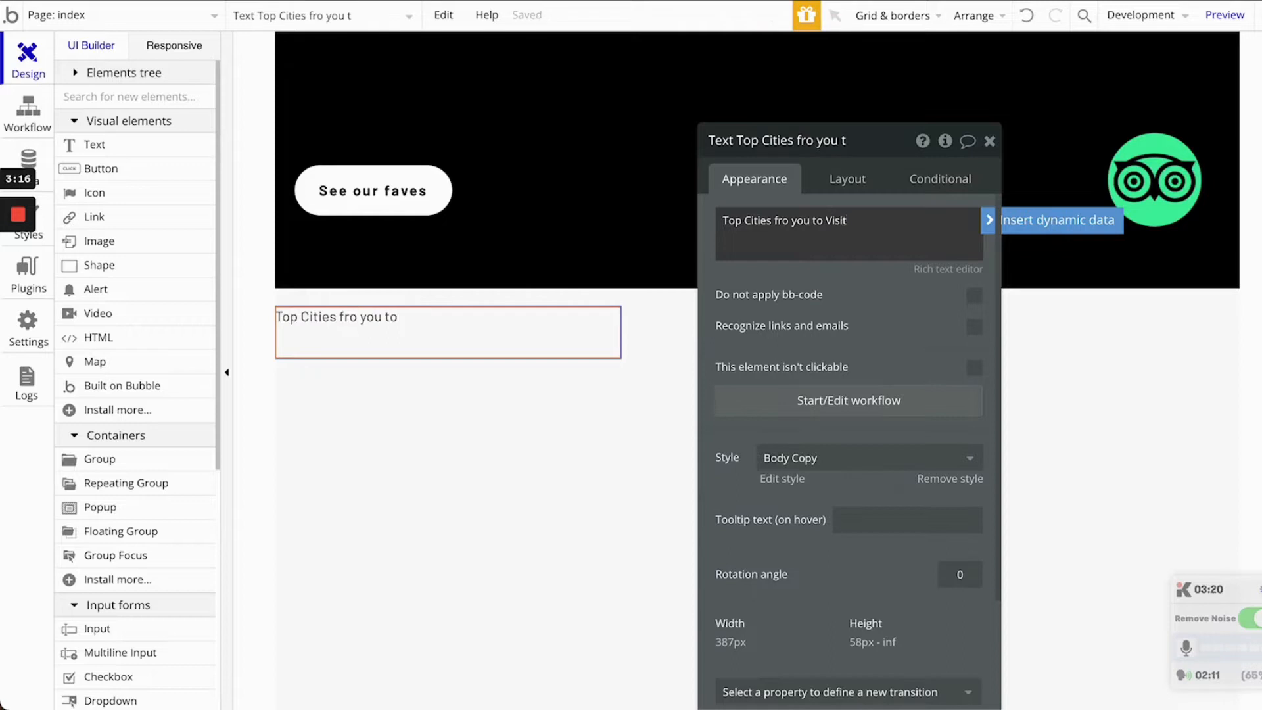
- Remove the heading text's style, set its font size to 25 and make it bold
{"action": "left_click", "coordinate": [936, 480]}
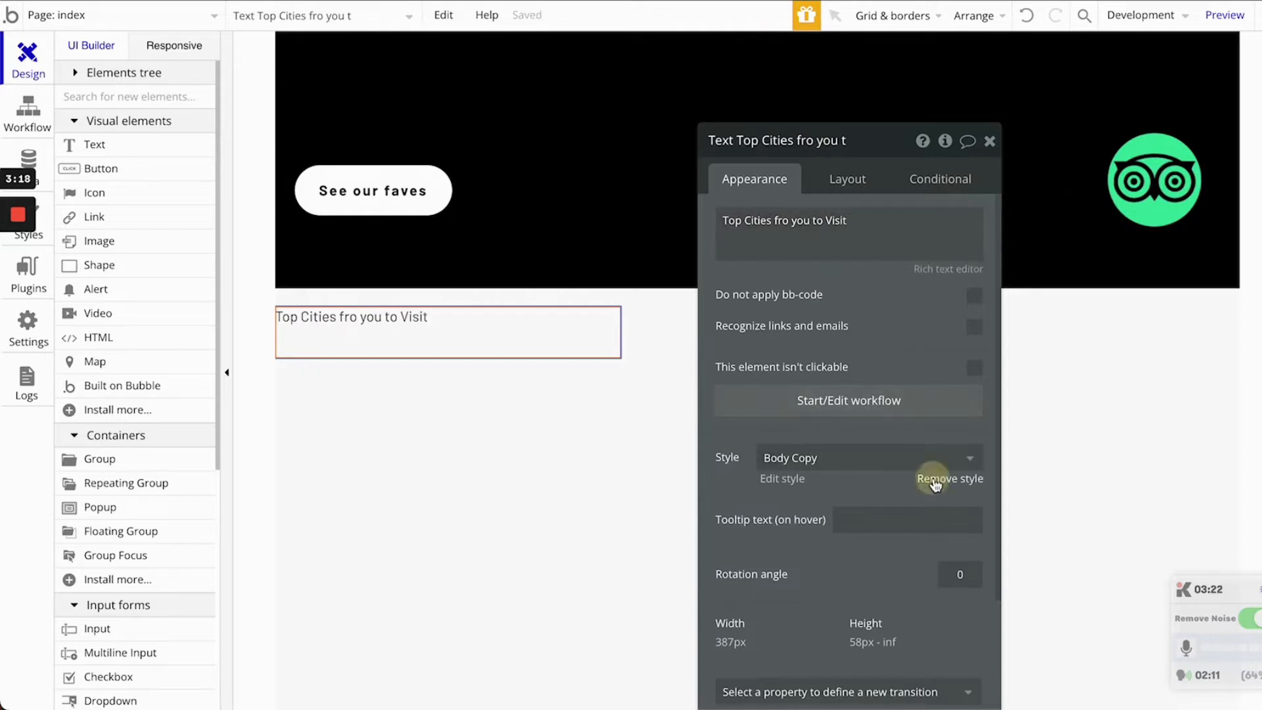
{"action": "left_click", "coordinate": [947, 548]}
{"action": "type", "text": "18"}
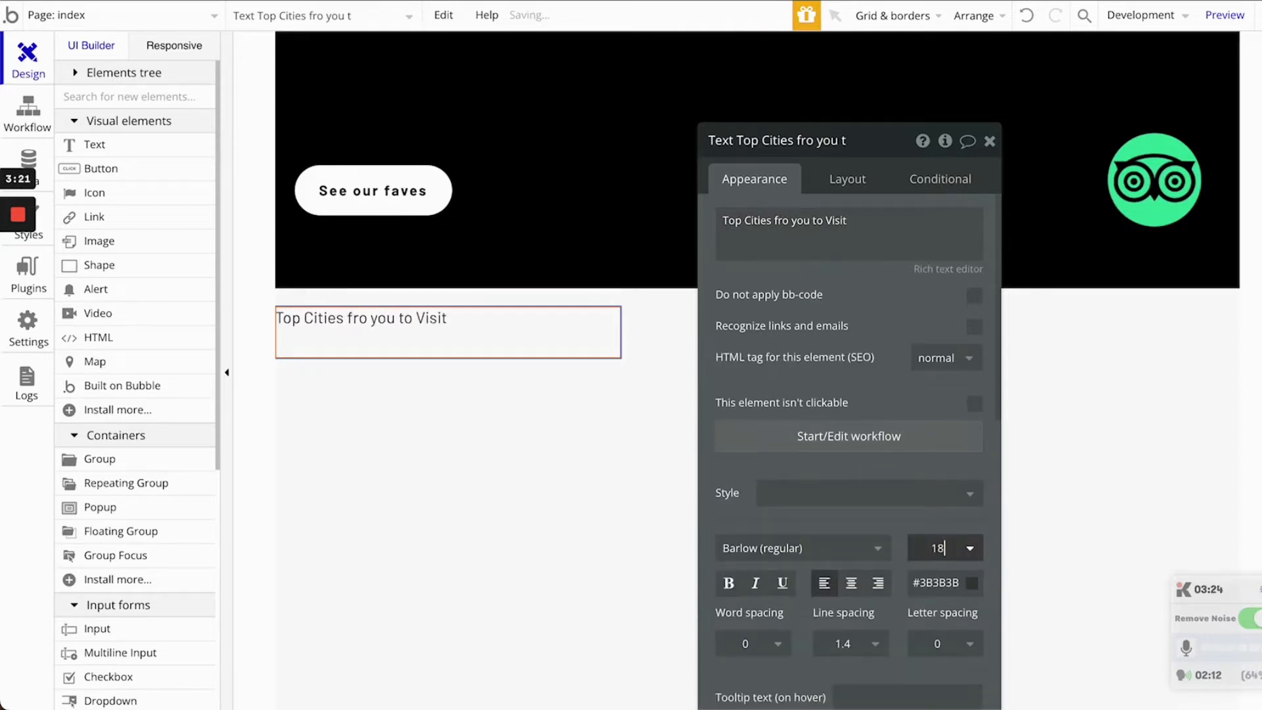
{"action": "key", "text": "Up"}
{"action": "key", "text": "Up"}
{"action": "key", "text": "Up"}
{"action": "key", "text": "Up"}
{"action": "key", "text": "Up"}
{"action": "key", "text": "Up"}
{"action": "key", "text": "Up"}
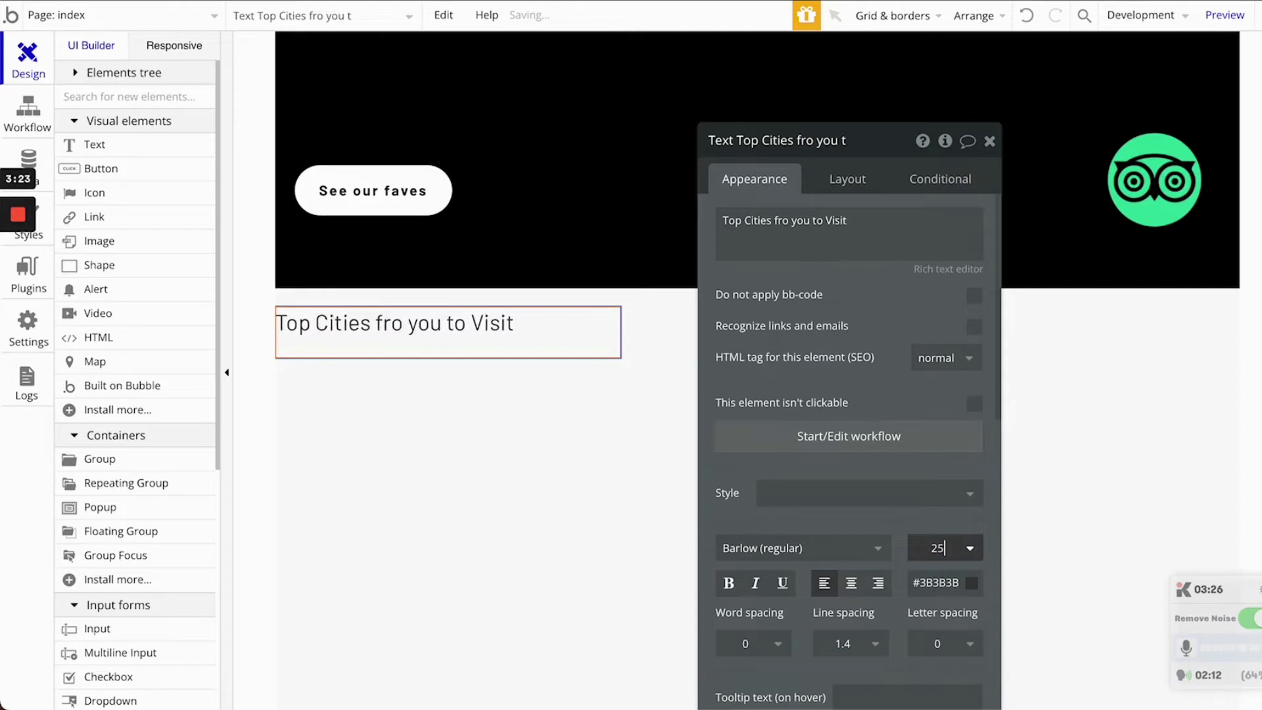
{"action": "left_click", "coordinate": [726, 585]}
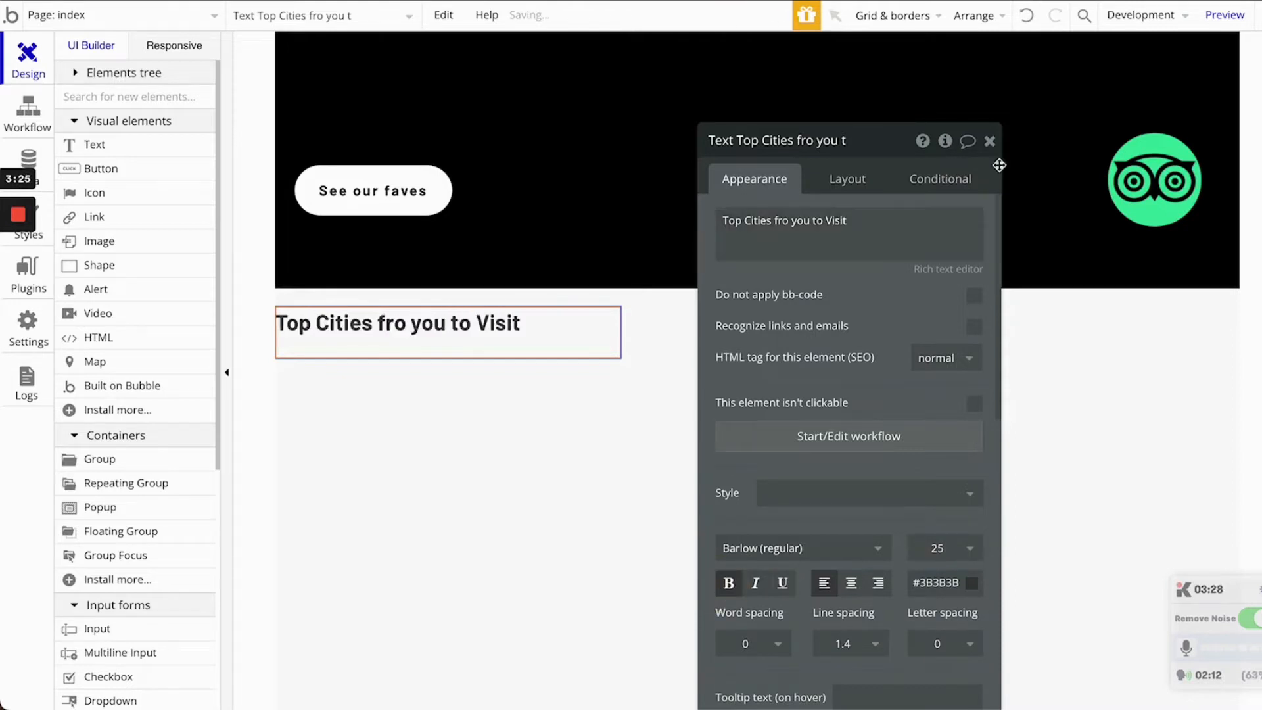
- Set the heading text's min height to 40 px
{"action": "left_click", "coordinate": [848, 180]}
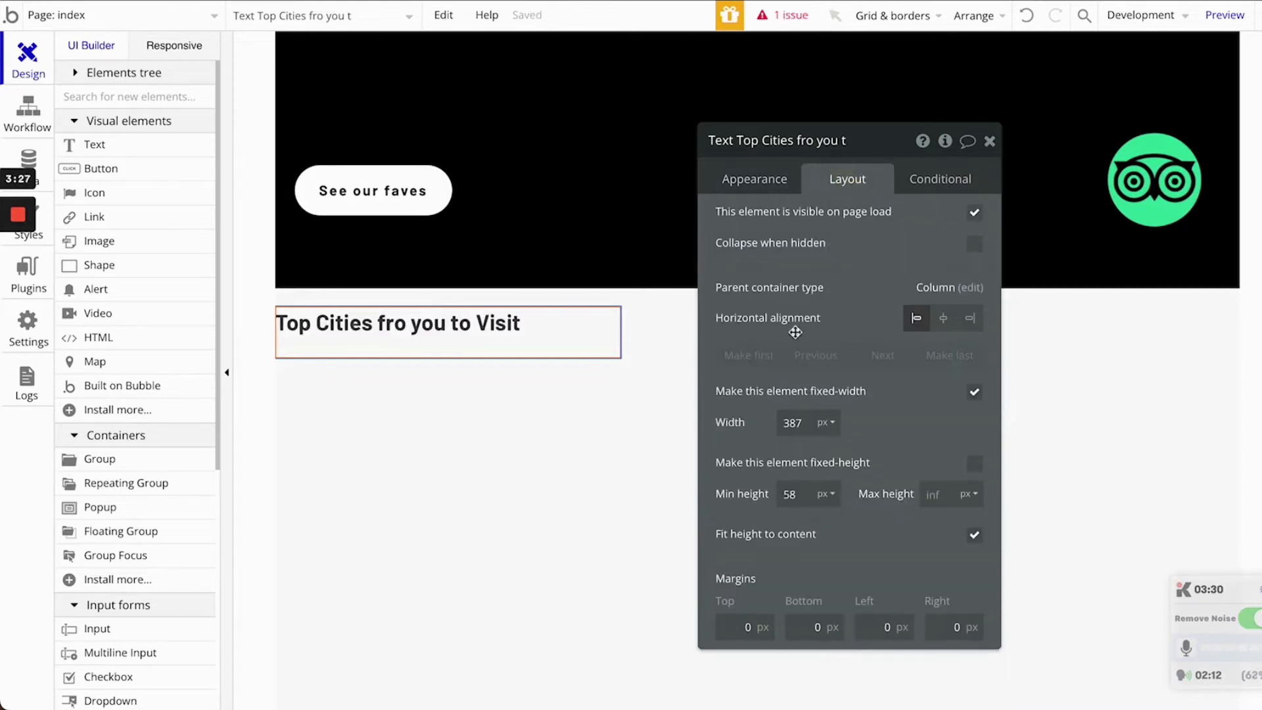
{"action": "double_click", "coordinate": [801, 498]}
{"action": "type", "text": "50"}
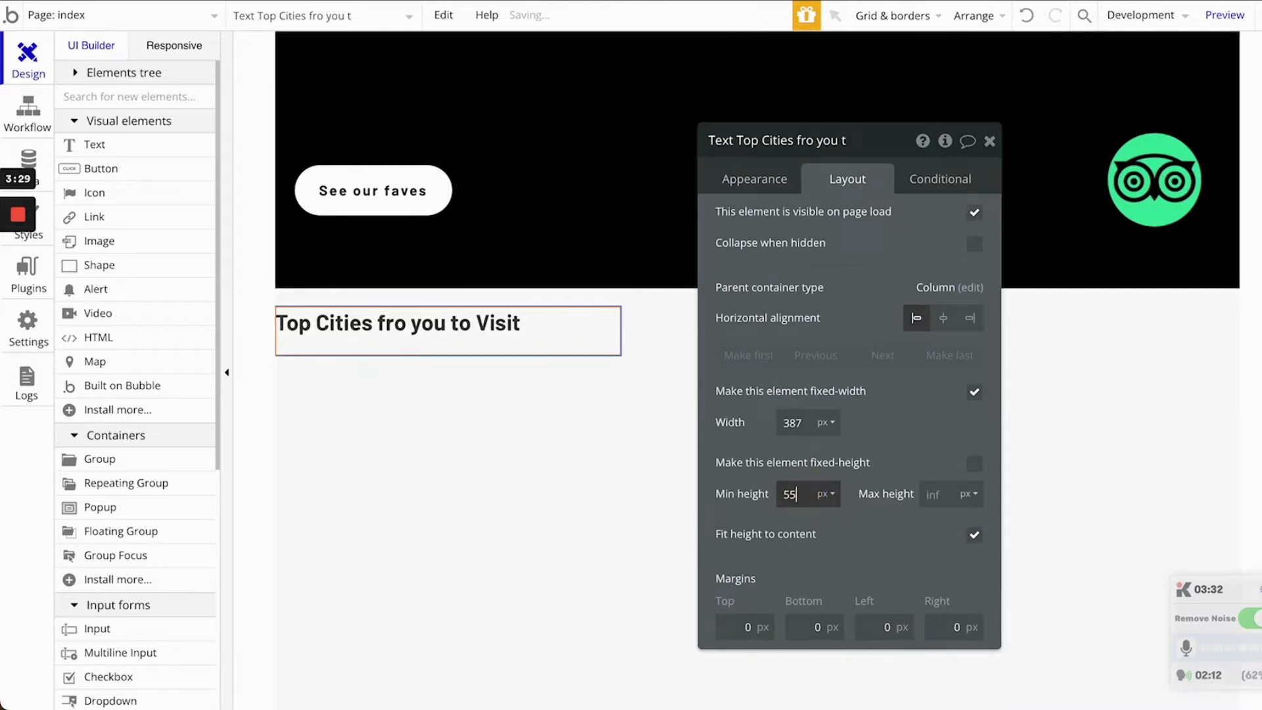
{"action": "key", "text": "BackSpace"}
{"action": "key", "text": "BackSpace"}
{"action": "type", "text": "41"}
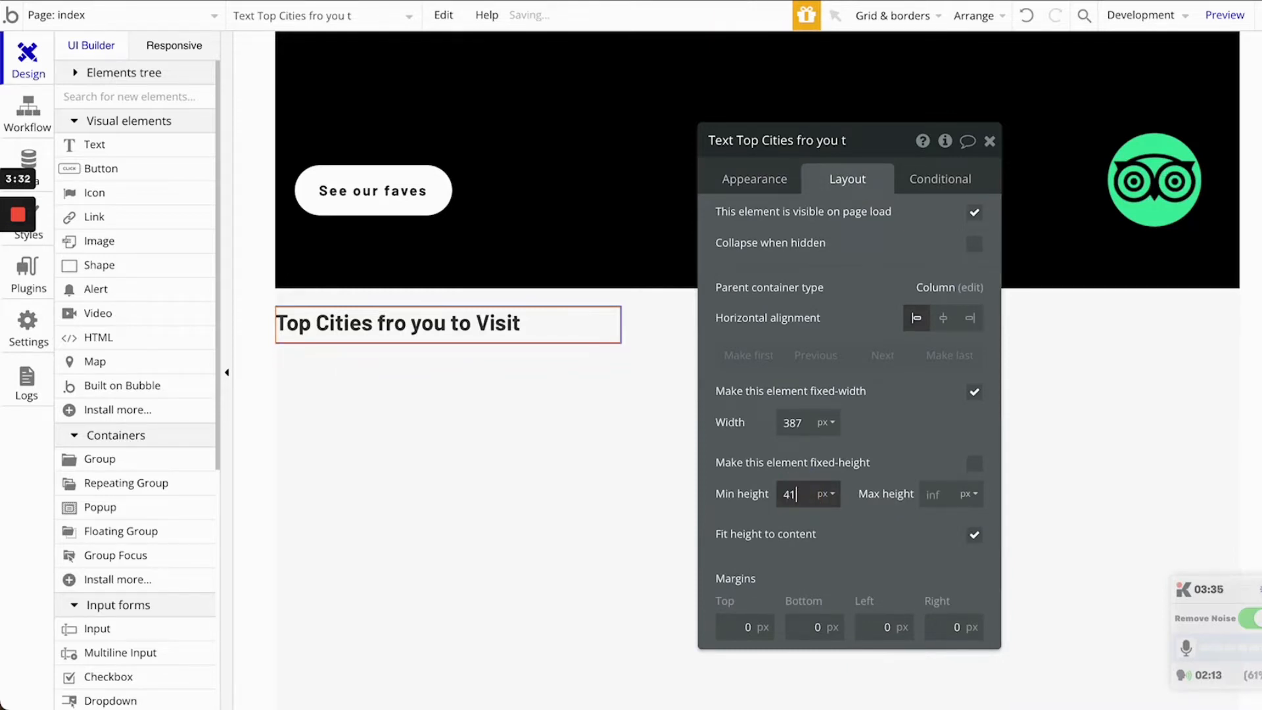
{"action": "key", "text": "BackSpace"}
{"action": "type", "text": "0"}
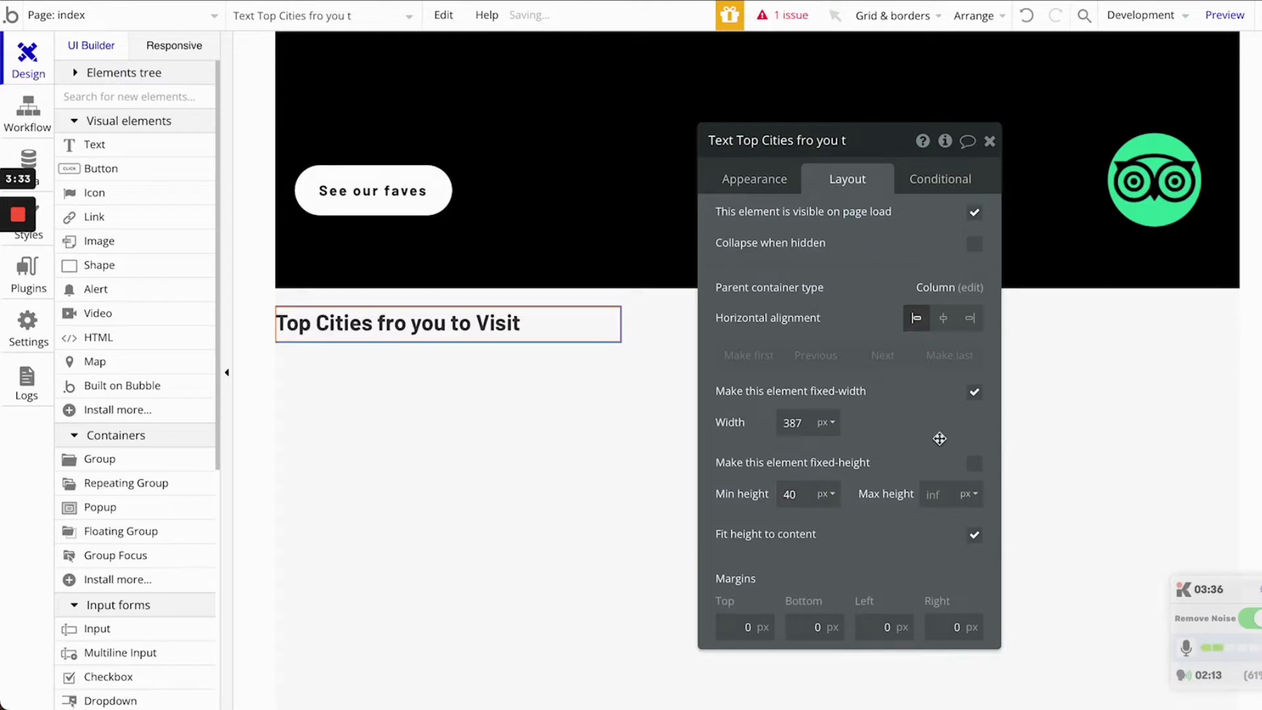
- Turn off the heading text's fixed width and limit it to a min width of 240 px and a max width of 300 px
{"action": "left_click", "coordinate": [975, 392]}
{"action": "double_click", "coordinate": [791, 422]}
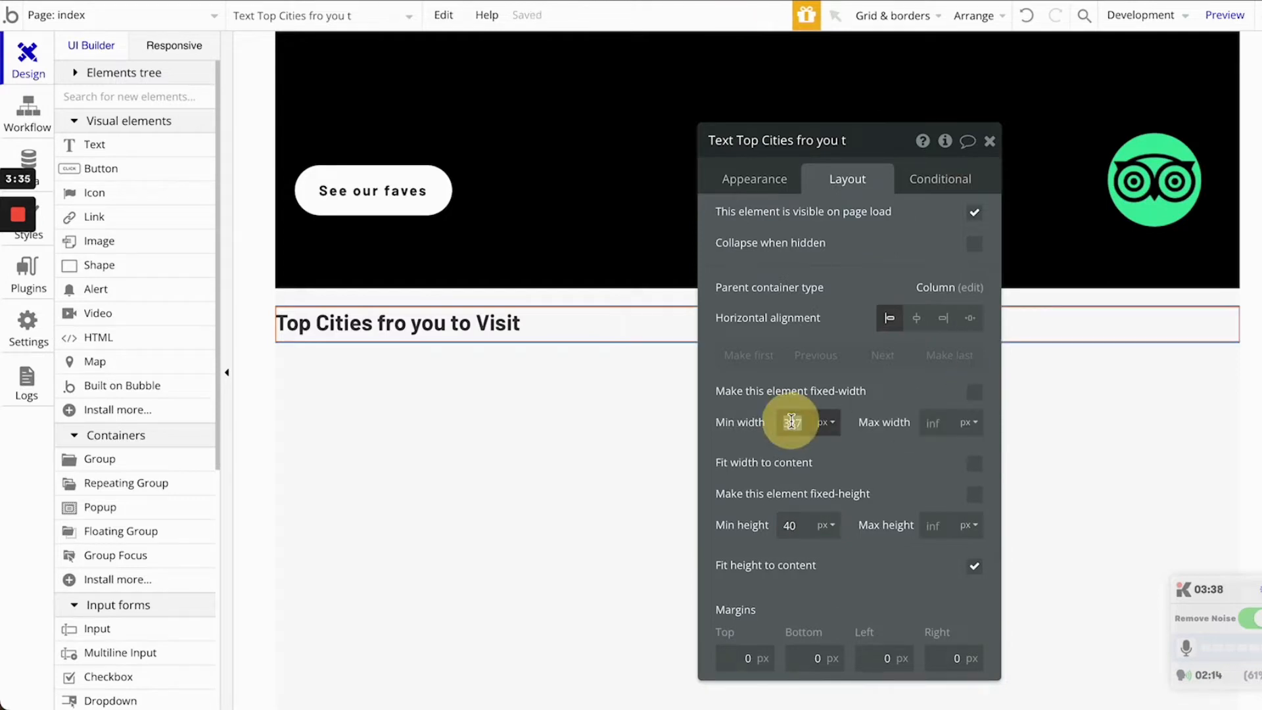
{"action": "type", "text": "240"}
{"action": "left_click", "coordinate": [877, 472]}
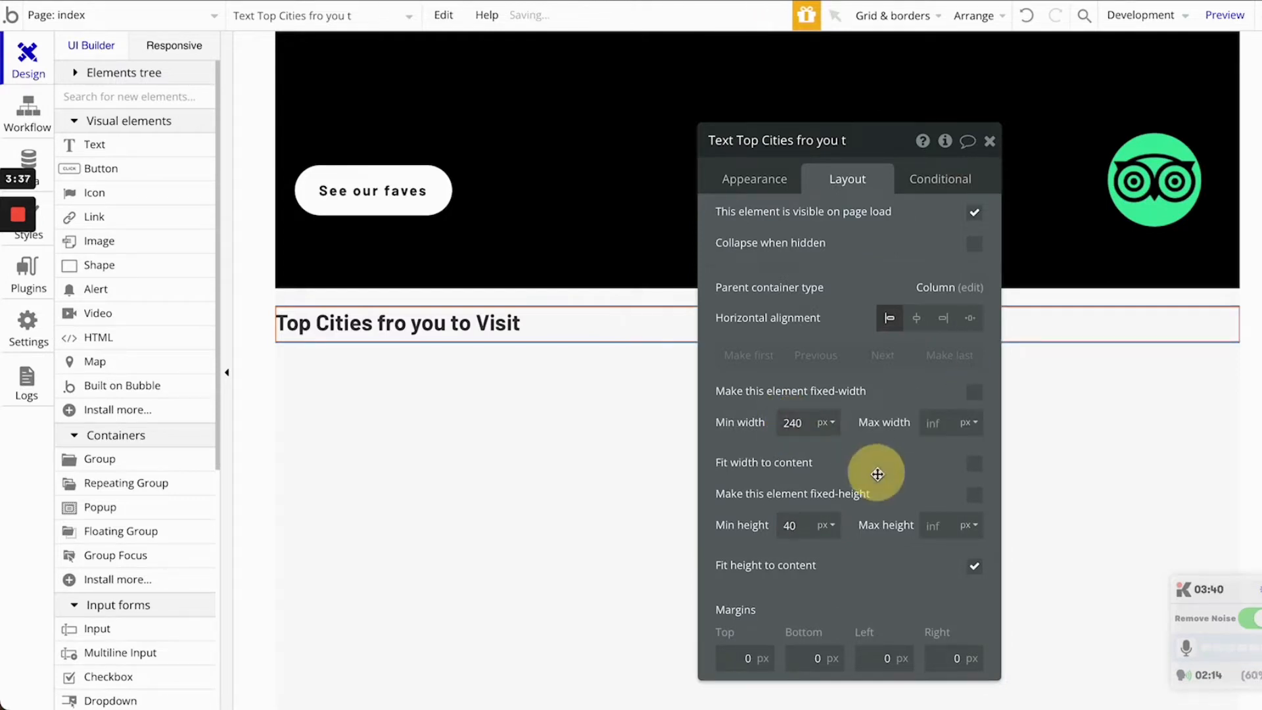
{"action": "left_click", "coordinate": [935, 423]}
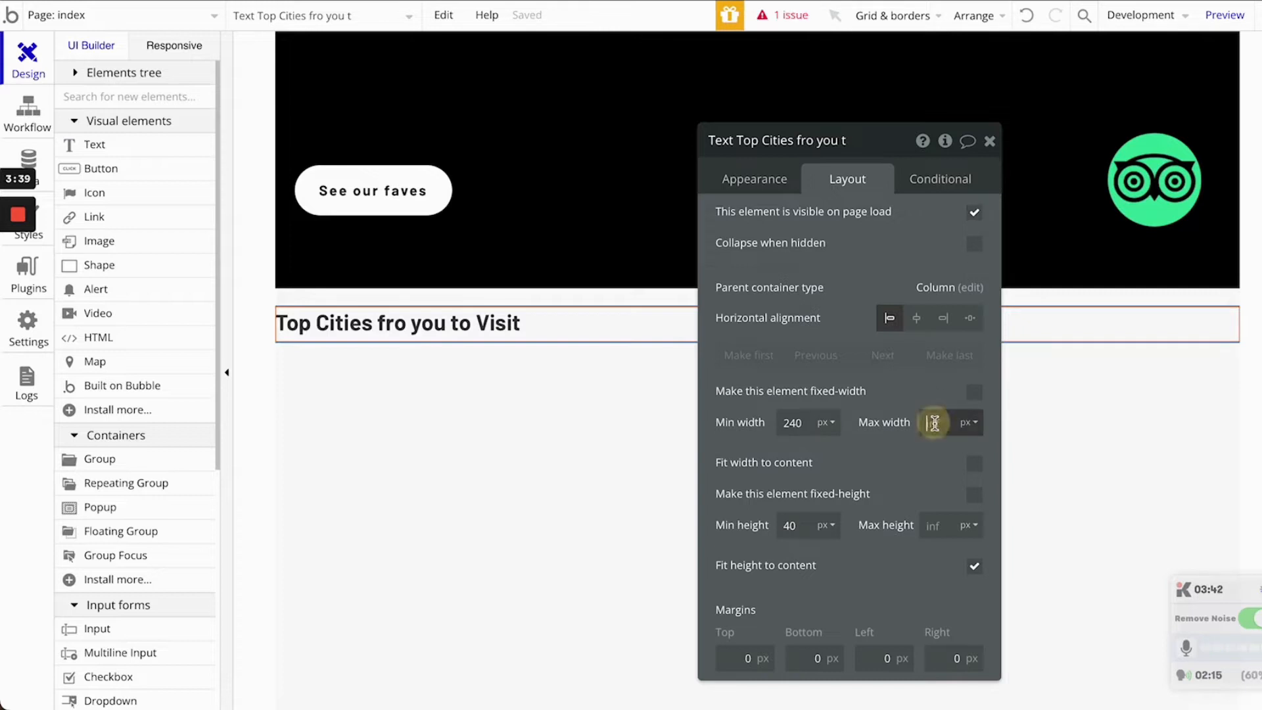
{"action": "type", "text": "300"}
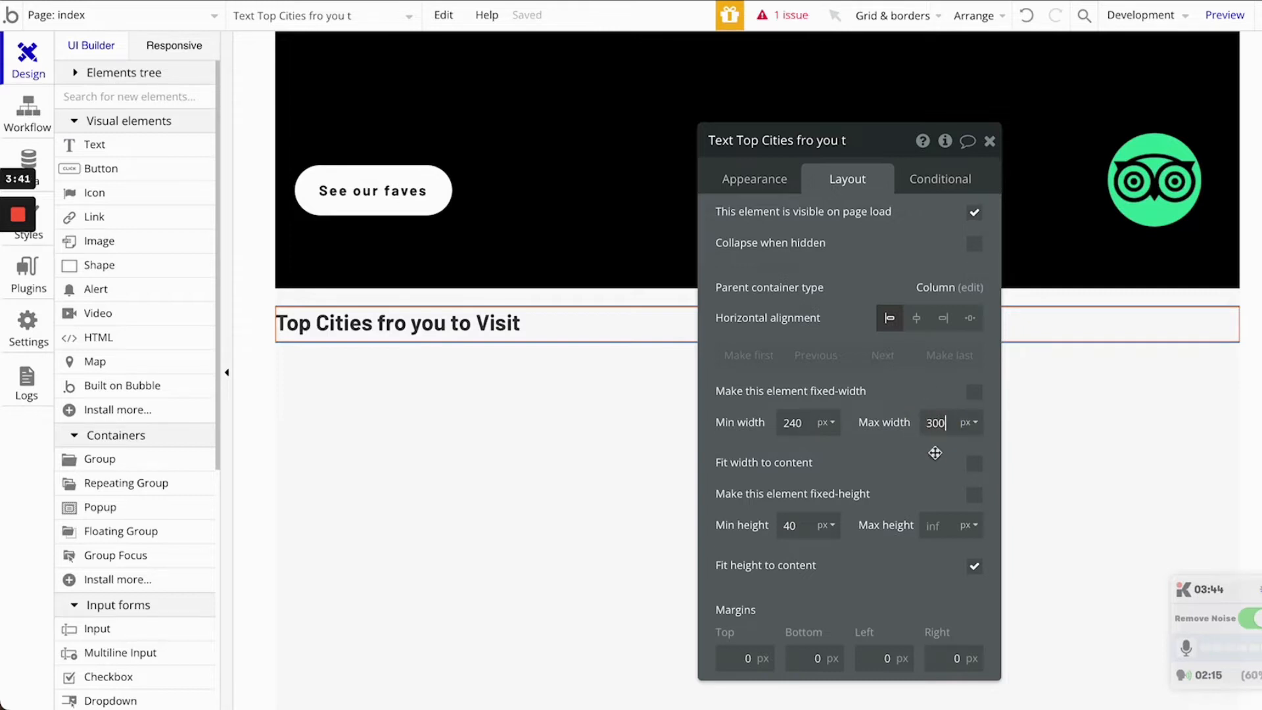
{"action": "left_click", "coordinate": [934, 465]}
{"action": "left_click", "coordinate": [990, 143]}
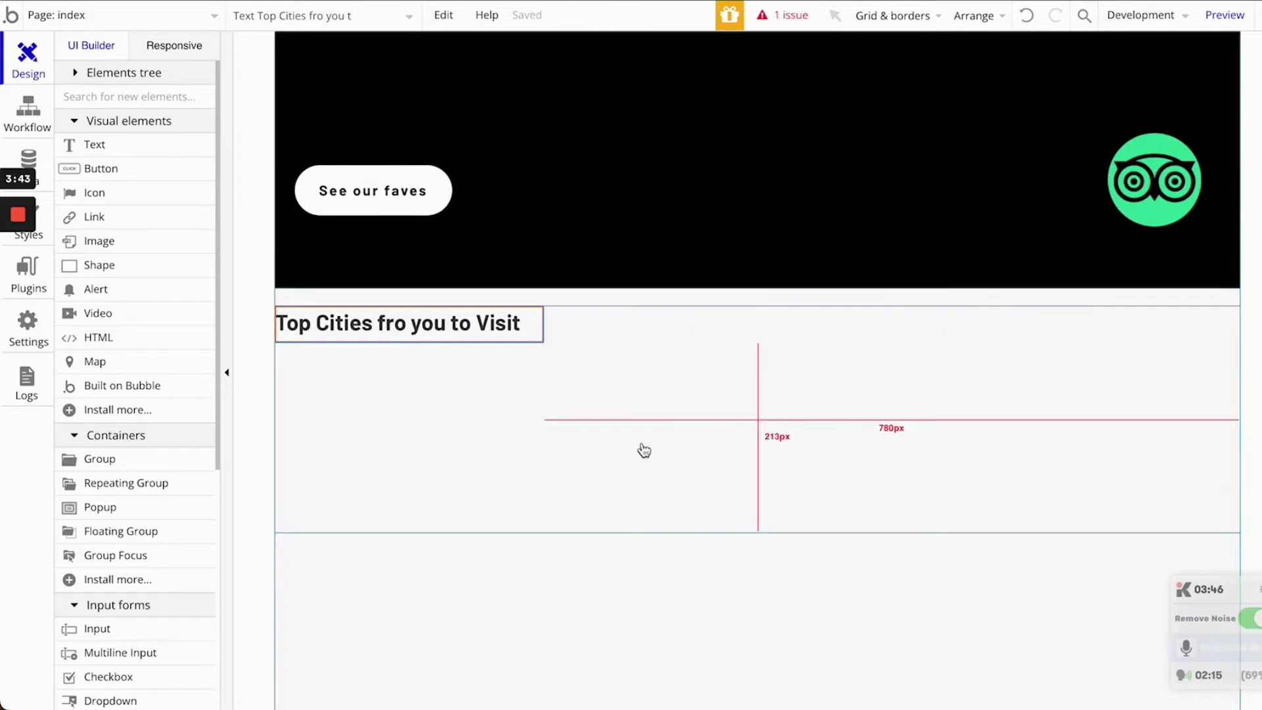
- Correct the heading's misspelled word so the text reads "Top Cities for you to Visit"
{"action": "double_click", "coordinate": [408, 327]}
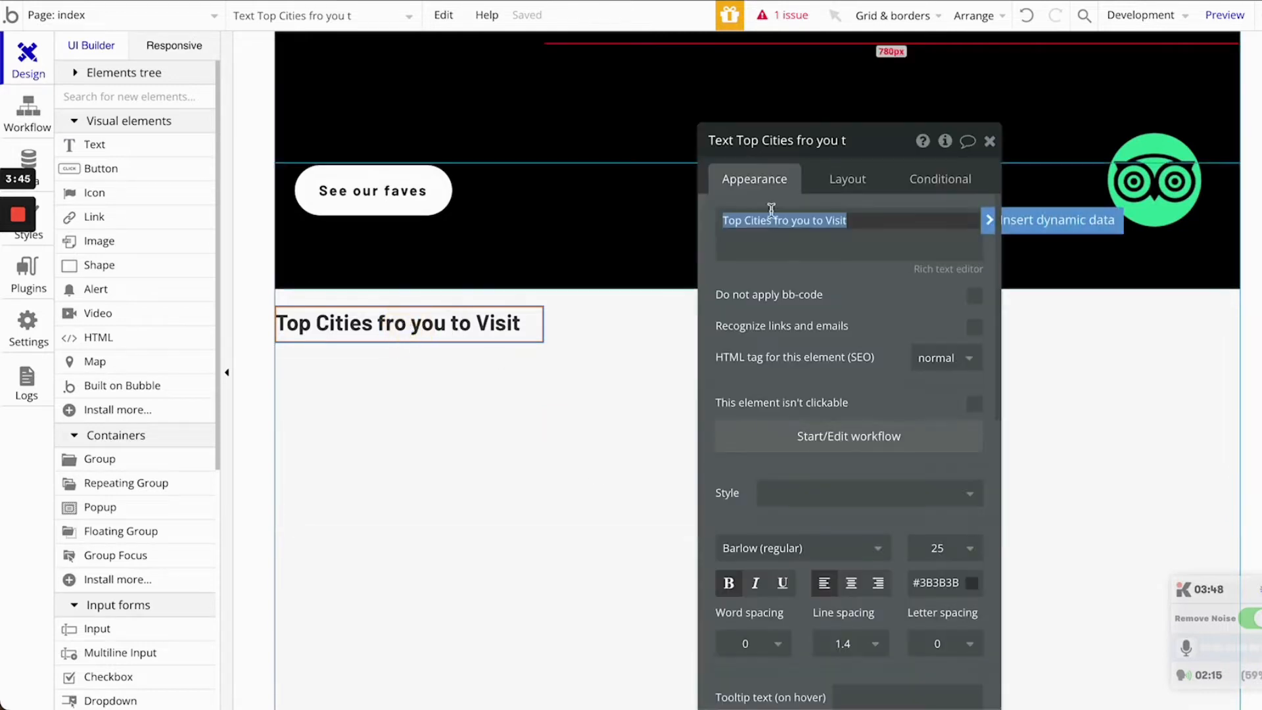
{"action": "left_click", "coordinate": [789, 222]}
{"action": "key", "text": "BackSpace"}
{"action": "key", "text": "BackSpace"}
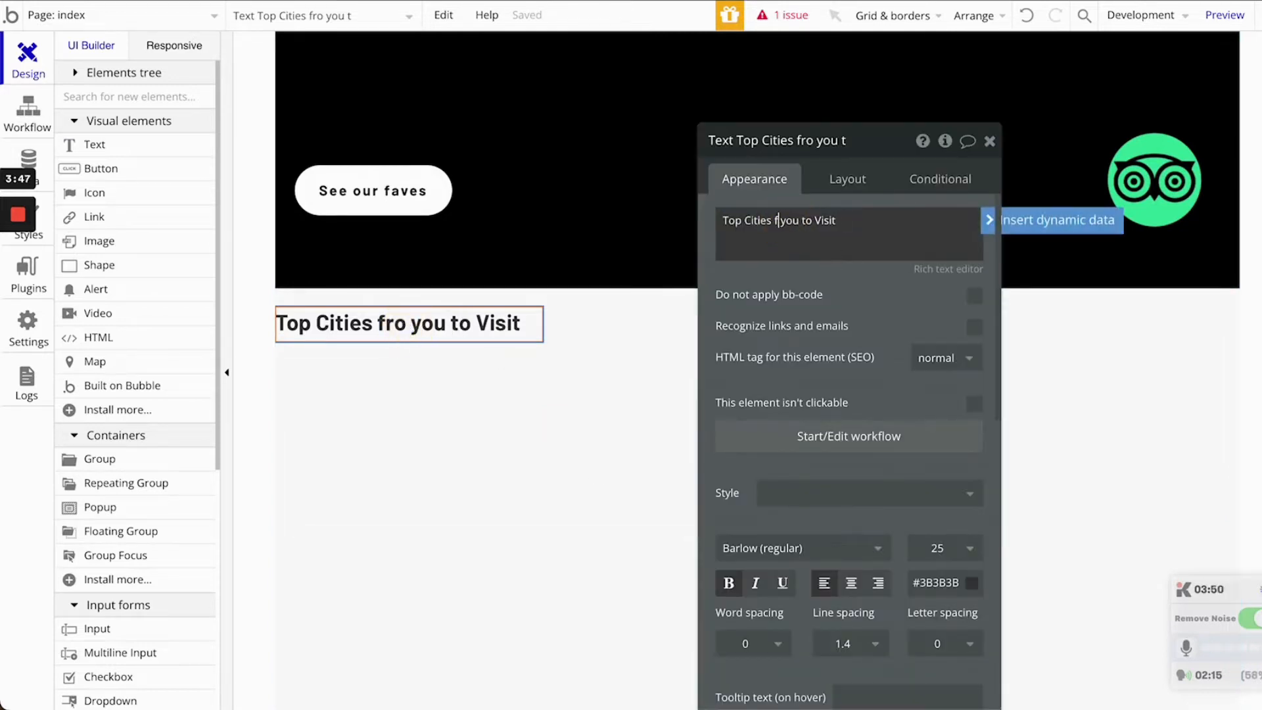
{"action": "type", "text": "or"}
{"action": "left_click", "coordinate": [877, 301]}
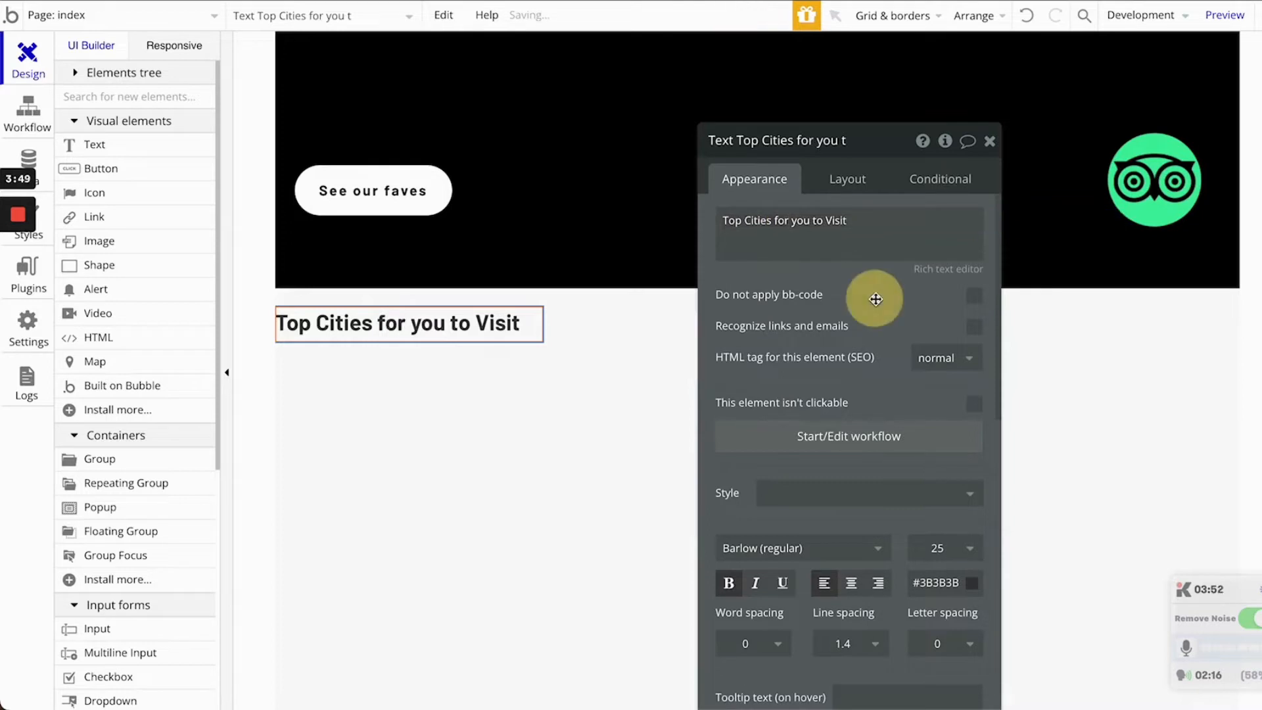
{"action": "left_click", "coordinate": [991, 141]}
- Draw a repeating group about 998 by 182 px inside the Top Cities Group, below the heading
{"action": "left_click", "coordinate": [111, 460]}
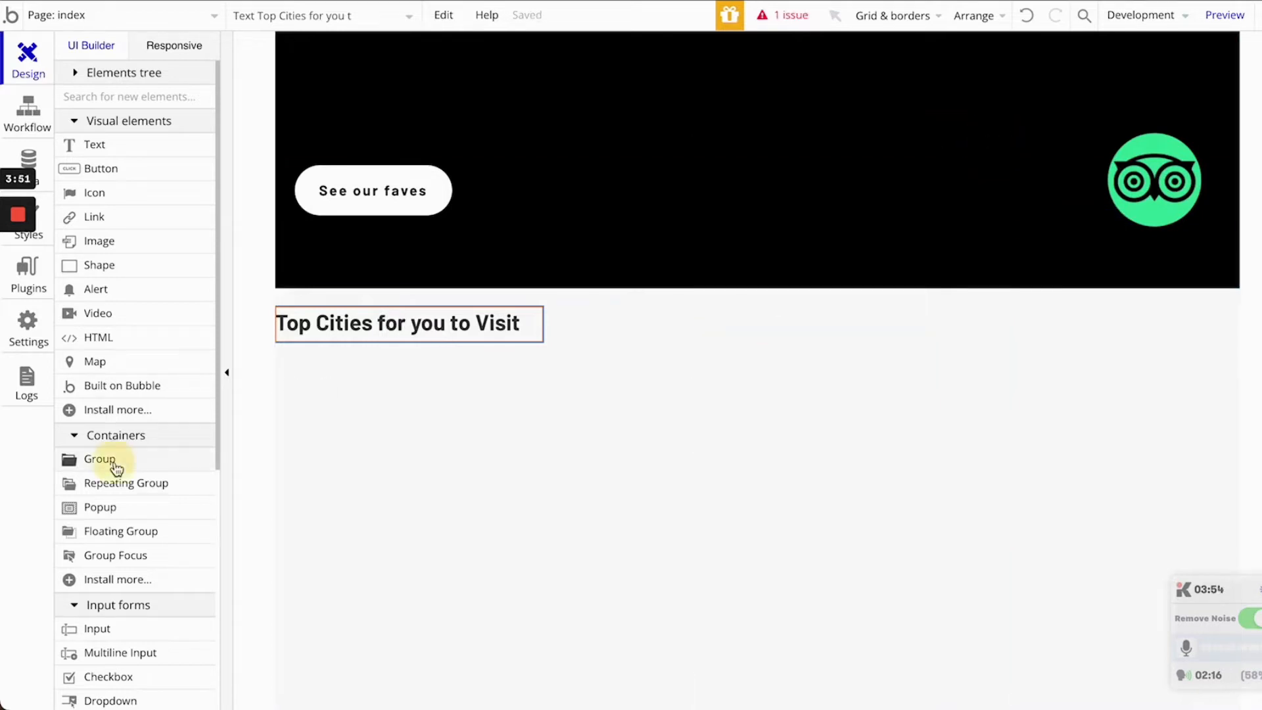
{"action": "left_click", "coordinate": [117, 485]}
{"action": "scroll", "coordinate": [343, 335], "scroll_direction": "down", "scroll_amount": 2}
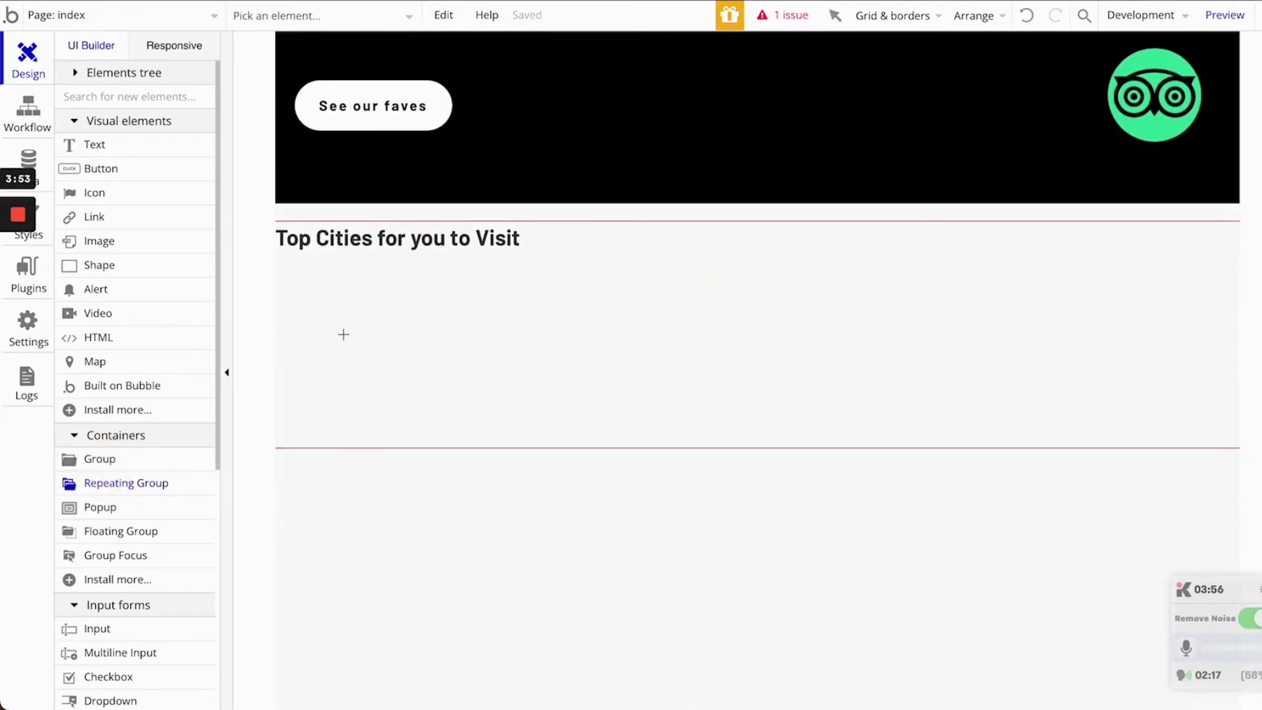
{"action": "mouse_move", "coordinate": [308, 280]}
{"action": "left_mouse_down"}
{"action": "mouse_move", "coordinate": [811, 303]}
{"action": "mouse_move", "coordinate": [1123, 364]}
{"action": "mouse_move", "coordinate": [1198, 442]}
{"action": "left_mouse_up"}
- Set the Top Cities Group's min height to 300 px
{"action": "left_click", "coordinate": [1142, 231]}
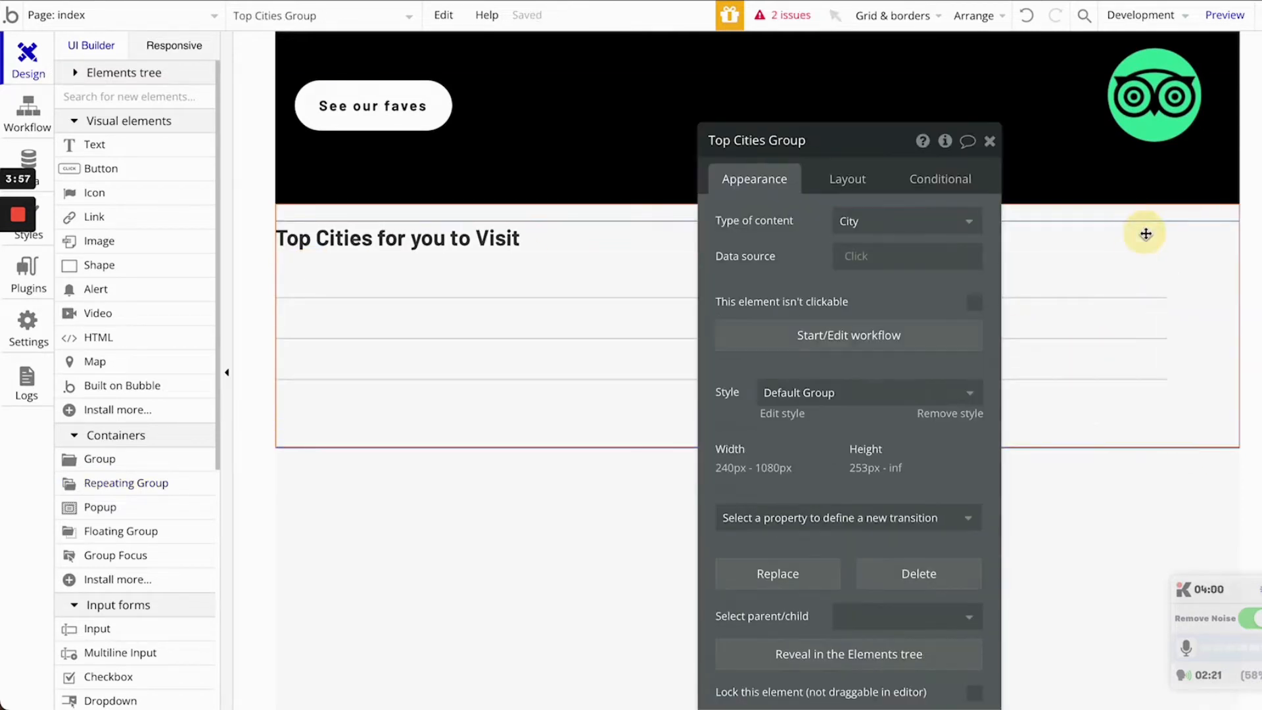
{"action": "left_click", "coordinate": [849, 178]}
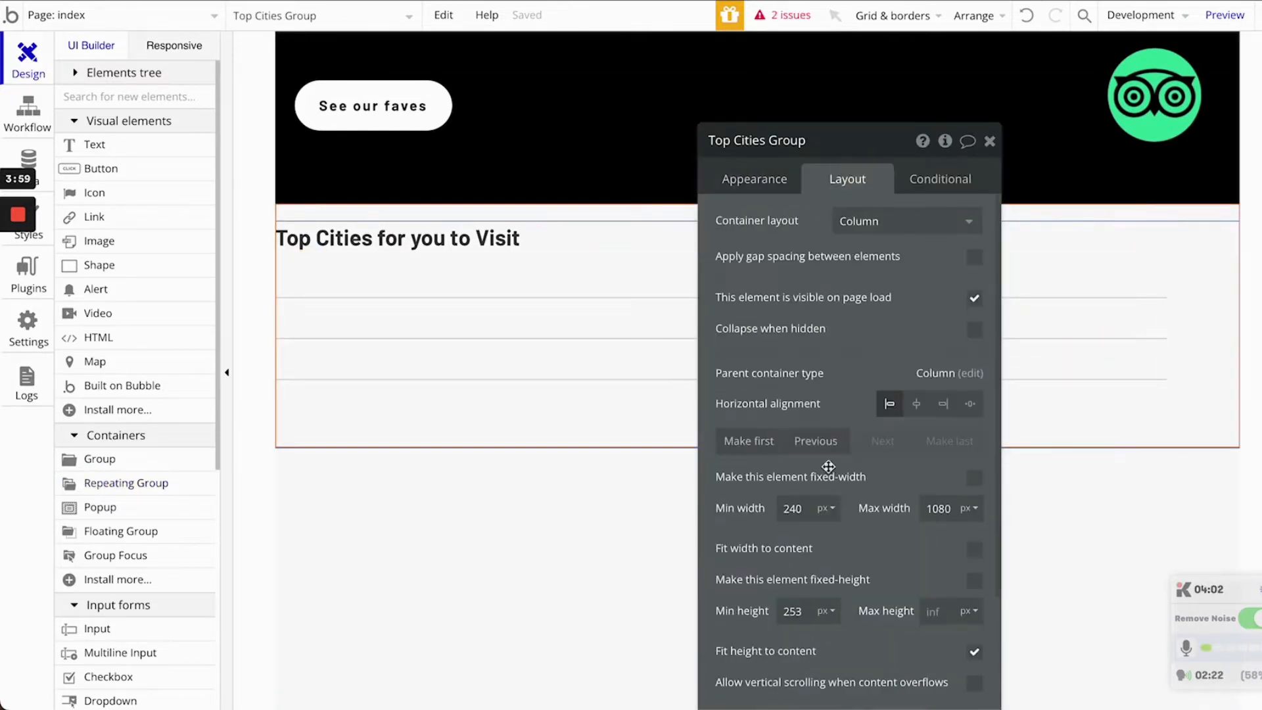
{"action": "double_click", "coordinate": [803, 603]}
{"action": "type", "text": "265"}
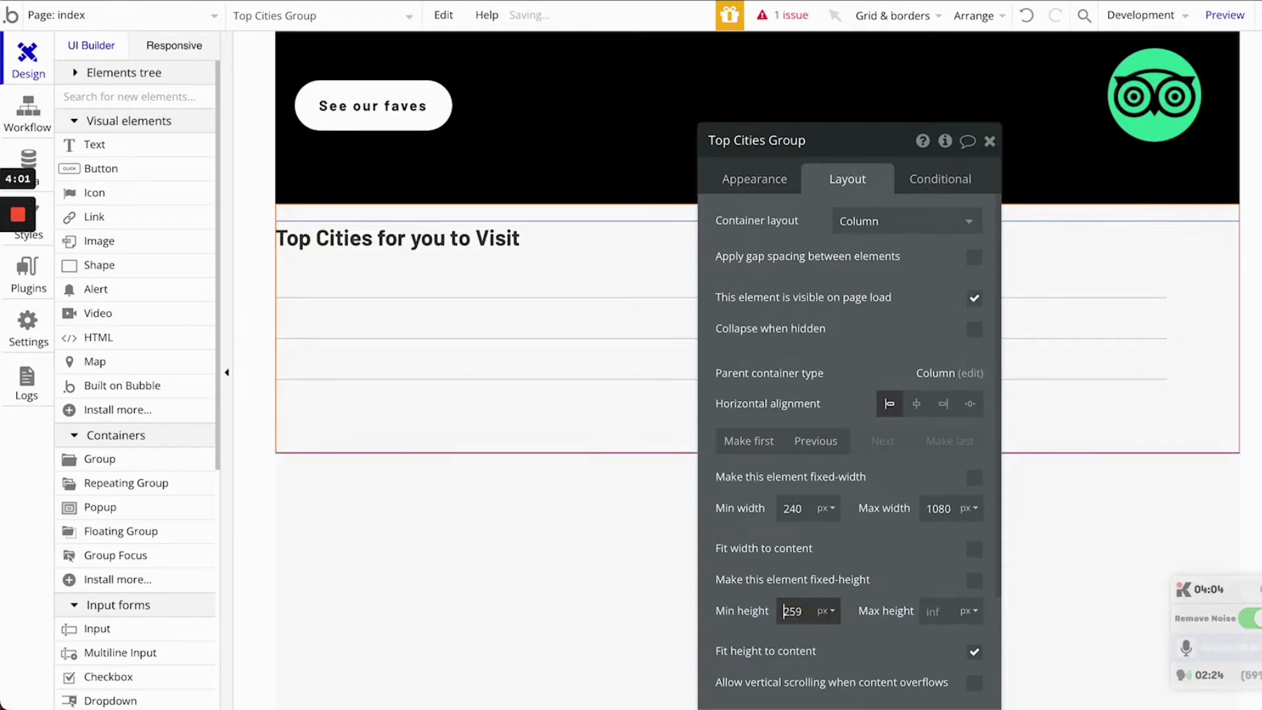
{"action": "key", "text": "Up"}
{"action": "key", "text": "Up"}
{"action": "key", "text": "Up"}
{"action": "key", "text": "Up"}
{"action": "key", "text": "Up"}
{"action": "key", "text": "Up"}
{"action": "key", "text": "Up"}
{"action": "key", "text": "Up"}
{"action": "key", "text": "Up"}
{"action": "key", "text": "Up"}
{"action": "key", "text": "Up"}
{"action": "key", "text": "Up"}
{"action": "key", "text": "Up"}
{"action": "key", "text": "Up"}
{"action": "key", "text": "Up"}
{"action": "key", "text": "Up"}
{"action": "key", "text": "Up"}
{"action": "key", "text": "Up"}
{"action": "key", "text": "Up"}
{"action": "key", "text": "Up"}
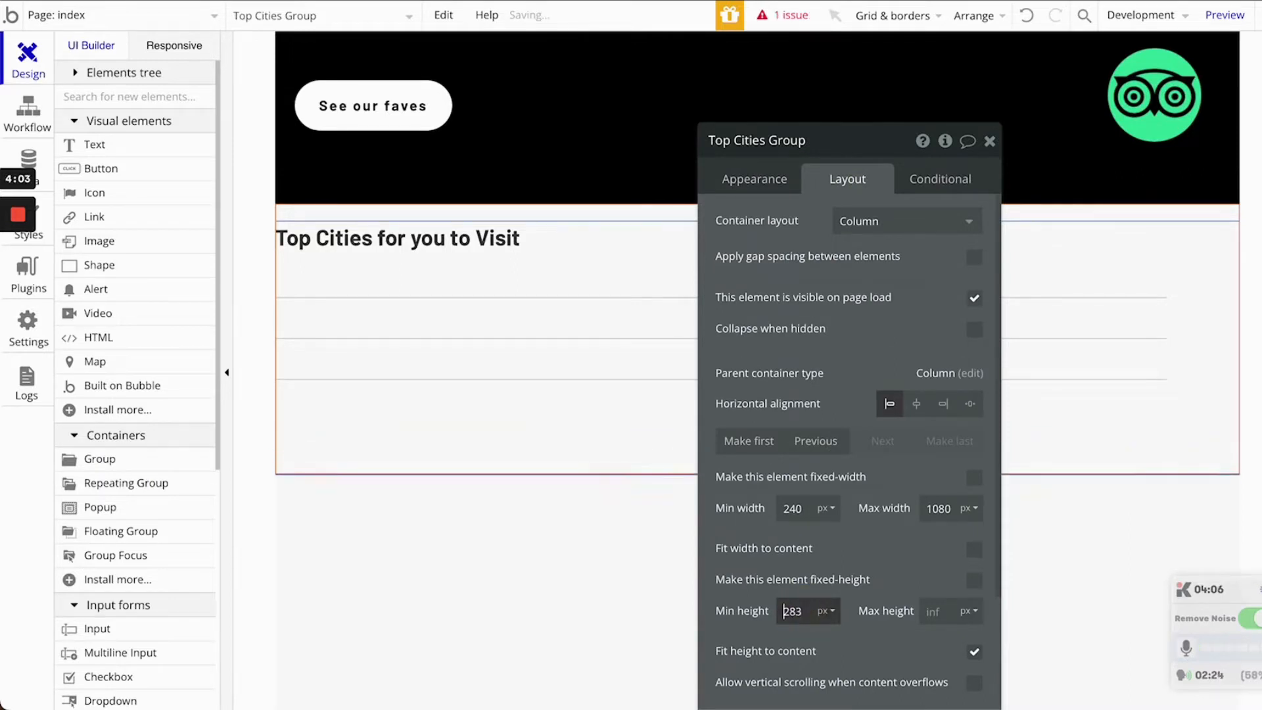
{"action": "key", "text": "Up"}
{"action": "key", "text": "Up"}
{"action": "key", "text": "Up"}
{"action": "key", "text": "Up"}
{"action": "key", "text": "Up"}
{"action": "key", "text": "Up"}
{"action": "key", "text": "Up"}
{"action": "key", "text": "Up"}
{"action": "key", "text": "Up"}
{"action": "key", "text": "Up"}
{"action": "key", "text": "Up"}
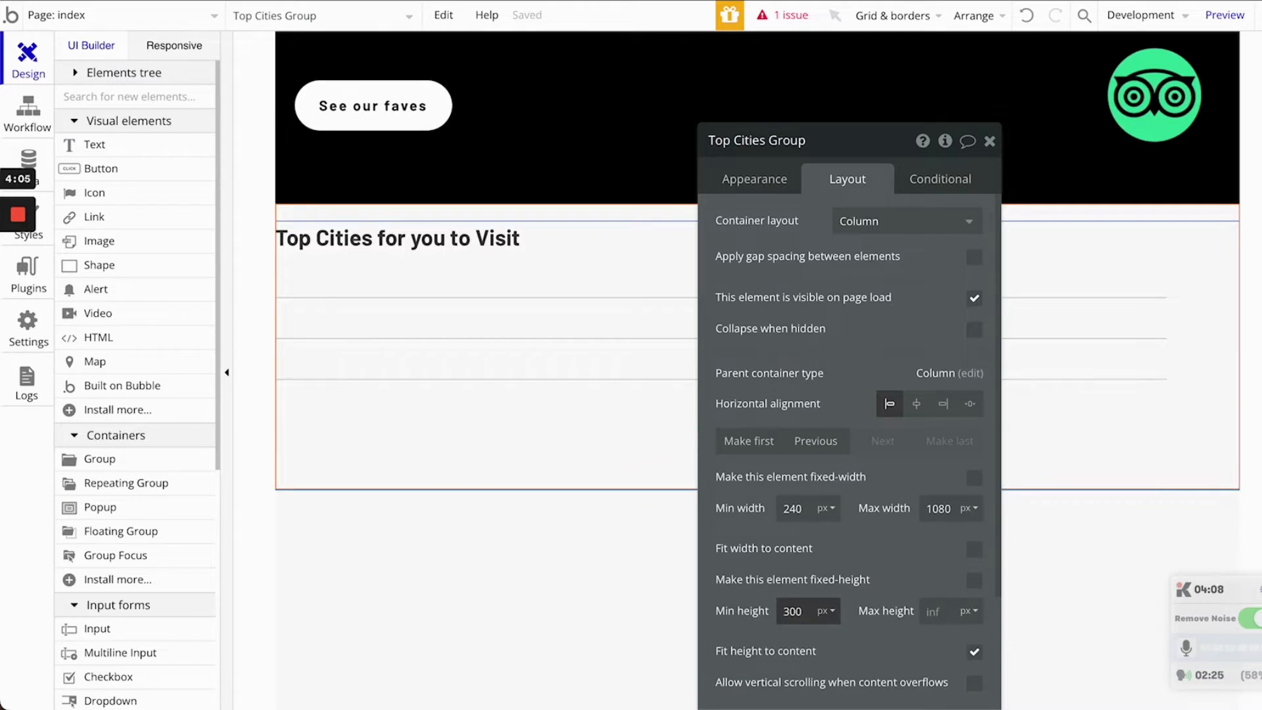
- Set the cell's container layout of the new repeating group to Row
{"action": "left_click", "coordinate": [400, 316]}
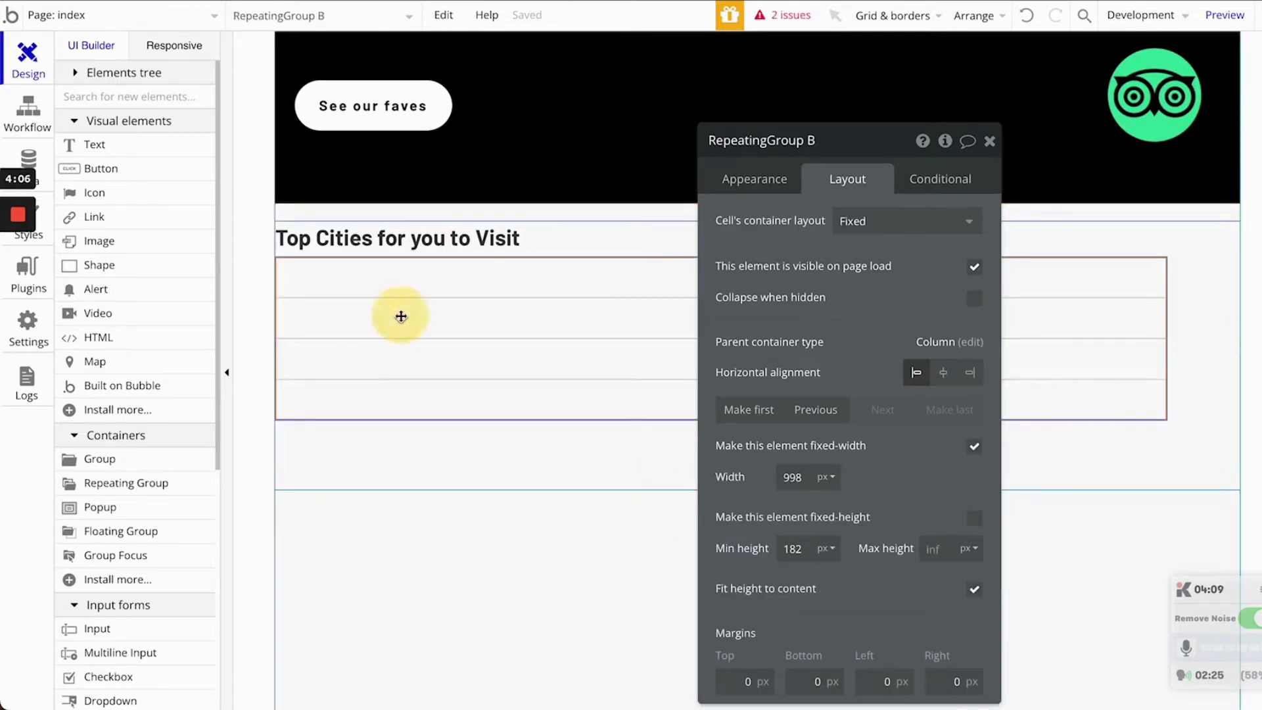
{"action": "left_click", "coordinate": [876, 230]}
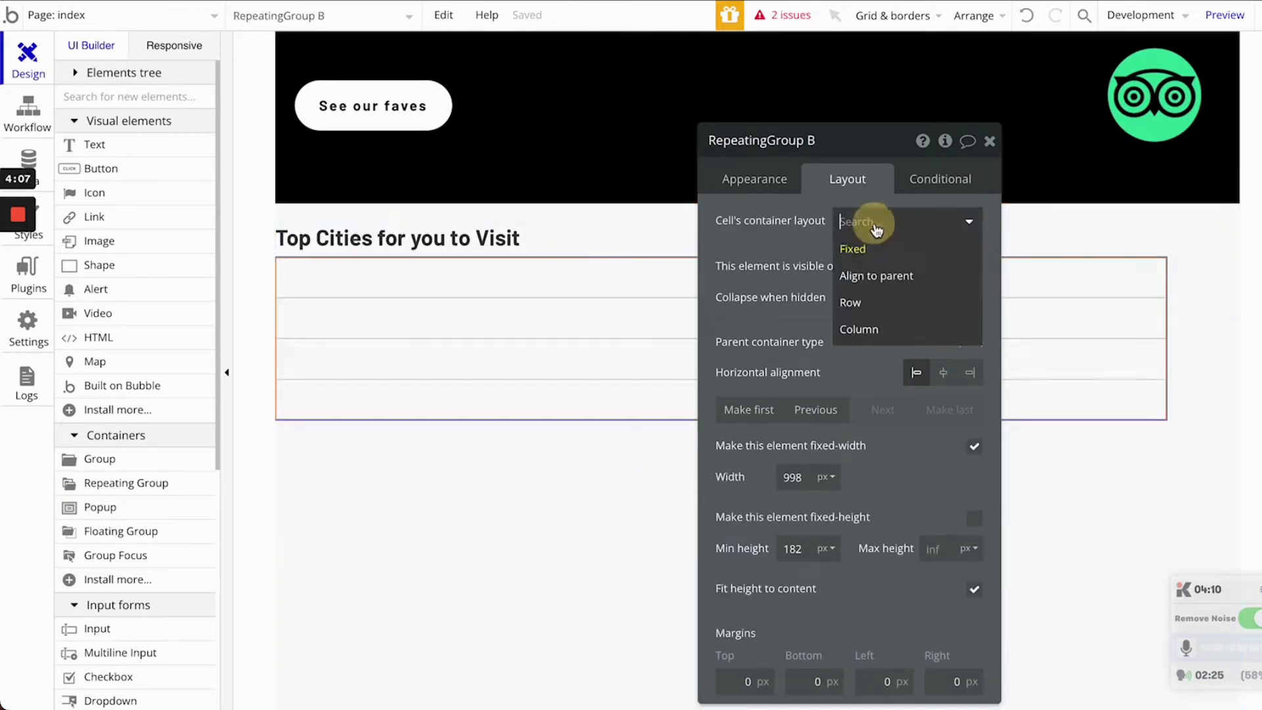
{"action": "left_click", "coordinate": [867, 329]}
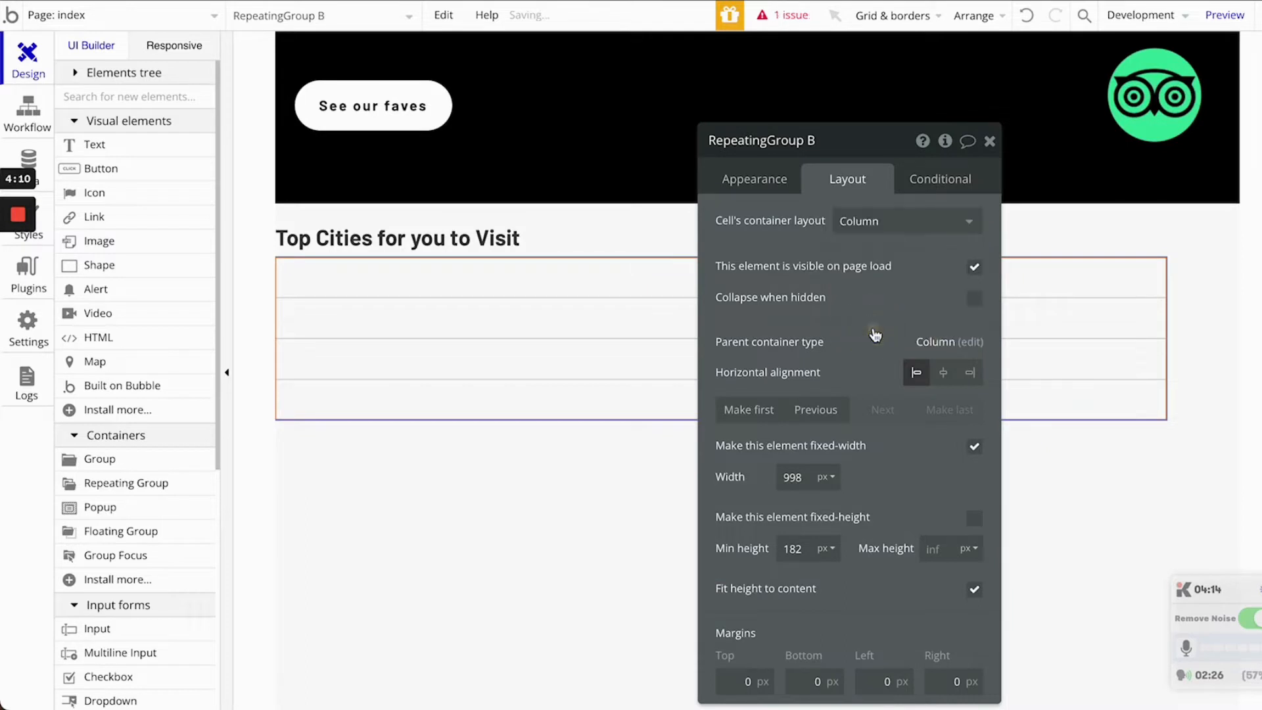
{"action": "left_click", "coordinate": [881, 234]}
{"action": "left_click", "coordinate": [880, 307]}
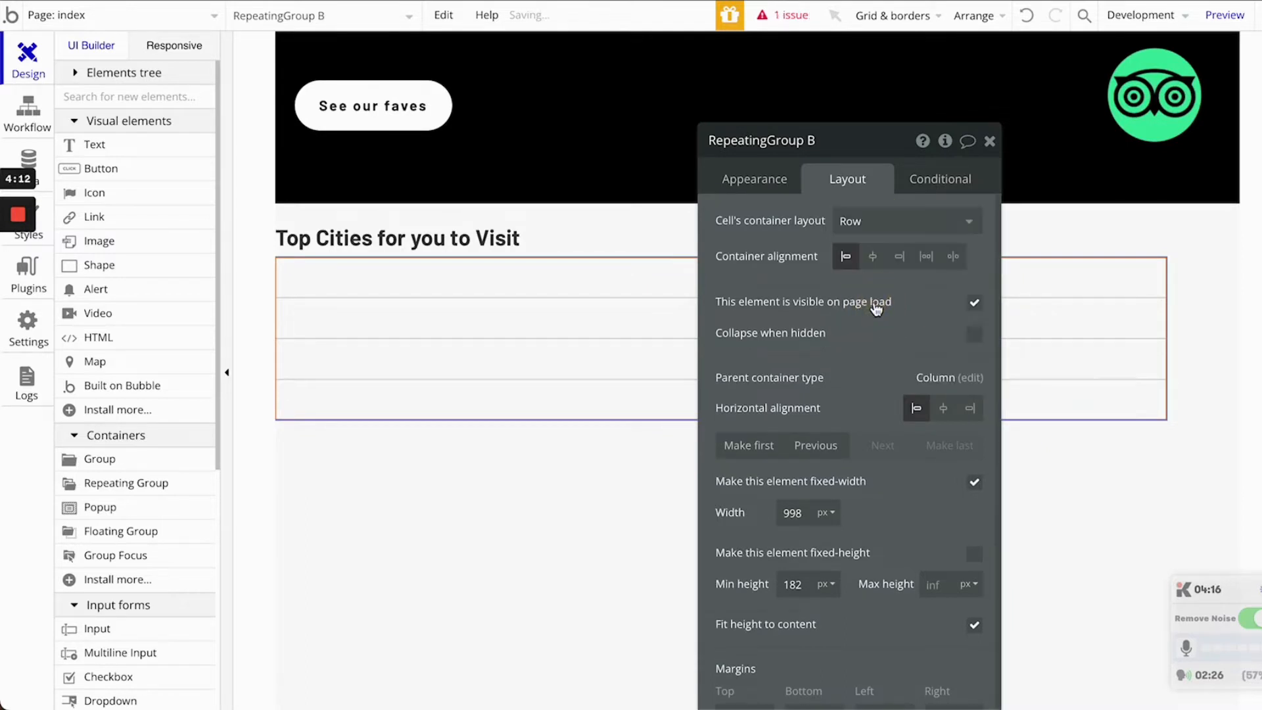
- Make the new repeating group's width flexible instead of fixed, with a min width of 240 px
{"action": "double_click", "coordinate": [795, 512]}
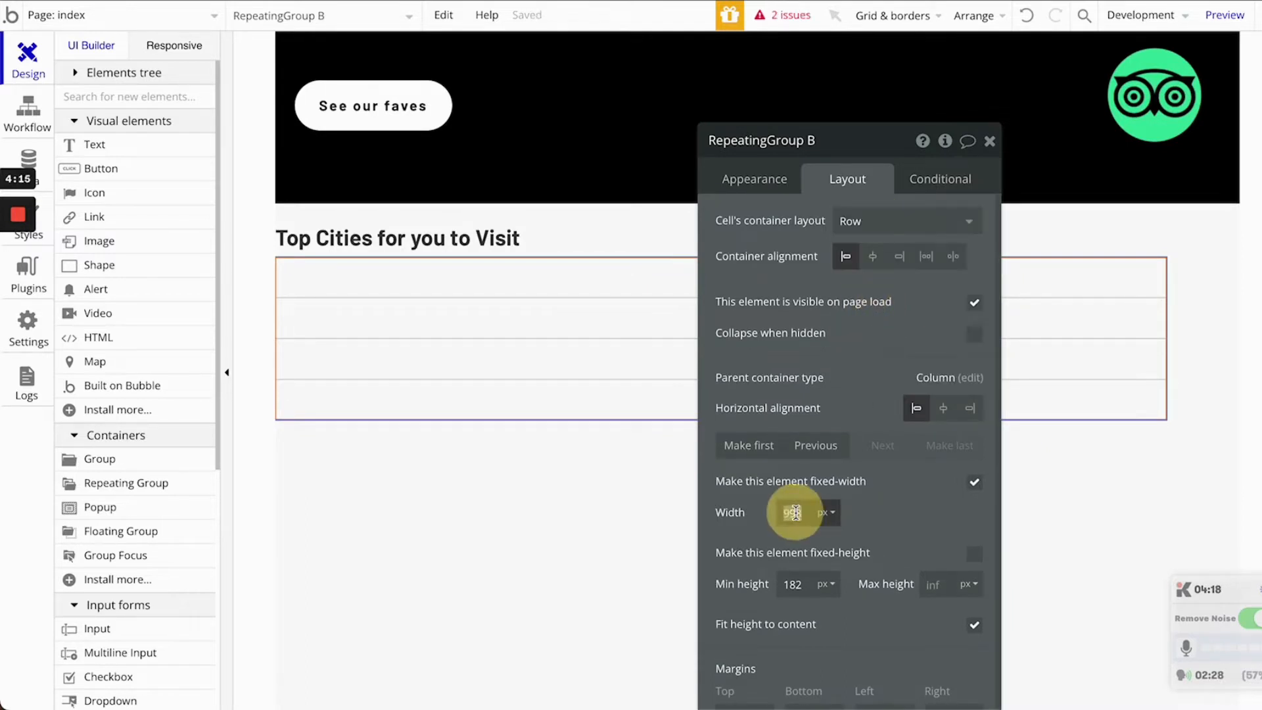
{"action": "type", "text": "240"}
{"action": "left_click", "coordinate": [947, 489]}
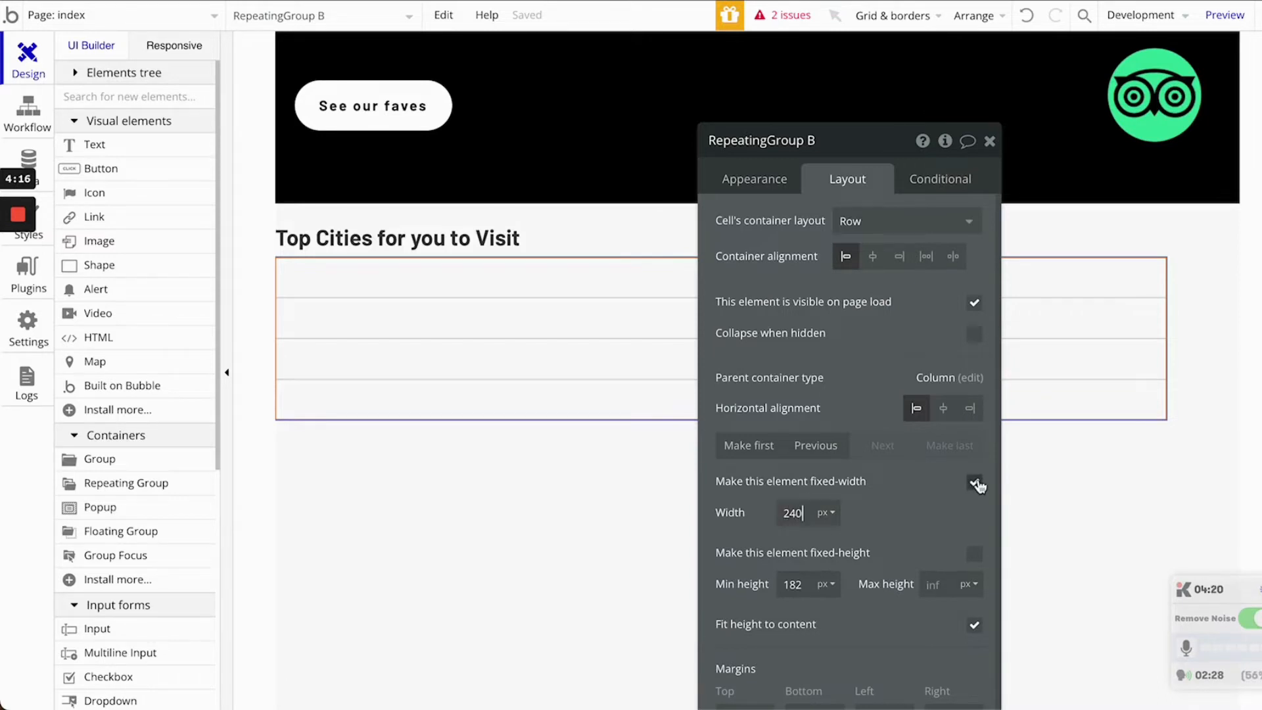
{"action": "left_click", "coordinate": [975, 484]}
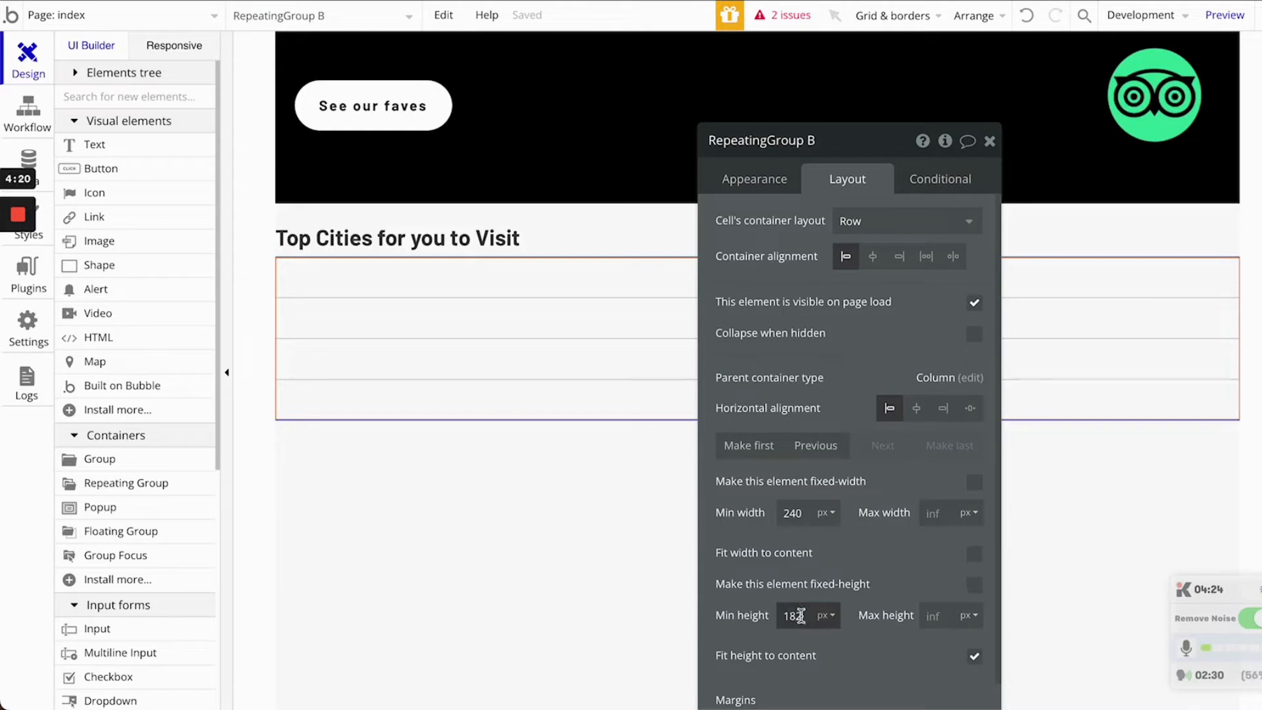
- Set the repeating group to 1 fixed row and replace the fixed column count with a 220 px min column width
{"action": "left_click", "coordinate": [764, 187]}
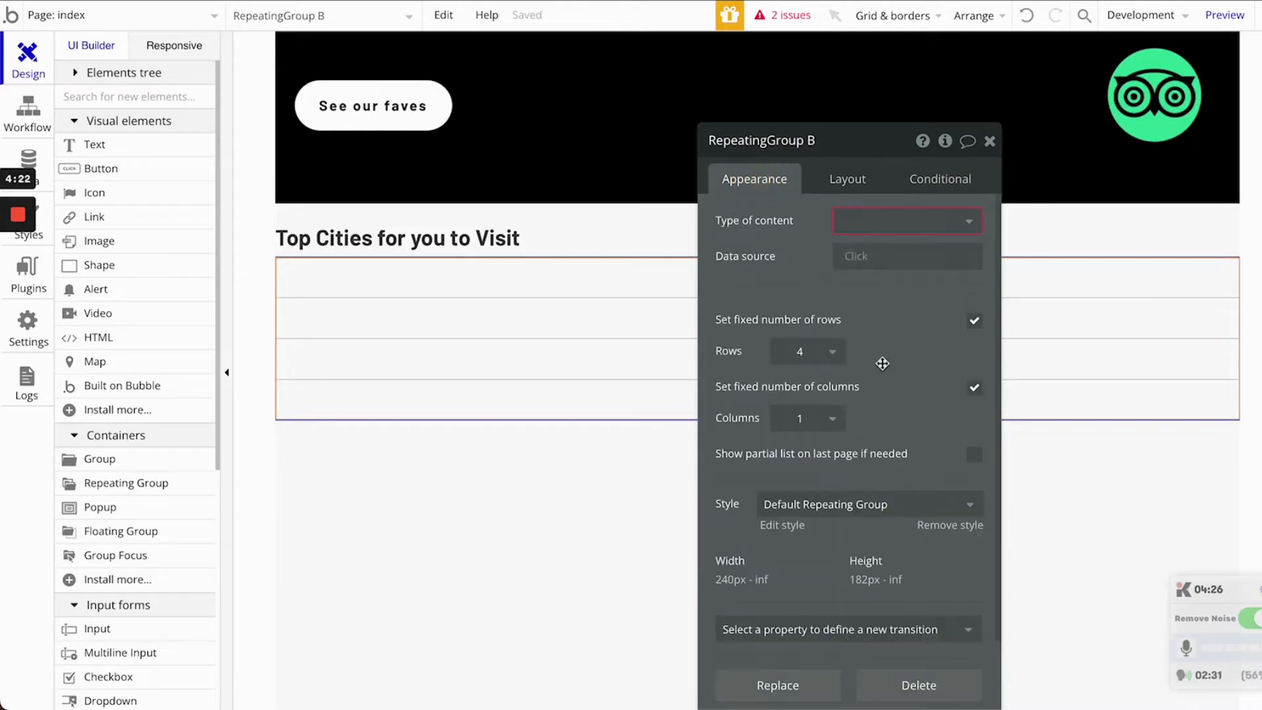
{"action": "left_click", "coordinate": [801, 353]}
{"action": "left_click", "coordinate": [803, 389]}
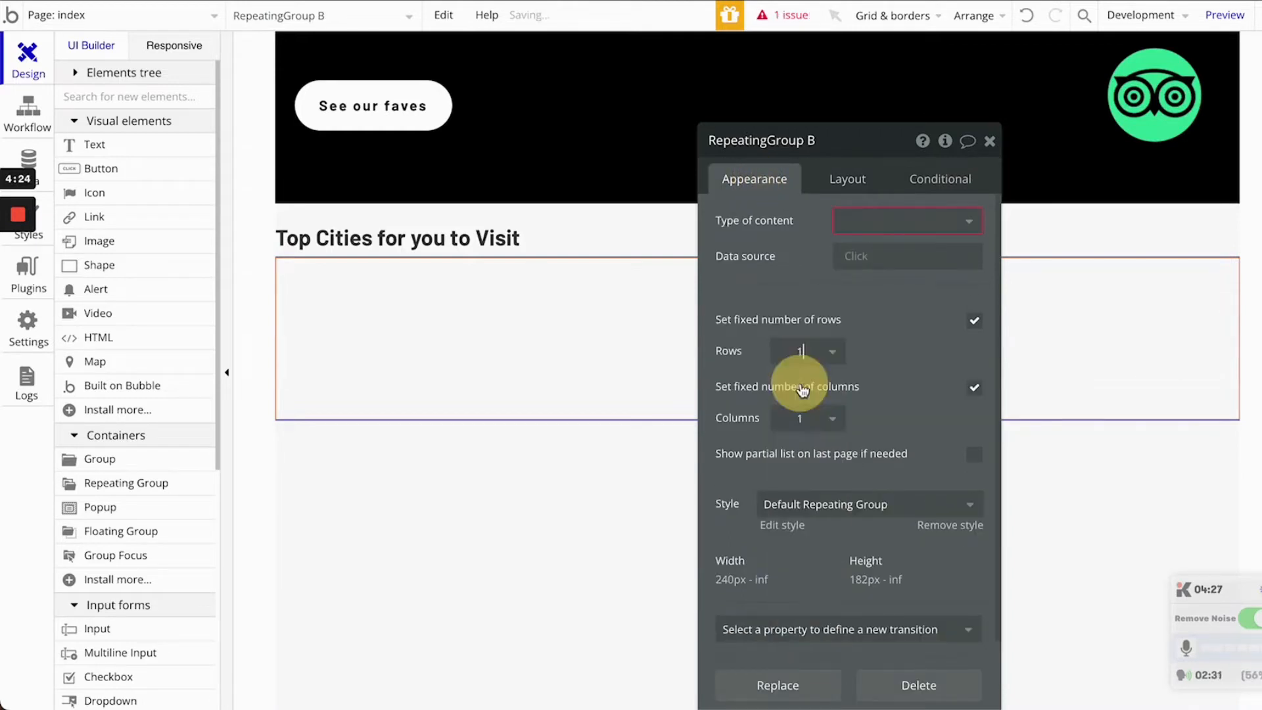
{"action": "left_click", "coordinate": [974, 387]}
{"action": "double_click", "coordinate": [850, 419]}
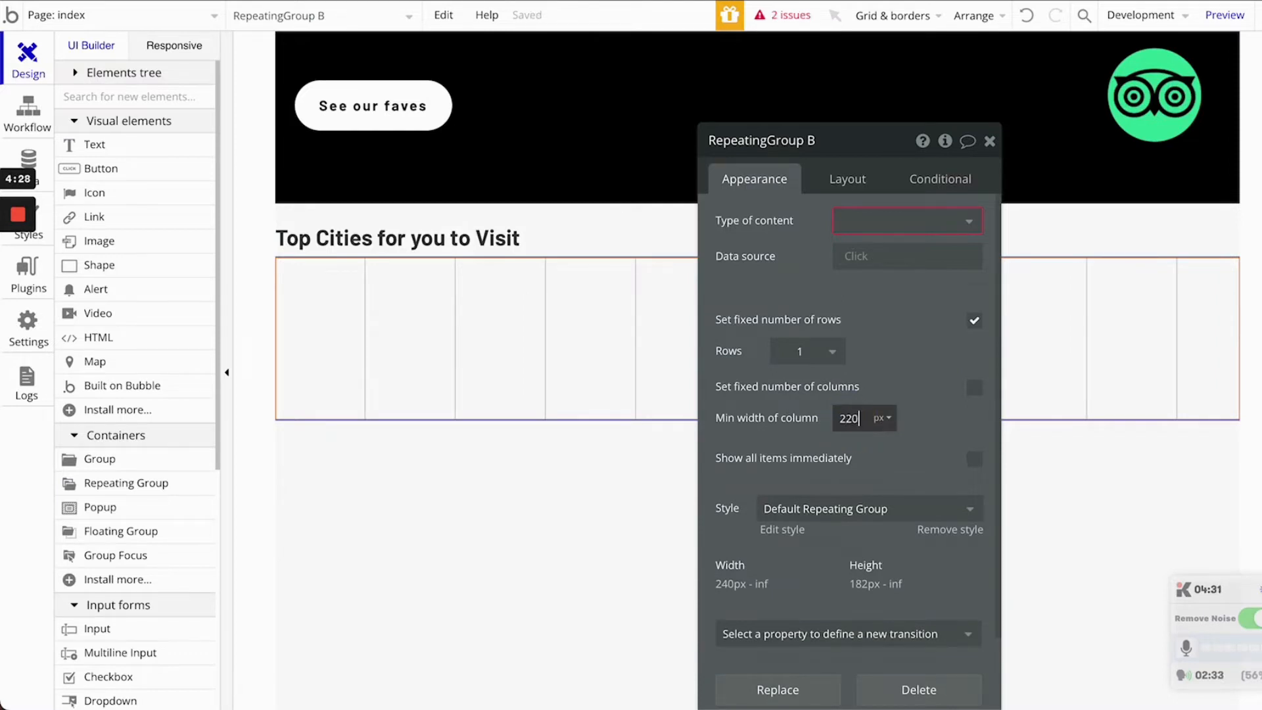
{"action": "left_click", "coordinate": [903, 446]}
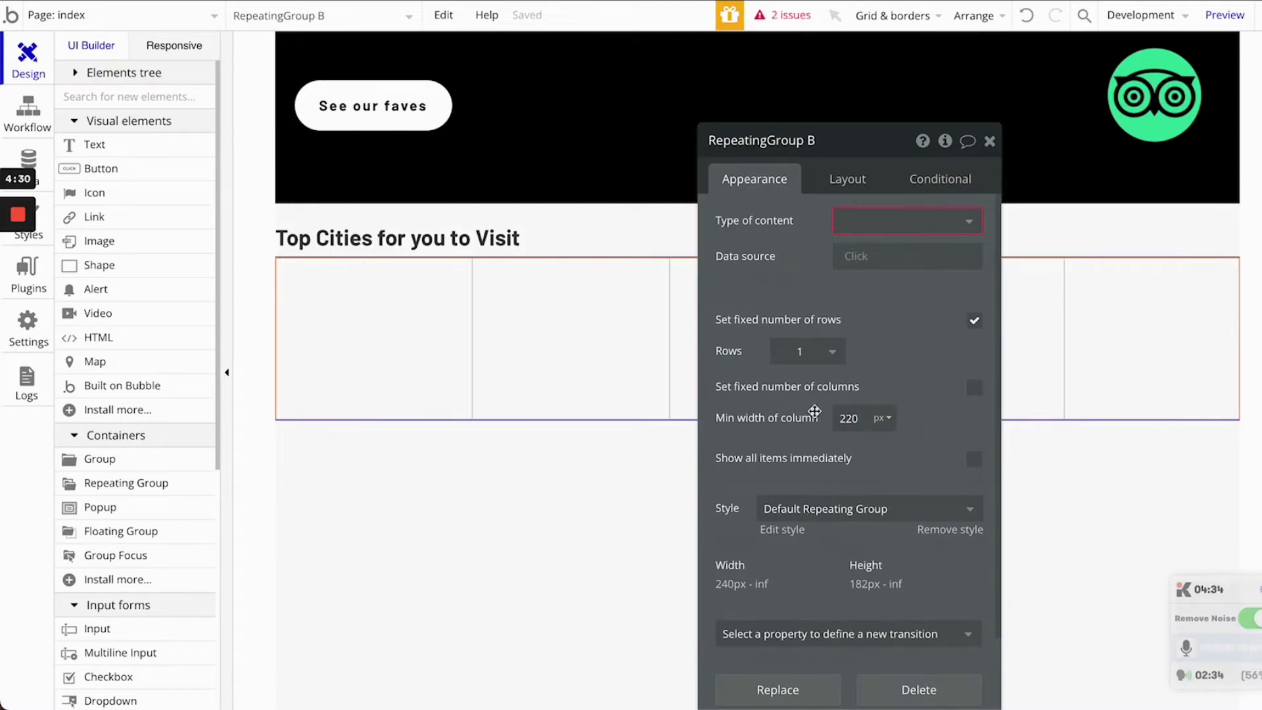
- Set the repeating group's min height to 240 px
{"action": "left_click", "coordinate": [847, 179]}
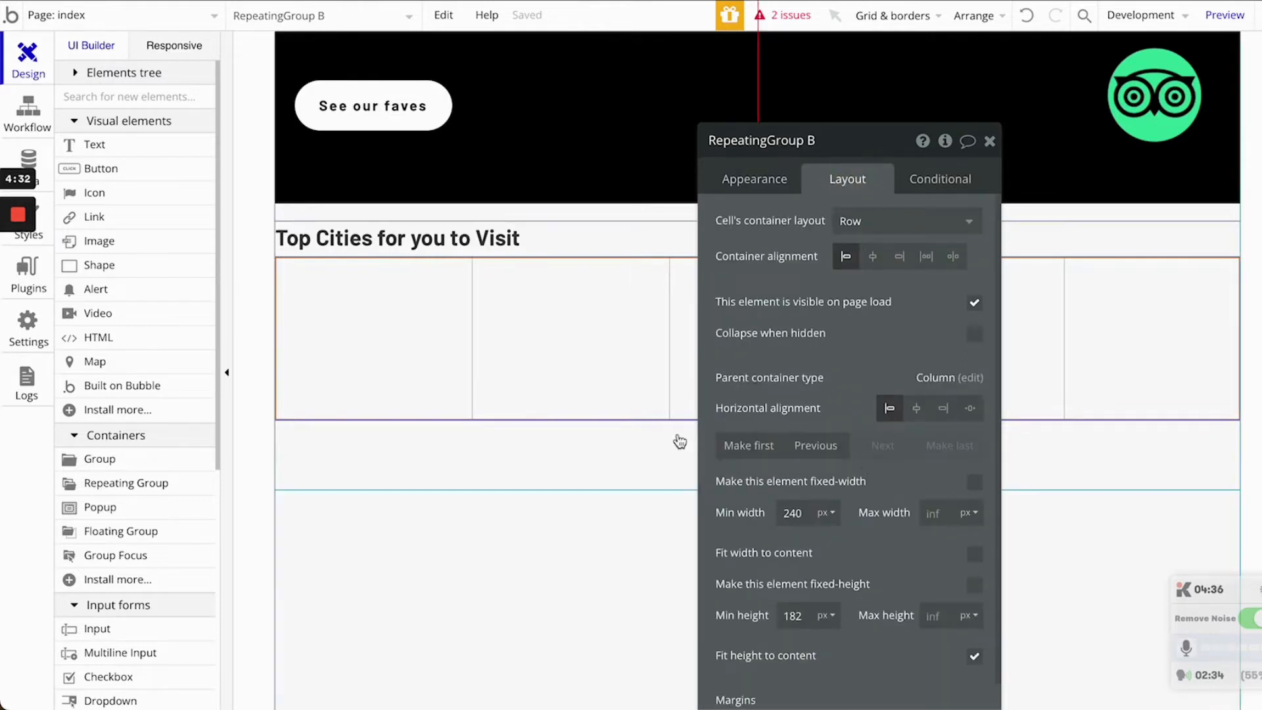
{"action": "left_click", "coordinate": [803, 618]}
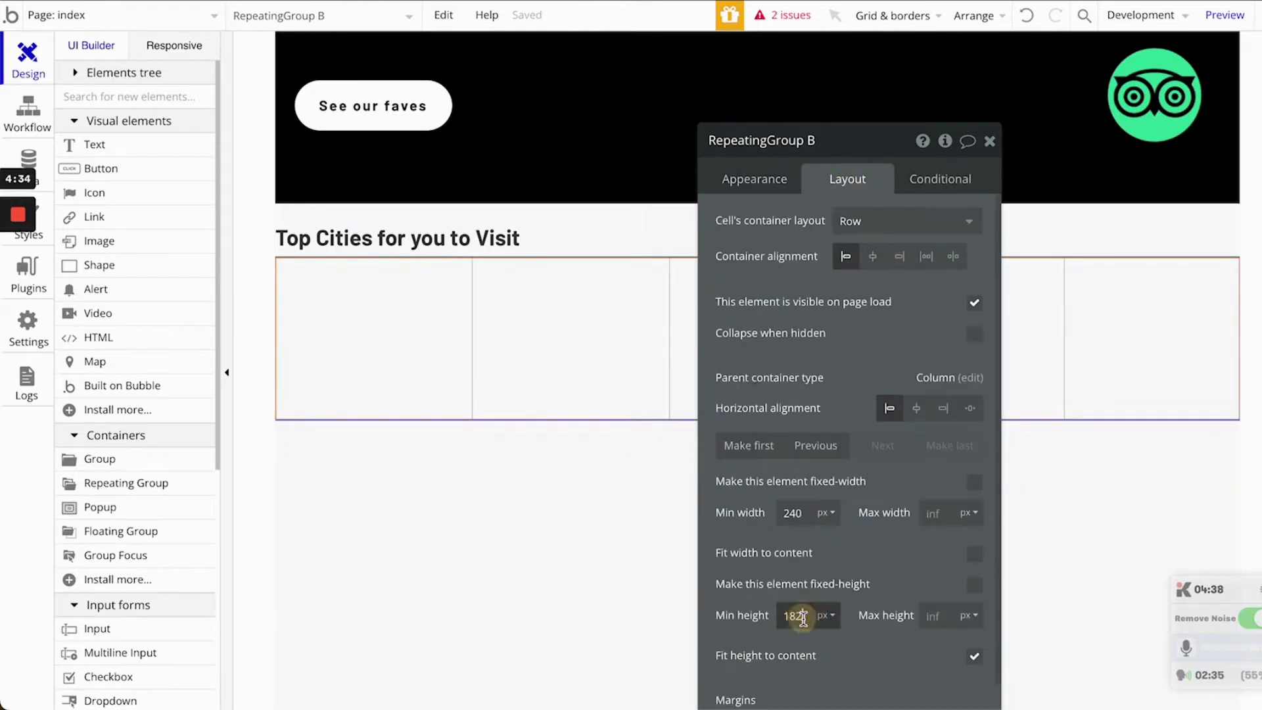
{"action": "type", "text": "200"}
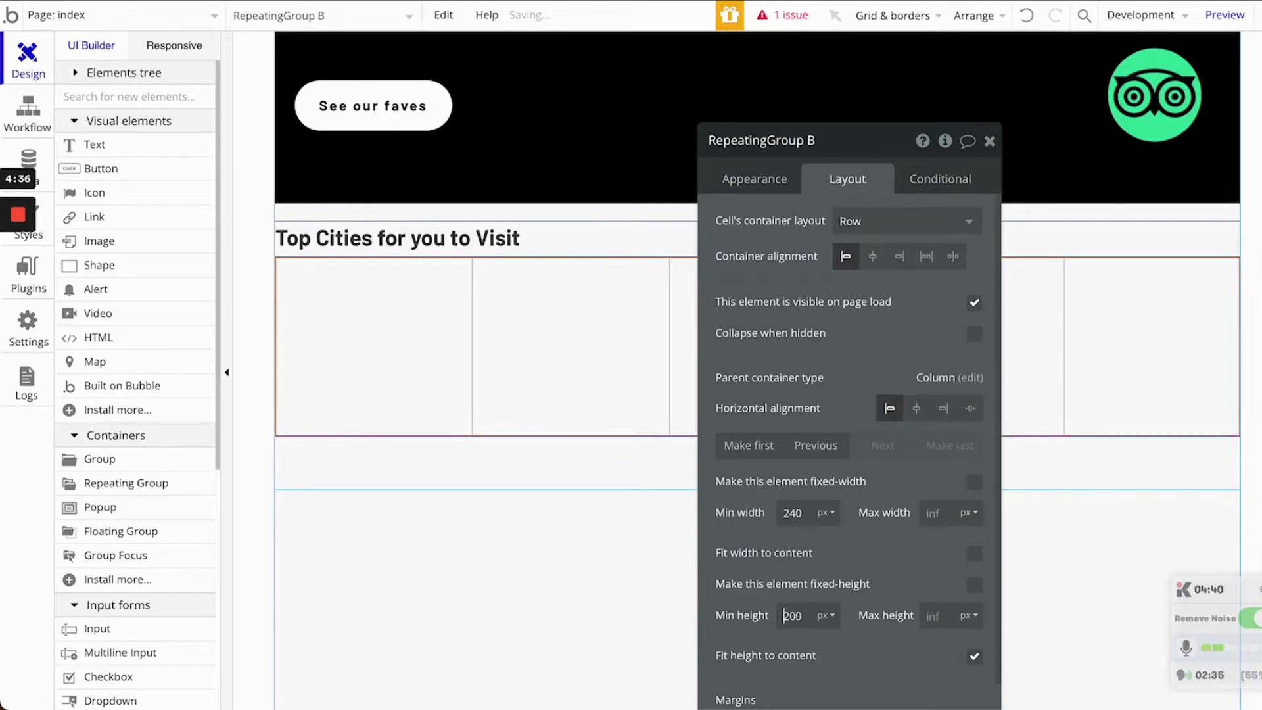
{"action": "key", "text": "Up"}
{"action": "key", "text": "Up"}
{"action": "key", "text": "Up"}
{"action": "key", "text": "Up"}
{"action": "key", "text": "Up"}
{"action": "key", "text": "Up"}
{"action": "key", "text": "Up"}
{"action": "key", "text": "Up"}
{"action": "key", "text": "Up"}
{"action": "key", "text": "Up"}
{"action": "key", "text": "Up"}
{"action": "key", "text": "Up"}
{"action": "key", "text": "Up"}
{"action": "key", "text": "Up"}
{"action": "key", "text": "Up"}
{"action": "key", "text": "Up"}
{"action": "key", "text": "Up"}
{"action": "key", "text": "Up"}
{"action": "key", "text": "Up"}
{"action": "key", "text": "Up"}
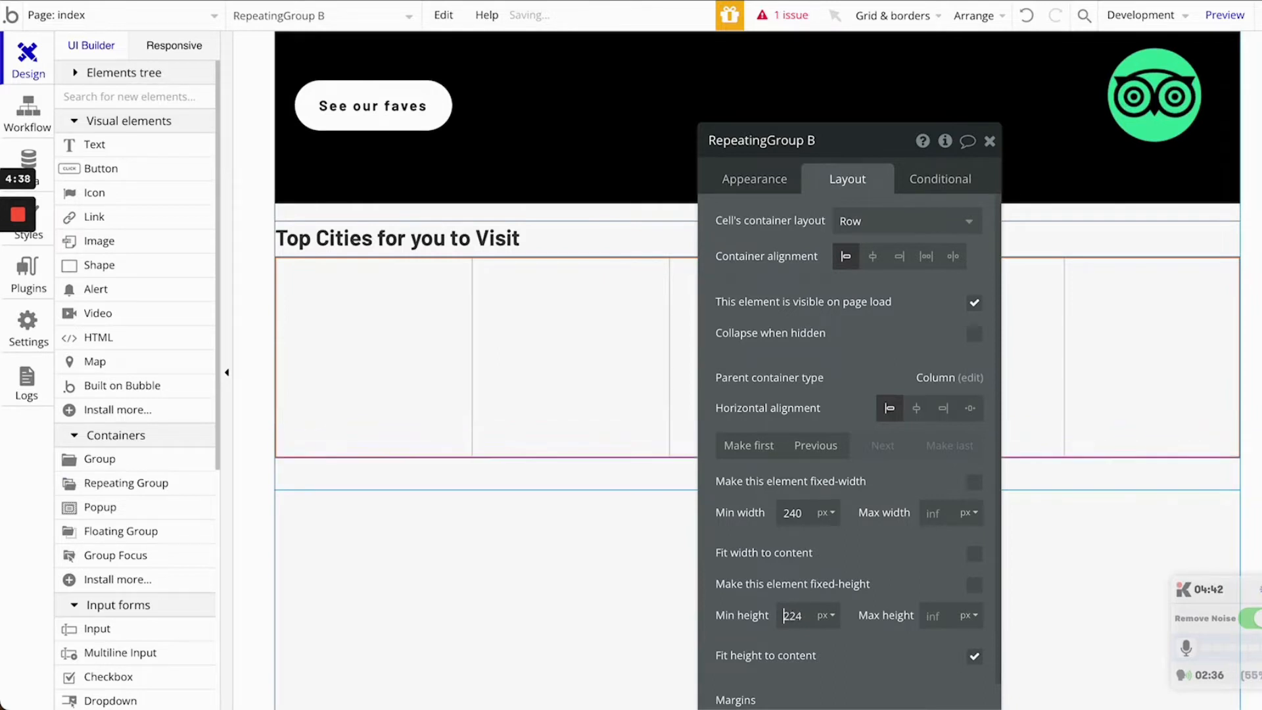
{"action": "key", "text": "Up"}
{"action": "key", "text": "Up"}
{"action": "key", "text": "Up"}
{"action": "key", "text": "Up"}
{"action": "key", "text": "Up"}
{"action": "key", "text": "Up"}
{"action": "key", "text": "Up"}
{"action": "key", "text": "Up"}
{"action": "key", "text": "Up"}
{"action": "key", "text": "Up"}
{"action": "key", "text": "Up"}
{"action": "key", "text": "Up"}
{"action": "key", "text": "Up"}
{"action": "key", "text": "Up"}
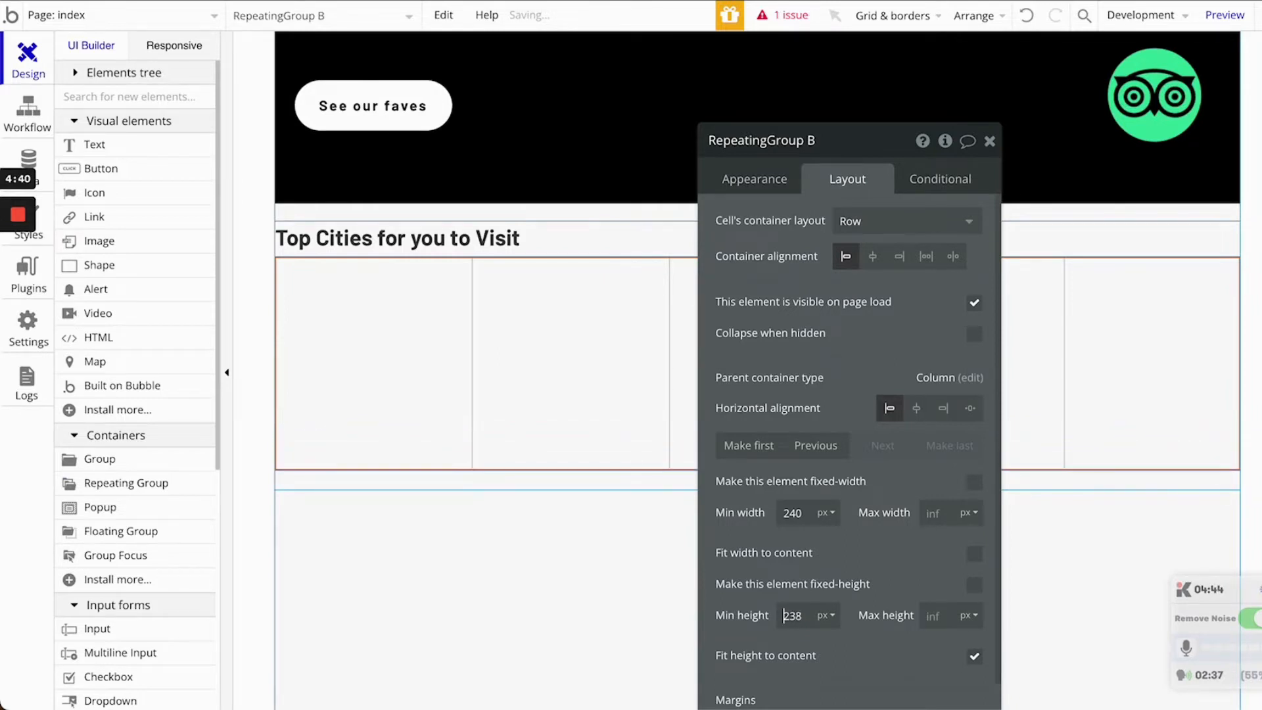
{"action": "key", "text": "Up"}
{"action": "key", "text": "Up"}
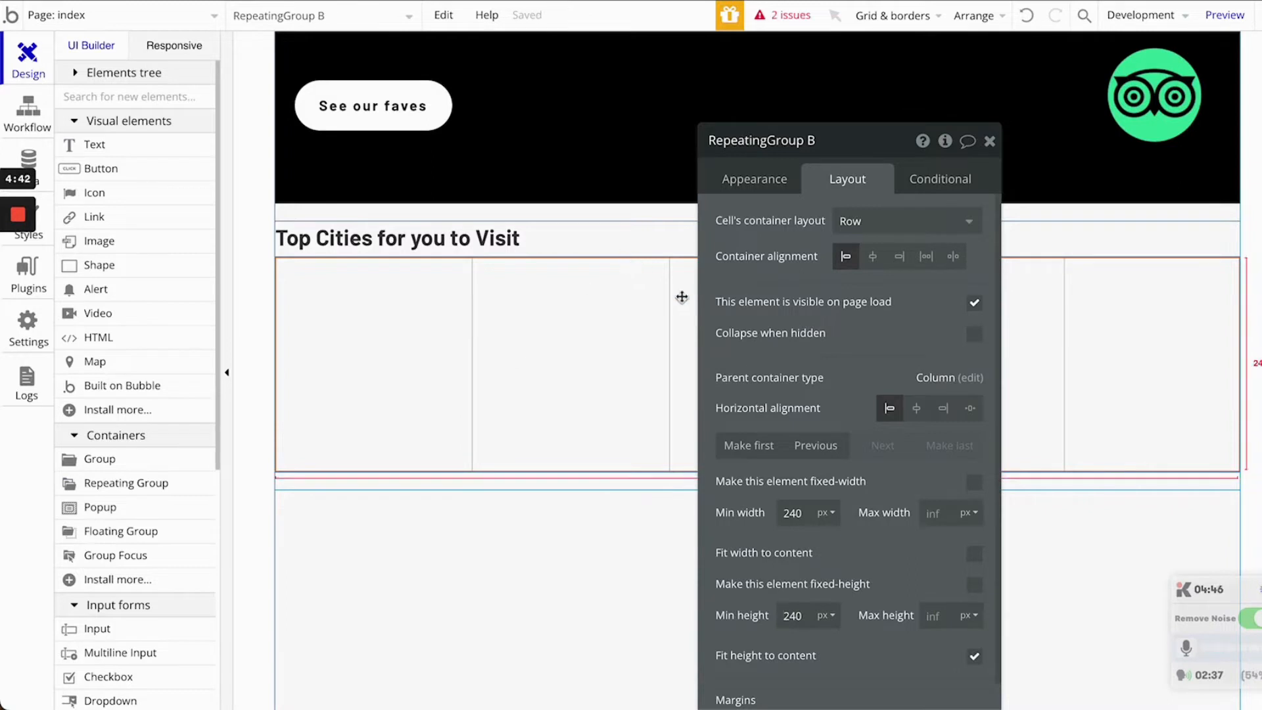
- Give the repeating group a top margin of 10 px
{"action": "scroll", "coordinate": [770, 526], "scroll_direction": "down", "scroll_amount": 1}
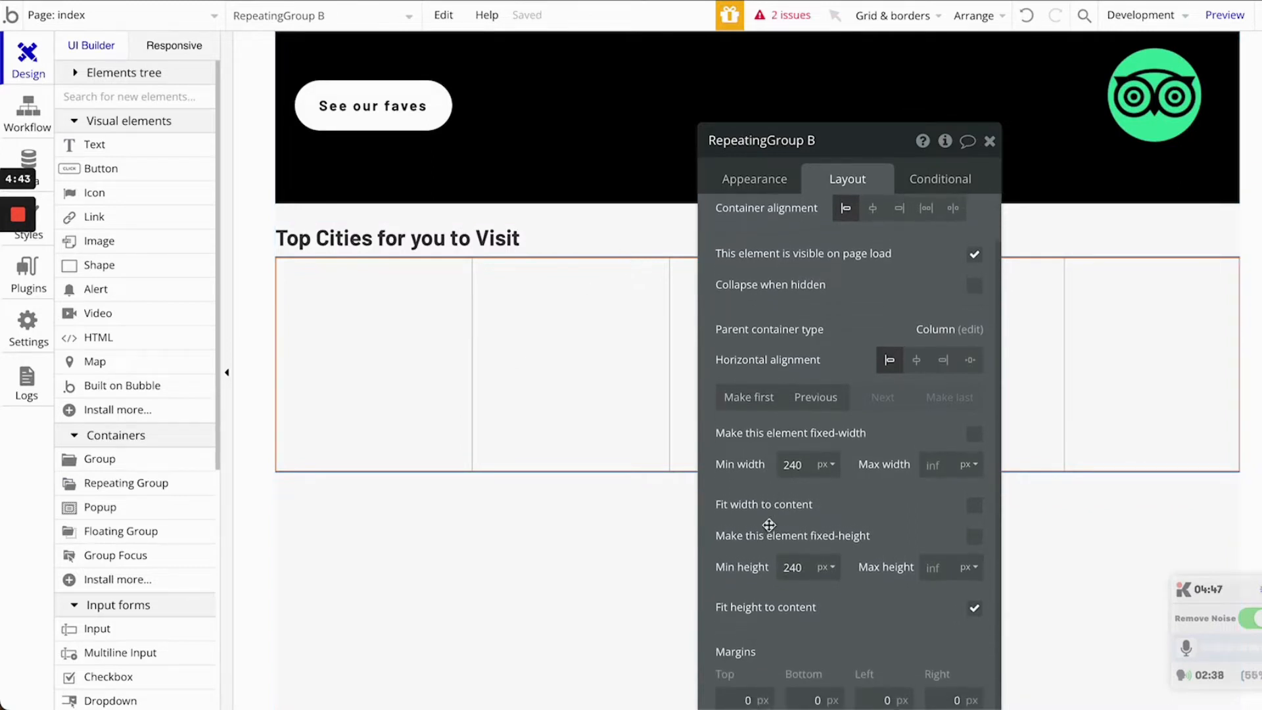
{"action": "left_click", "coordinate": [740, 702]}
{"action": "key", "text": "Up"}
{"action": "key", "text": "Up"}
{"action": "key", "text": "Up"}
{"action": "key", "text": "Up"}
{"action": "key", "text": "Up"}
{"action": "key", "text": "Up"}
{"action": "key", "text": "Up"}
{"action": "key", "text": "Up"}
{"action": "key", "text": "Up"}
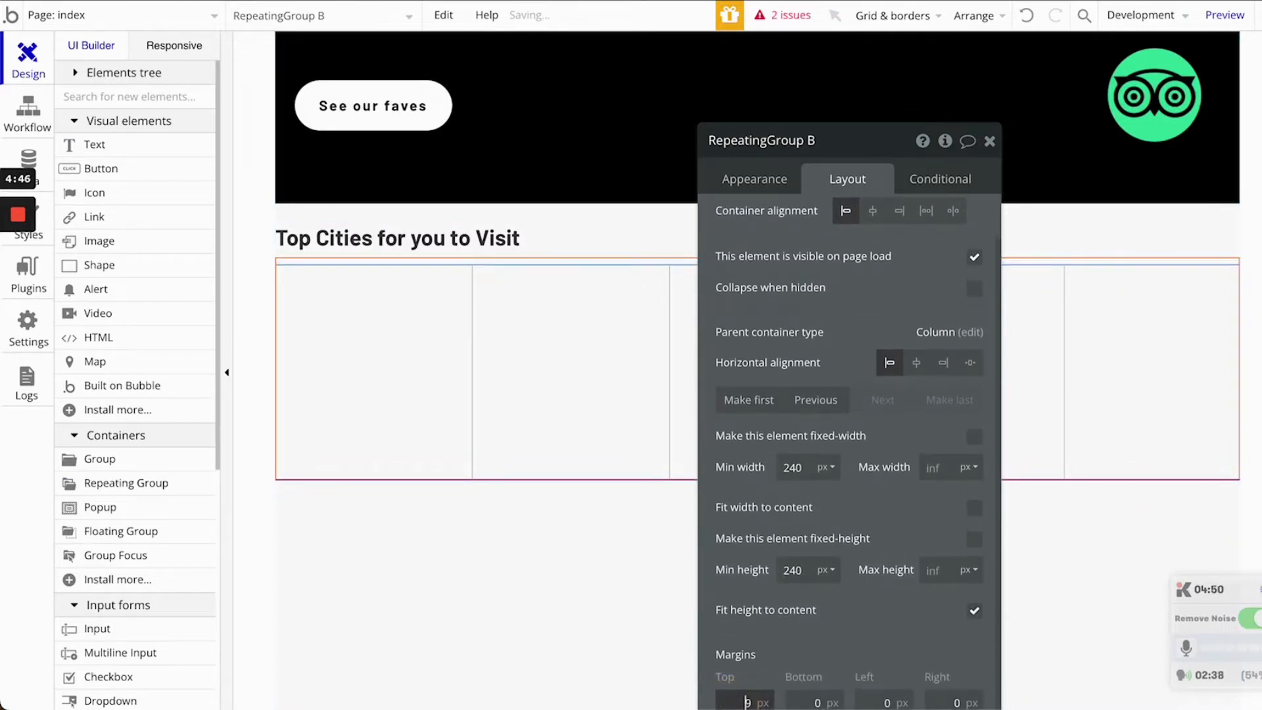
{"action": "key", "text": "Up"}
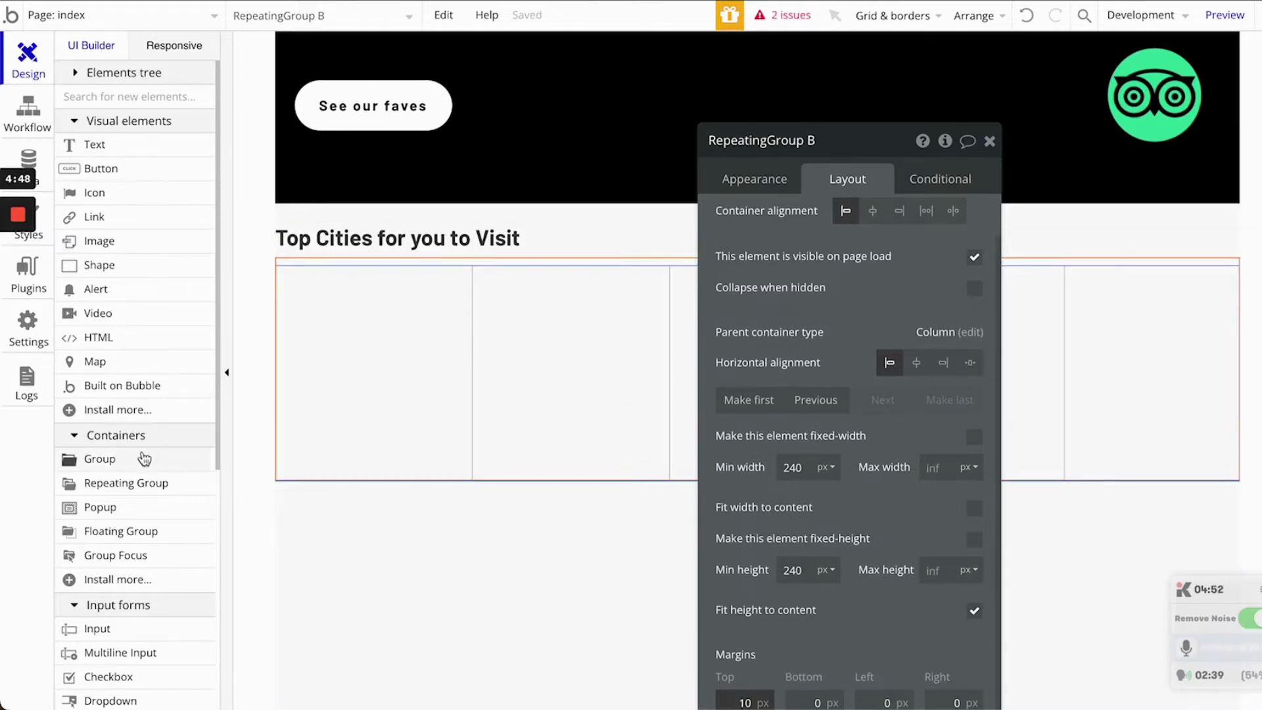
- Draw a group about 153 by 208 px in the repeating group's first cell and set its container layout to Column
{"action": "left_click", "coordinate": [144, 459]}
{"action": "left_click_drag", "start_coordinate": [319, 282], "coordinate": [457, 469]}
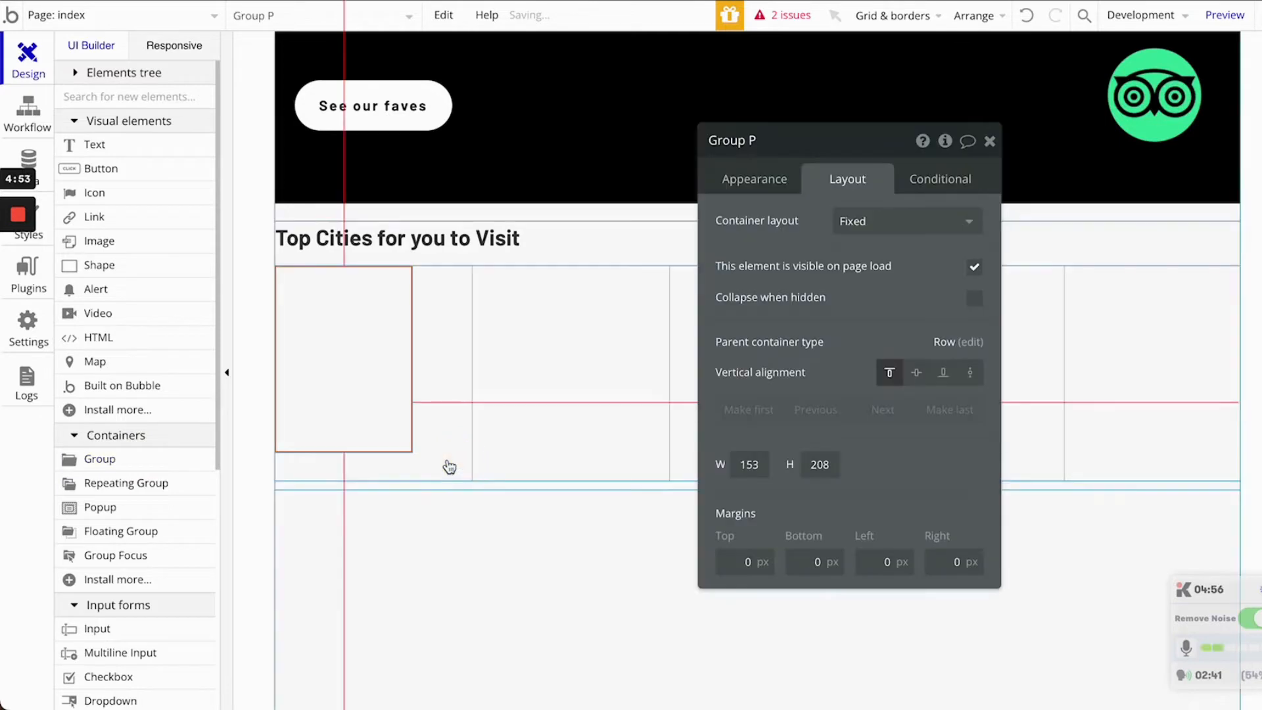
{"action": "left_click", "coordinate": [932, 222]}
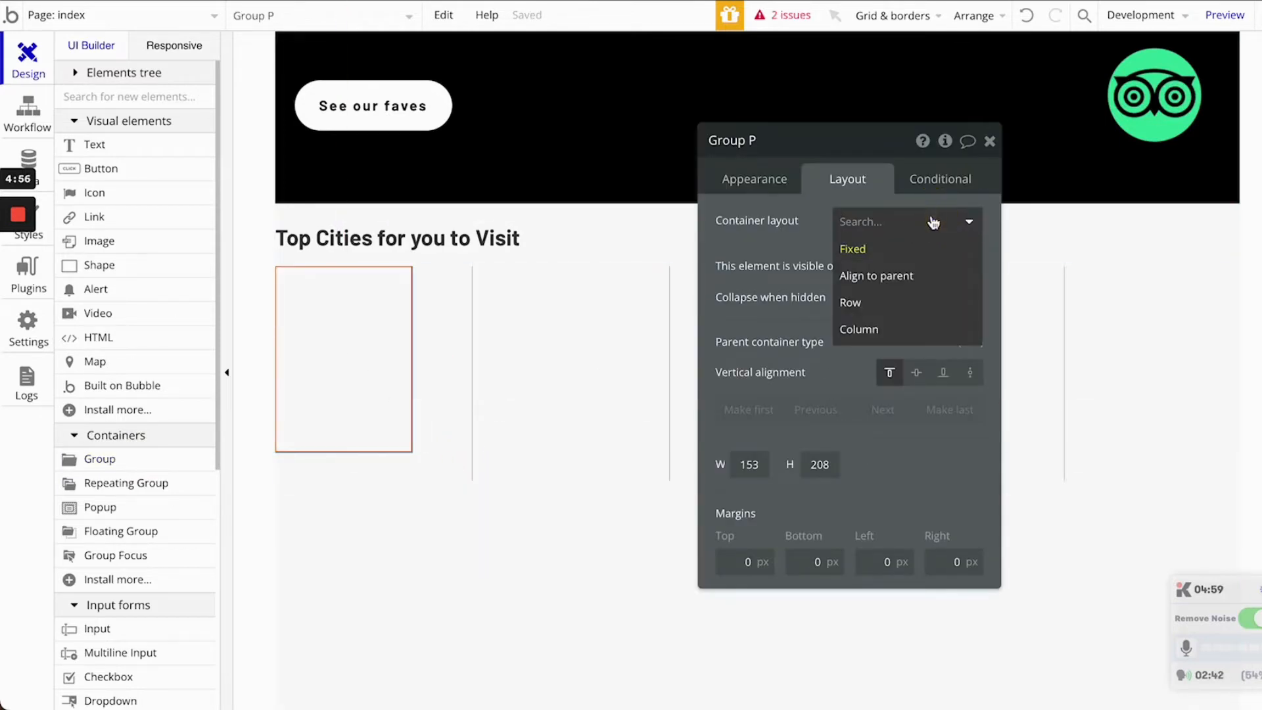
{"action": "left_click", "coordinate": [886, 329]}
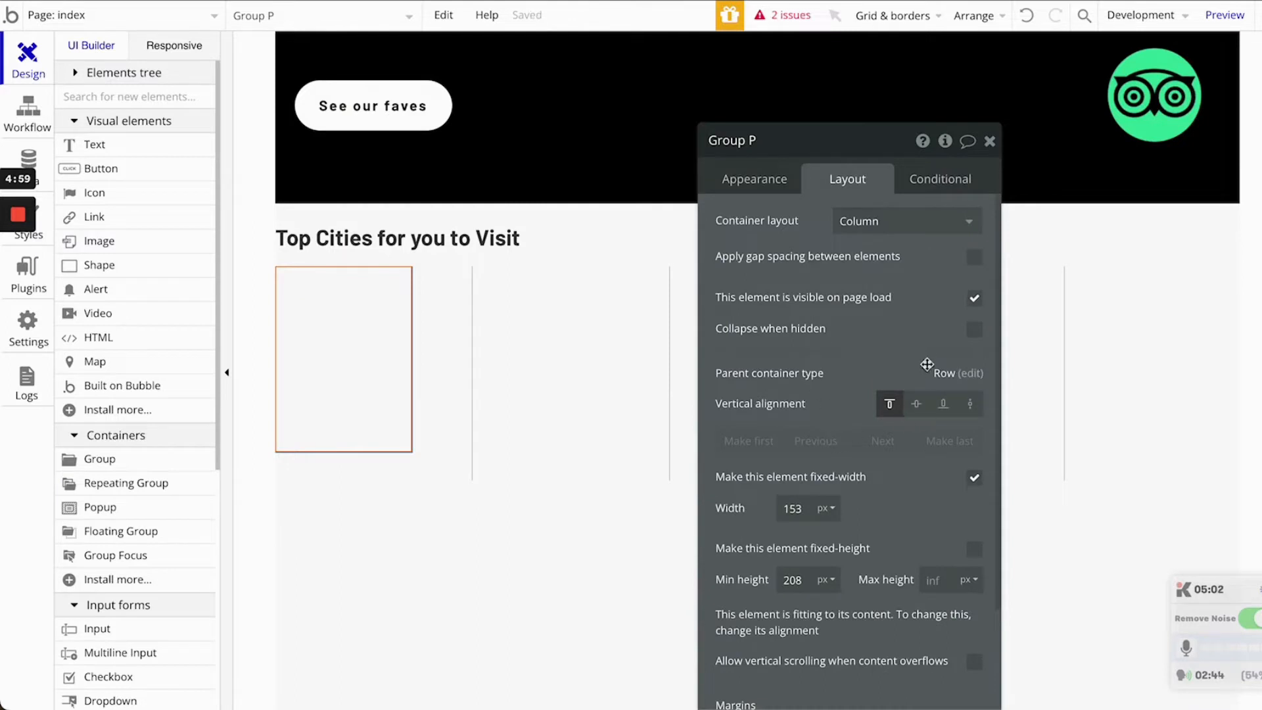
- Center the new group vertically in its cell and set the repeating group's container alignment to centered
{"action": "left_click", "coordinate": [916, 404]}
{"action": "left_click", "coordinate": [455, 369]}
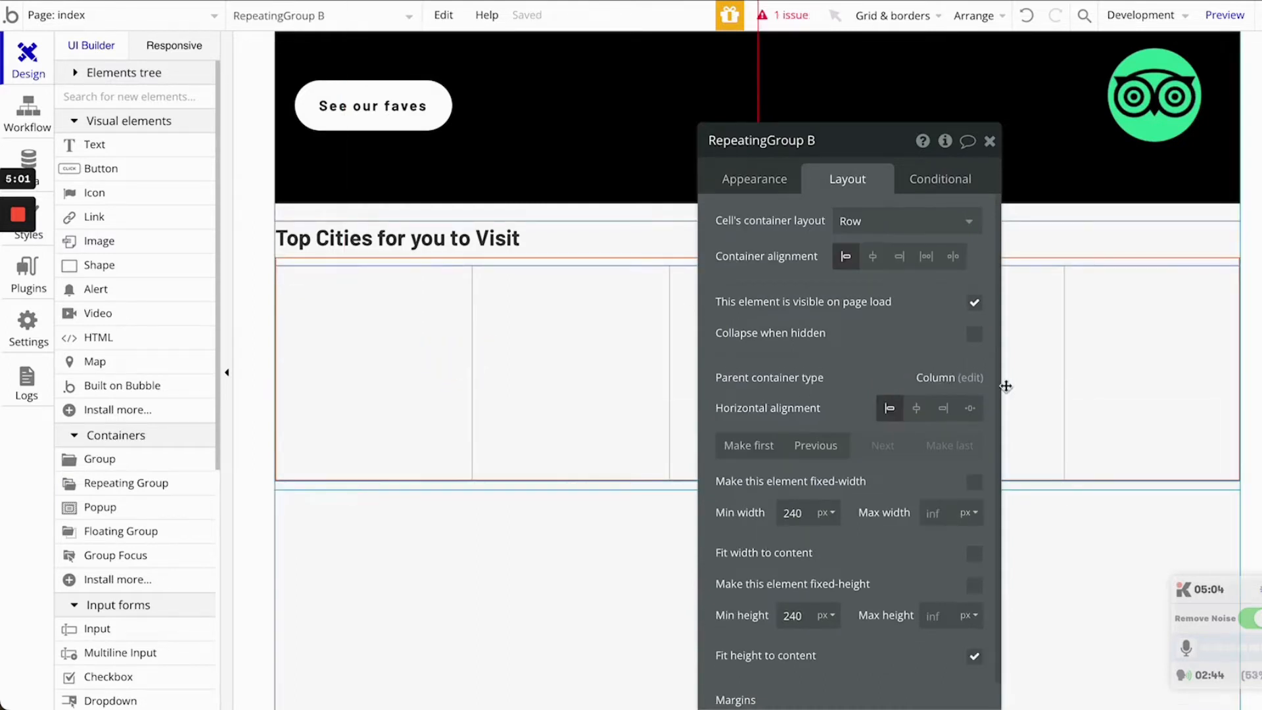
{"action": "left_click", "coordinate": [873, 256]}
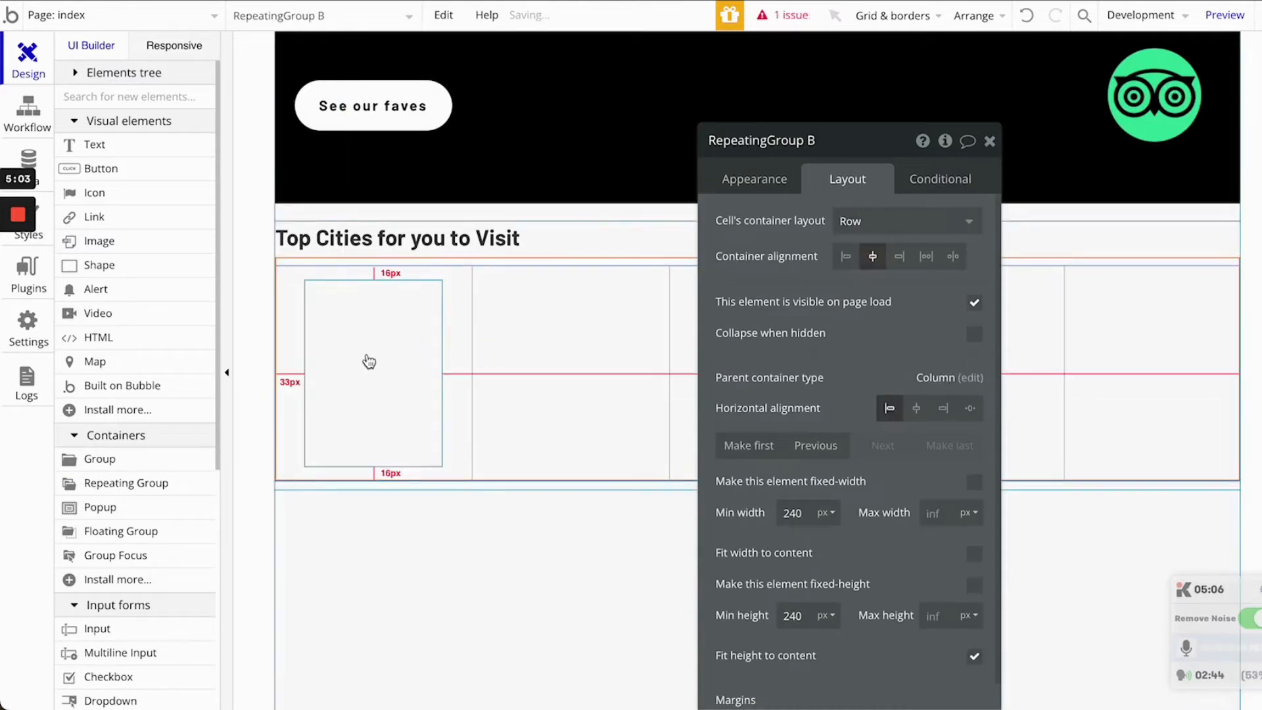
- Turn off fixed width for the group in the first cell and set its min width to 200 px
{"action": "left_click", "coordinate": [365, 360]}
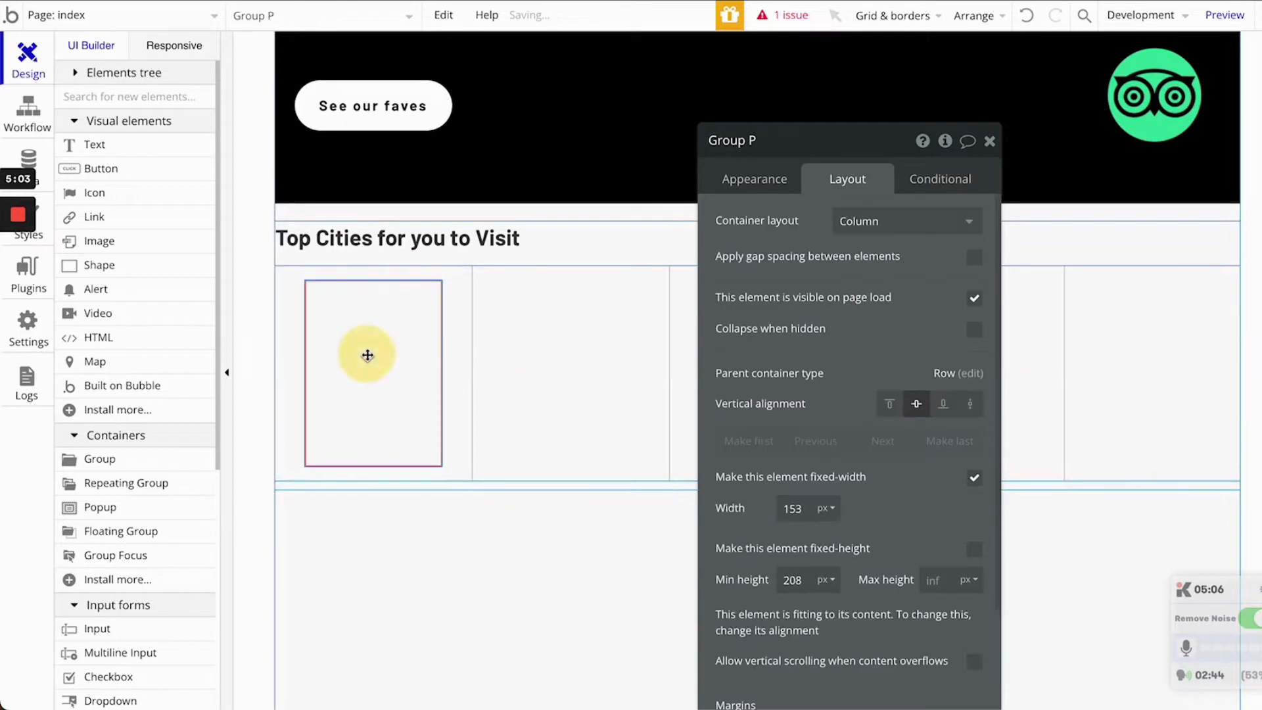
{"action": "left_click", "coordinate": [974, 478]}
{"action": "left_click", "coordinate": [796, 507]}
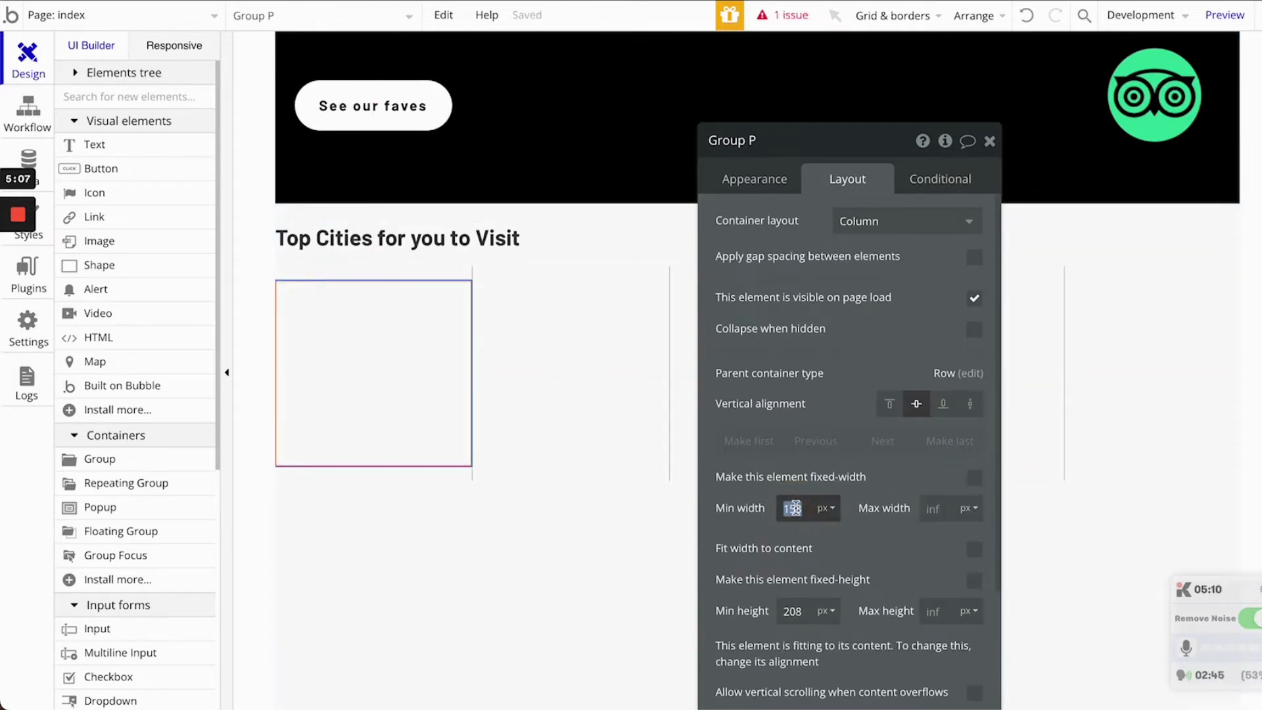
{"action": "left_click", "coordinate": [856, 540]}
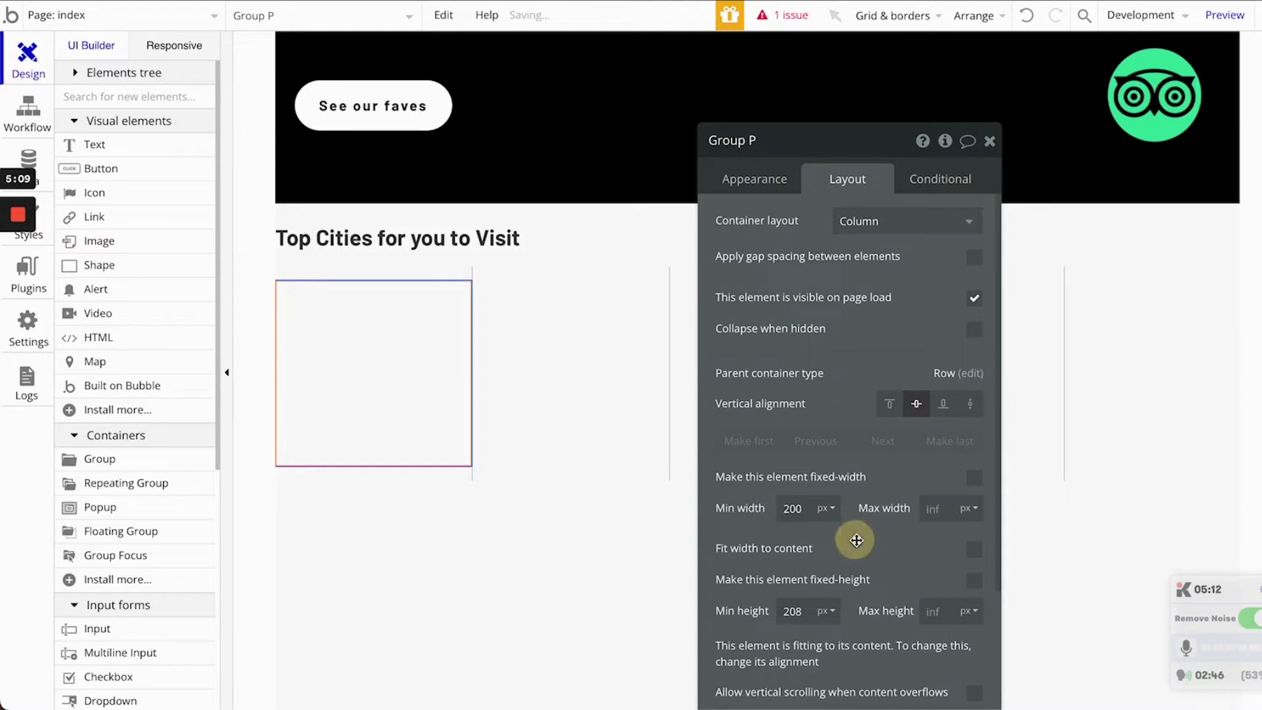
- Set the cell group's max width to 210 px
{"action": "left_click", "coordinate": [939, 514]}
{"action": "type", "text": "2"}
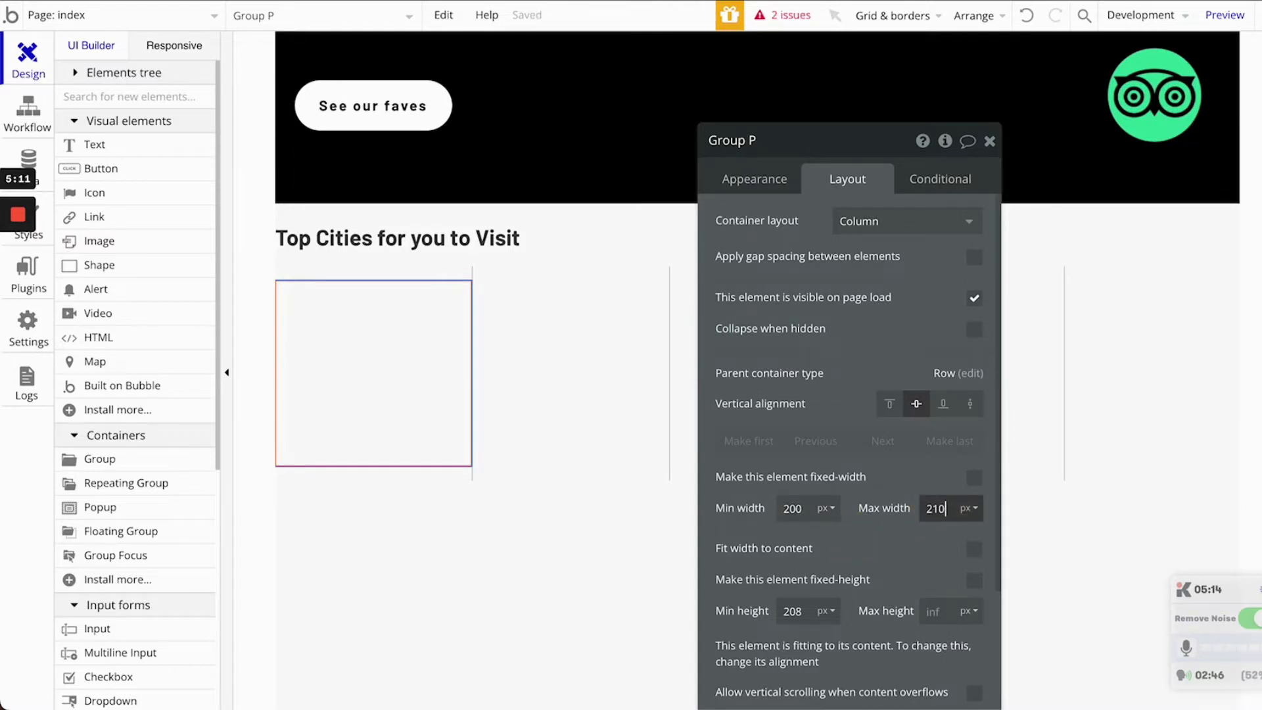
{"action": "type", "text": "10"}
{"action": "left_click", "coordinate": [934, 547]}
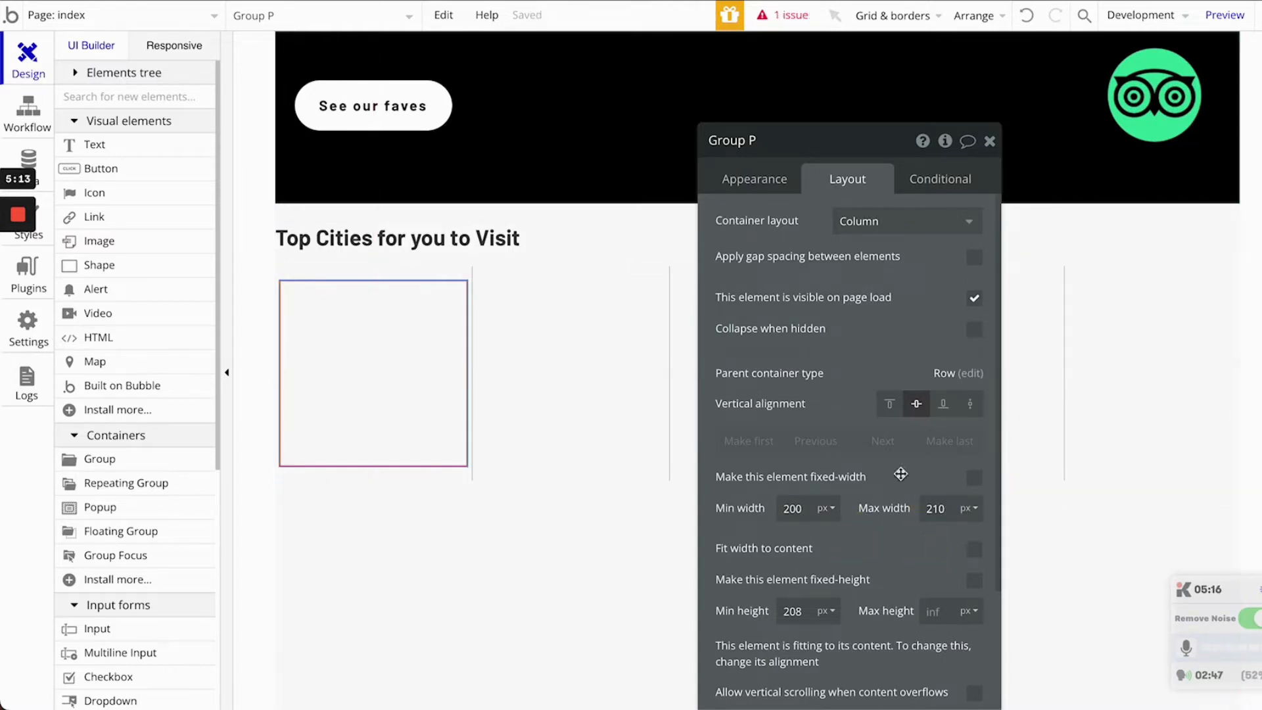
- Set the cell group's max width to 200 px and its min width to 190 px
{"action": "left_click", "coordinate": [937, 508]}
{"action": "type", "text": "205"}
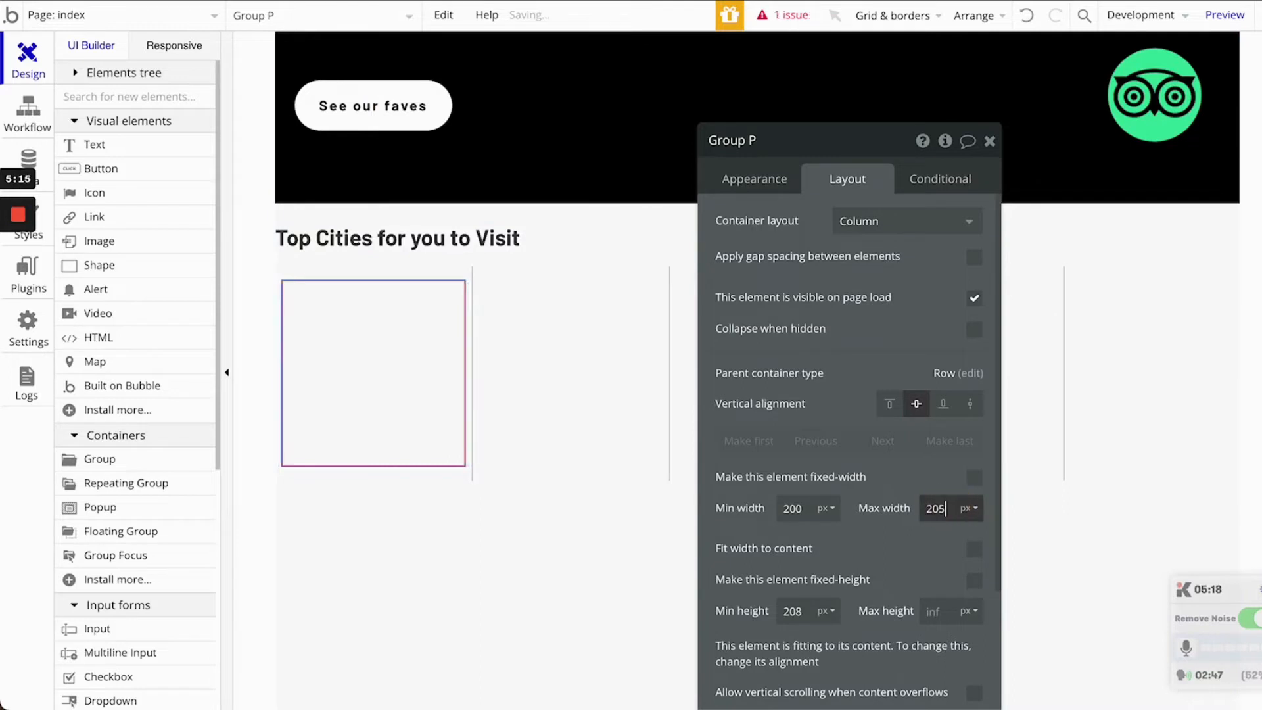
{"action": "key", "text": "Down"}
{"action": "key", "text": "Down"}
{"action": "key", "text": "Down"}
{"action": "key", "text": "Down"}
{"action": "key", "text": "Down"}
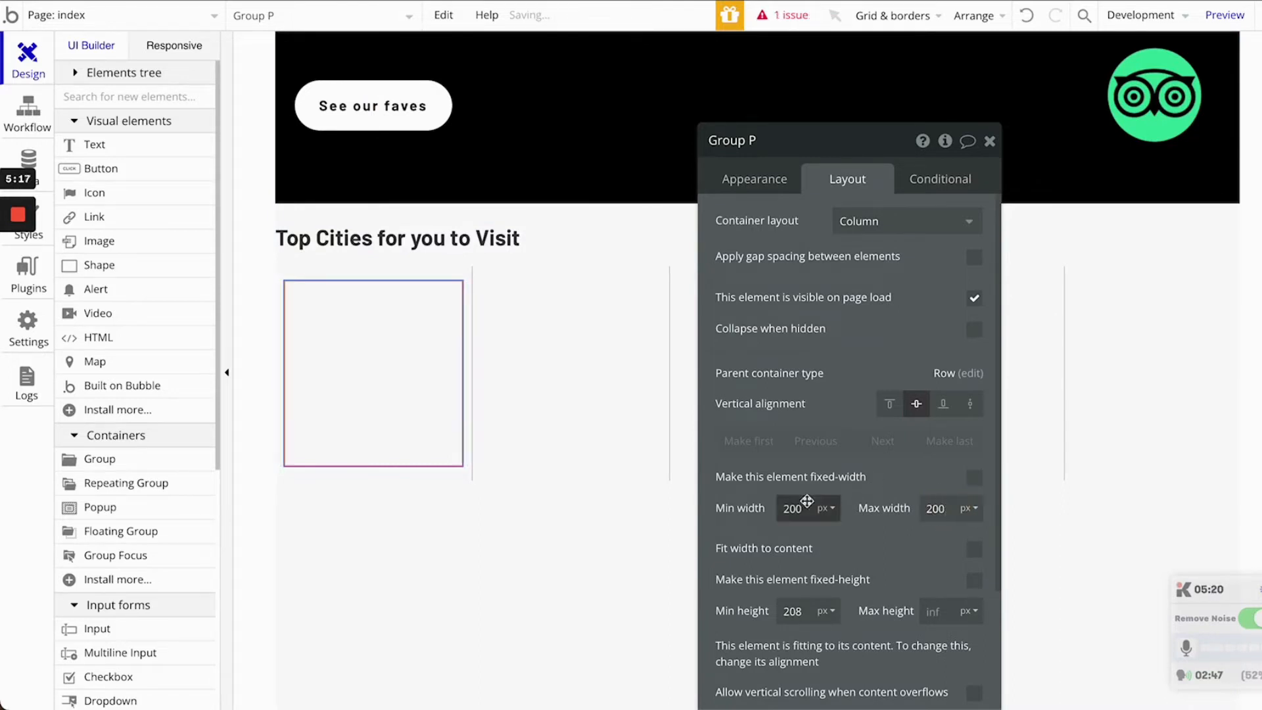
{"action": "left_click", "coordinate": [799, 512]}
{"action": "key", "text": "Down"}
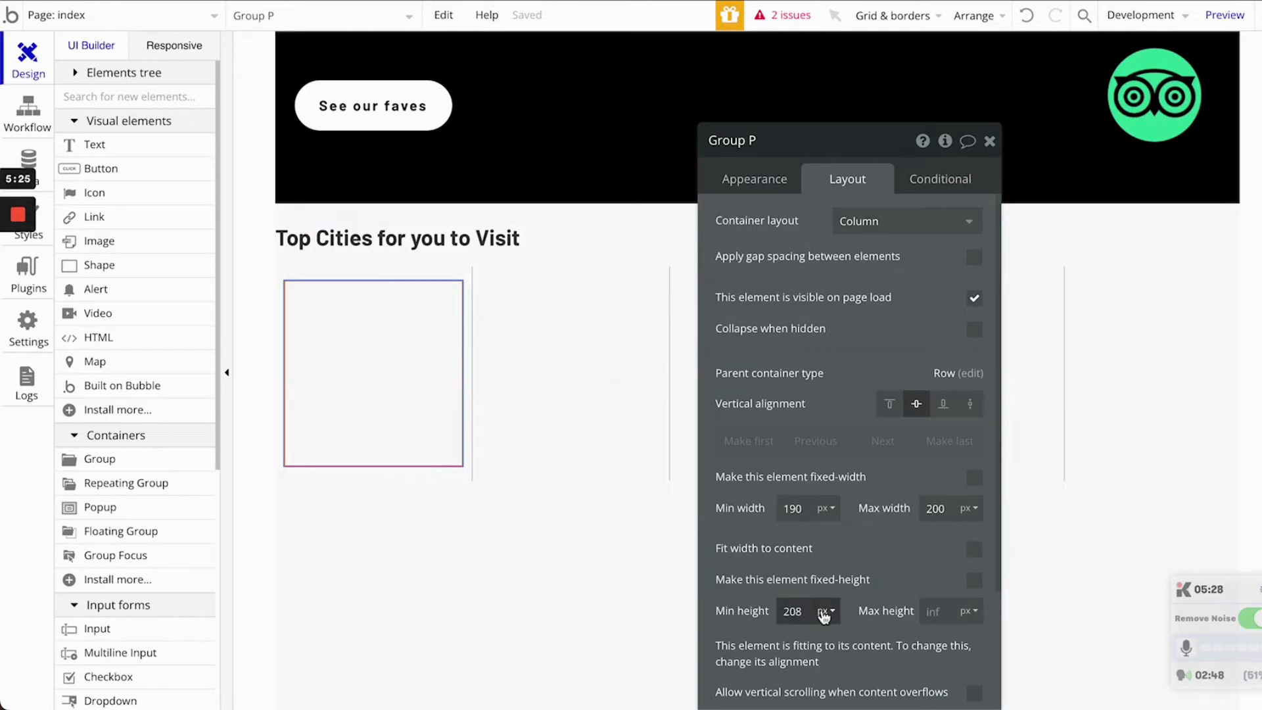
- Set the cell group's min height to 220 px and check its spacing within the cell
{"action": "key", "text": "Up"}
{"action": "key", "text": "Up"}
{"action": "key", "text": "Up"}
{"action": "key", "text": "Up"}
{"action": "key", "text": "Up"}
{"action": "key", "text": "Up"}
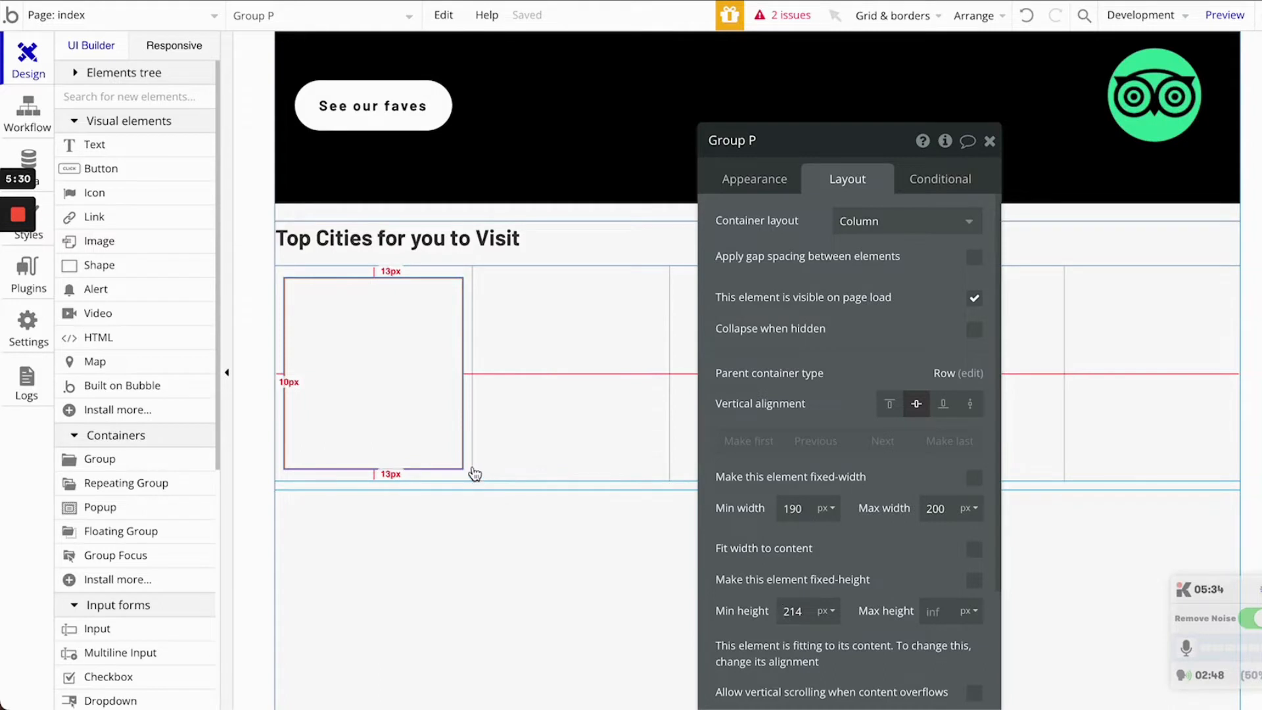
{"action": "key", "text": "Up"}
{"action": "key", "text": "Up"}
{"action": "key", "text": "Up"}
{"action": "key", "text": "Up"}
{"action": "key", "text": "Up"}
{"action": "key", "text": "Up"}
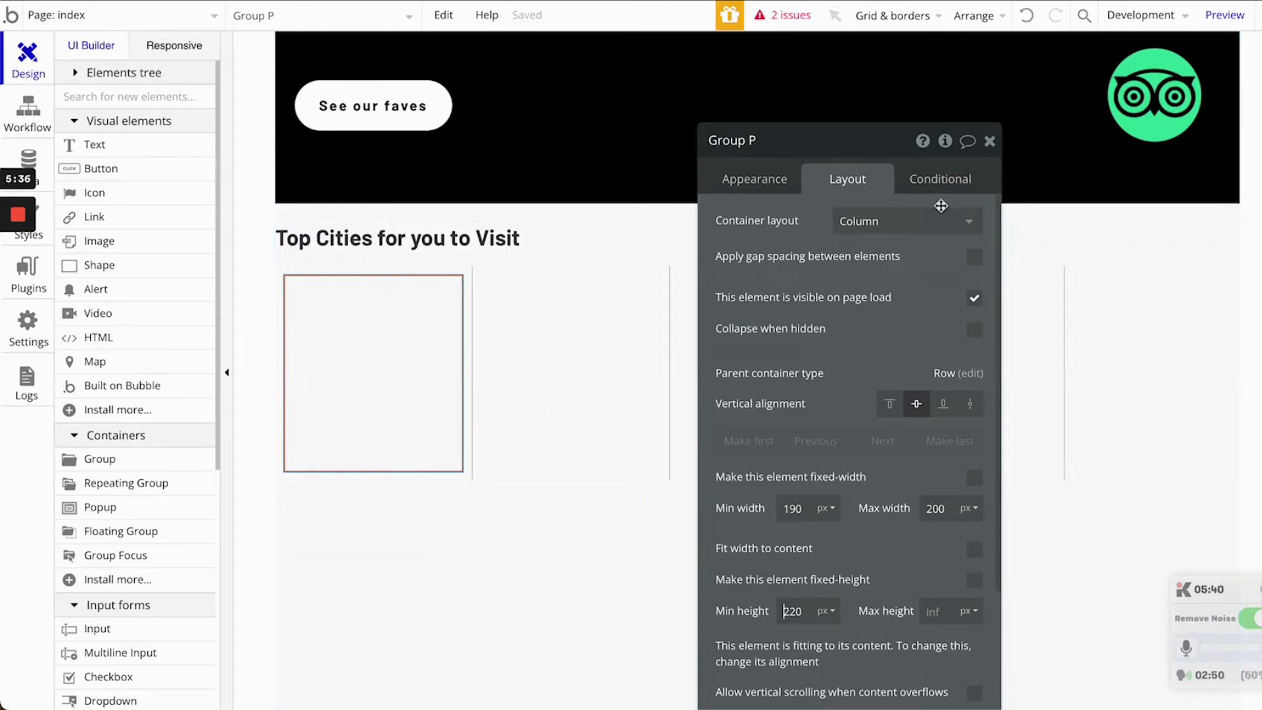
{"action": "left_click", "coordinate": [986, 142]}
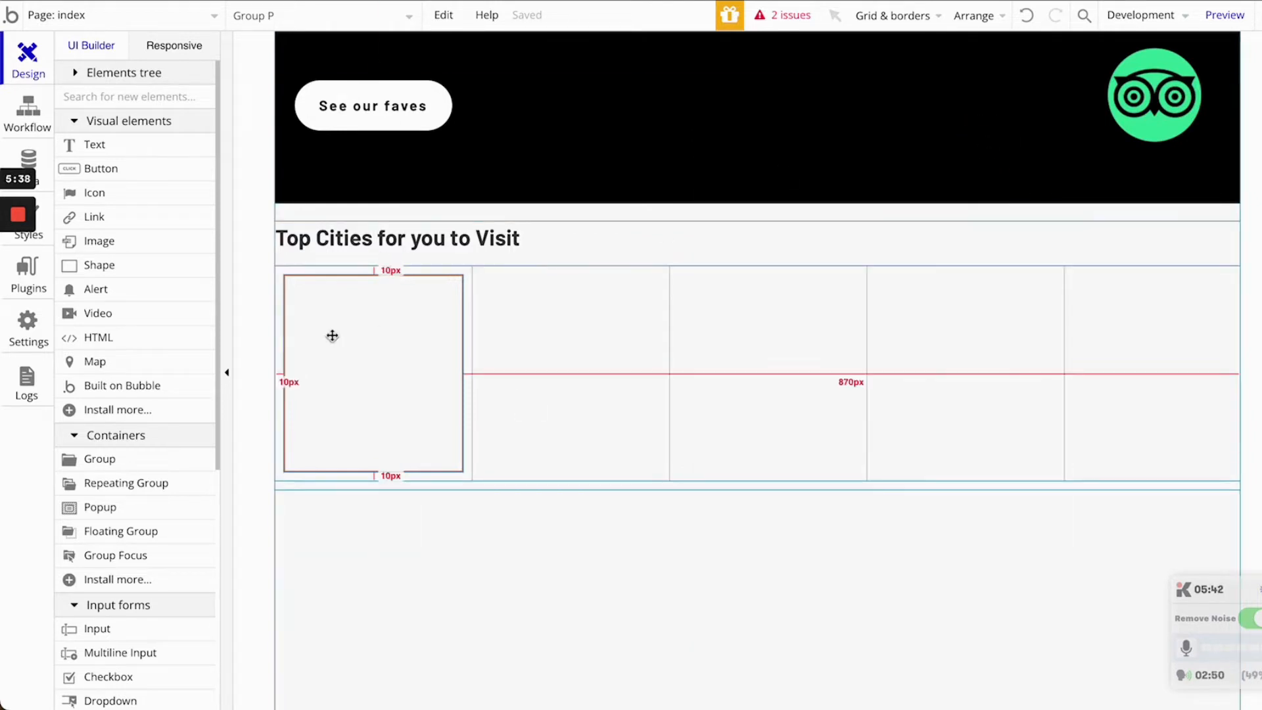
{"action": "double_click", "coordinate": [361, 355]}
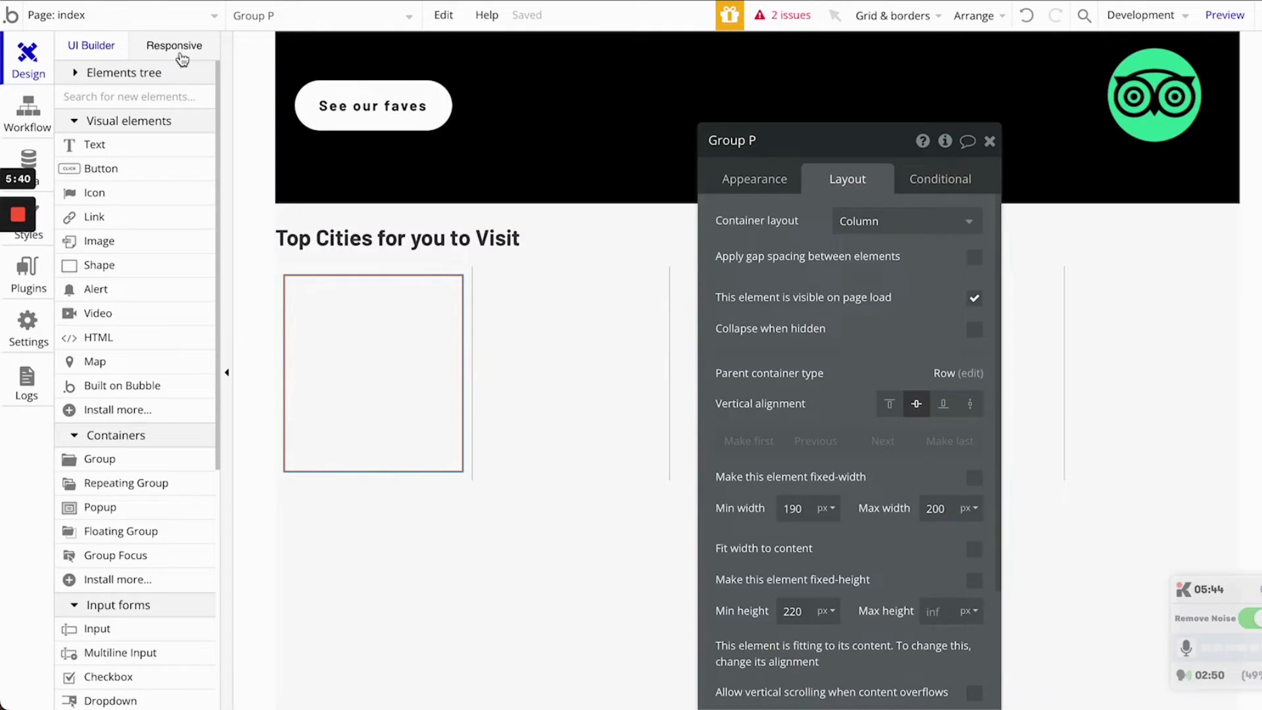
- Add an attribute named Featured Image of type image to the City option set
{"action": "left_click", "coordinate": [29, 159]}
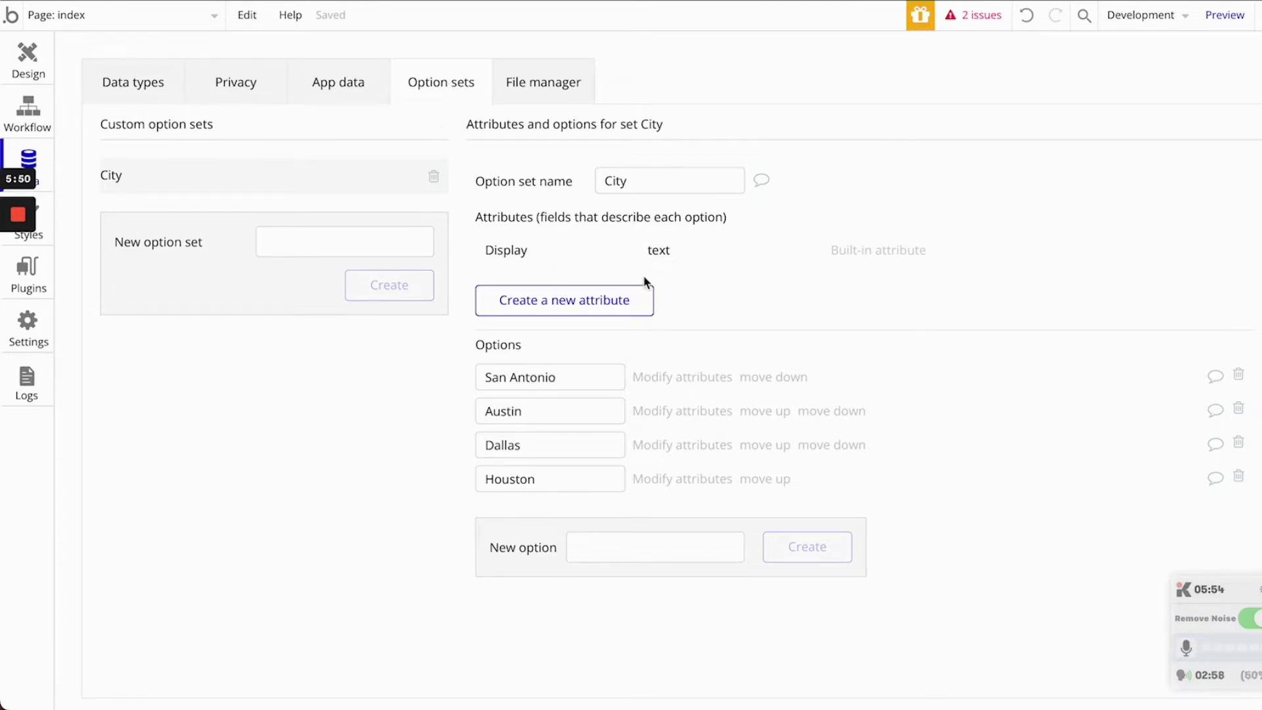
{"action": "left_click", "coordinate": [558, 300]}
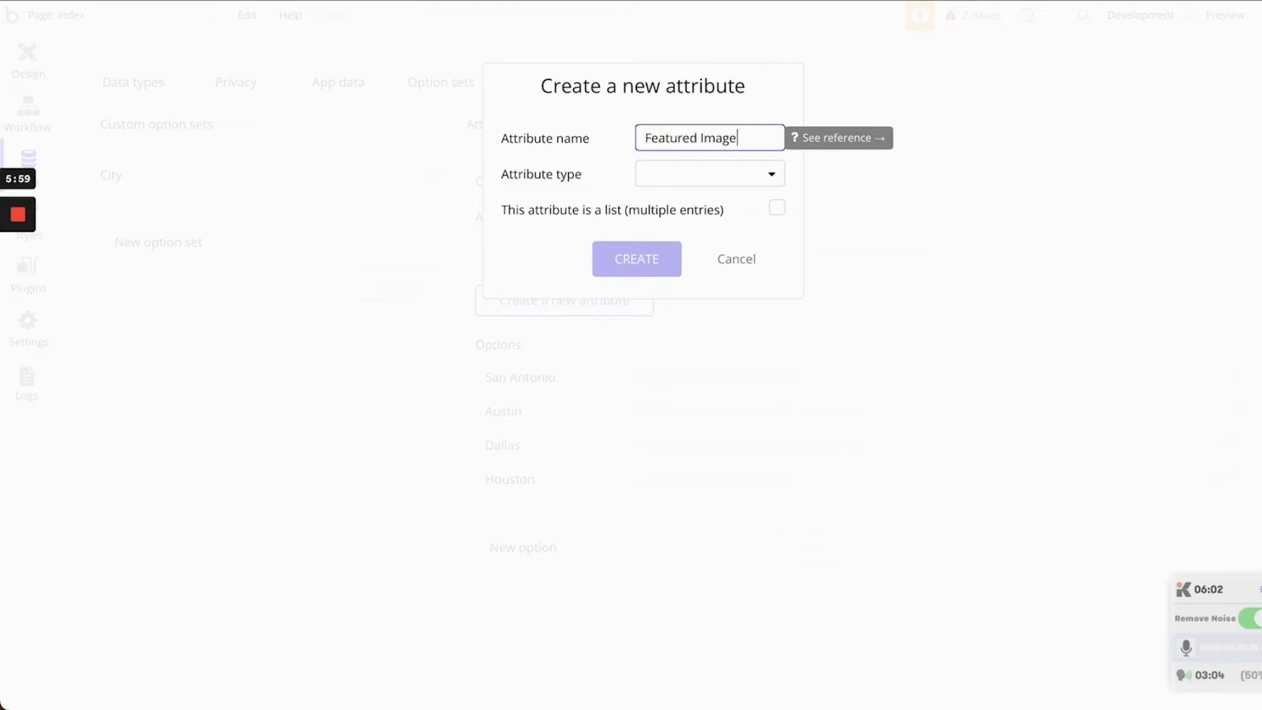
{"action": "left_click", "coordinate": [693, 174]}
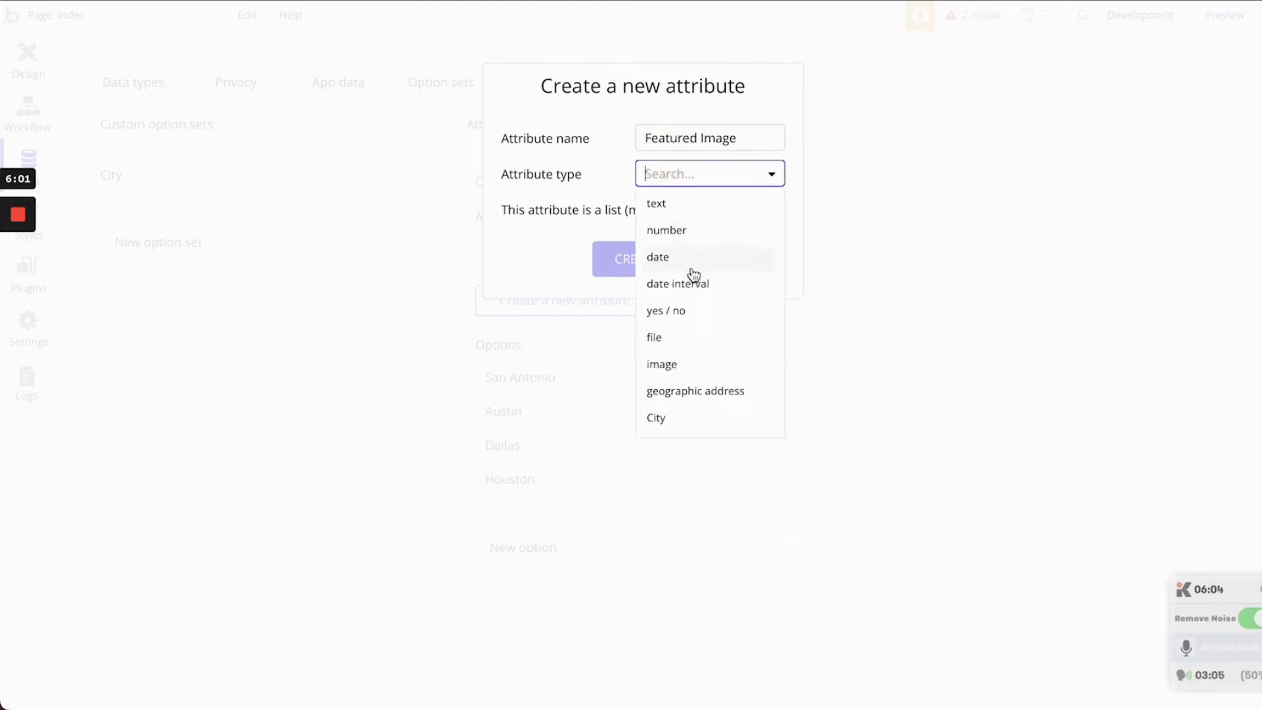
{"action": "left_click", "coordinate": [710, 371]}
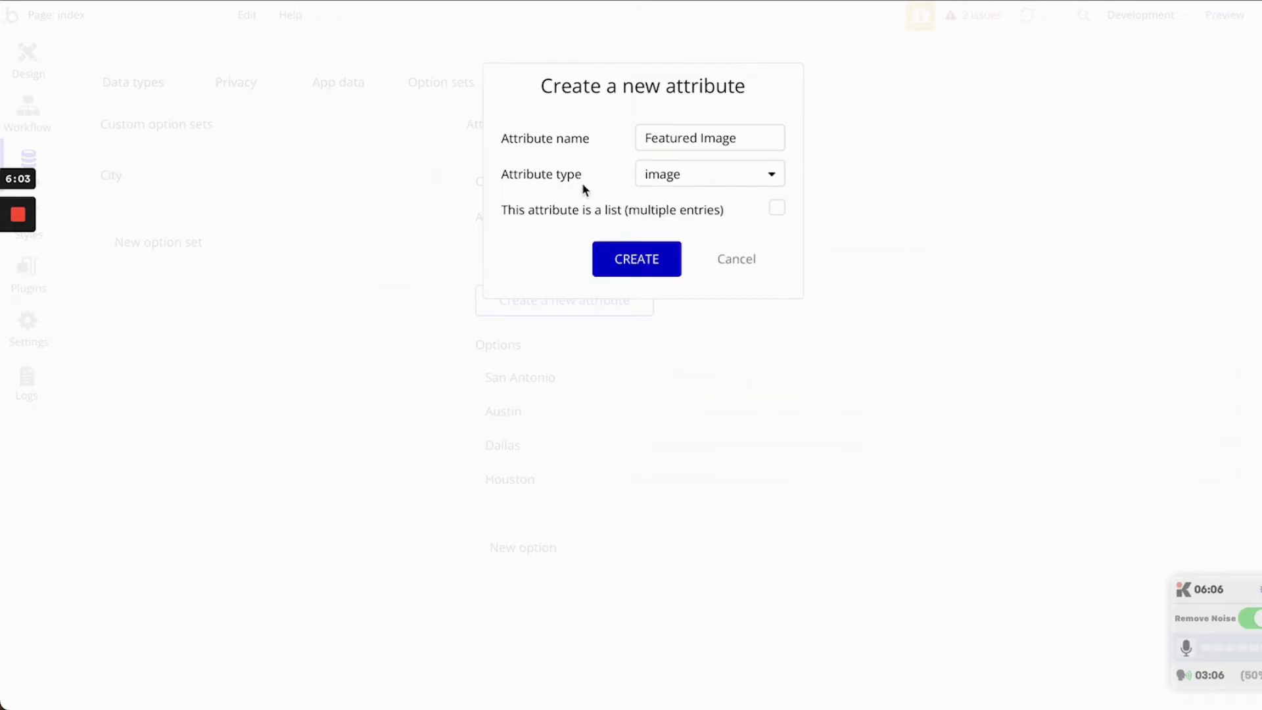
{"action": "left_click", "coordinate": [632, 272]}
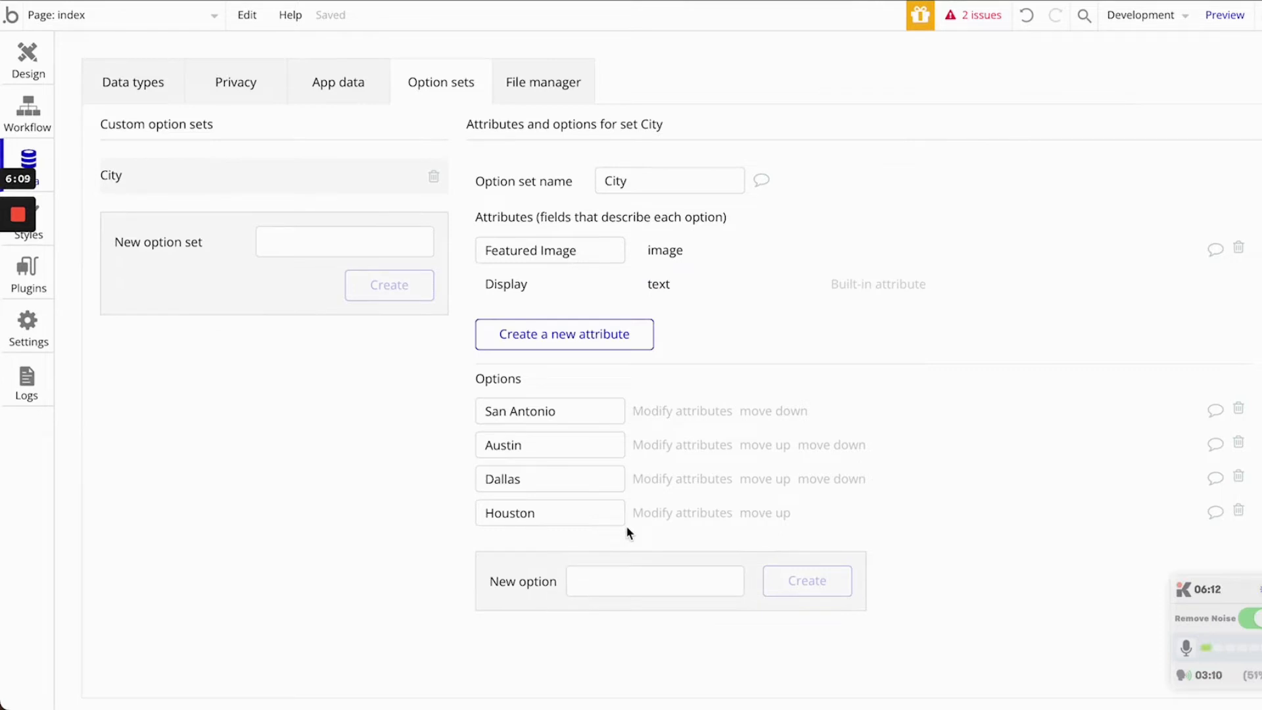
- Search Google Images for San Antonio in a new browser tab
{"action": "key", "text": "super+t"}
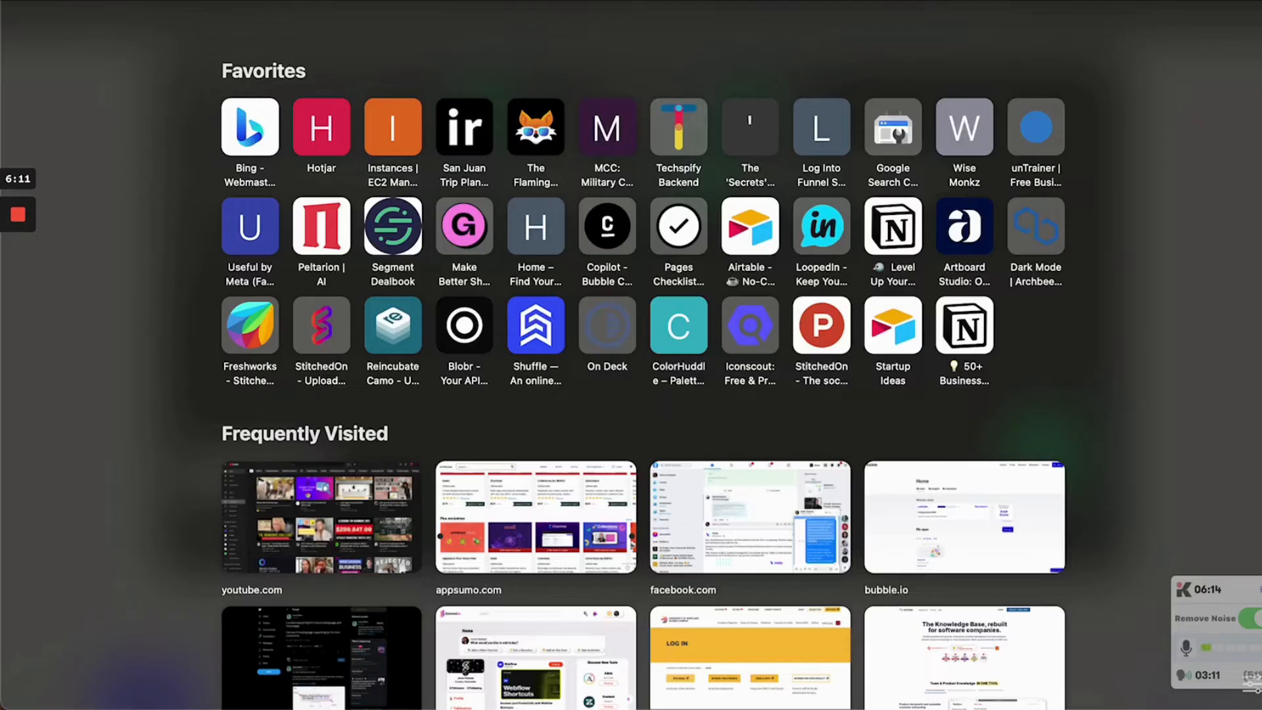
{"action": "type", "text": "San Antonio"}
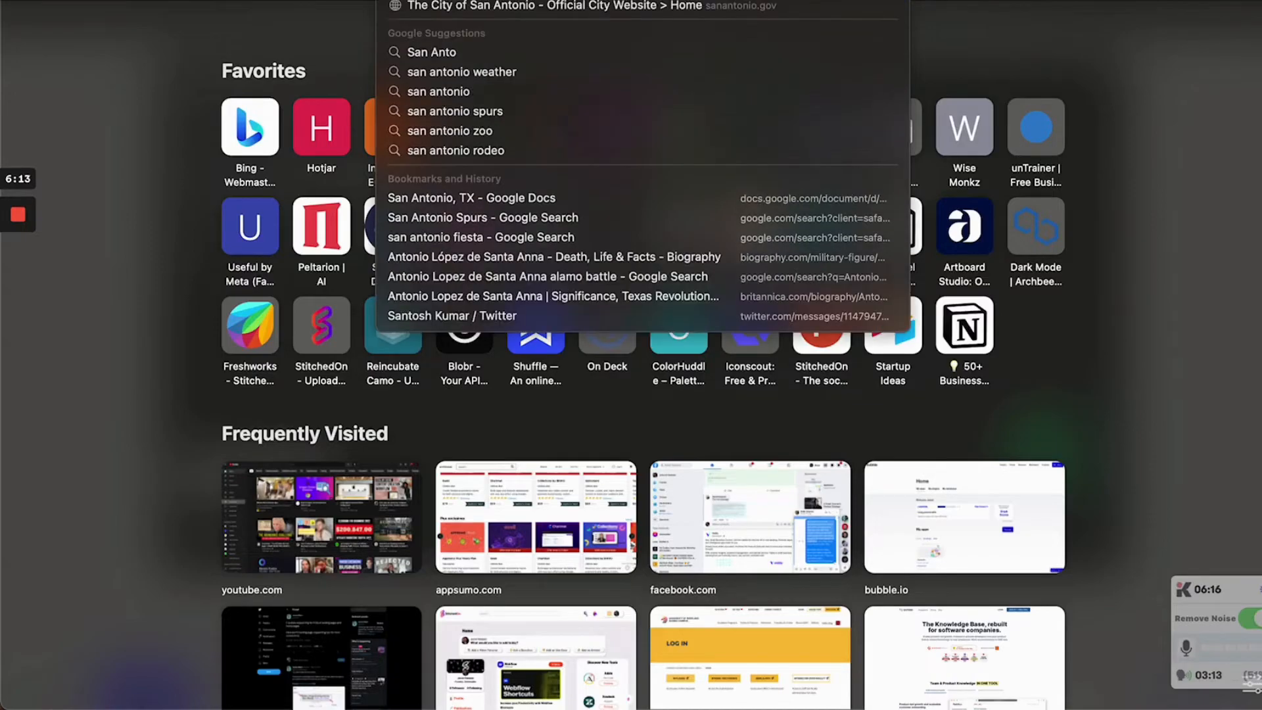
{"action": "key", "text": "Return"}
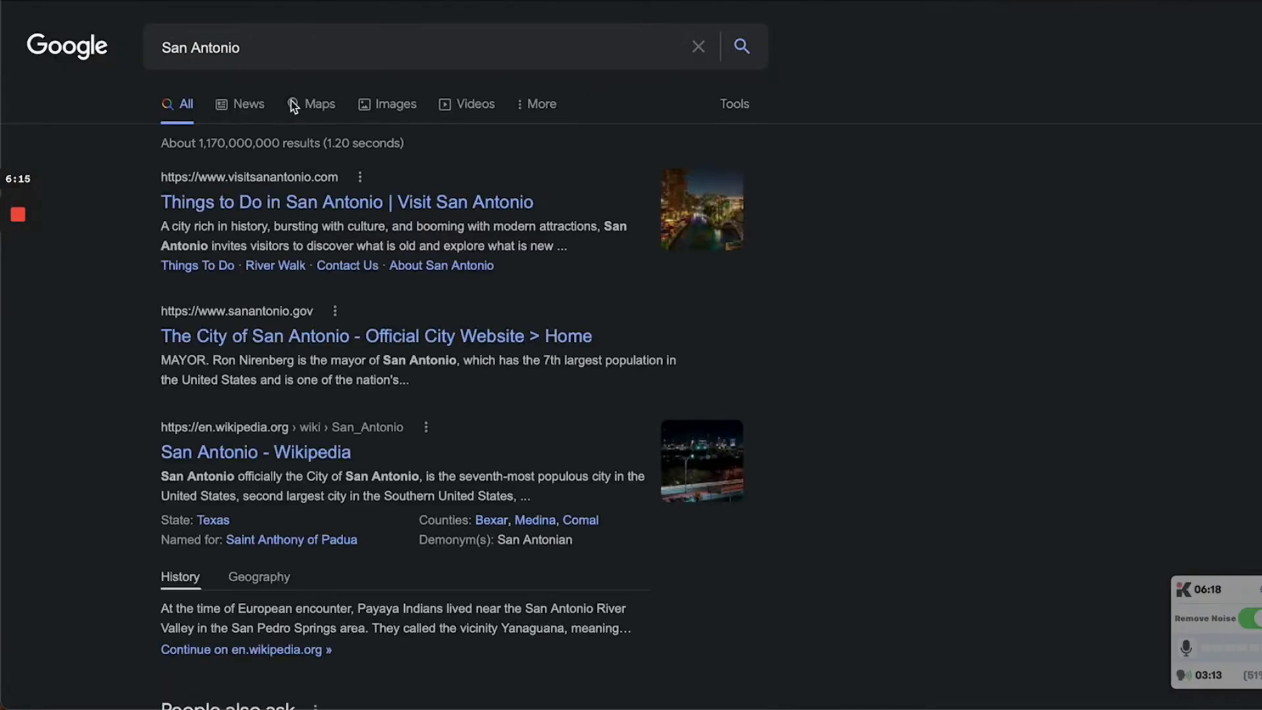
{"action": "left_click", "coordinate": [386, 108]}
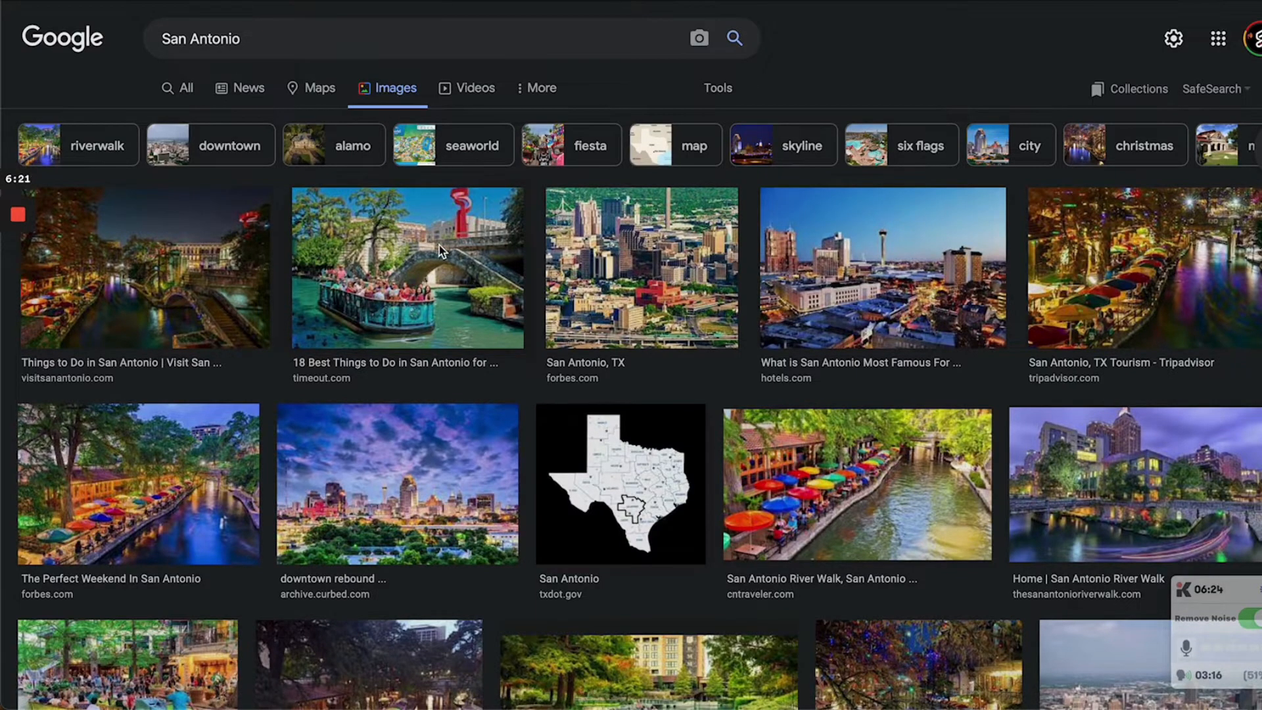
{"action": "left_click", "coordinate": [724, 92]}
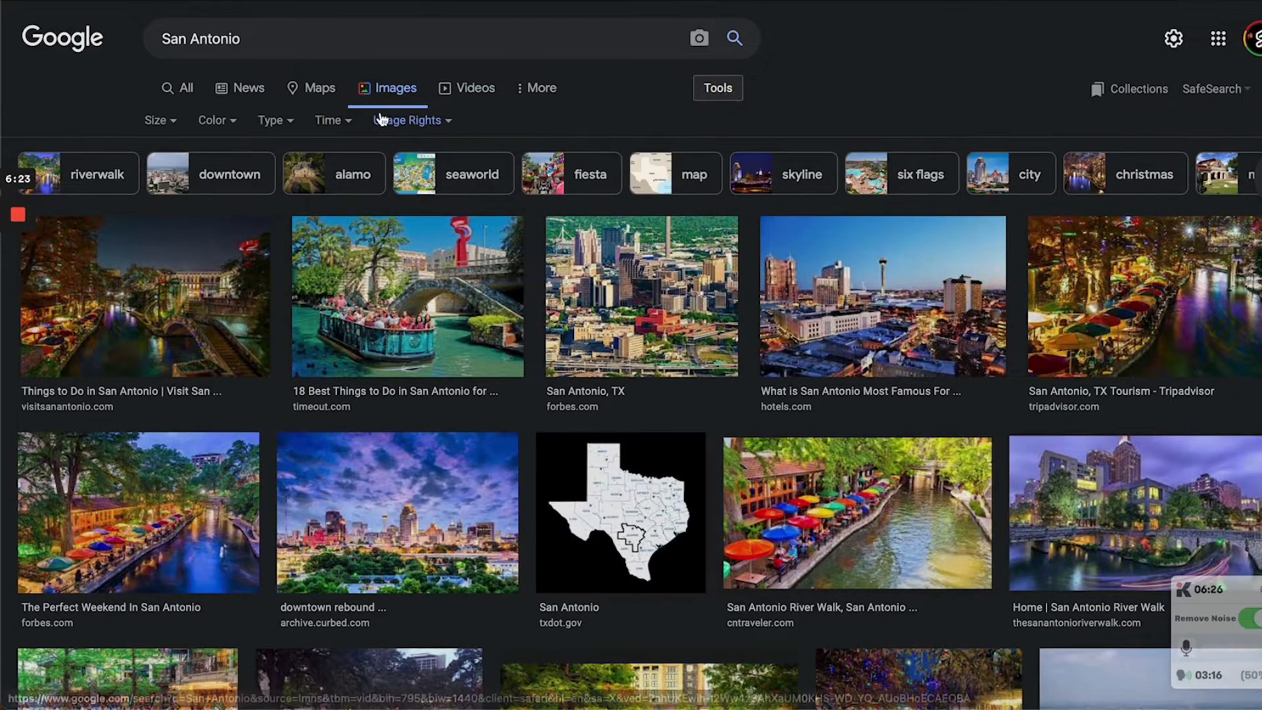
{"action": "left_click", "coordinate": [164, 123]}
{"action": "left_click", "coordinate": [168, 124]}
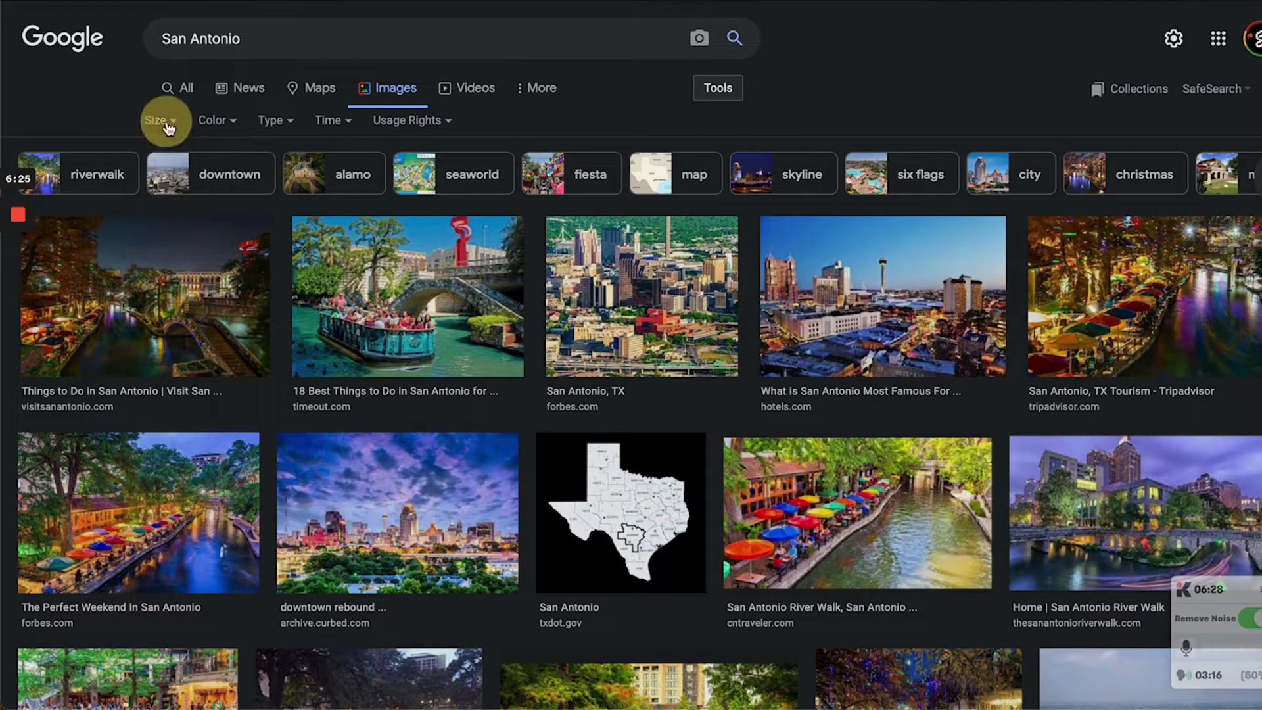
{"action": "left_click", "coordinate": [282, 120]}
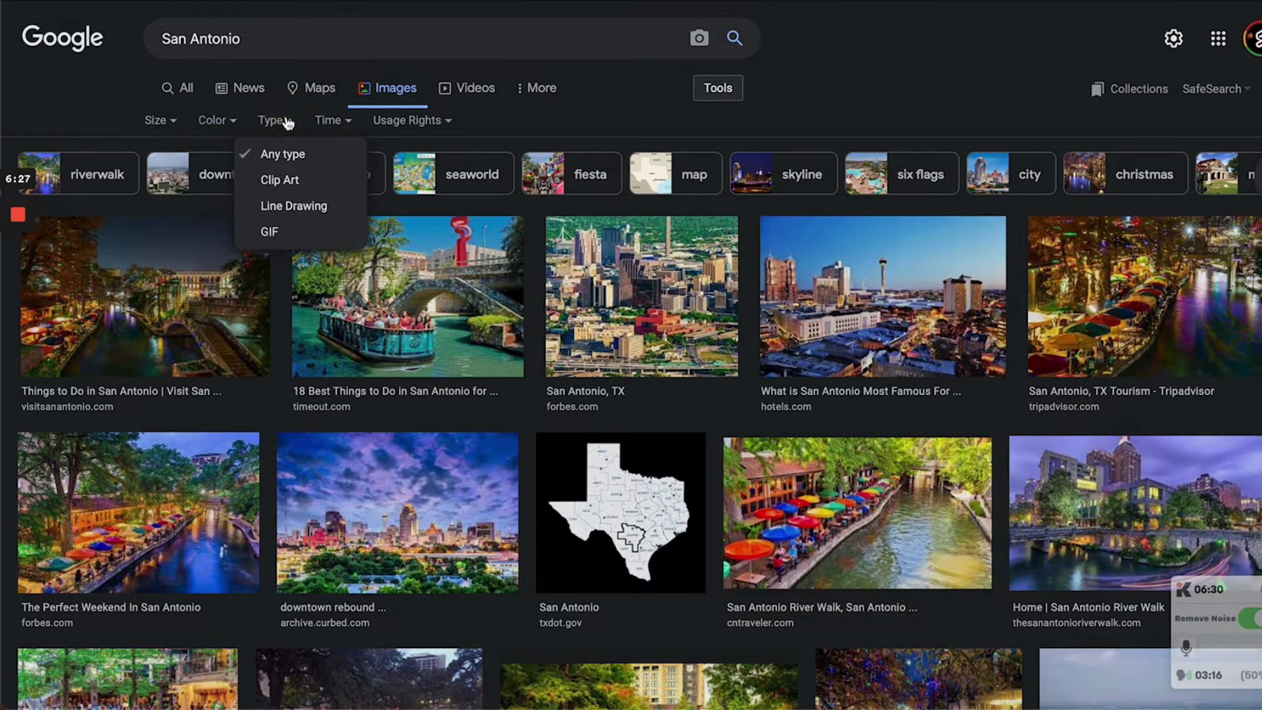
{"action": "left_click", "coordinate": [287, 123]}
{"action": "left_click", "coordinate": [332, 121]}
{"action": "left_click", "coordinate": [332, 121]}
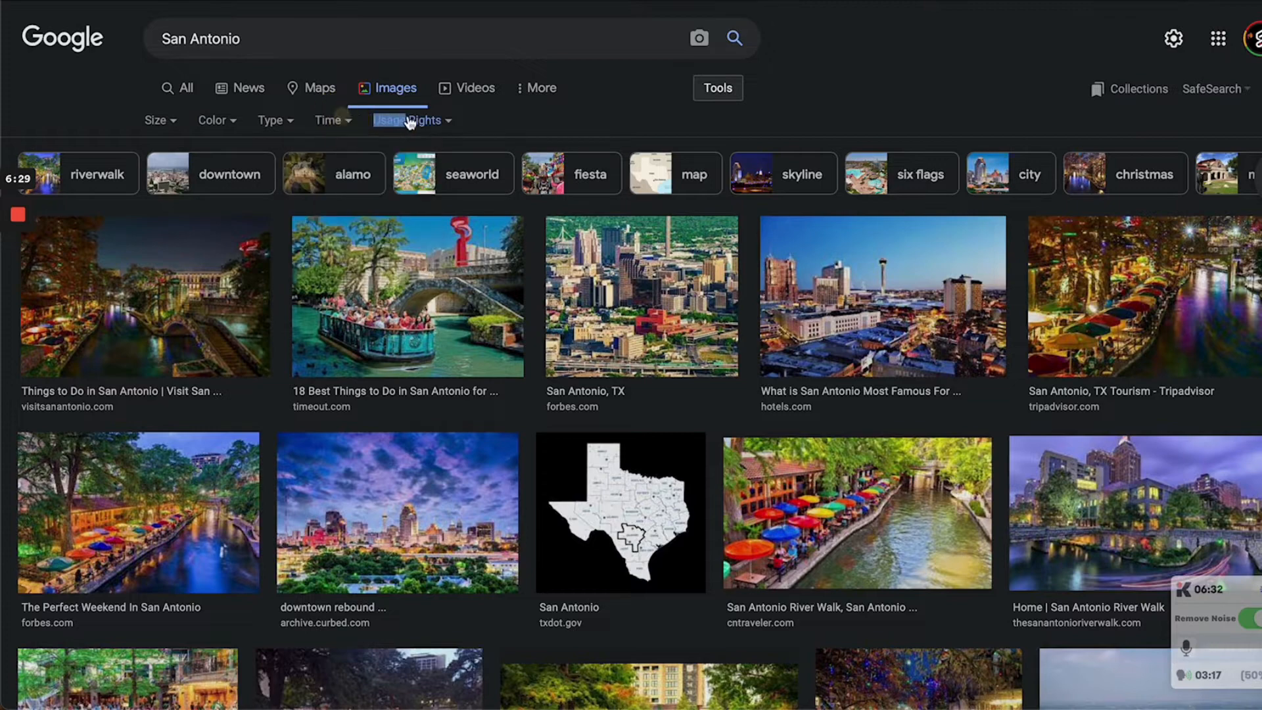
{"action": "left_click", "coordinate": [444, 124]}
{"action": "left_click", "coordinate": [626, 119]}
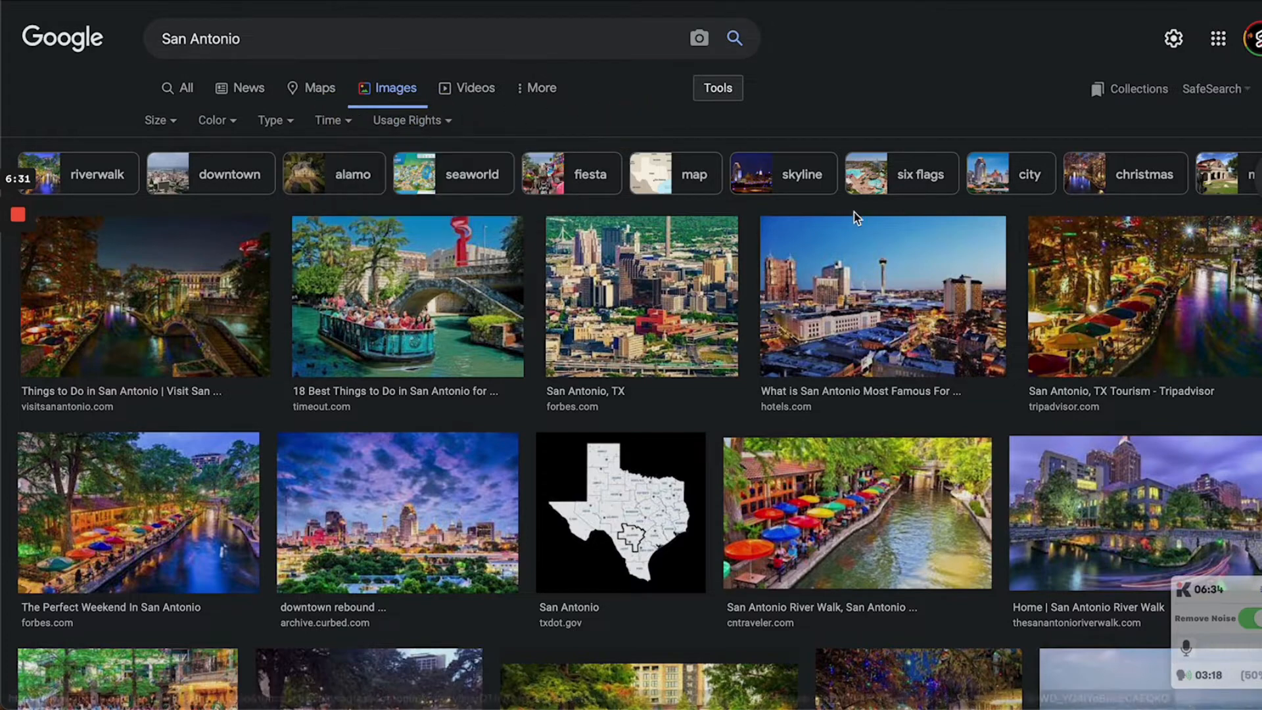
- Find the square river walk photo from accenture.com and save it to Downloads as Accenture-SA-ATC-768x768
{"action": "scroll", "coordinate": [854, 214], "scroll_direction": "down", "scroll_amount": 1}
{"action": "scroll", "coordinate": [856, 217], "scroll_direction": "down", "scroll_amount": 8}
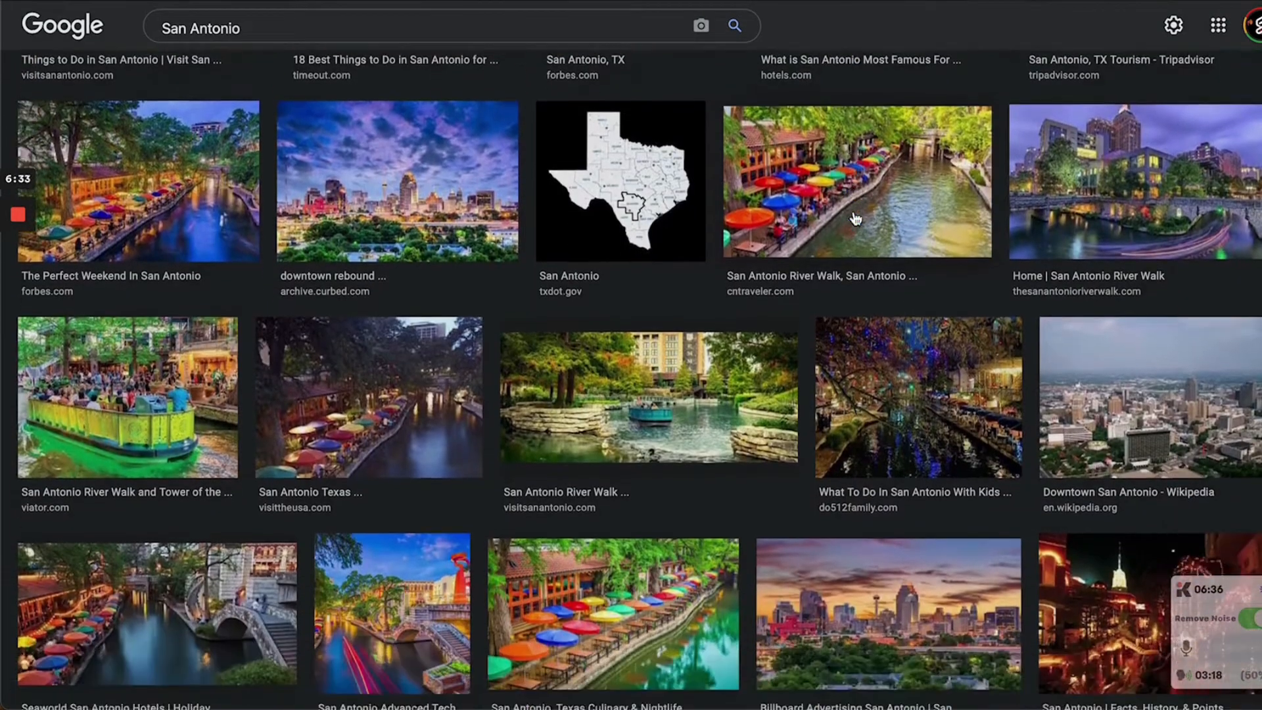
{"action": "scroll", "coordinate": [855, 219], "scroll_direction": "down", "scroll_amount": 1}
{"action": "scroll", "coordinate": [855, 219], "scroll_direction": "up", "scroll_amount": 1}
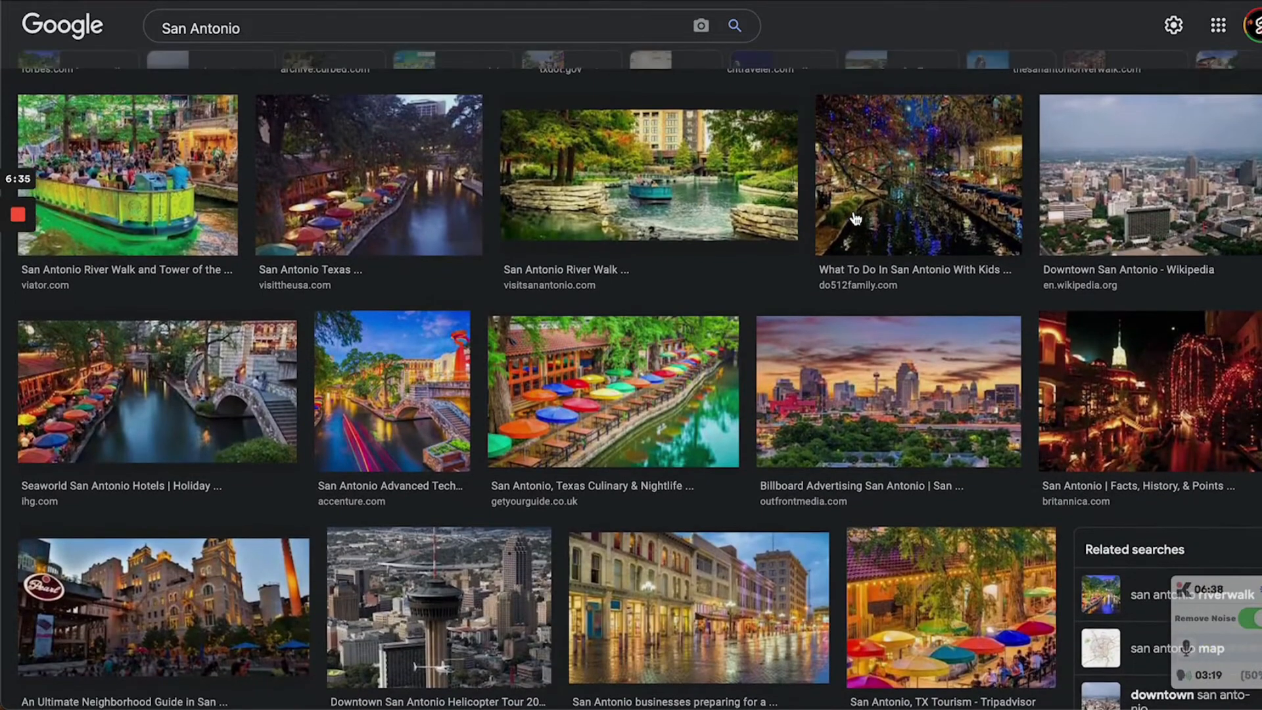
{"action": "scroll", "coordinate": [855, 219], "scroll_direction": "down", "scroll_amount": 3}
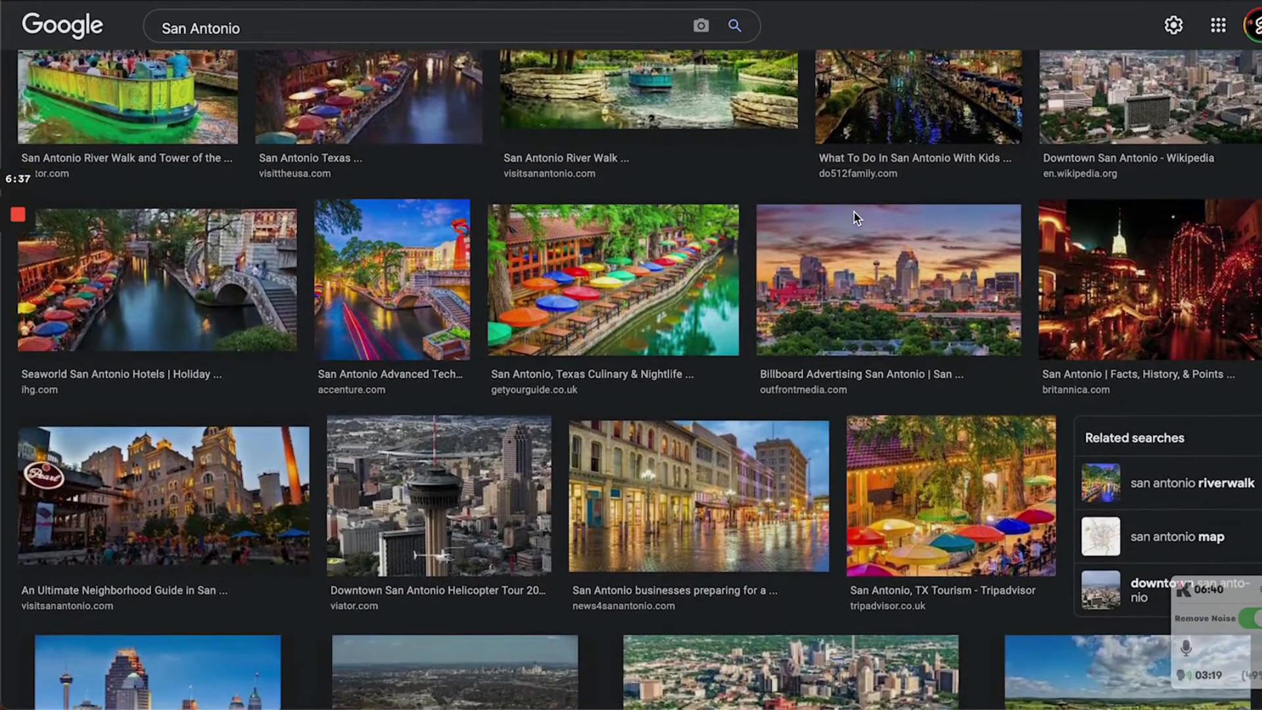
{"action": "left_click", "coordinate": [362, 309]}
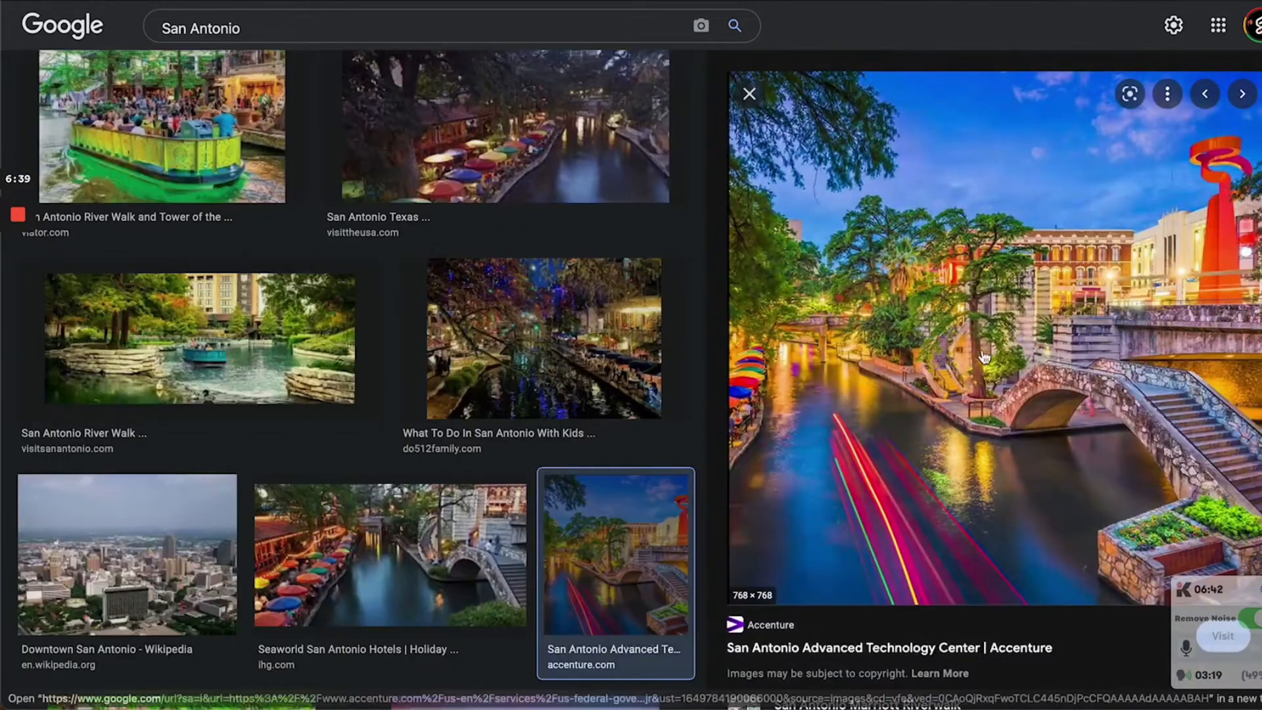
{"action": "right_click", "coordinate": [983, 357]}
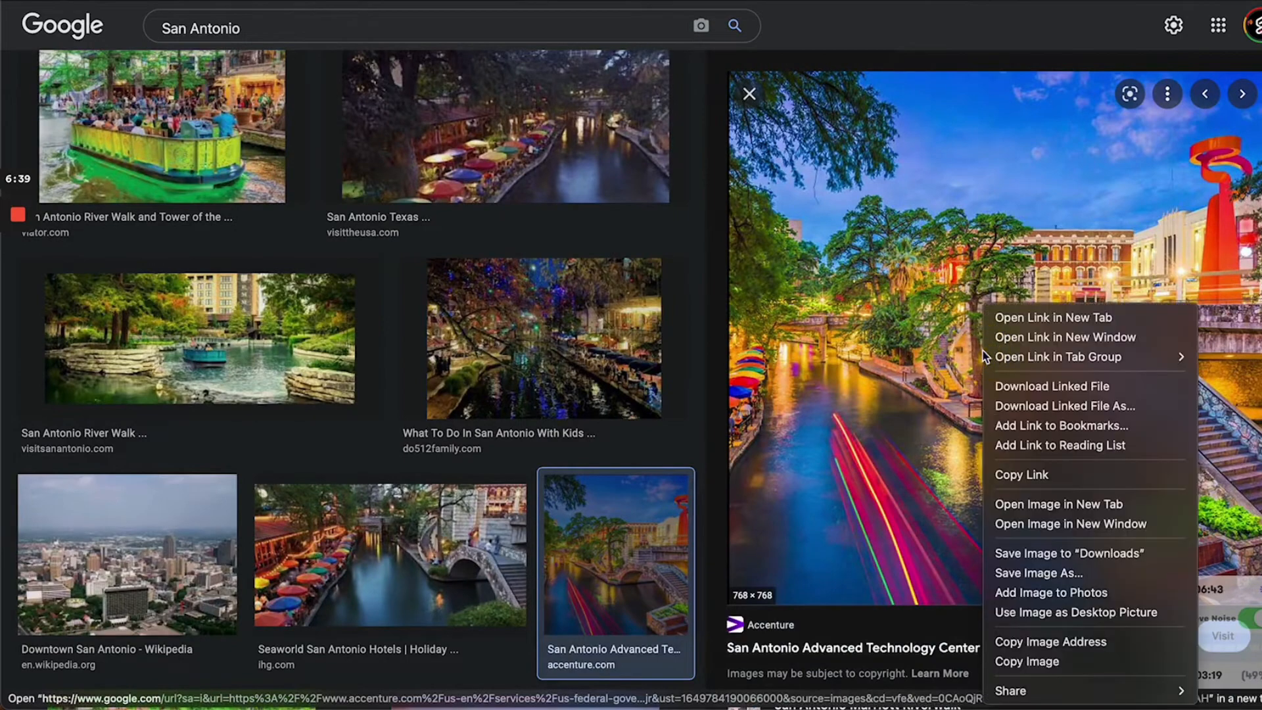
{"action": "left_click", "coordinate": [1048, 581]}
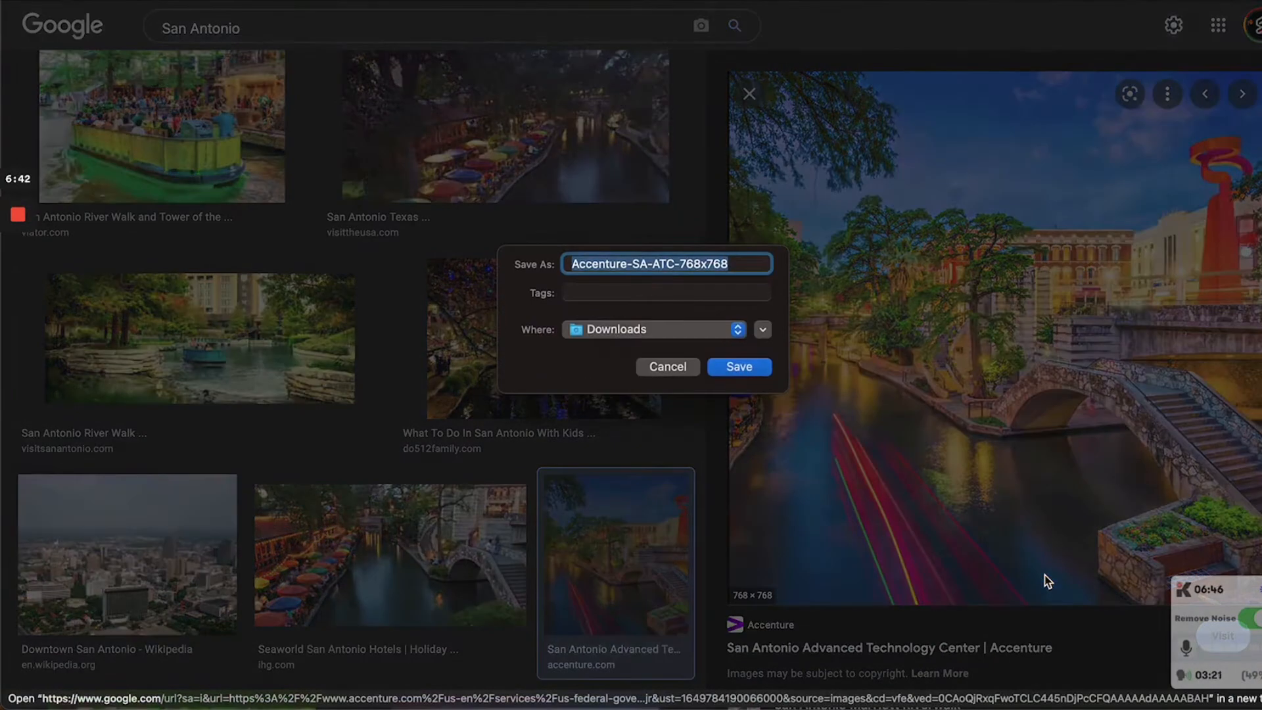
{"action": "key", "text": "Return"}
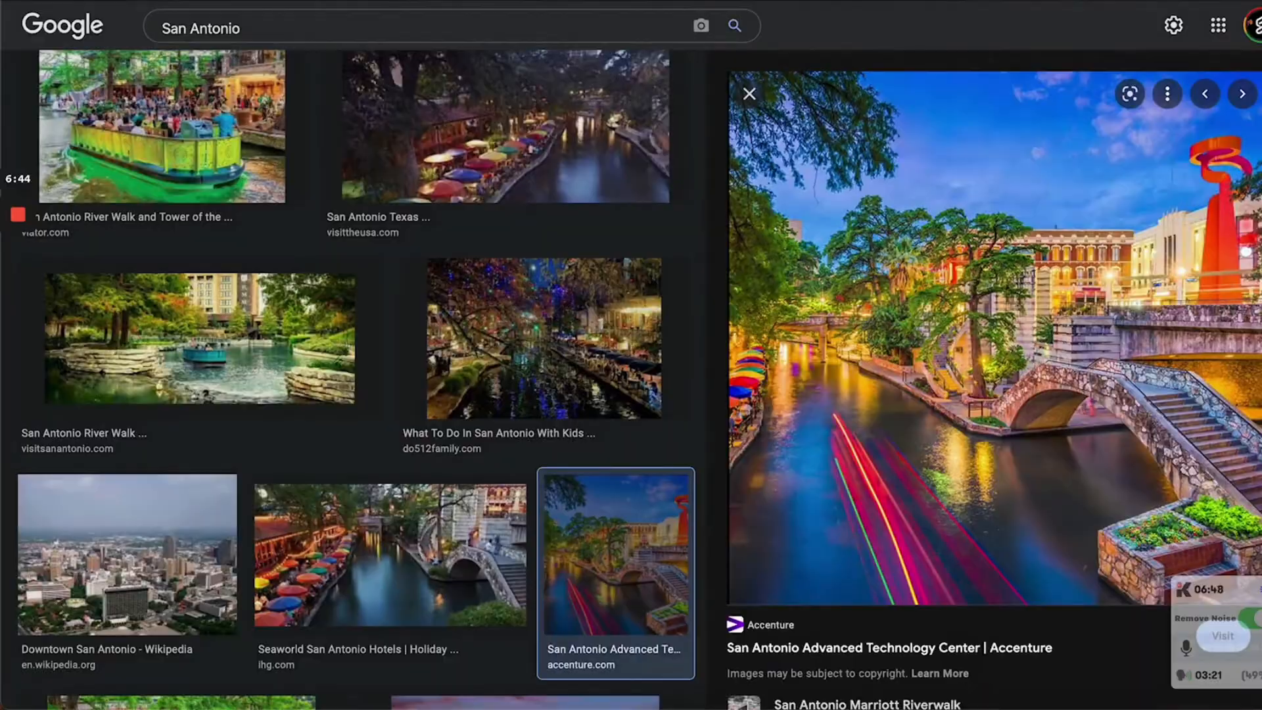
- Switch back to Bubble and upload Accenture-SA-ATC-768x768.jpeg as the San Antonio option's Featured Image, saving the option
{"action": "key", "text": "ctrl+Tab"}
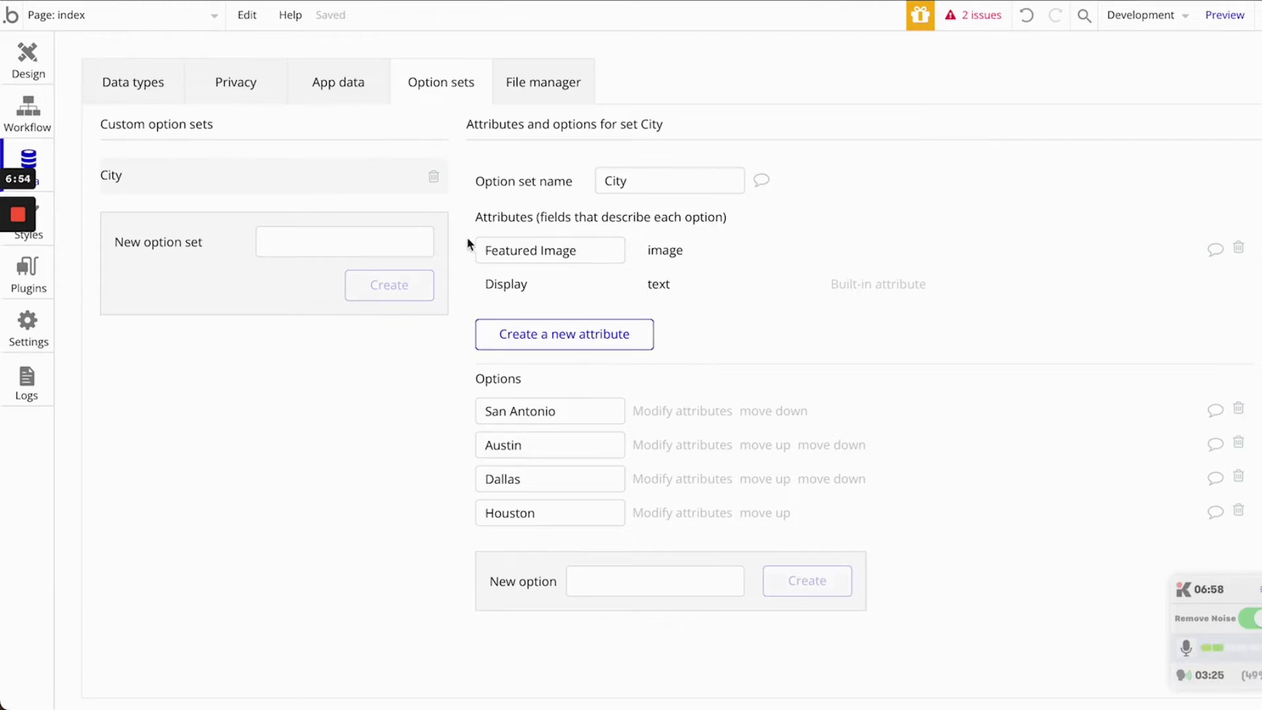
{"action": "left_click", "coordinate": [691, 418]}
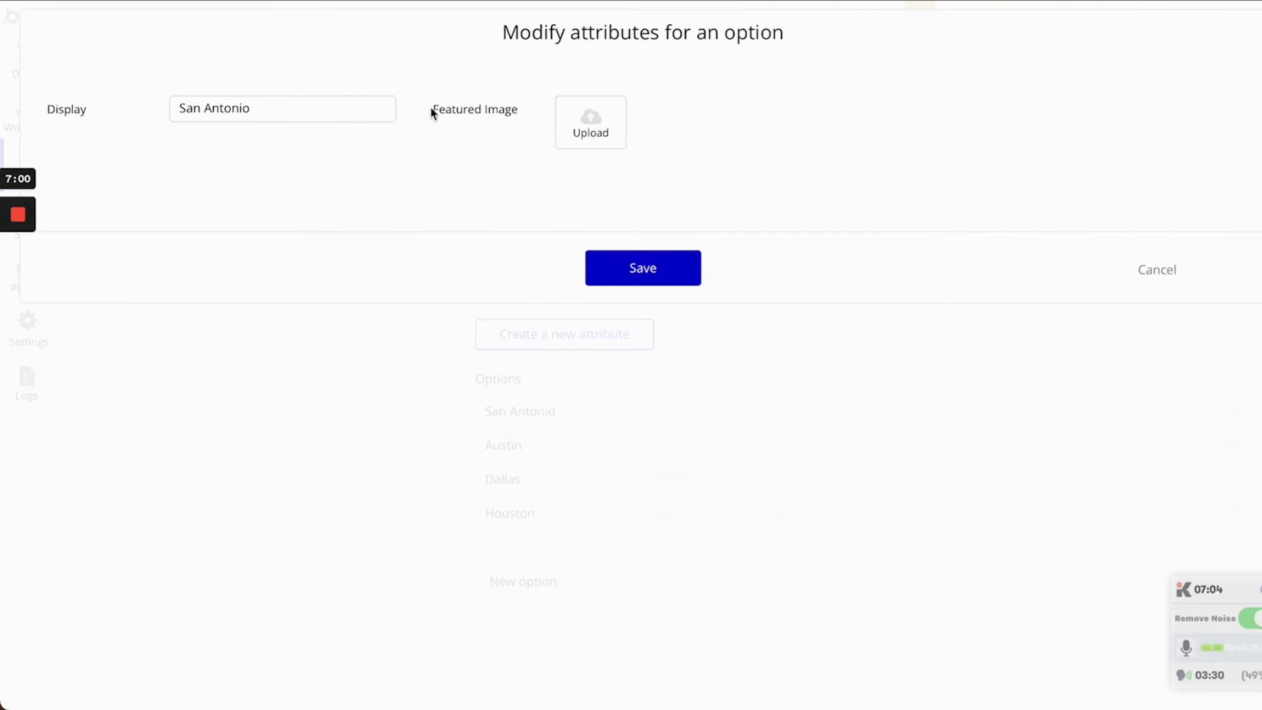
{"action": "left_click", "coordinate": [591, 122]}
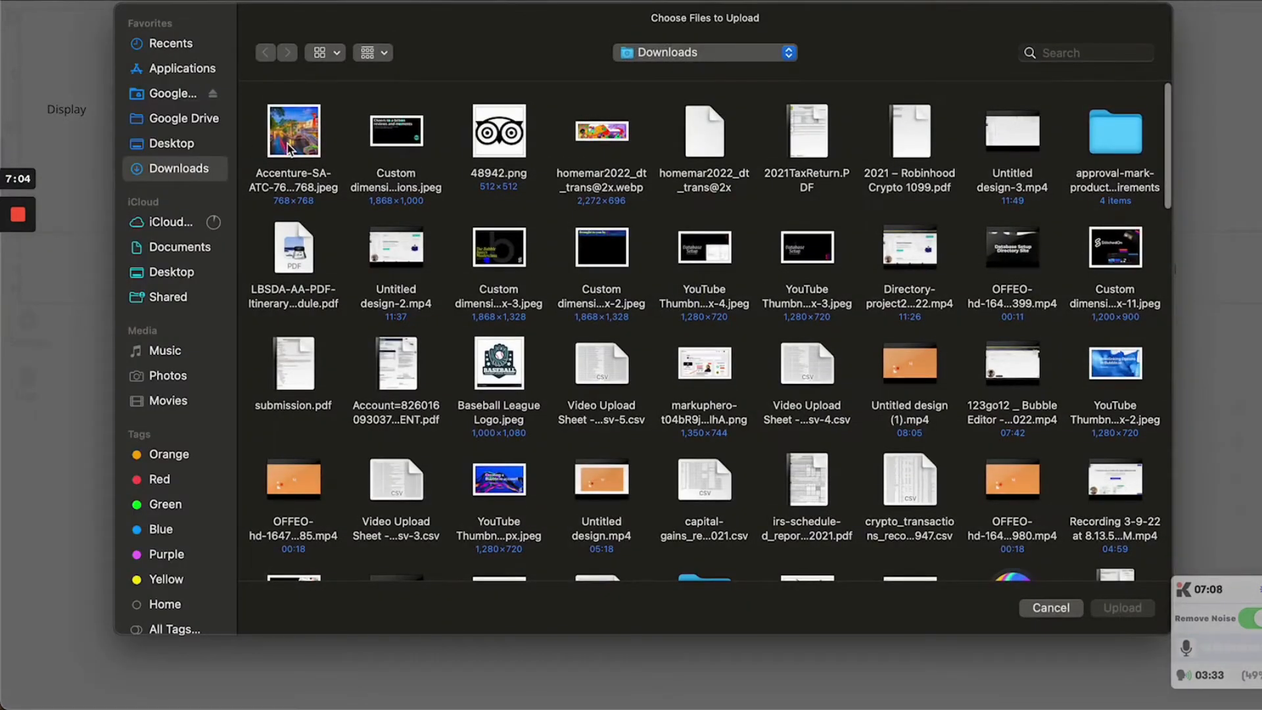
{"action": "double_click", "coordinate": [288, 146]}
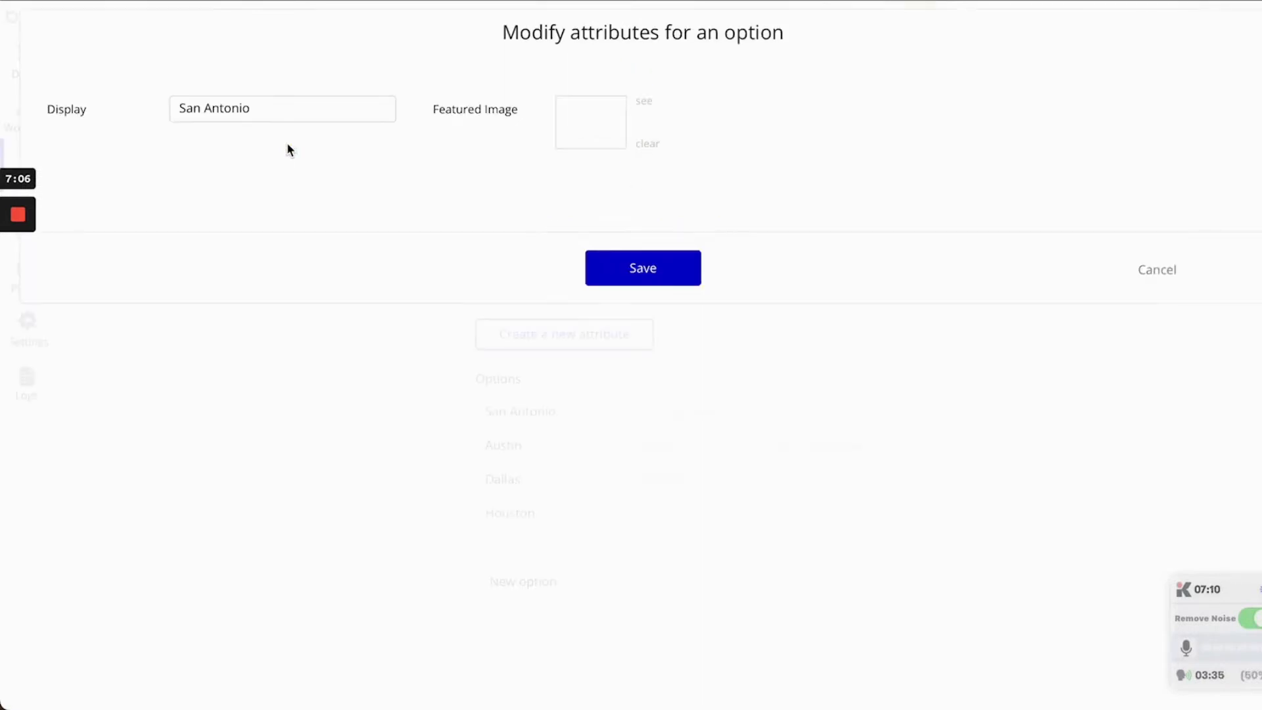
{"action": "left_click", "coordinate": [614, 268]}
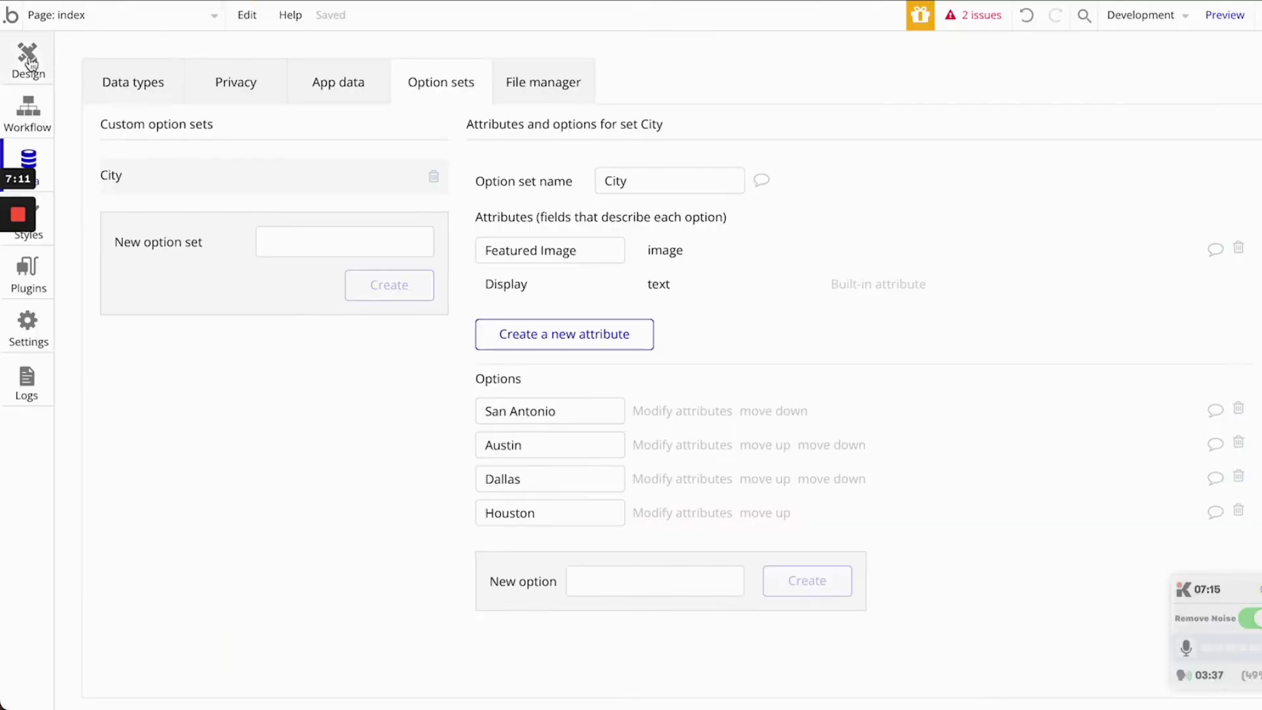
- Remove the default style from the group in the first repeating group cell and set its background style to Image
{"action": "left_click", "coordinate": [28, 59]}
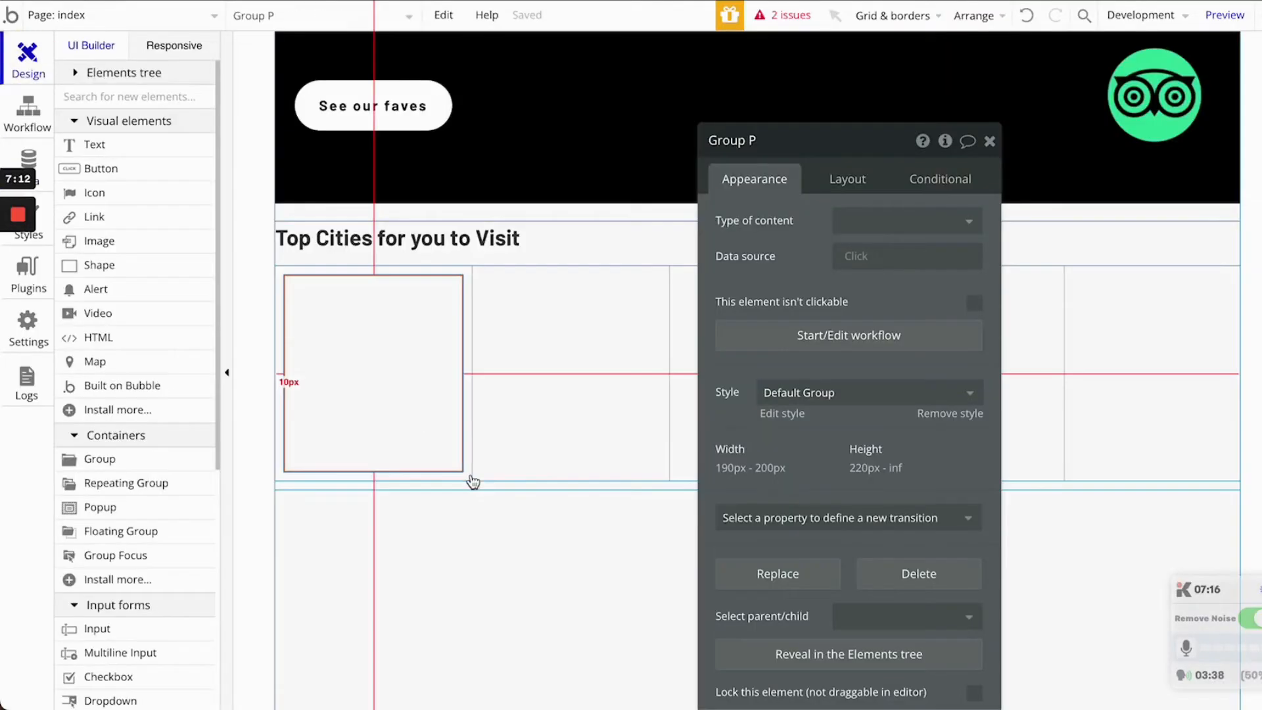
{"action": "left_click", "coordinate": [952, 413]}
{"action": "left_click_drag", "start_coordinate": [906, 133], "coordinate": [907, 23]}
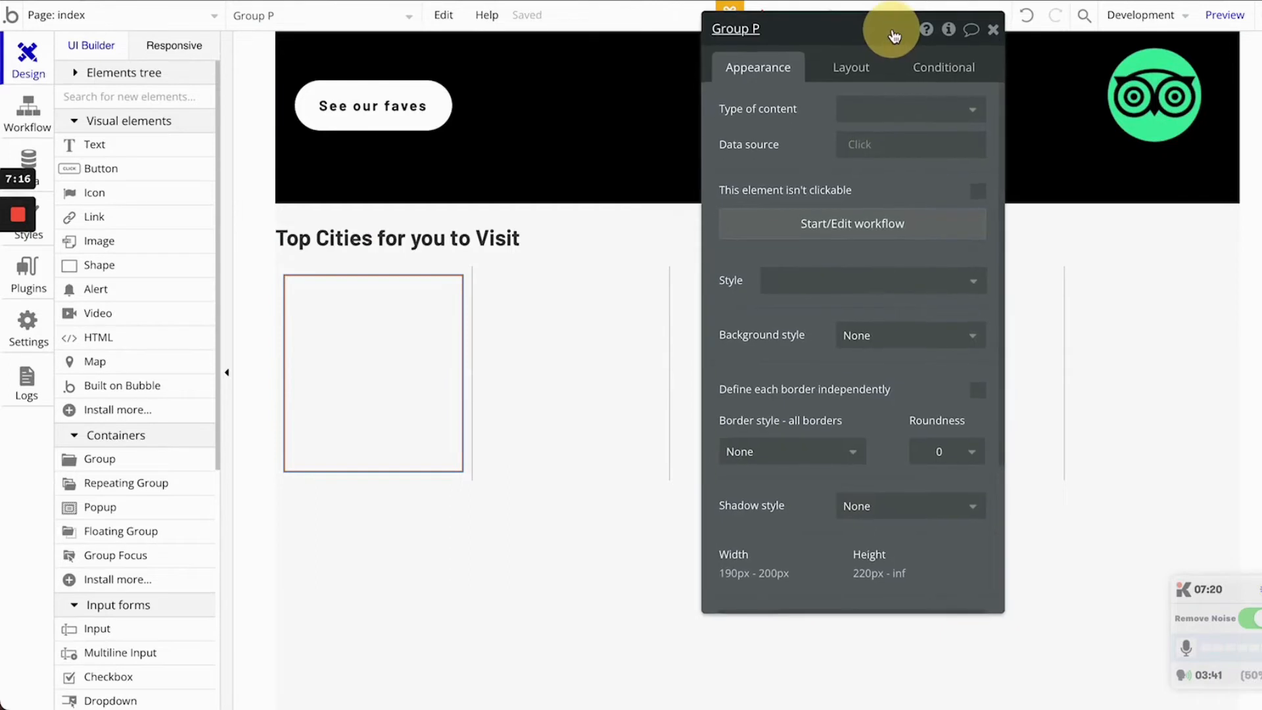
{"action": "left_click", "coordinate": [869, 340]}
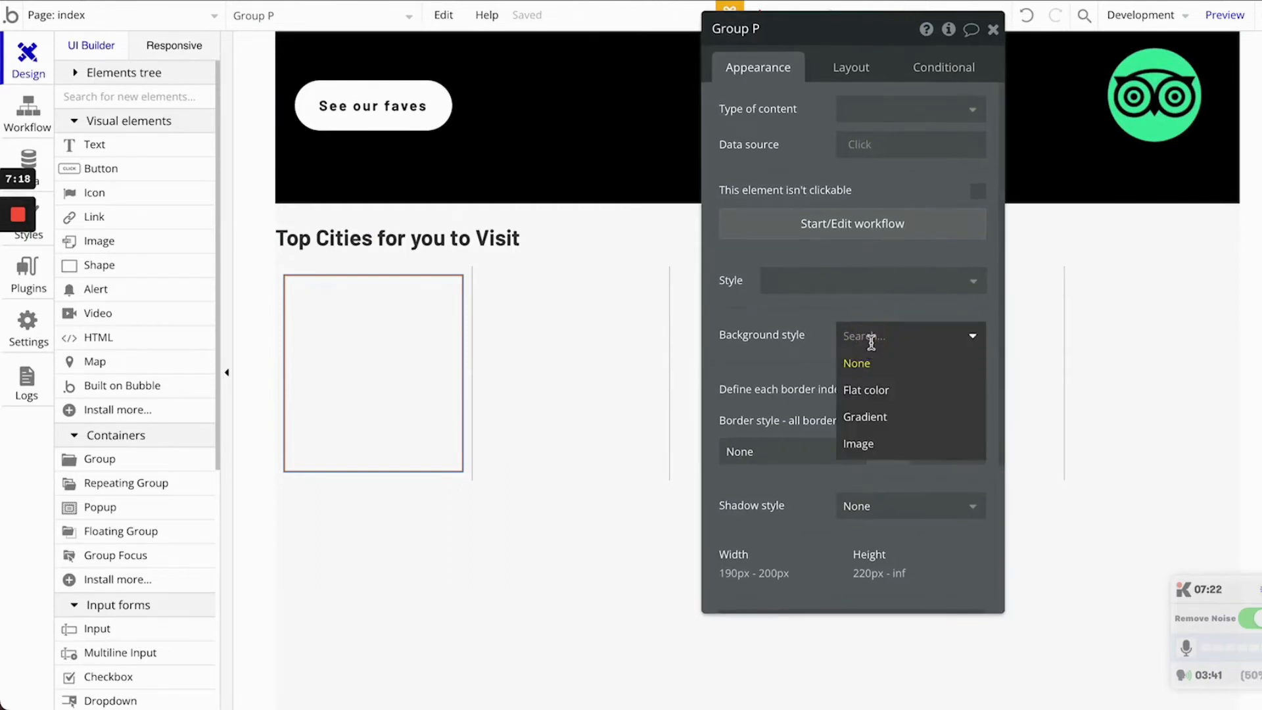
{"action": "left_click", "coordinate": [881, 449]}
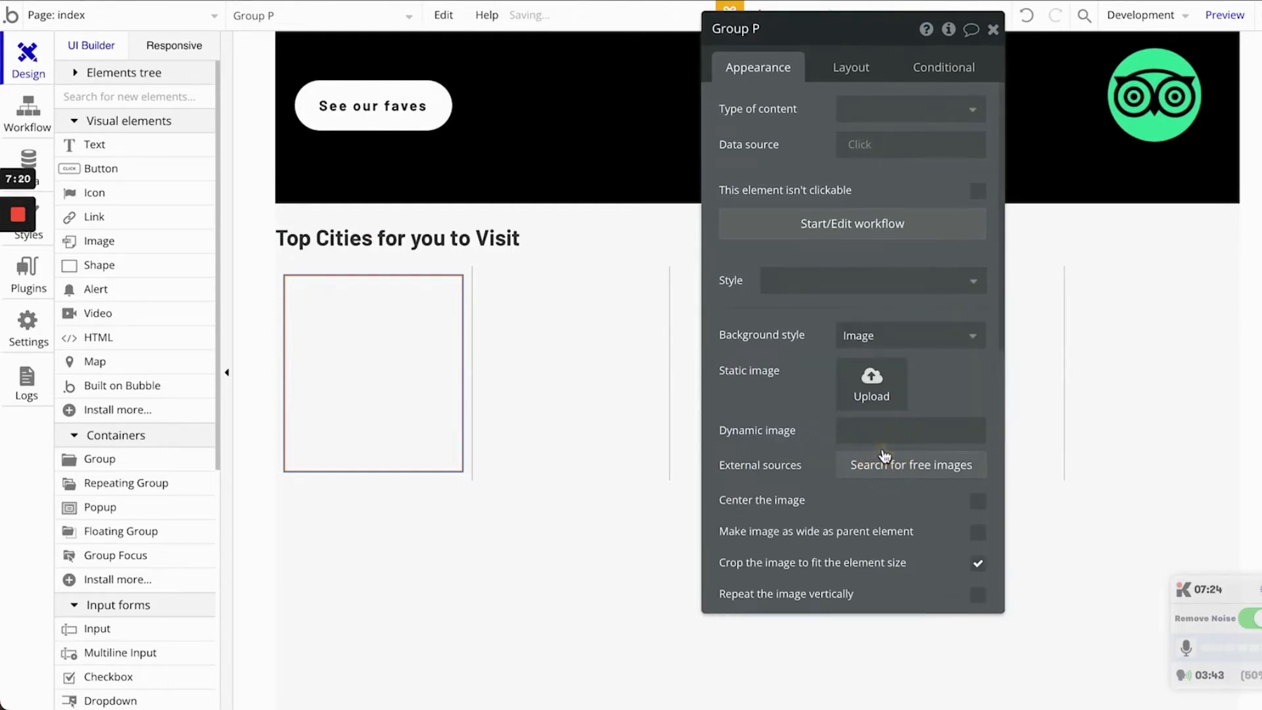
{"action": "left_click", "coordinate": [879, 434]}
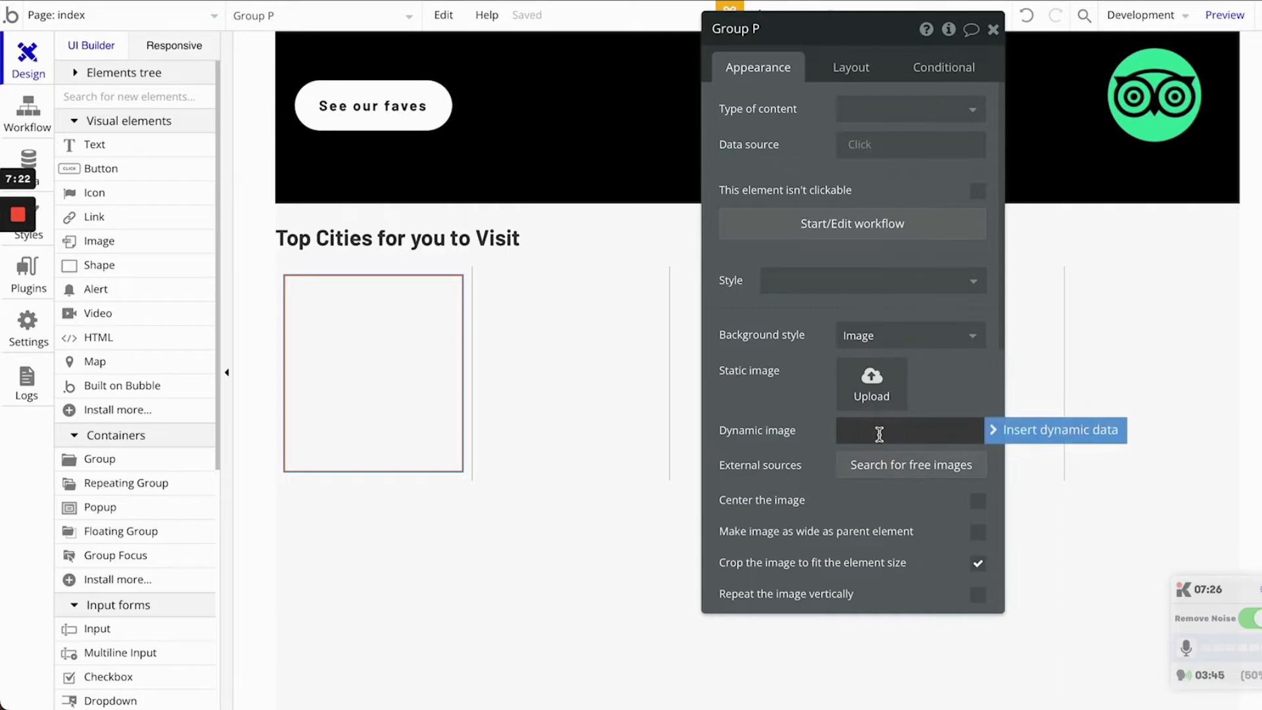
{"action": "left_click", "coordinate": [1031, 435]}
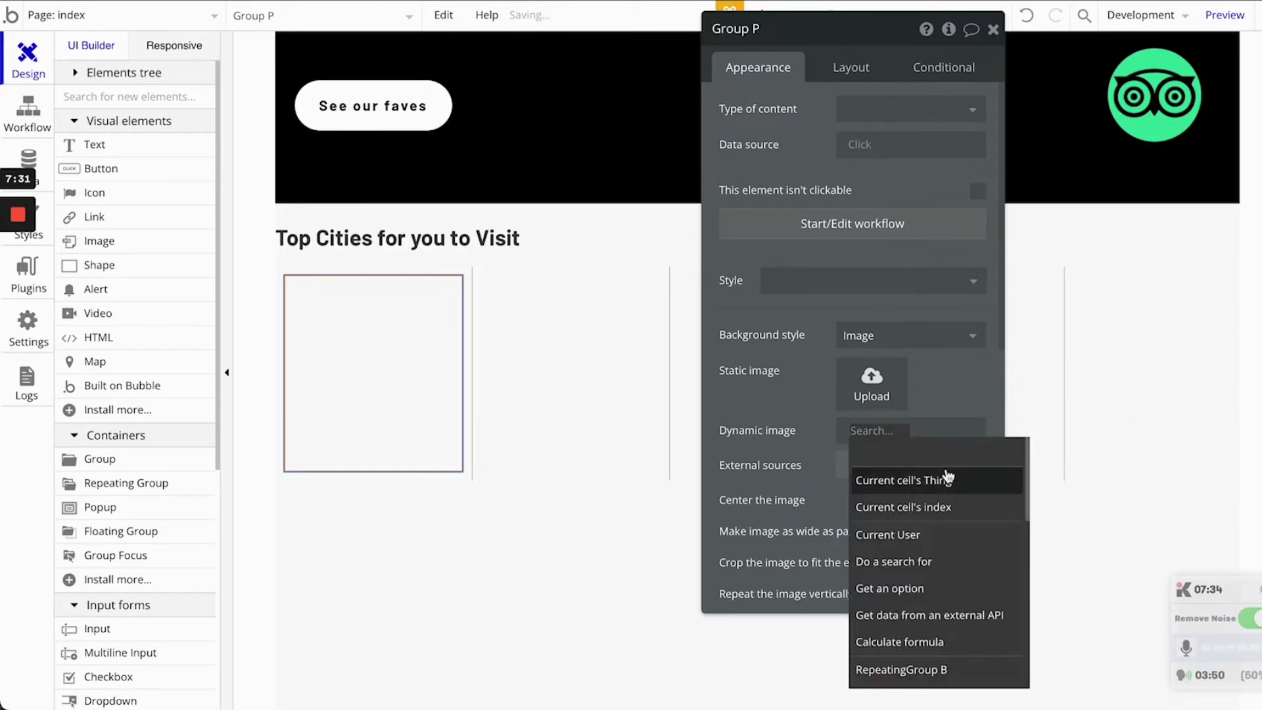
{"action": "left_click", "coordinate": [403, 341]}
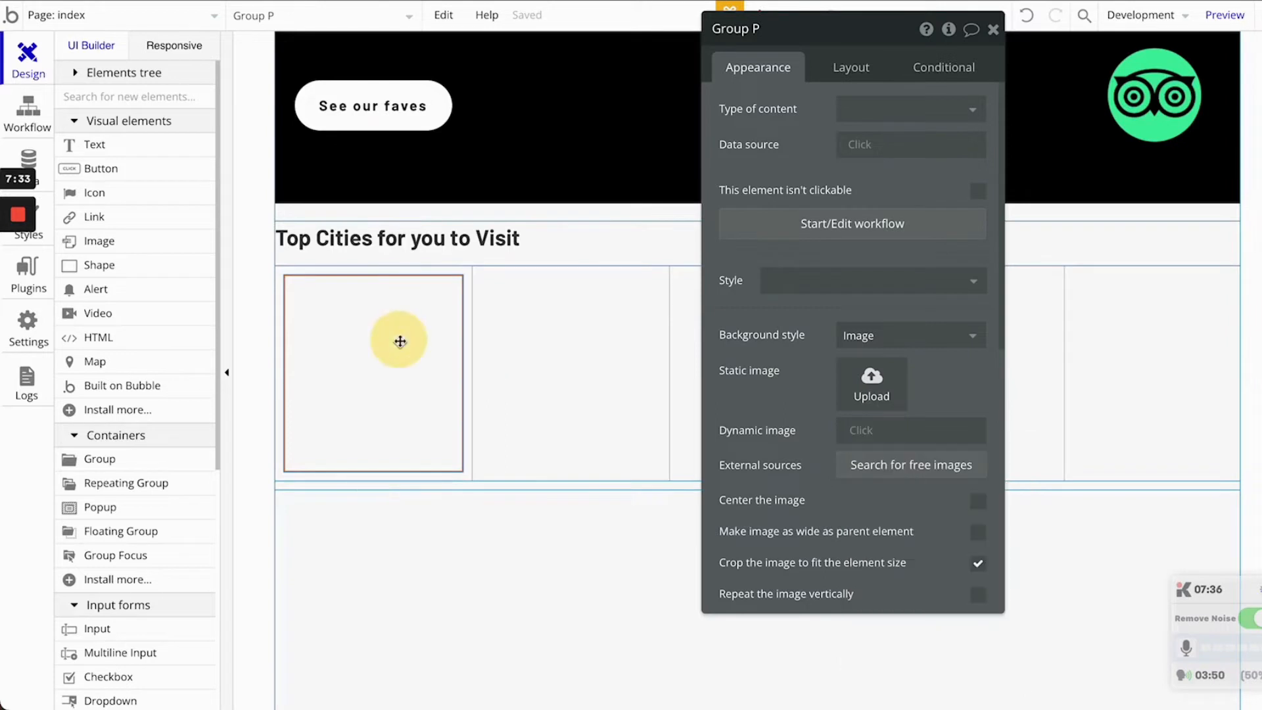
- Set the first cell's group to the City content type with the current cell's City as its data source
{"action": "left_click", "coordinate": [897, 108]}
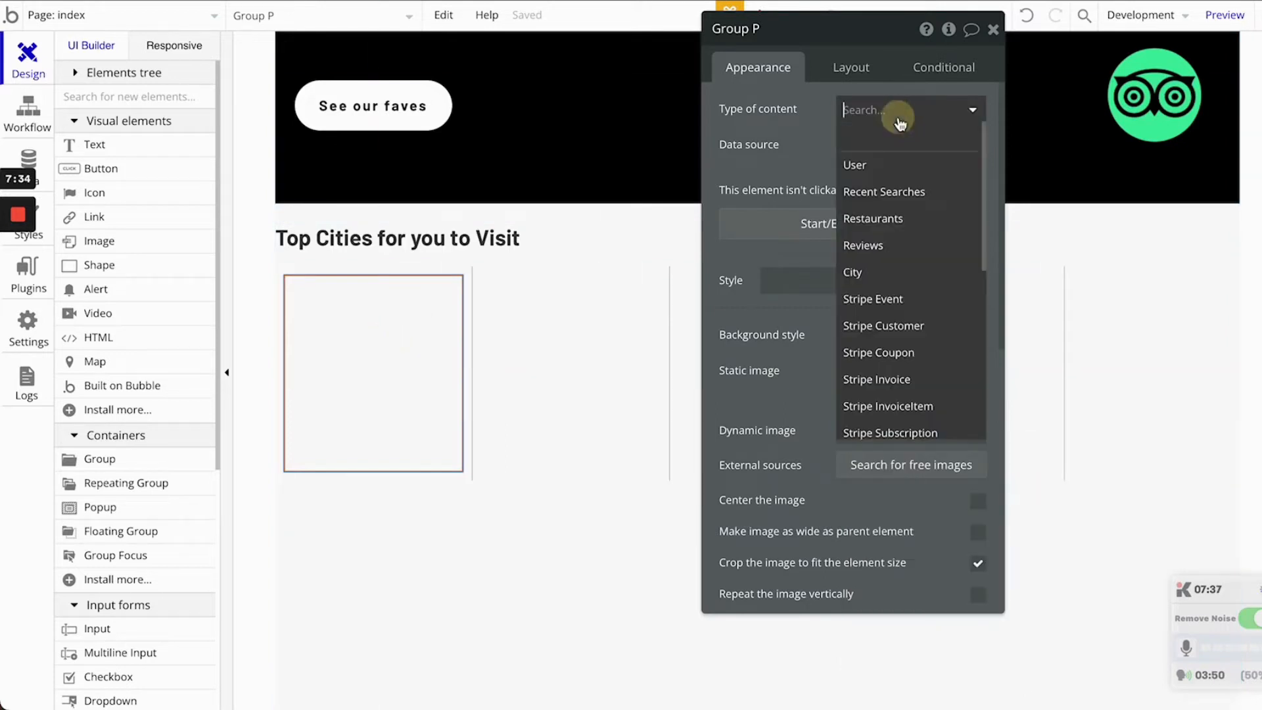
{"action": "left_click", "coordinate": [889, 270]}
{"action": "left_click", "coordinate": [862, 145]}
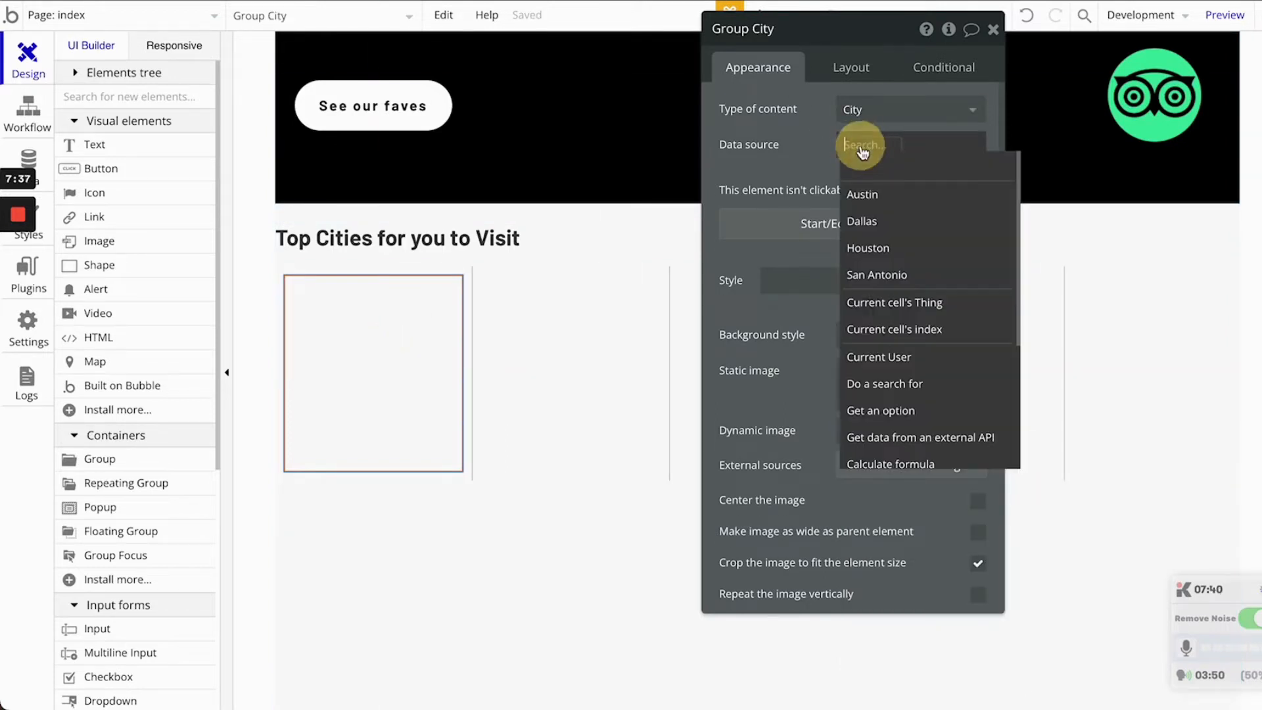
{"action": "left_click", "coordinate": [894, 303]}
- Set the content type of the repeating group under Top Cities for you to Visit to City
{"action": "left_click", "coordinate": [587, 320]}
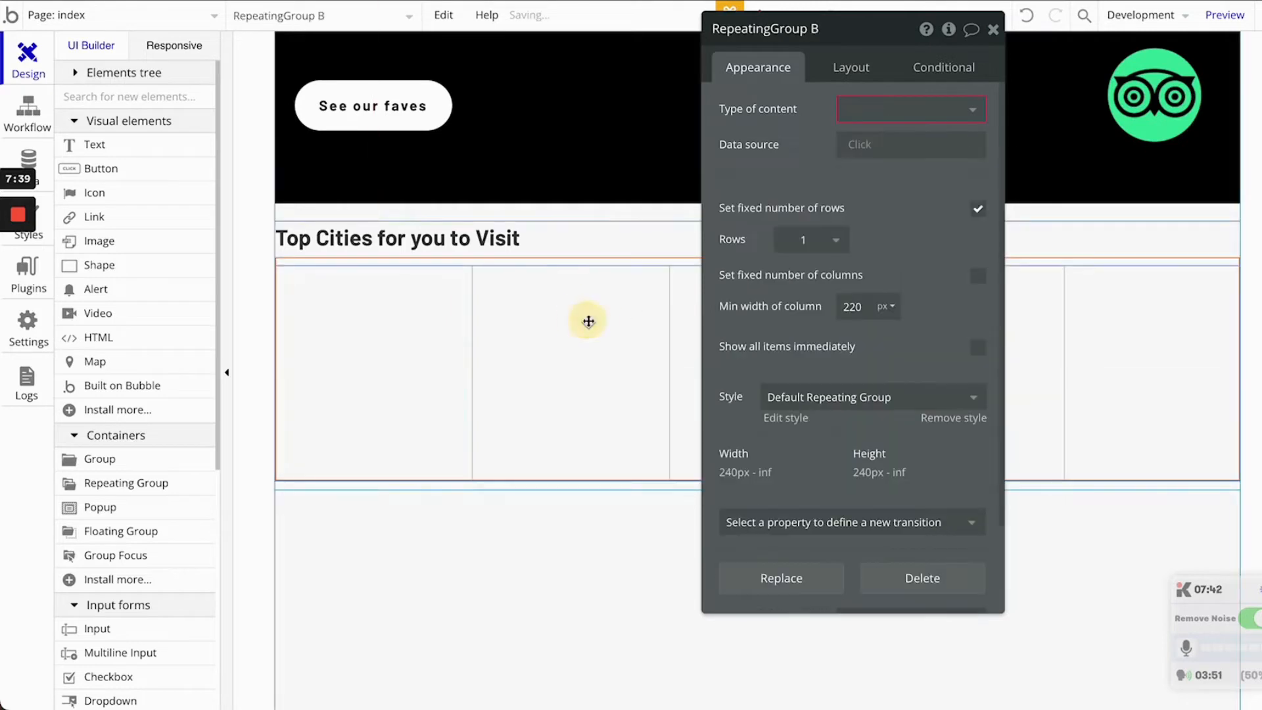
{"action": "left_click", "coordinate": [870, 111]}
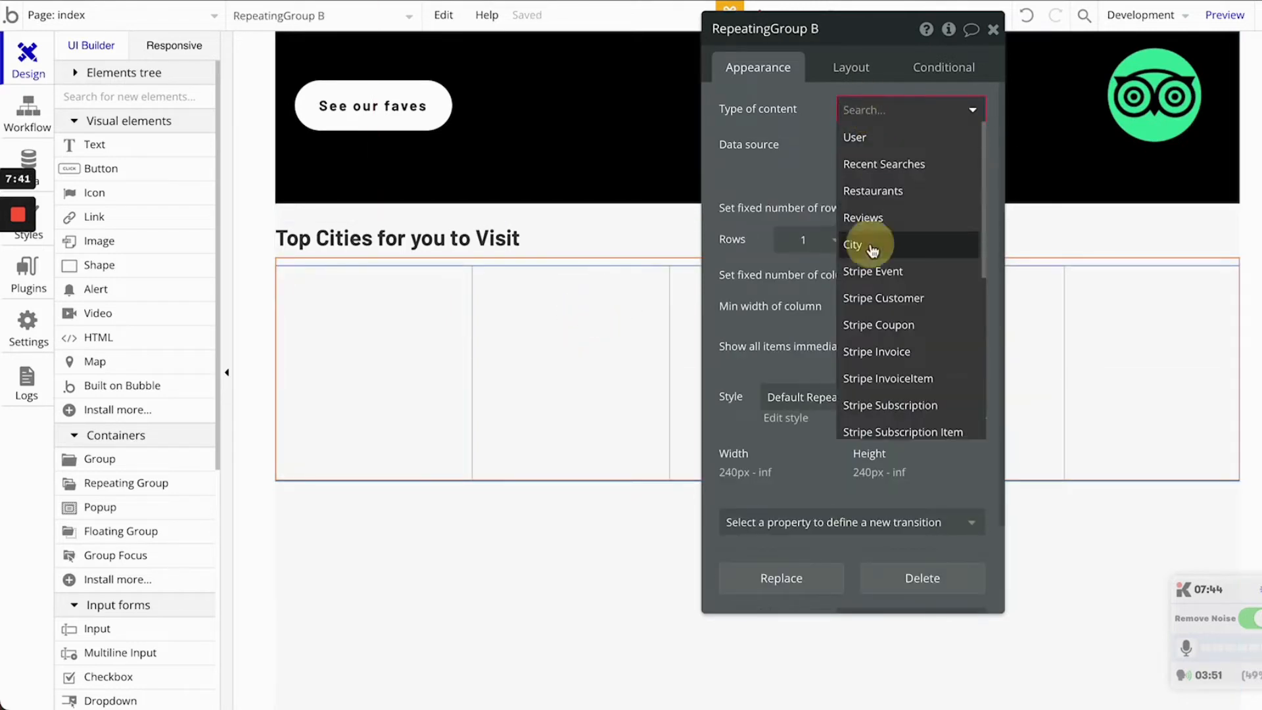
{"action": "left_click", "coordinate": [873, 244]}
{"action": "left_click", "coordinate": [867, 153]}
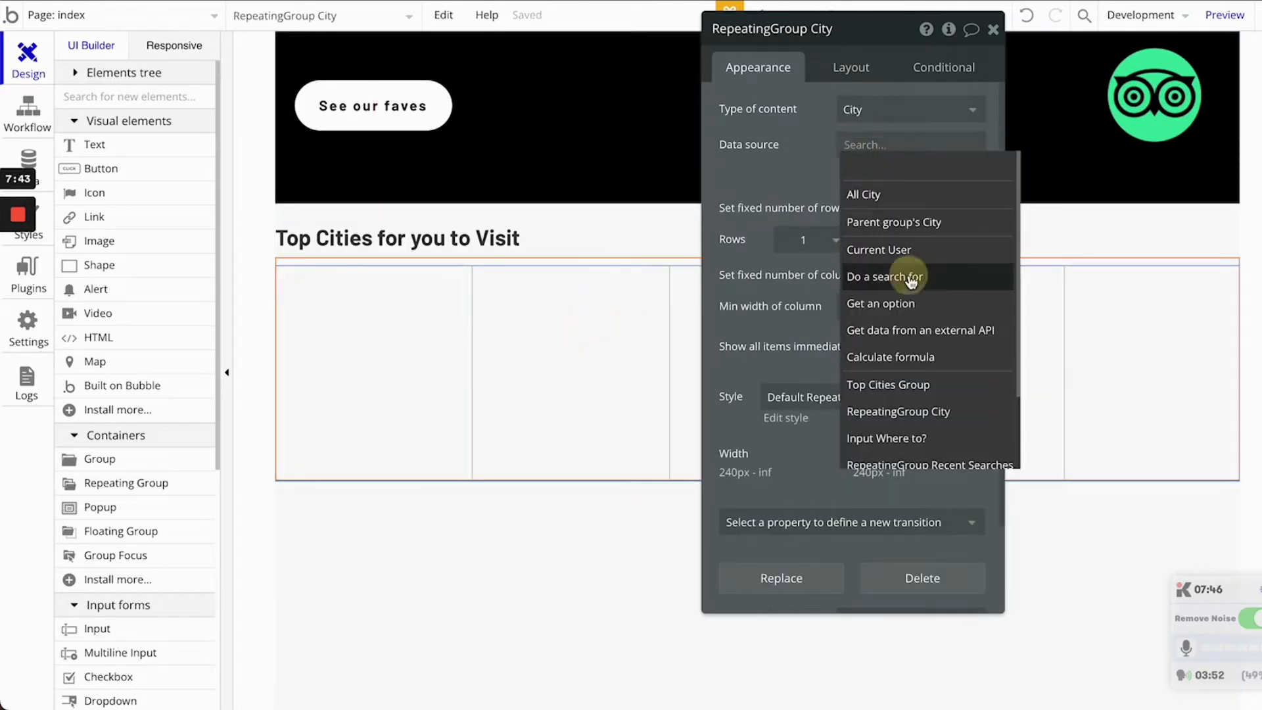
{"action": "left_click", "coordinate": [908, 279]}
{"action": "left_click", "coordinate": [617, 71]}
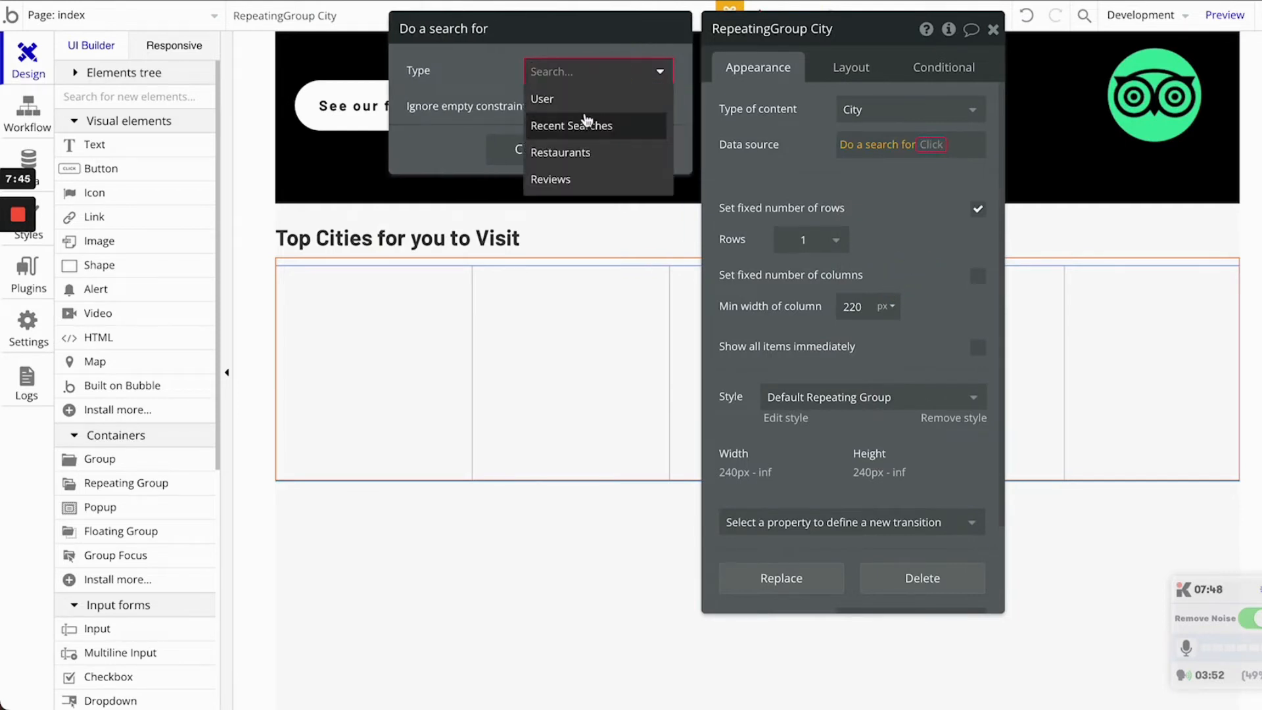
{"action": "left_click", "coordinate": [484, 64]}
{"action": "left_click", "coordinate": [625, 149]}
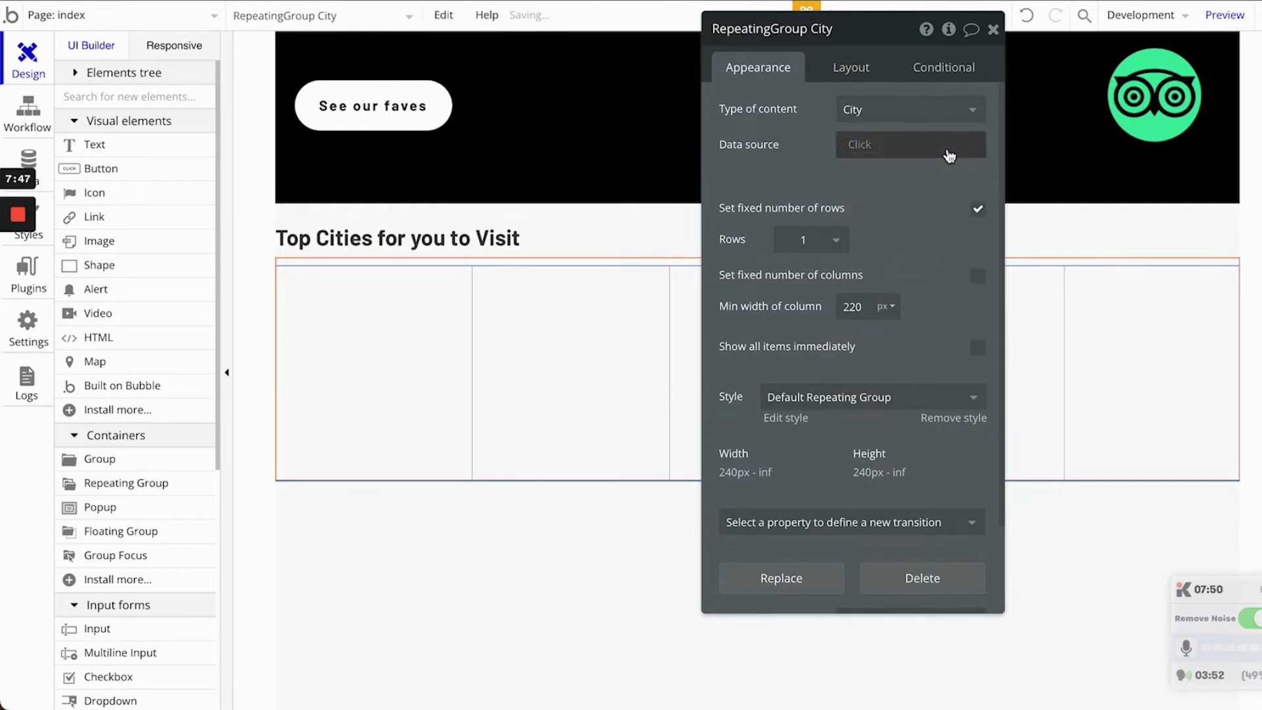
- Set the repeating group's data source to an option lookup returning all options of the City option set
{"action": "left_click", "coordinate": [871, 150]}
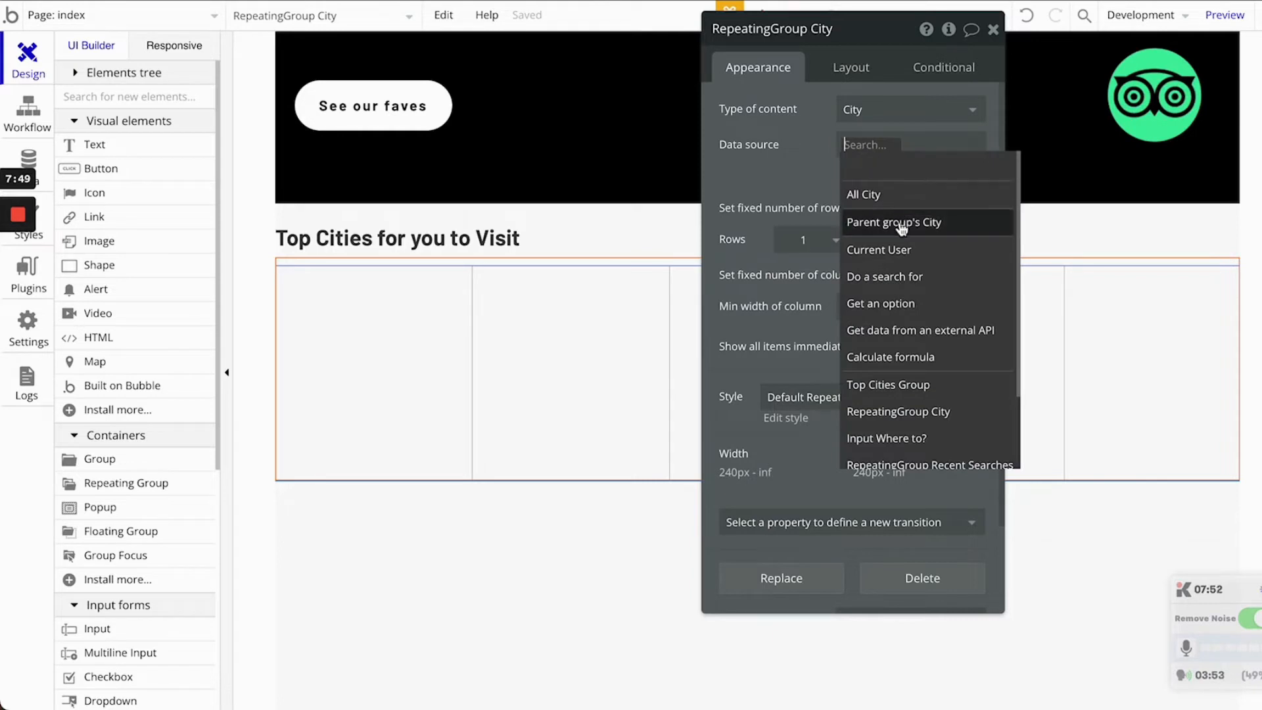
{"action": "left_click", "coordinate": [916, 308]}
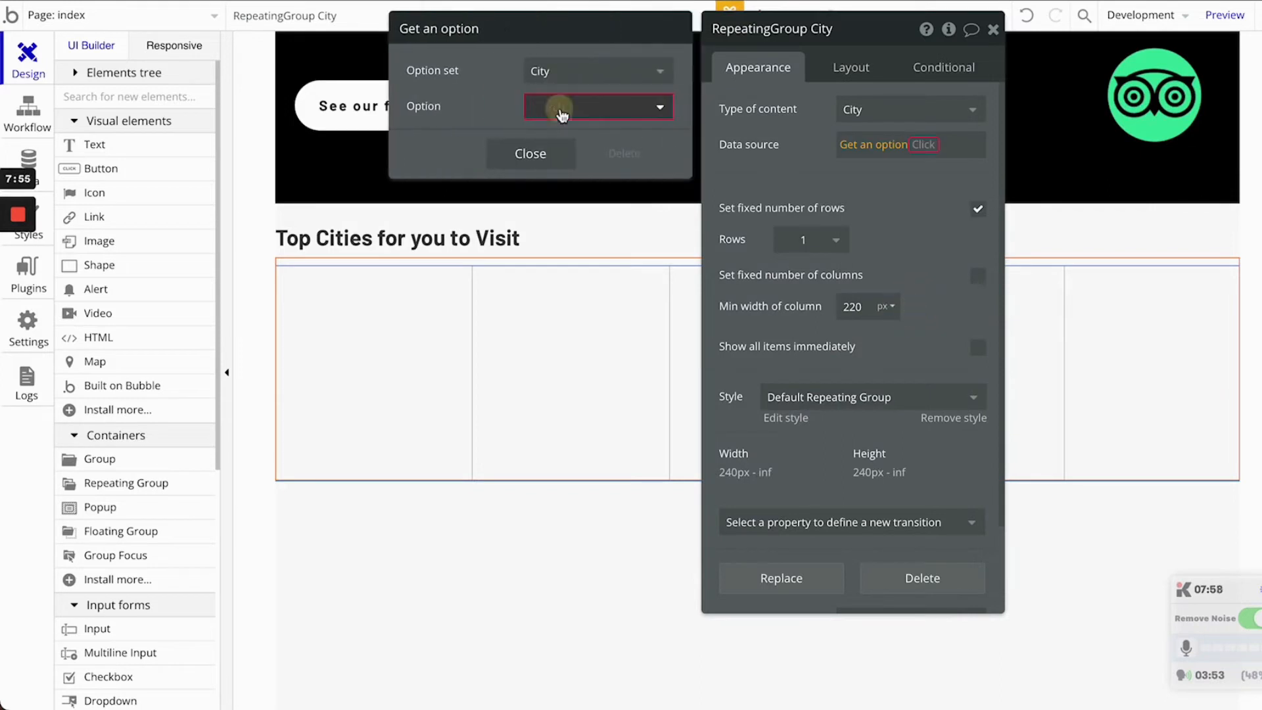
{"action": "left_click", "coordinate": [561, 110]}
{"action": "left_click", "coordinate": [556, 134]}
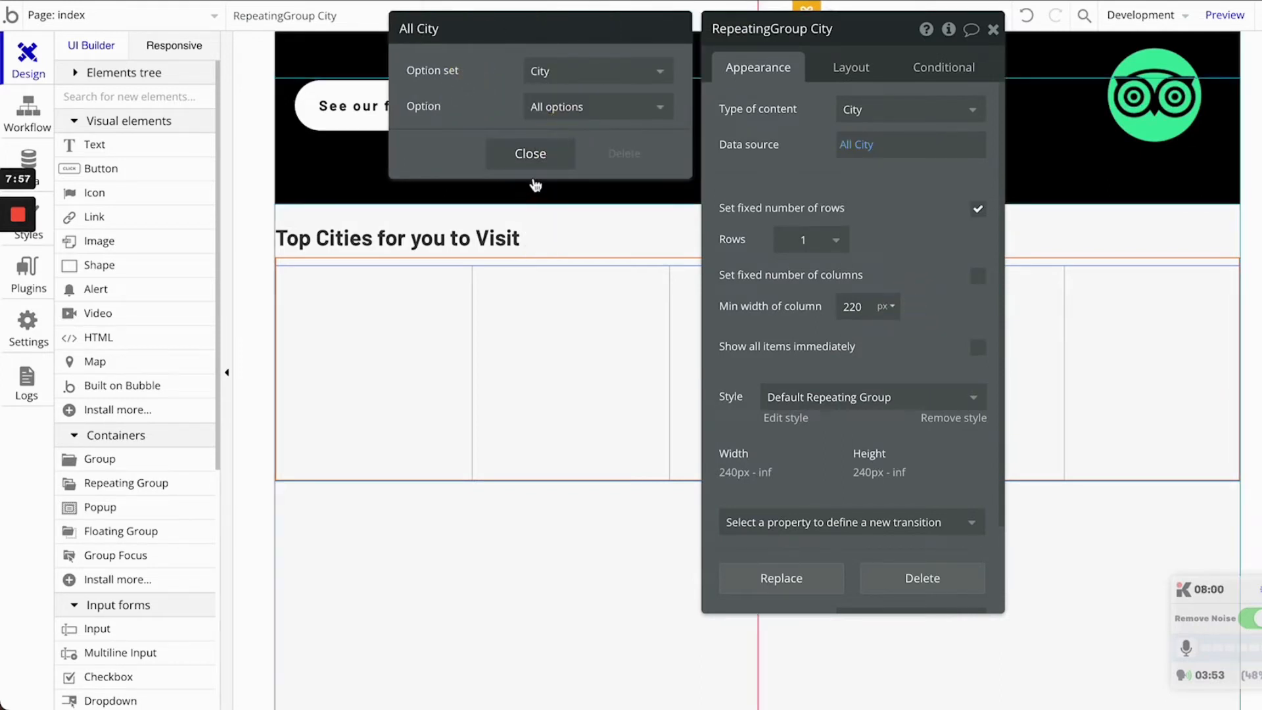
{"action": "left_click", "coordinate": [530, 155]}
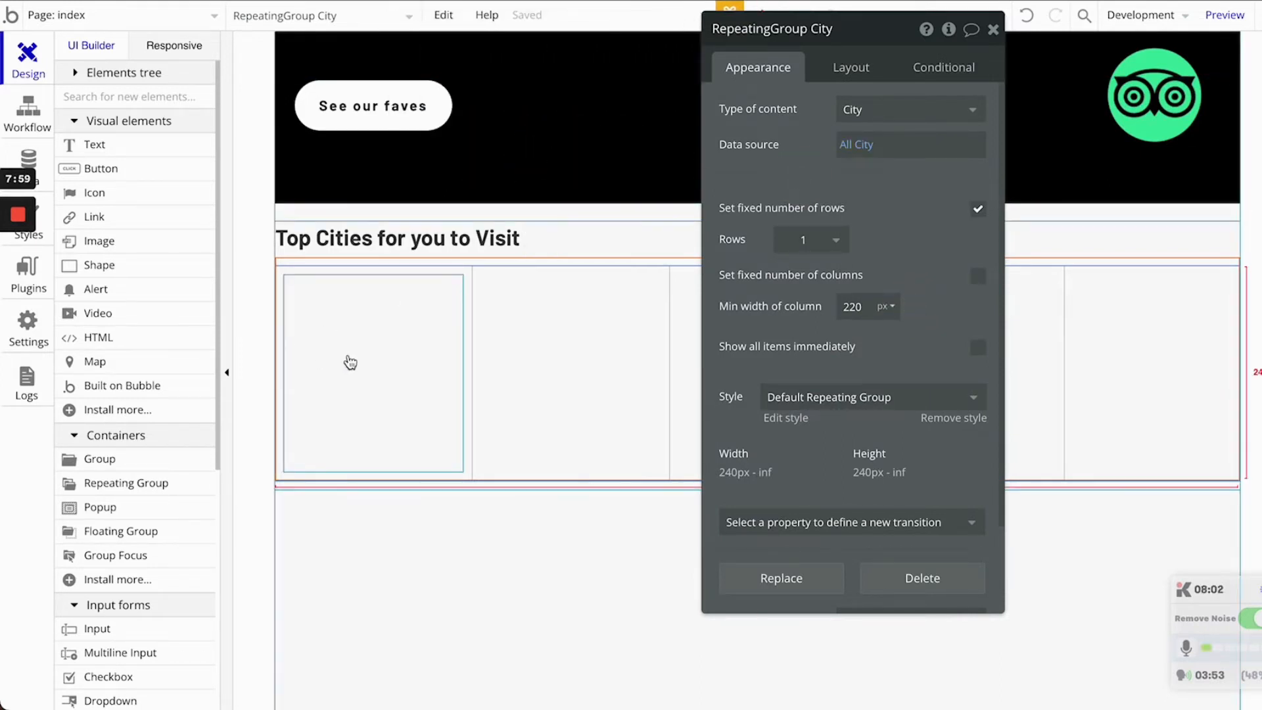
- Set the city card group's dynamic background image to Current cell's City's Featured Image
{"action": "left_click", "coordinate": [350, 356]}
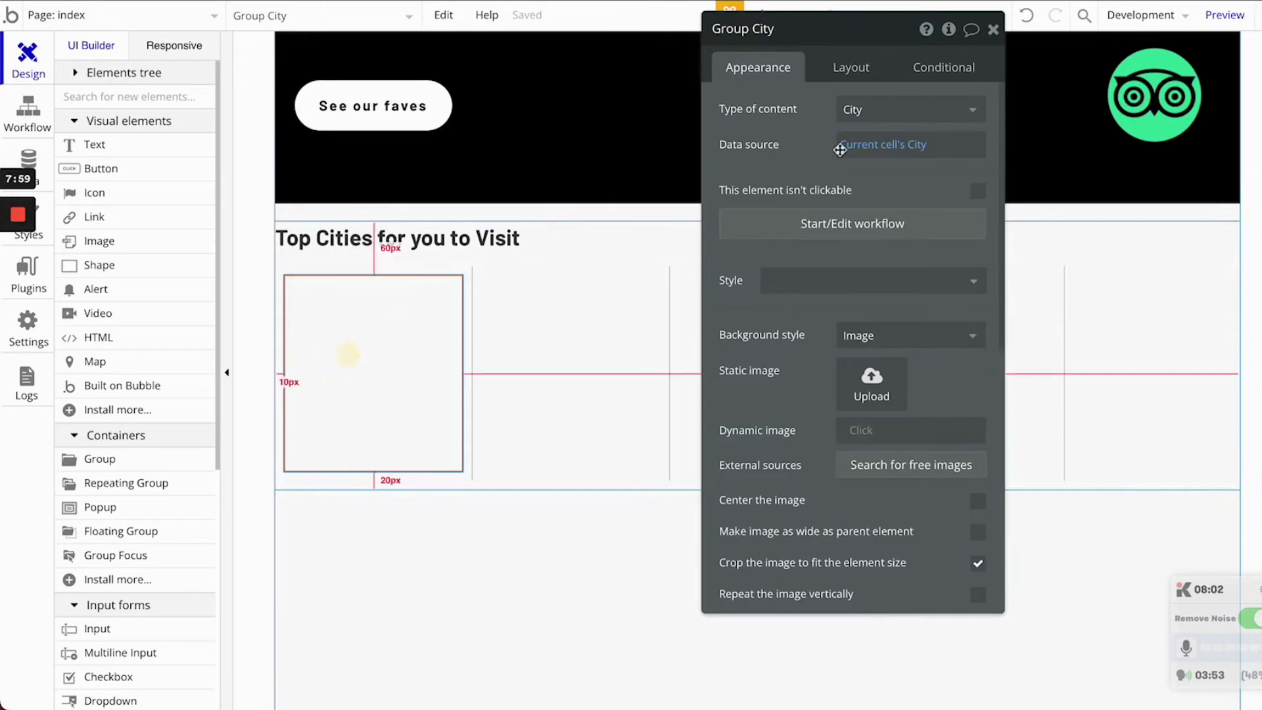
{"action": "left_click", "coordinate": [993, 33]}
{"action": "double_click", "coordinate": [399, 352]}
{"action": "left_click", "coordinate": [869, 437]}
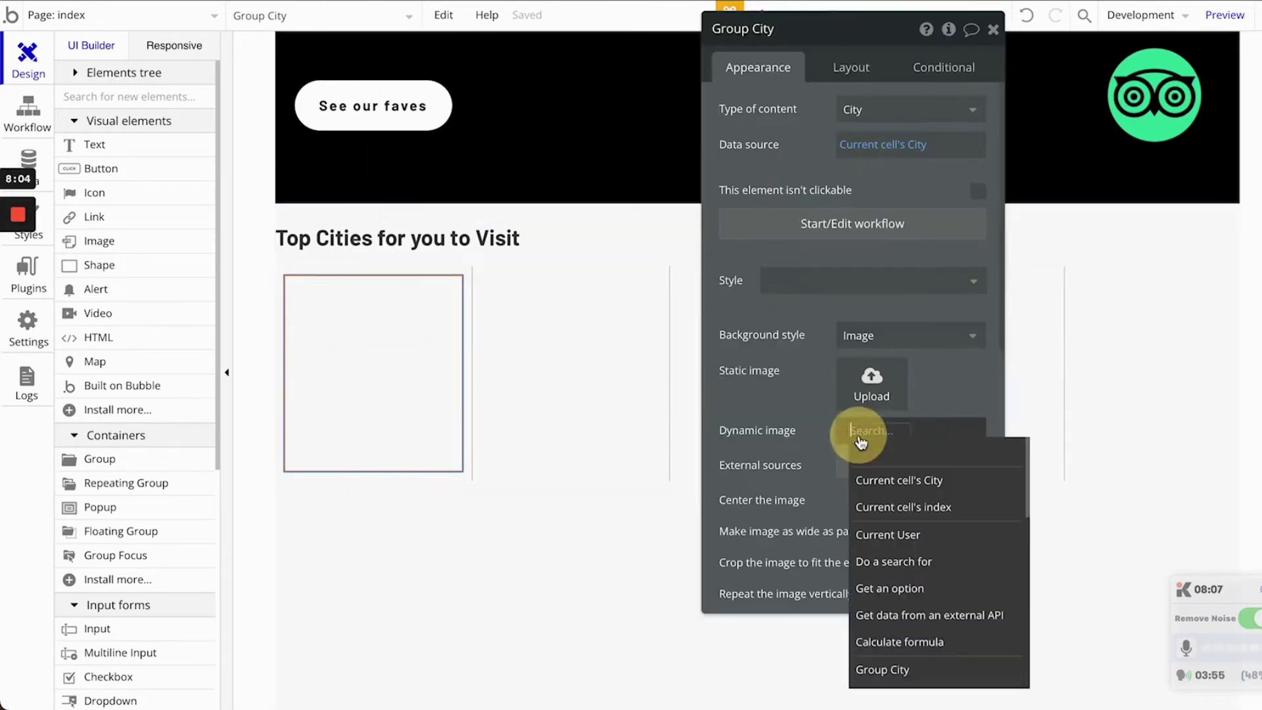
{"action": "left_click", "coordinate": [929, 486]}
{"action": "left_click", "coordinate": [924, 469]}
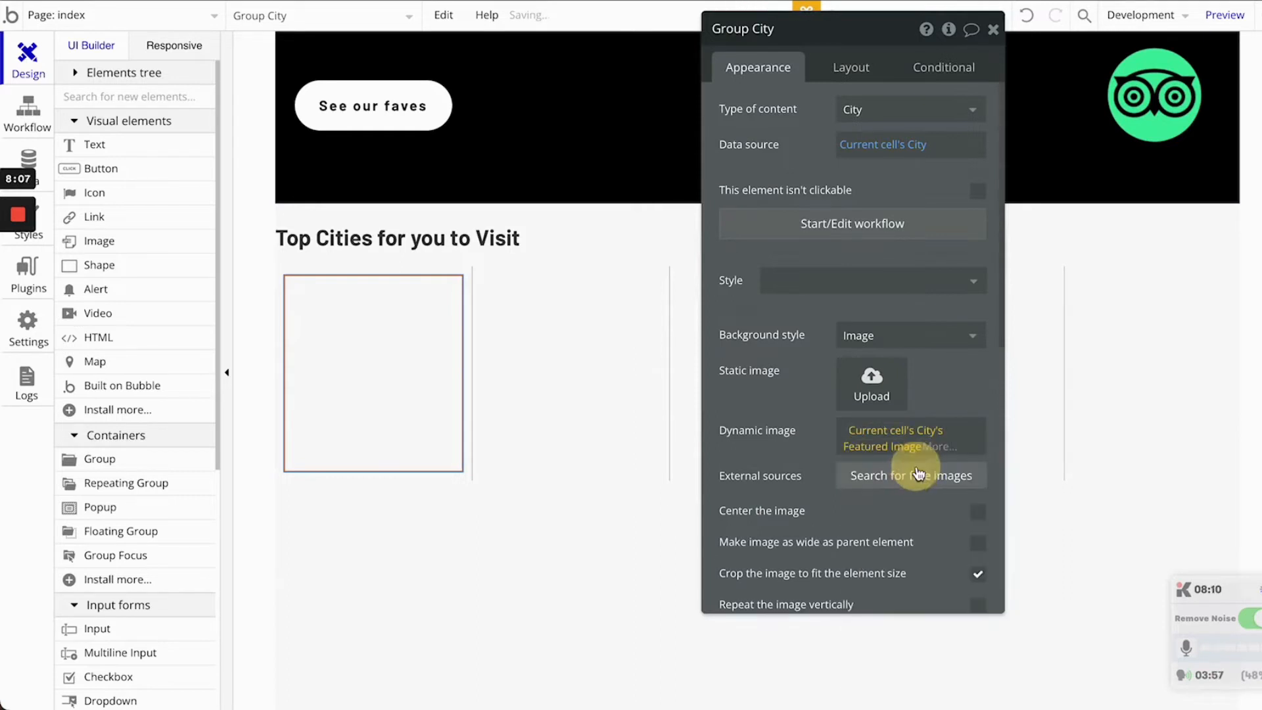
{"action": "left_click", "coordinate": [994, 29]}
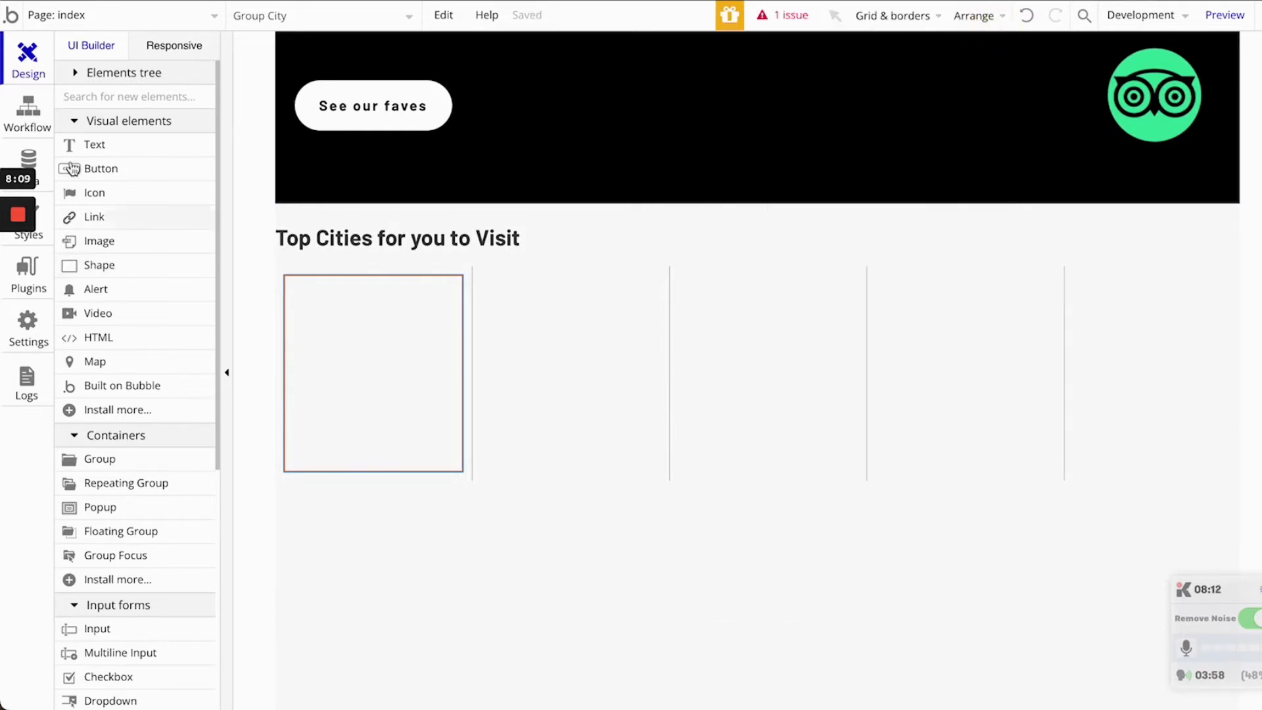
- Draw a text element about 176 by 49 px inside the city card and bind it to Parent group's City's Display
{"action": "left_click", "coordinate": [104, 149]}
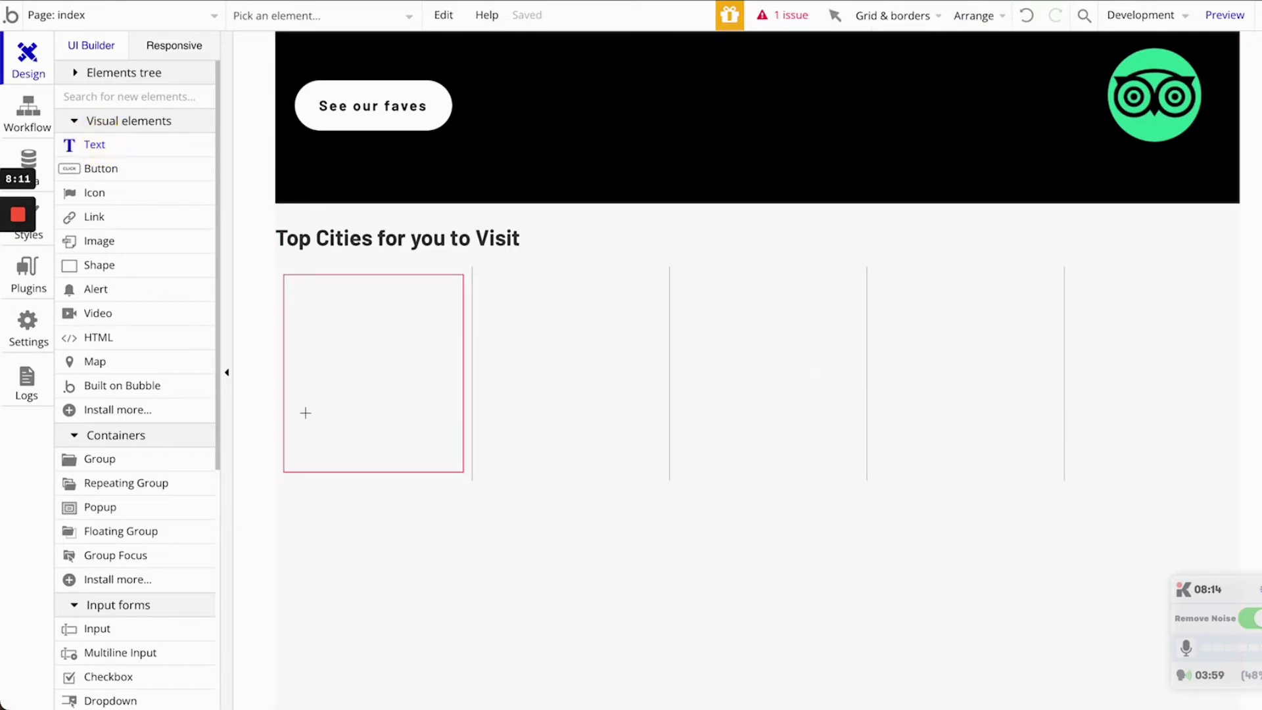
{"action": "left_click_drag", "start_coordinate": [299, 421], "coordinate": [455, 467]}
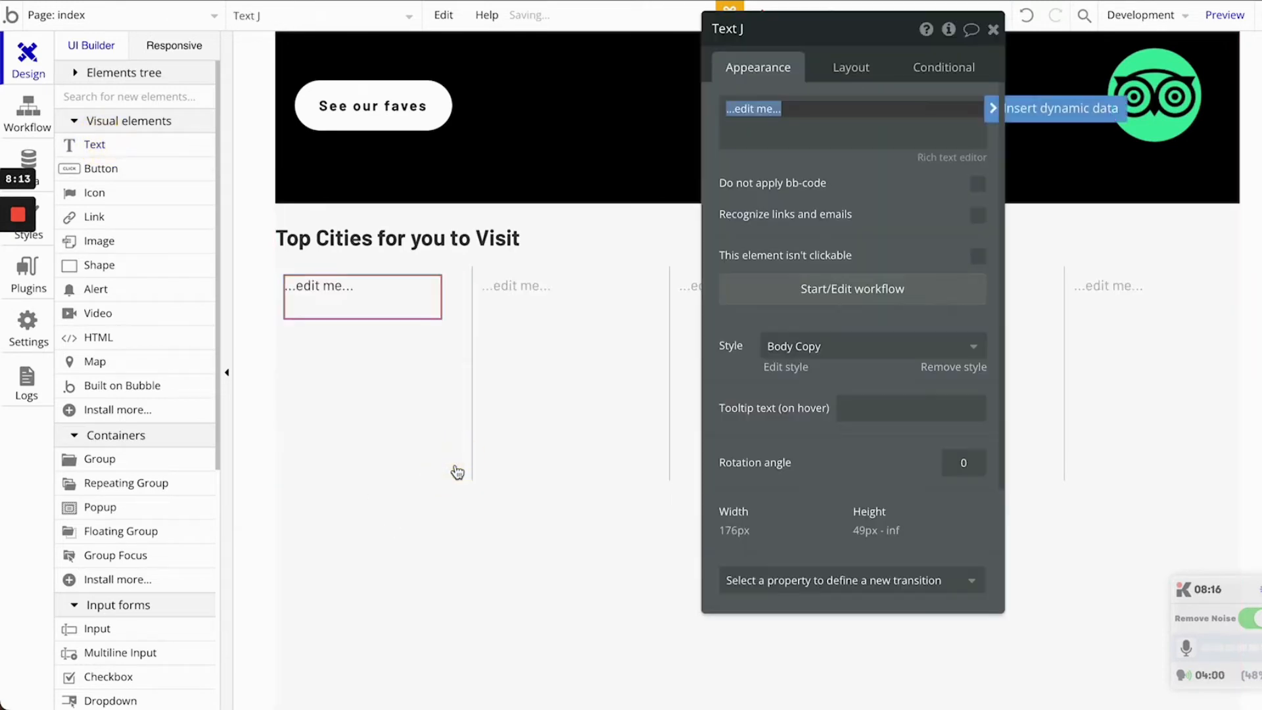
{"action": "left_click", "coordinate": [1052, 108]}
{"action": "left_click", "coordinate": [818, 158]}
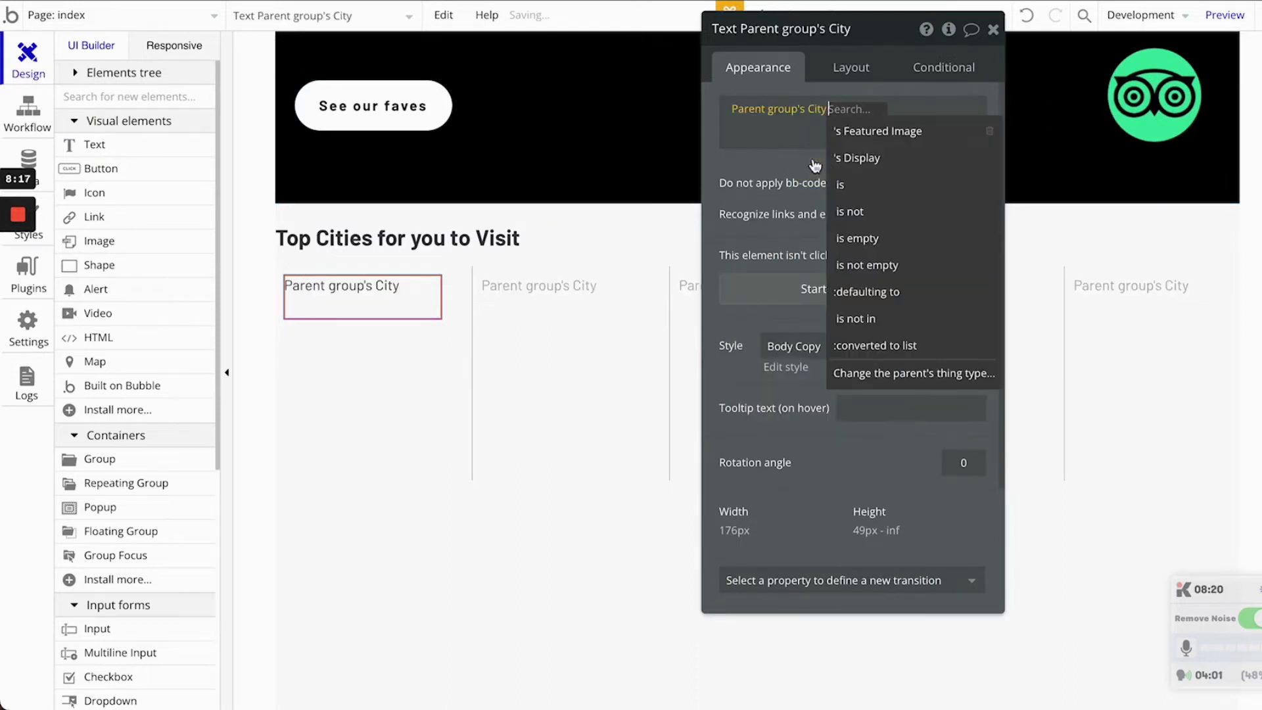
{"action": "left_click", "coordinate": [873, 158]}
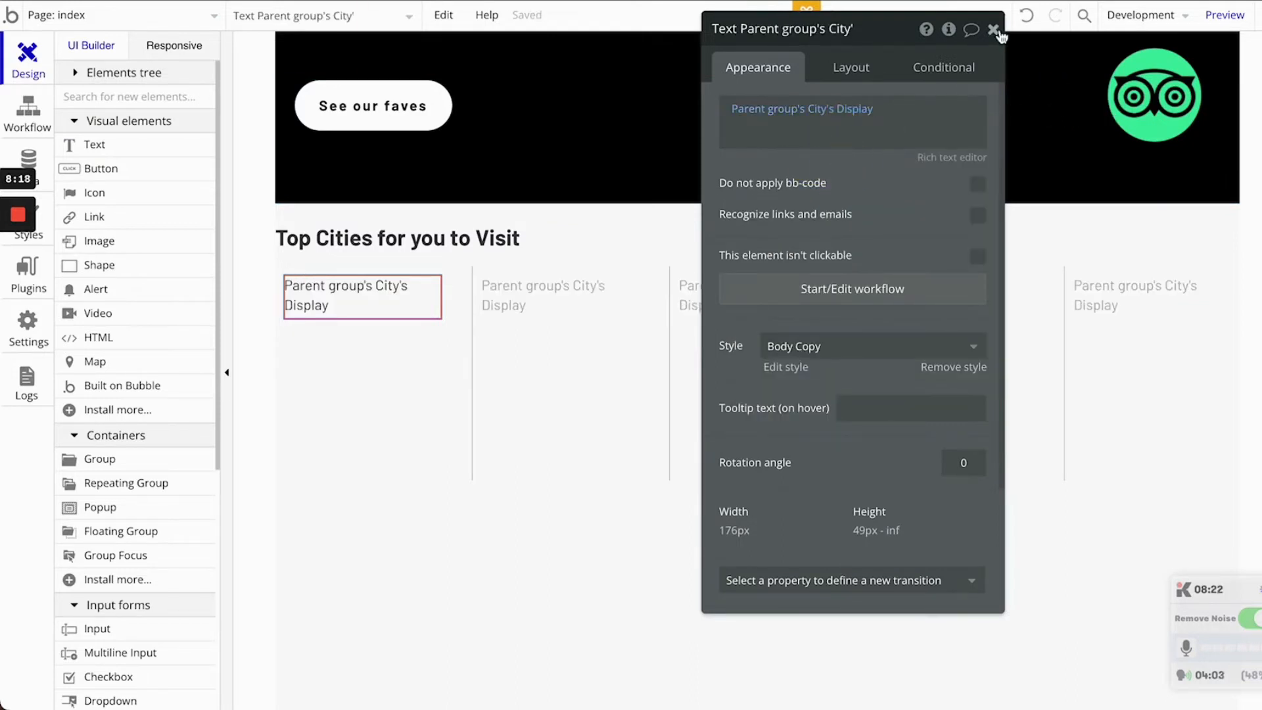
- Remove the Body Copy style from the city name text and set its font color to white (#FFFFFF)
{"action": "left_click", "coordinate": [958, 369]}
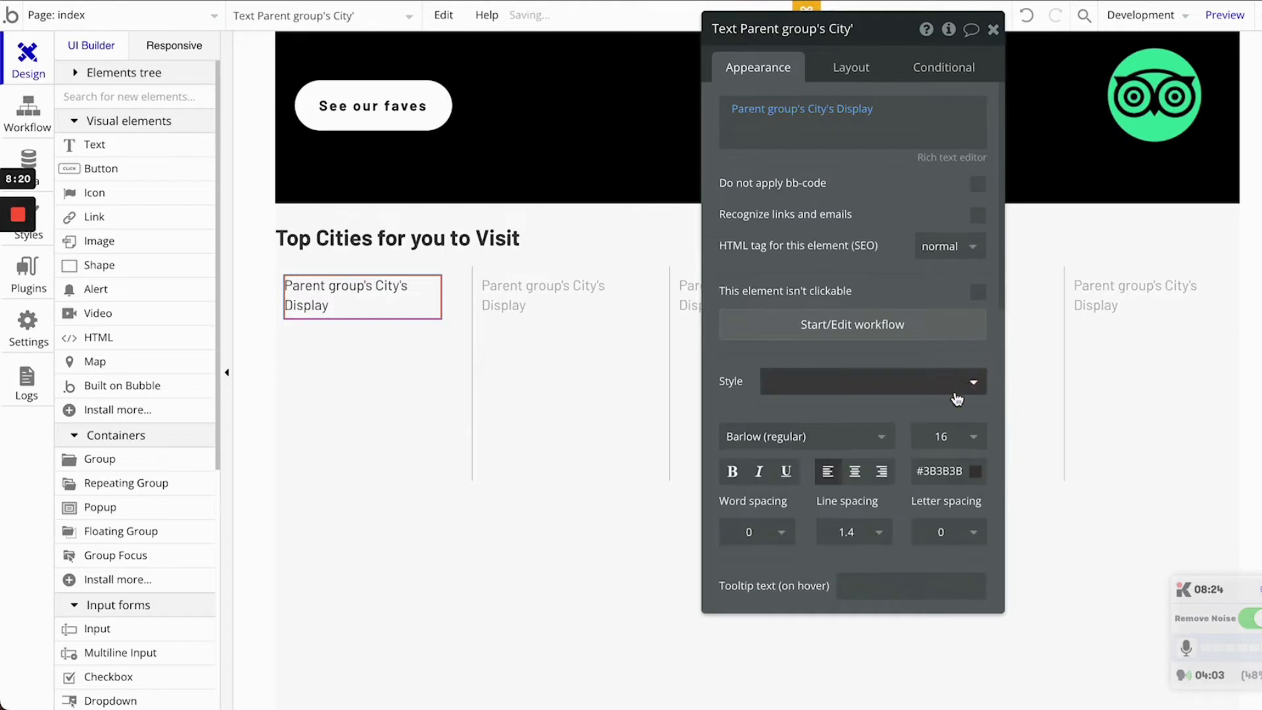
{"action": "left_click", "coordinate": [949, 471]}
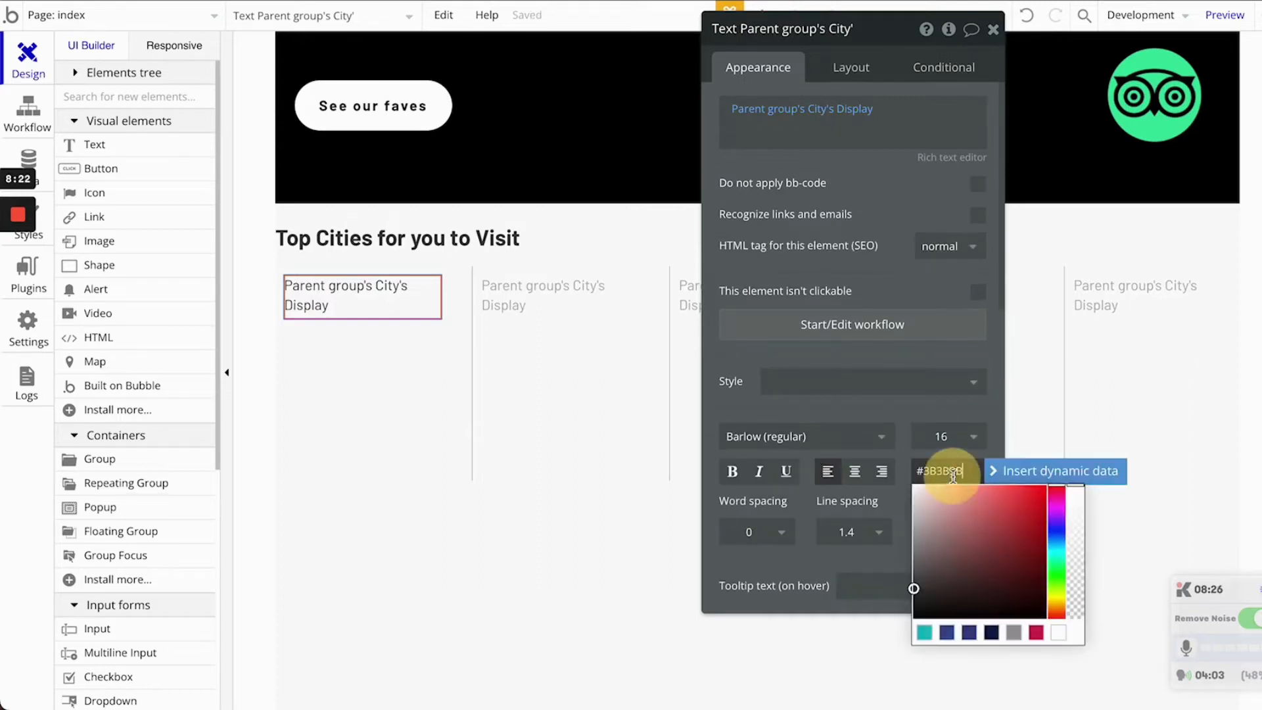
{"action": "left_click", "coordinate": [916, 493]}
{"action": "left_click", "coordinate": [889, 409]}
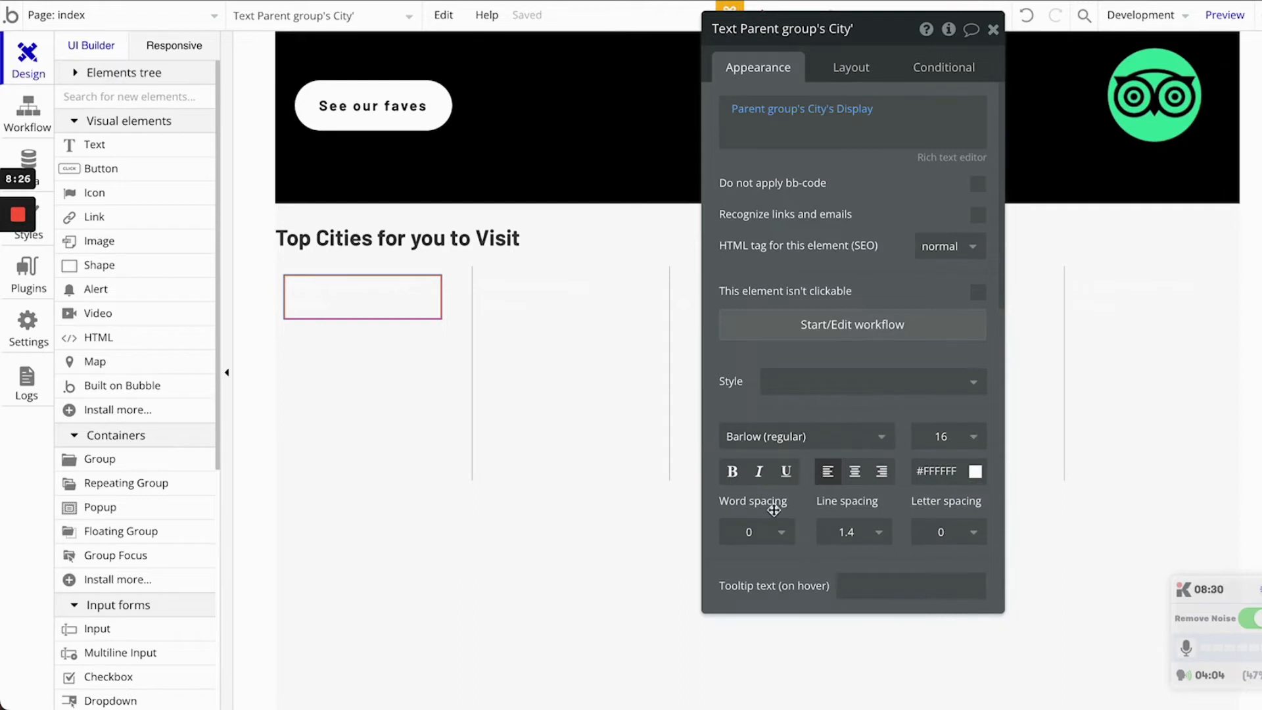
- Make the city name text bold with a font size of 22
{"action": "left_click", "coordinate": [945, 435]}
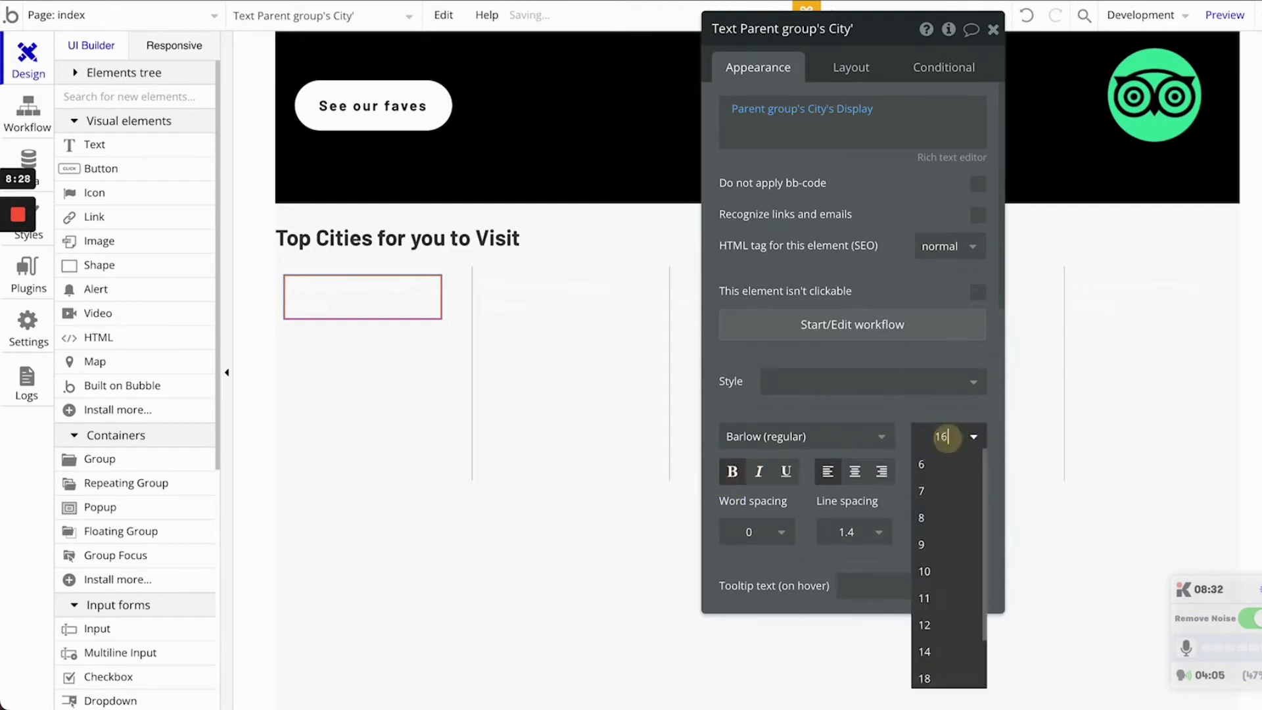
{"action": "type", "text": "17"}
{"action": "key", "text": "Up"}
{"action": "key", "text": "Up"}
{"action": "key", "text": "Up"}
{"action": "key", "text": "Up"}
{"action": "key", "text": "Up"}
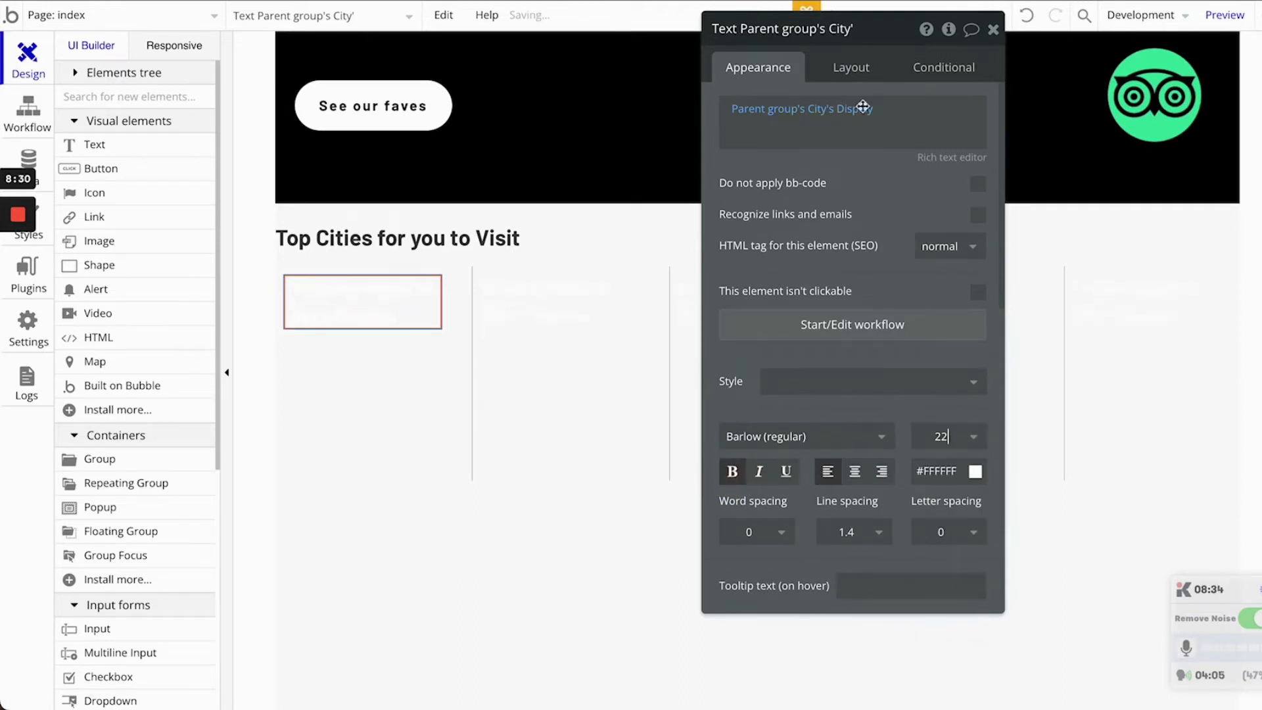
- Set the city name text's minimum height to 40 px and turn off its fixed width
{"action": "left_click", "coordinate": [851, 67]}
{"action": "left_click", "coordinate": [808, 382]}
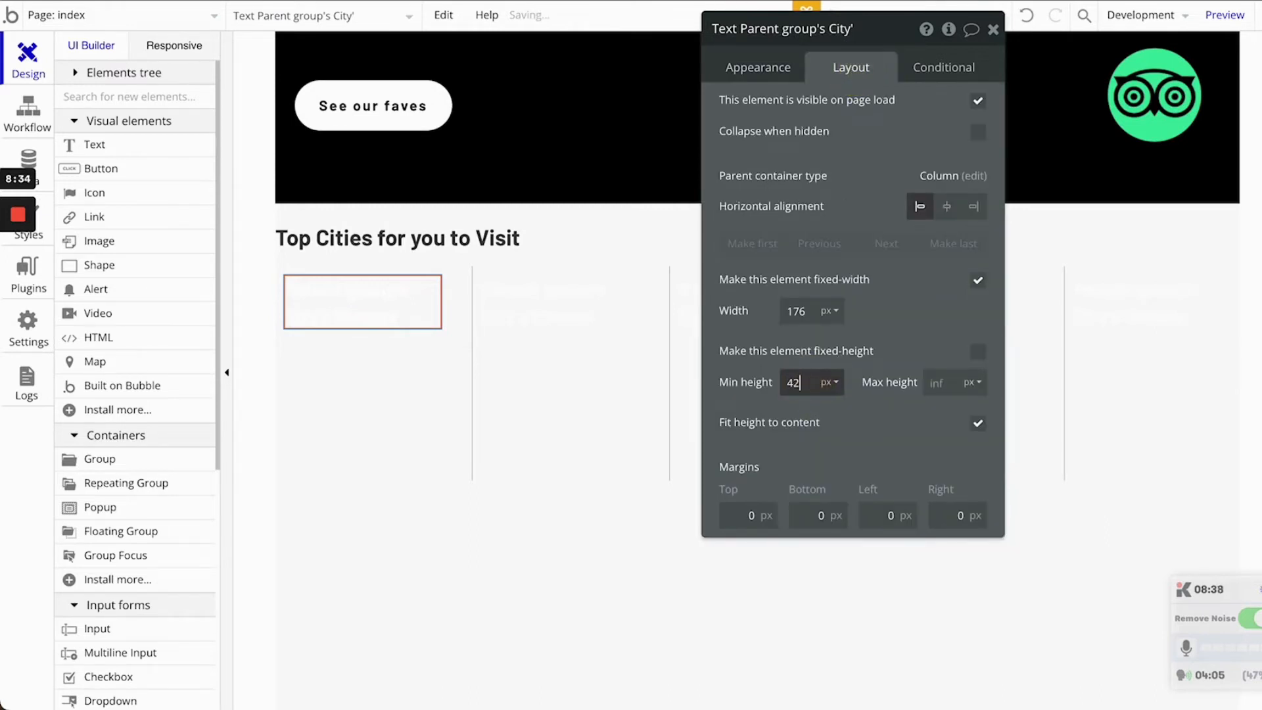
{"action": "left_click", "coordinate": [829, 340]}
{"action": "left_click", "coordinate": [969, 288]}
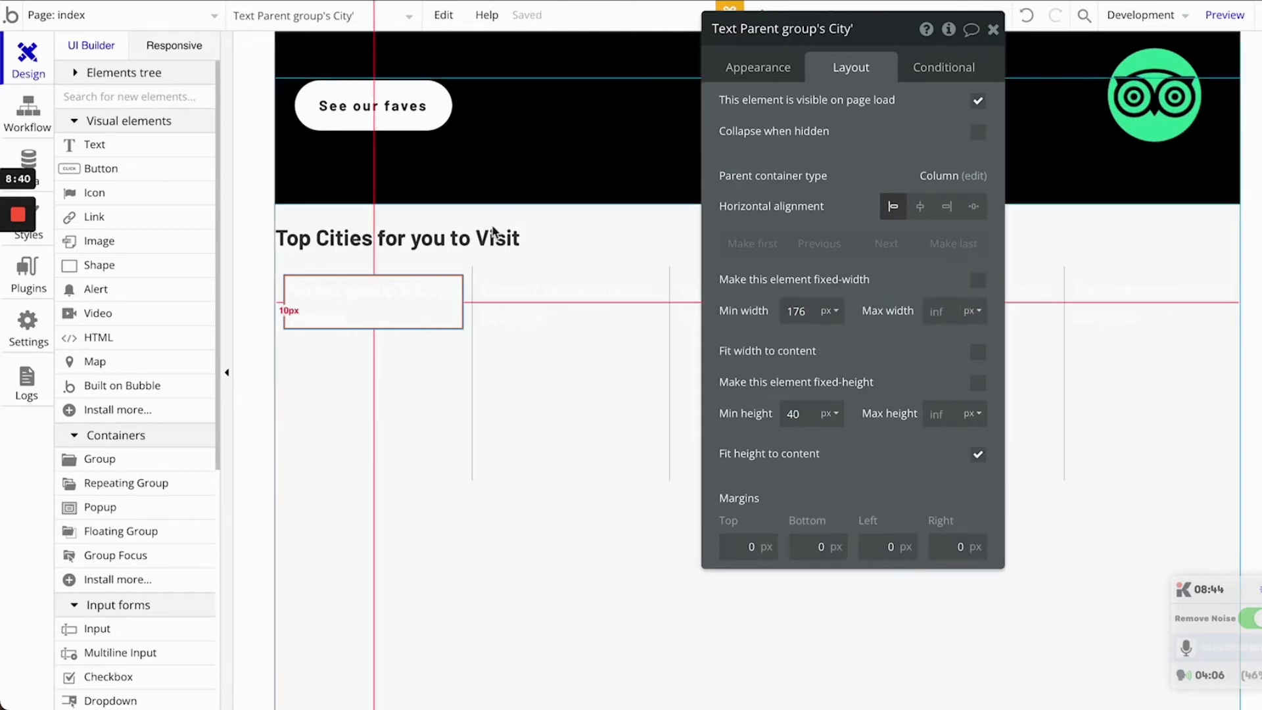
- Try bottom vertical alignment on the city card group, and restore its centered alignment
{"action": "left_click", "coordinate": [424, 399]}
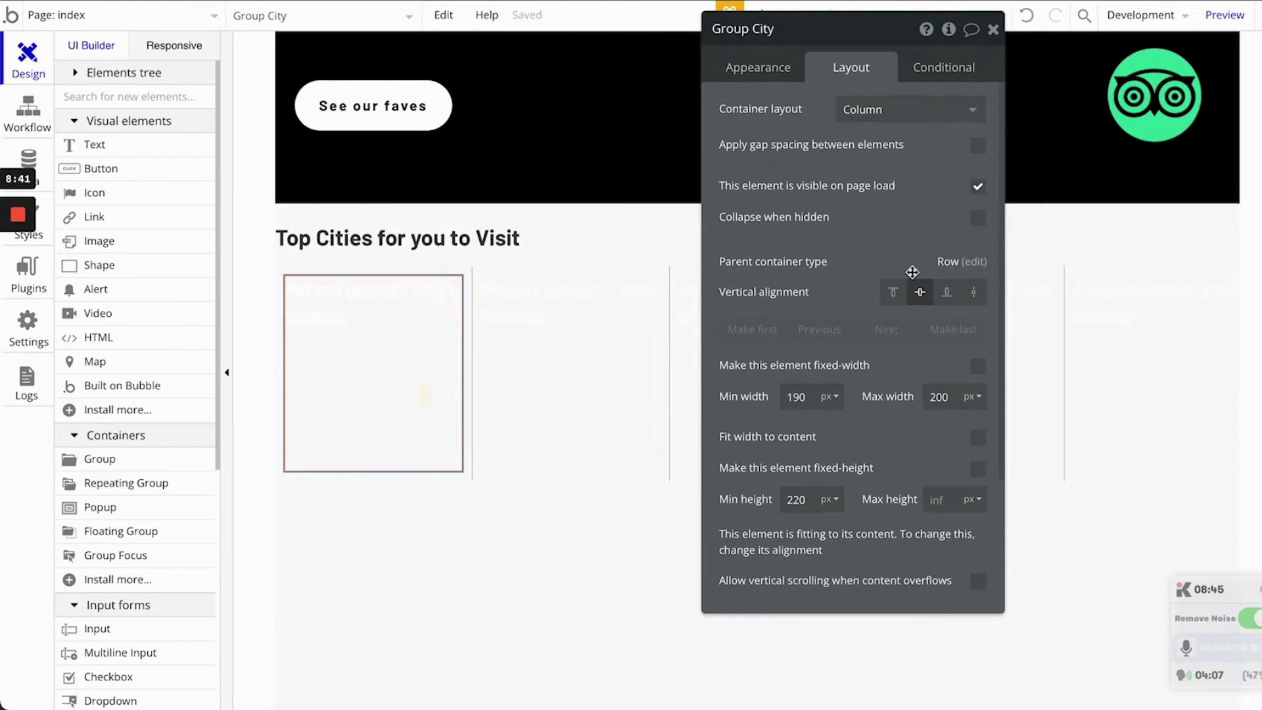
{"action": "left_click", "coordinate": [949, 300]}
{"action": "left_click", "coordinate": [388, 310]}
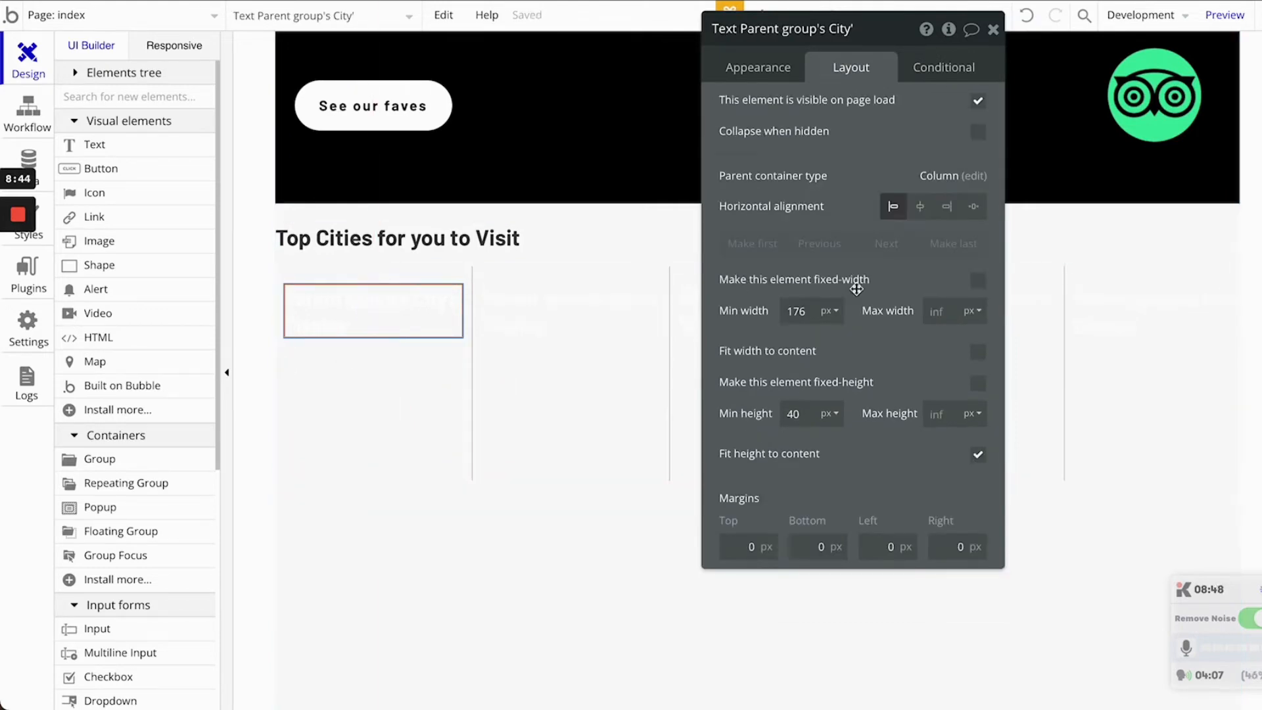
{"action": "left_click", "coordinate": [378, 404]}
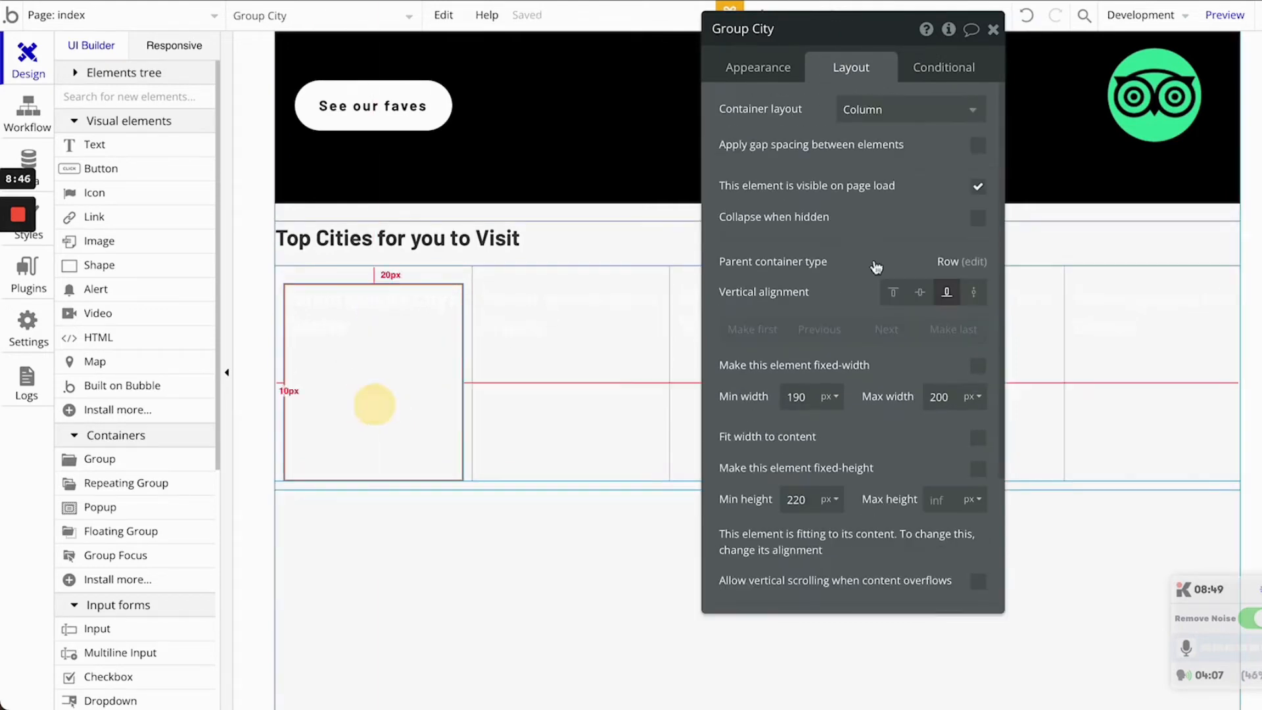
{"action": "left_click", "coordinate": [921, 293]}
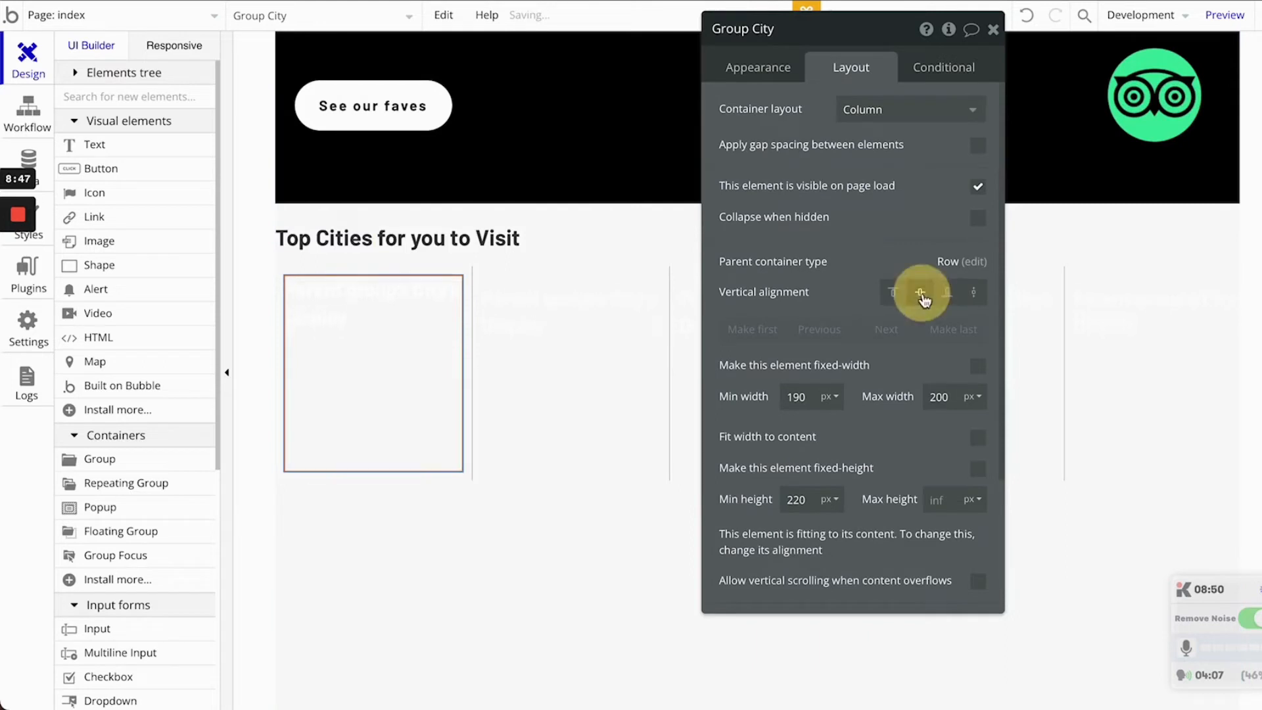
- Change the city card group's container layout to Row and align the city name text to the bottom of the card
{"action": "left_click", "coordinate": [337, 301]}
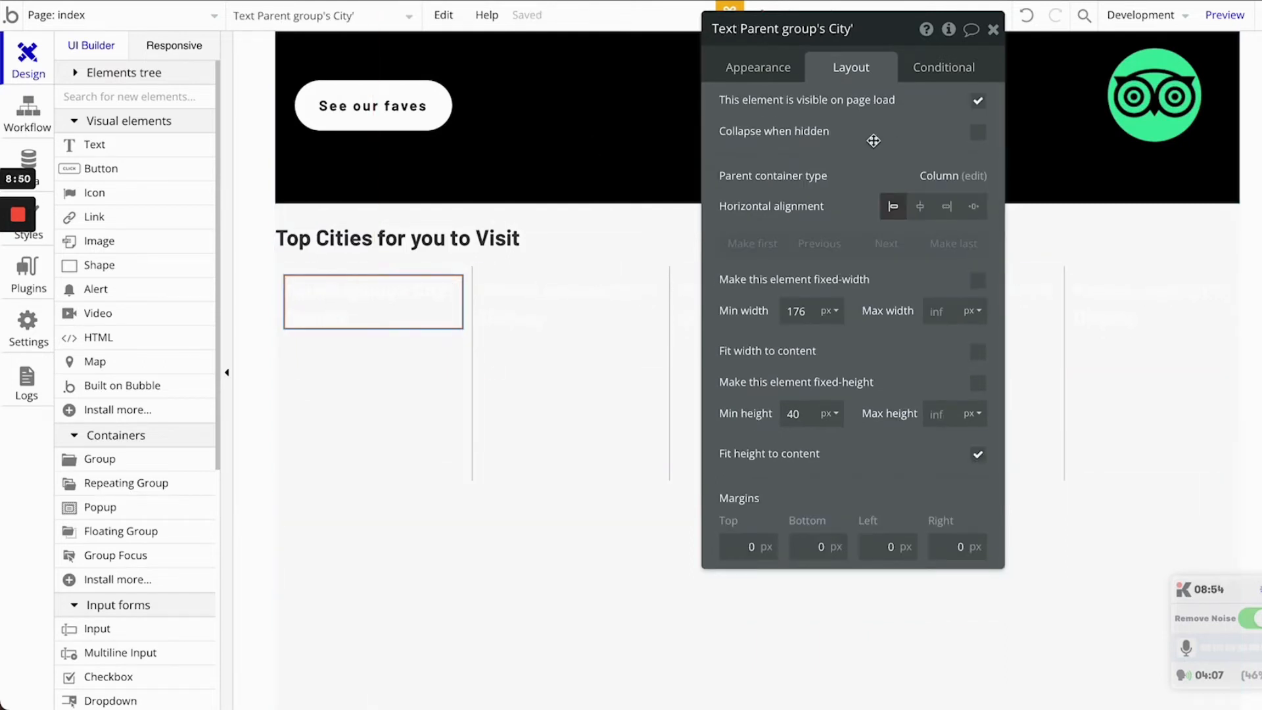
{"action": "left_click", "coordinate": [383, 424]}
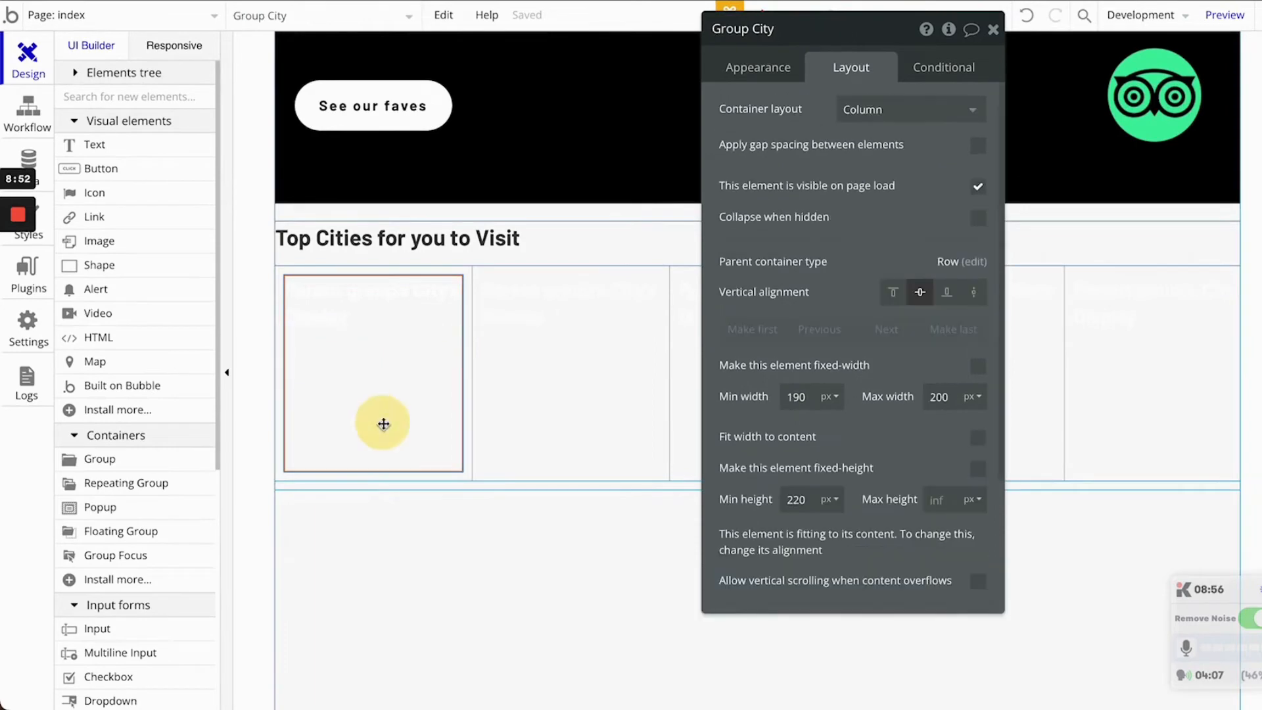
{"action": "left_click", "coordinate": [902, 108]}
{"action": "left_click", "coordinate": [877, 186]}
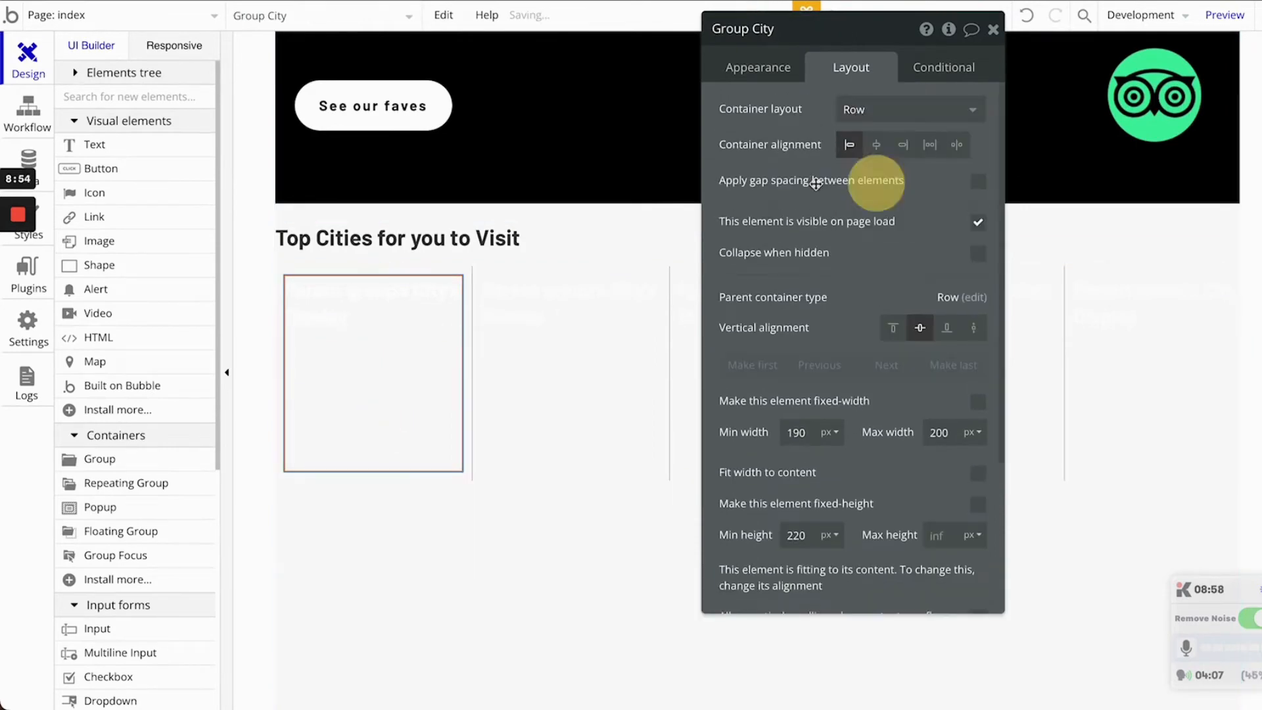
{"action": "left_click", "coordinate": [342, 307]}
{"action": "left_click", "coordinate": [946, 209]}
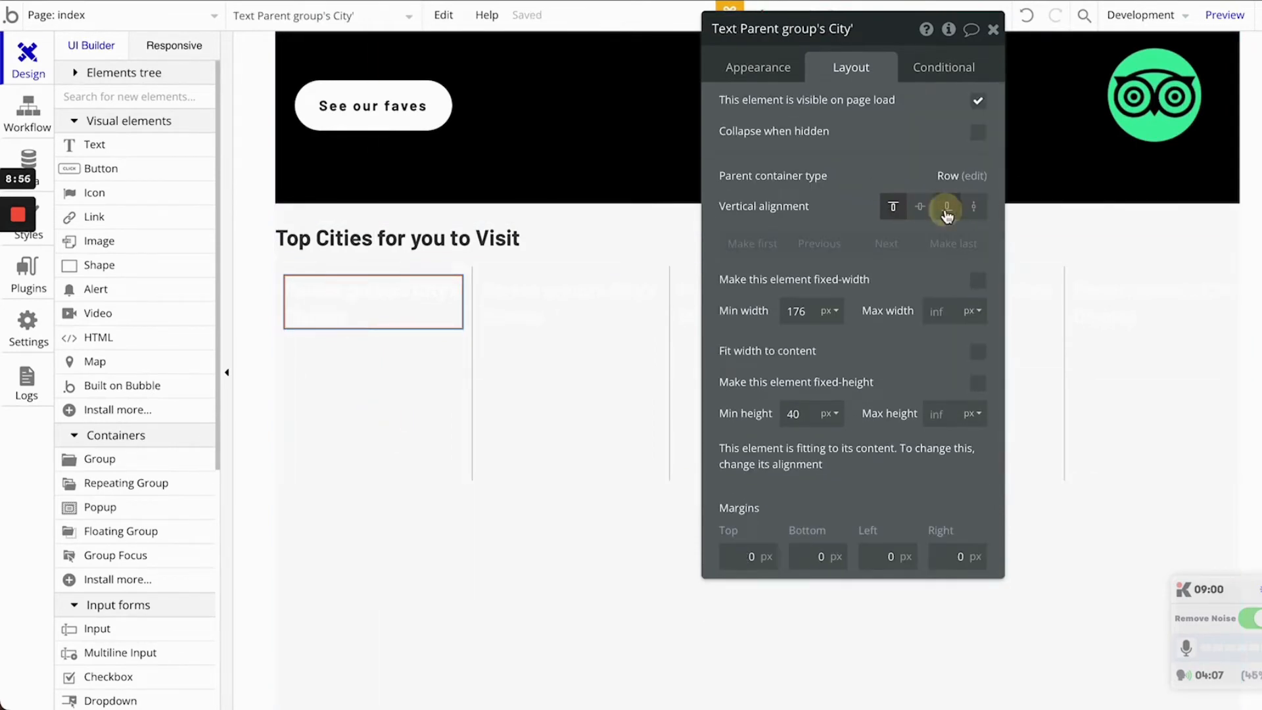
{"action": "left_click", "coordinate": [993, 31]}
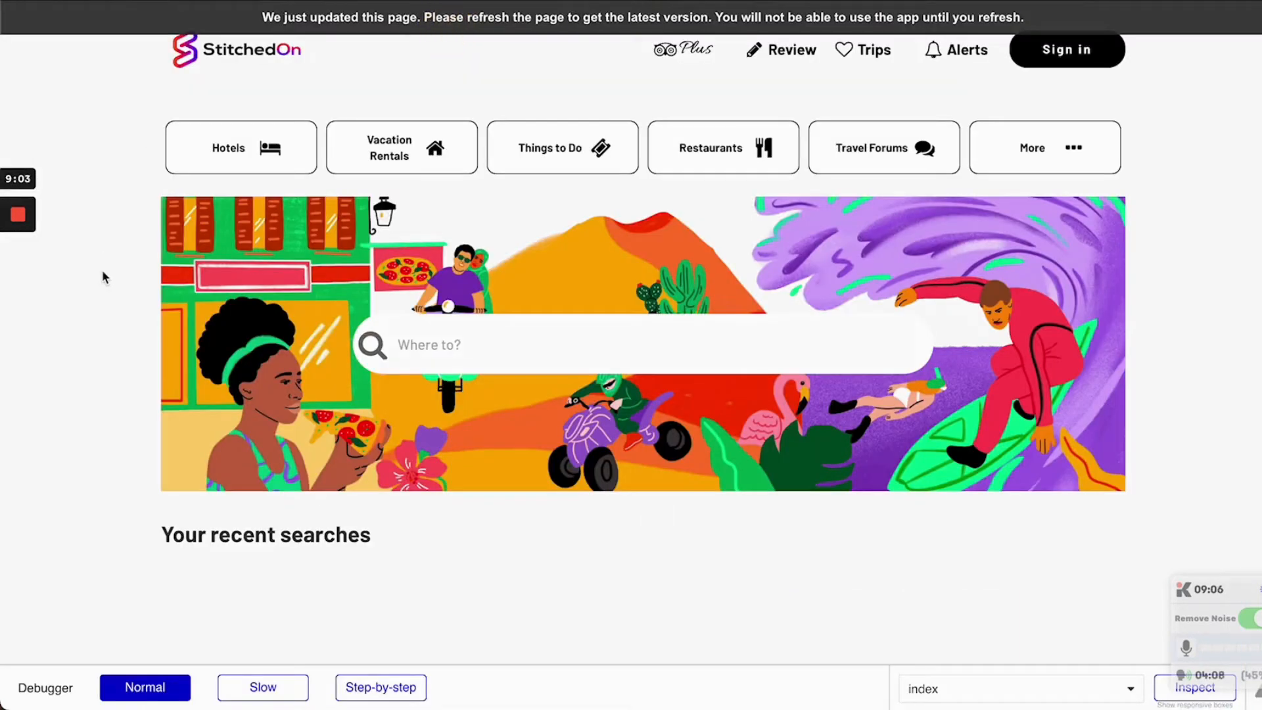
- Check the top cities section in the preview and center-align the city name text in the editor
{"action": "scroll", "coordinate": [103, 276], "scroll_direction": "down", "scroll_amount": 8}
{"action": "scroll", "coordinate": [102, 276], "scroll_direction": "down", "scroll_amount": 8}
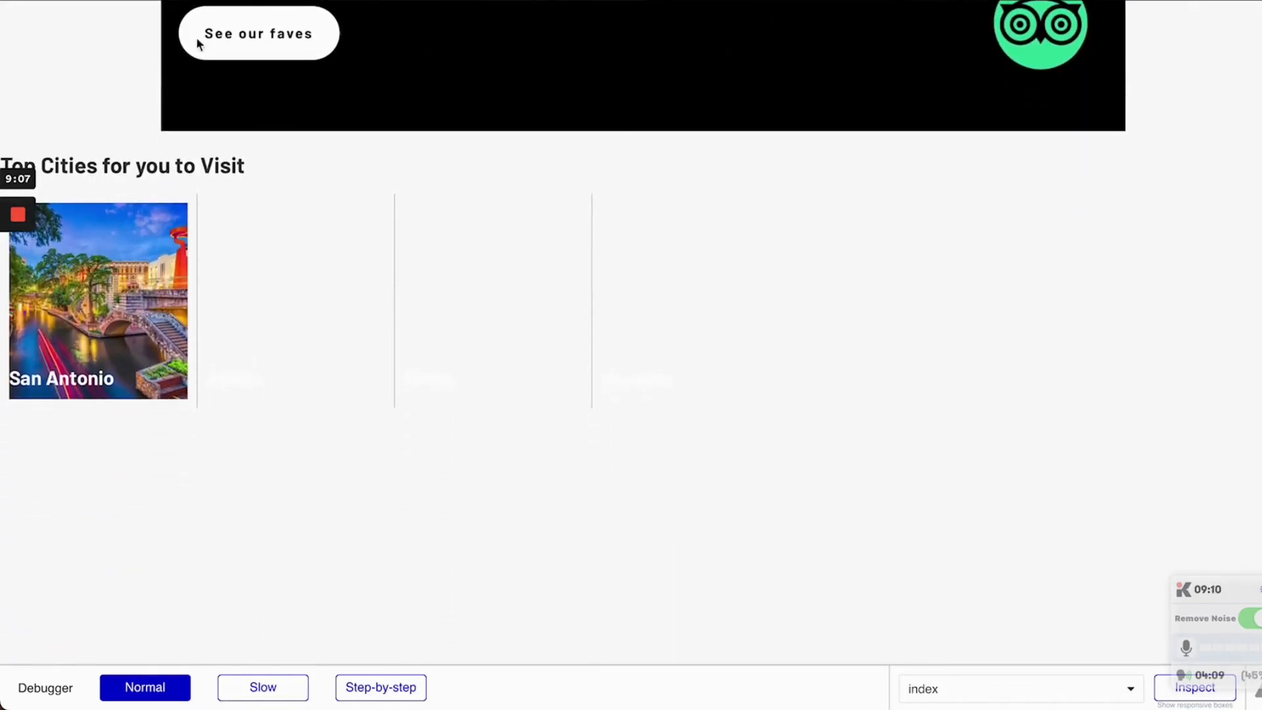
{"action": "left_click", "coordinate": [395, 0]}
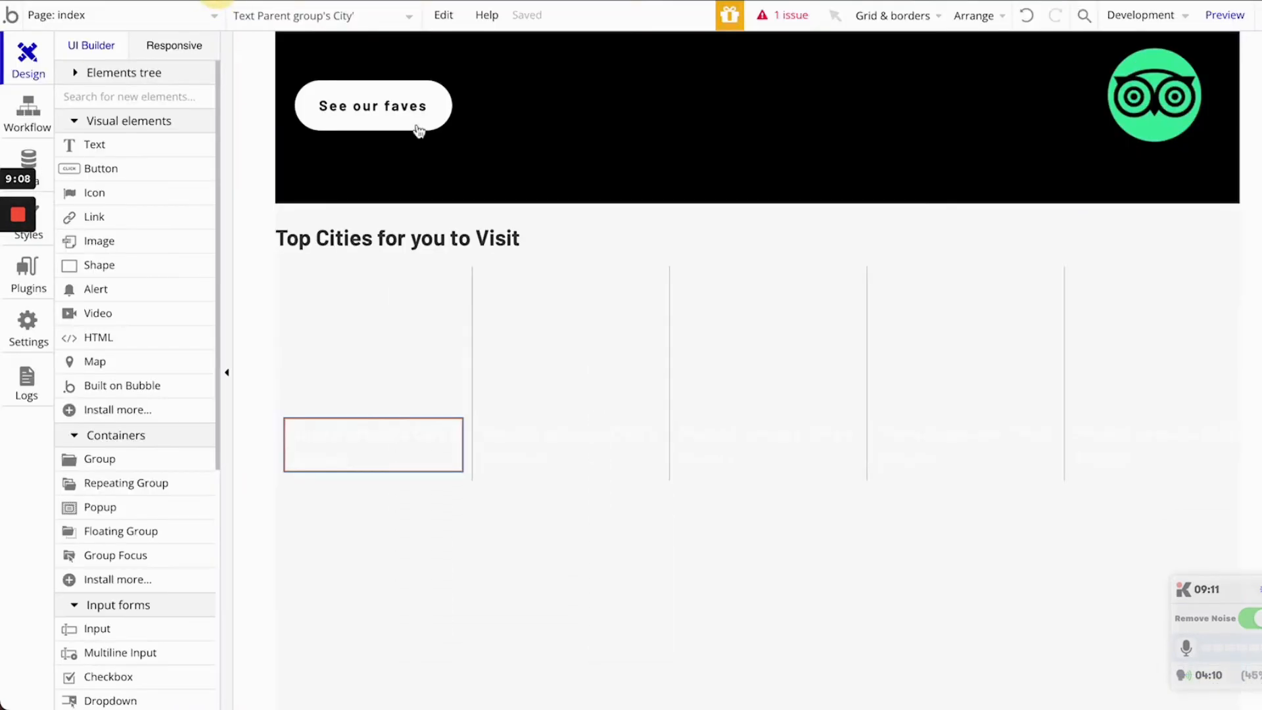
{"action": "left_click", "coordinate": [399, 444]}
{"action": "left_click", "coordinate": [399, 444]}
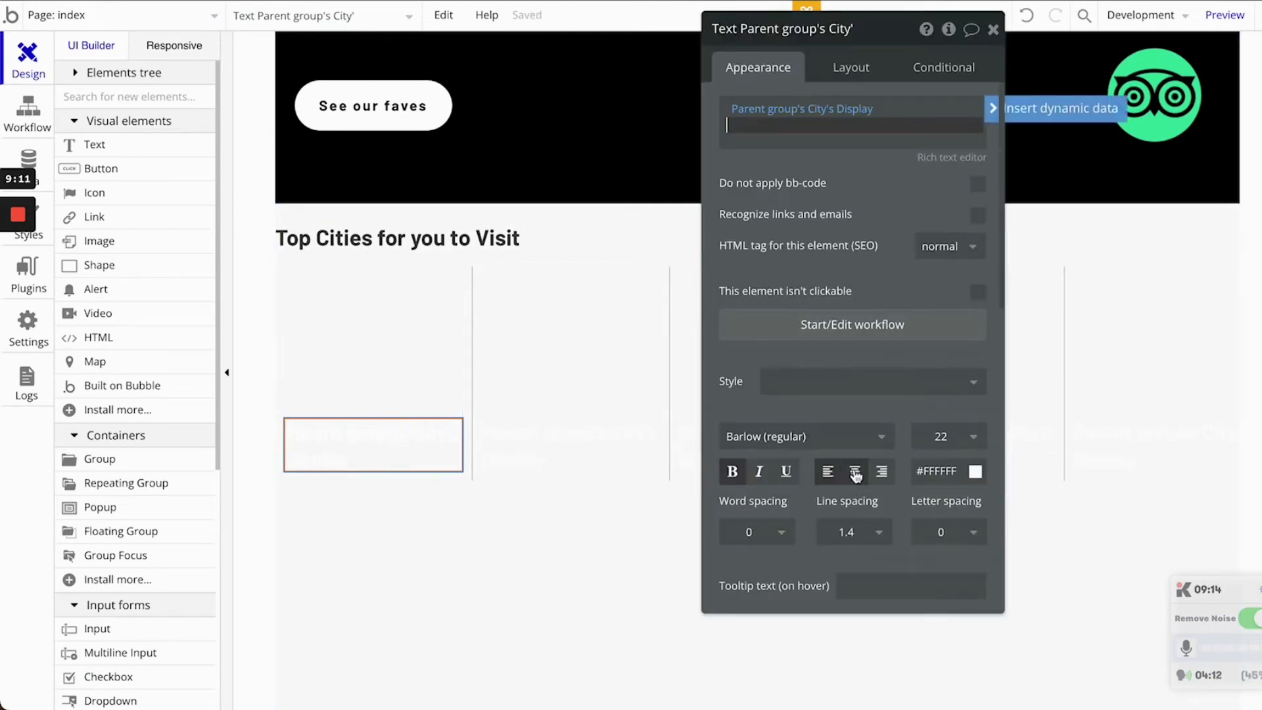
{"action": "left_click", "coordinate": [994, 31]}
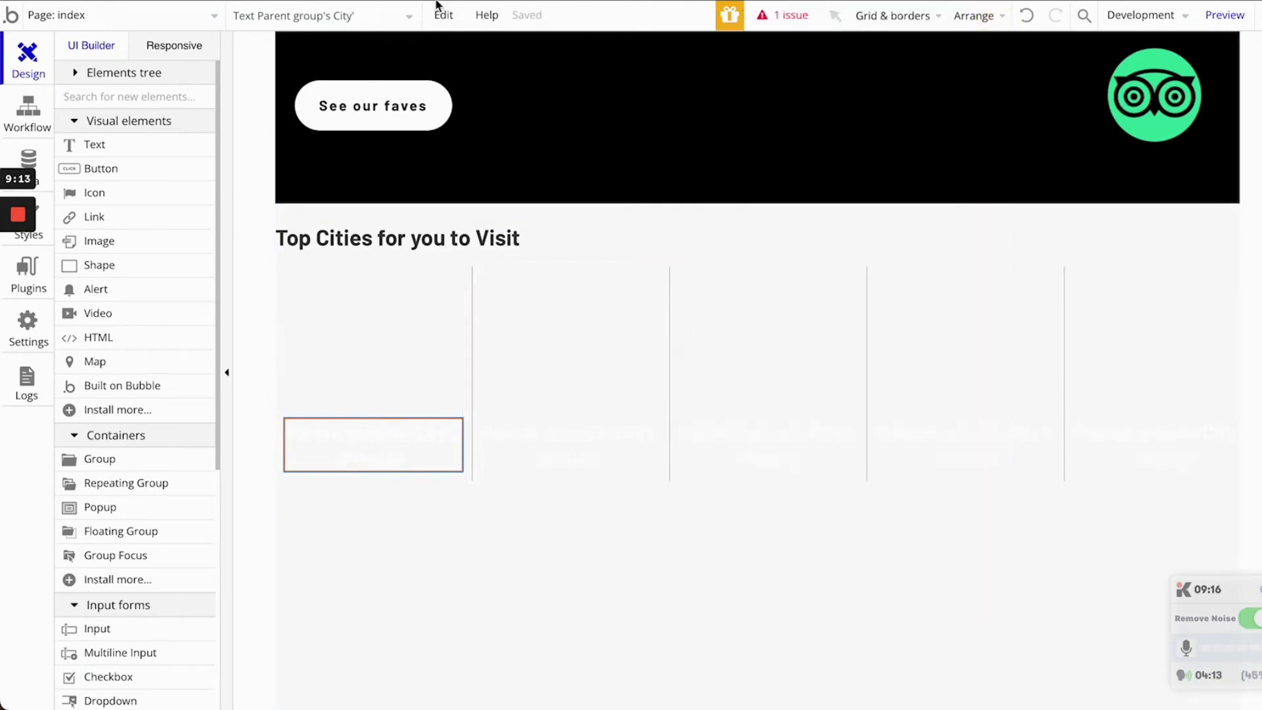
- Reload the page preview and check the city name alignment on the top cities cards
{"action": "left_click", "coordinate": [456, 1]}
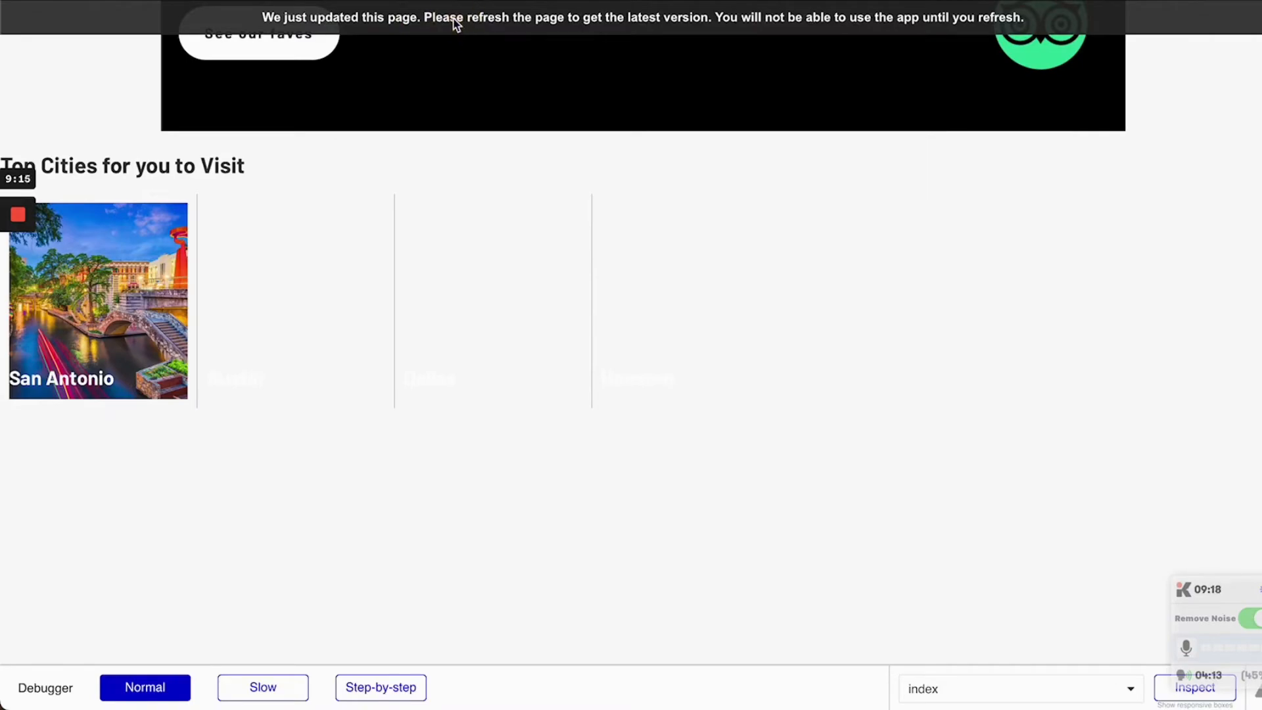
{"action": "key", "text": "super+r"}
{"action": "scroll", "coordinate": [270, 412], "scroll_direction": "down", "scroll_amount": 1}
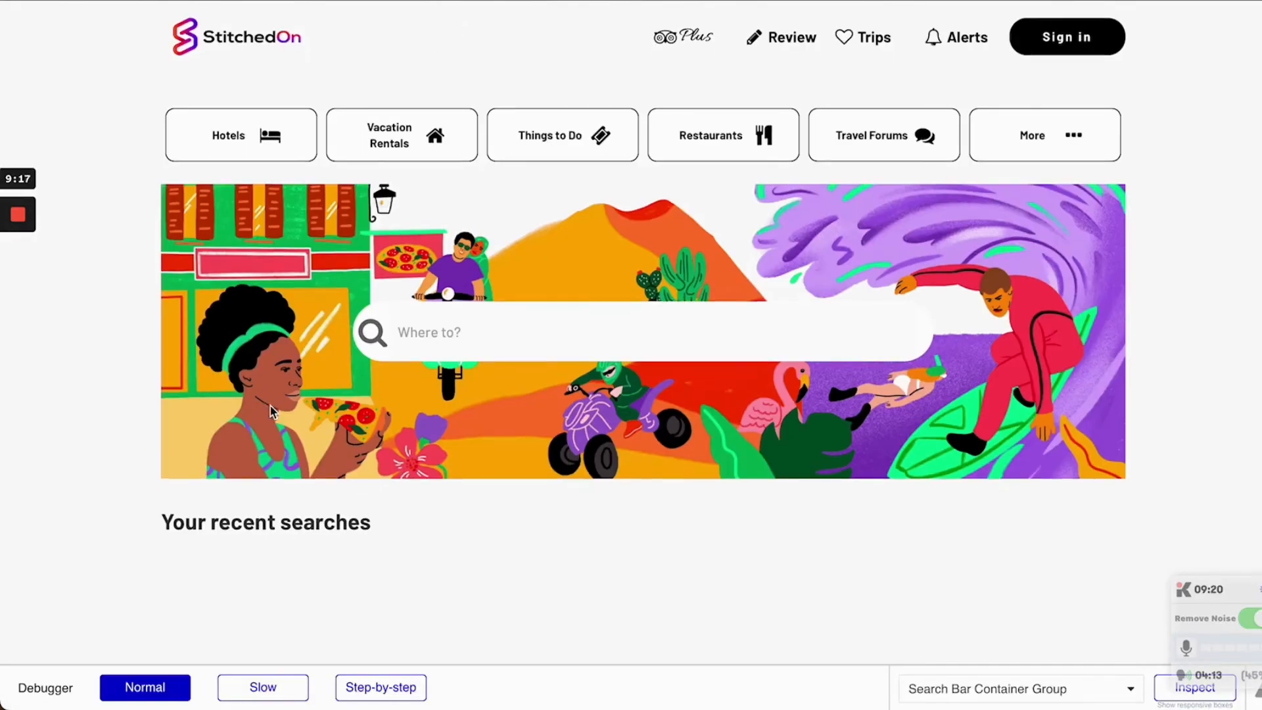
{"action": "scroll", "coordinate": [272, 412], "scroll_direction": "down", "scroll_amount": 15}
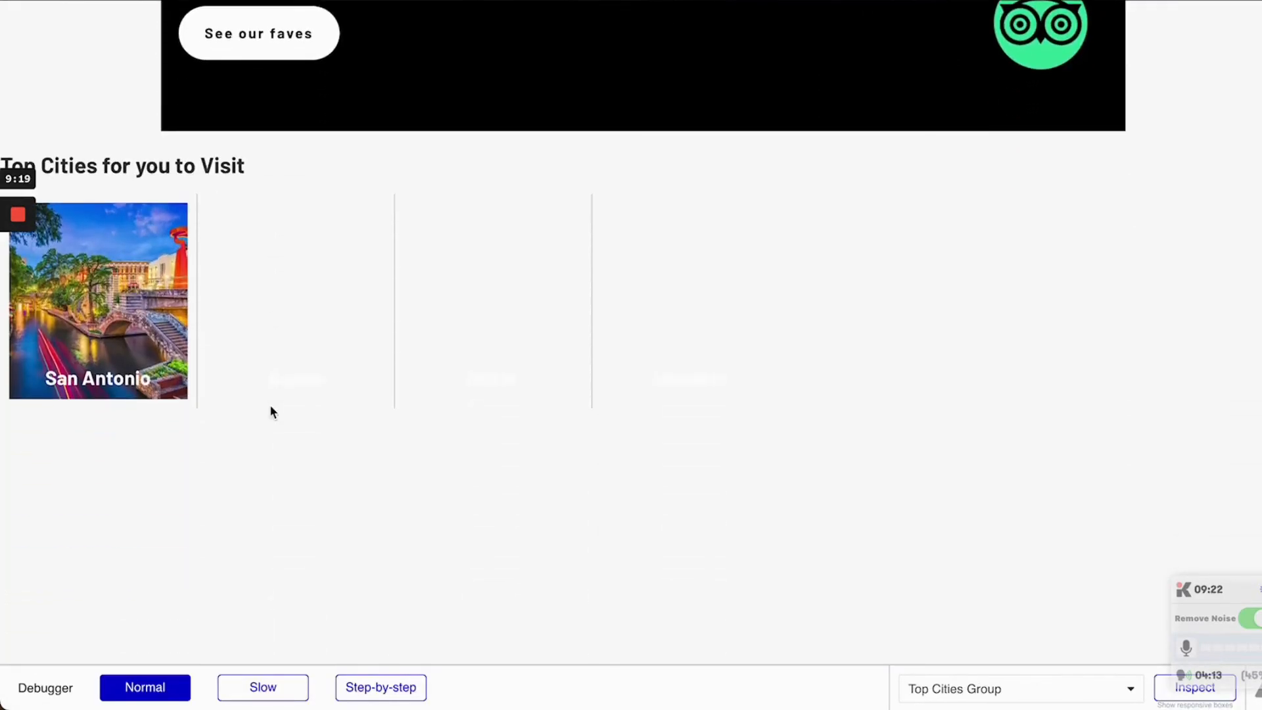
- Open the City option set in the editor's data section and search Google Images for "Austin"
{"action": "left_click", "coordinate": [192, 0]}
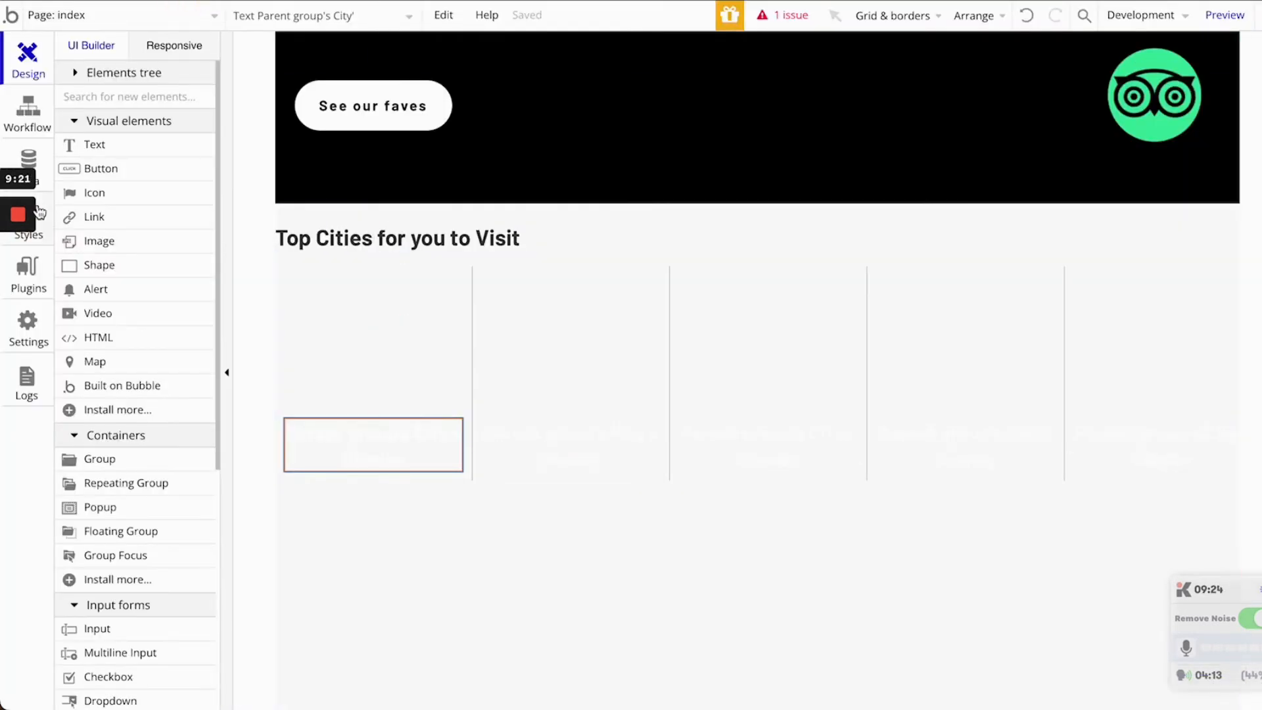
{"action": "left_click", "coordinate": [40, 154]}
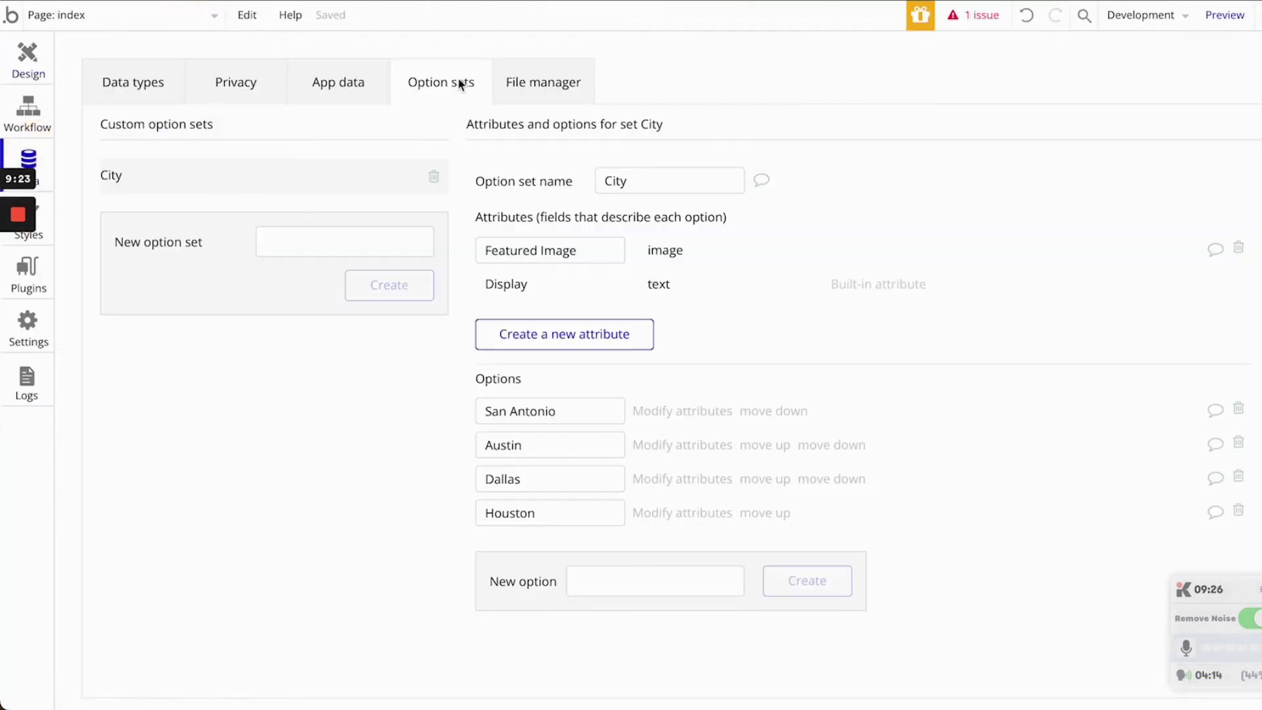
{"action": "left_click", "coordinate": [1151, 1]}
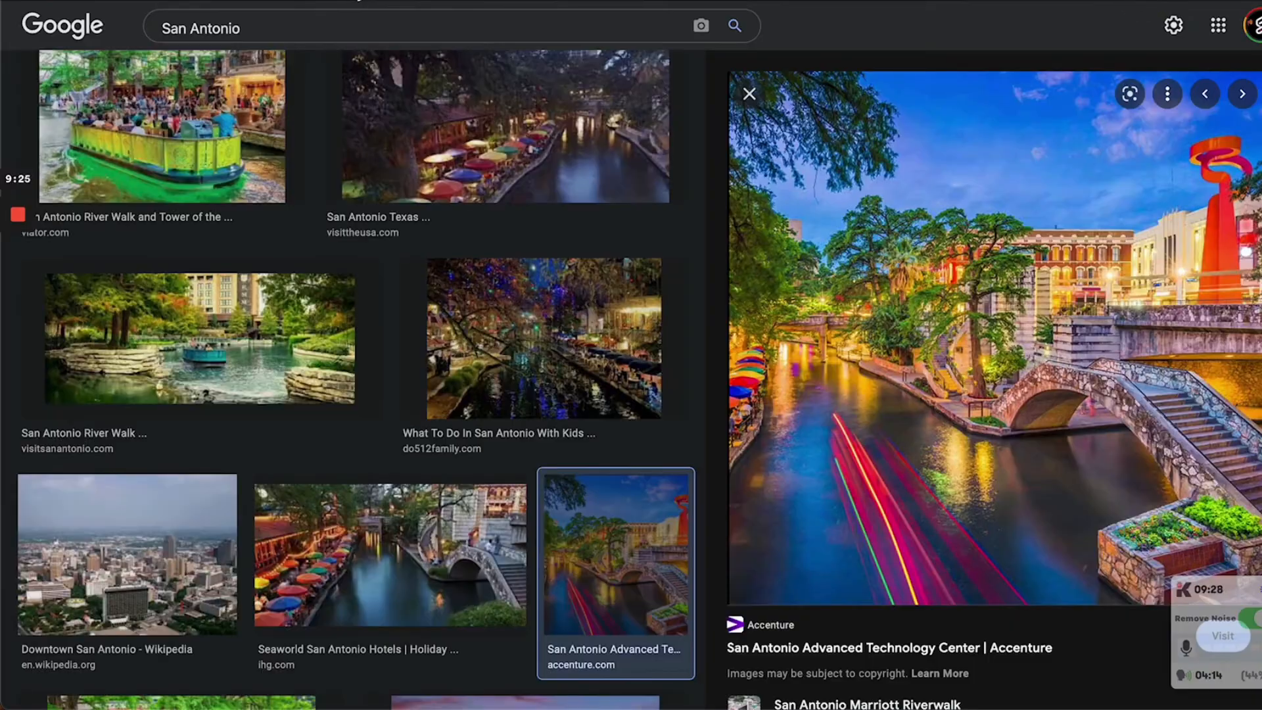
{"action": "left_click_drag", "start_coordinate": [310, 28], "coordinate": [4, 1]}
{"action": "type", "text": "Austin"}
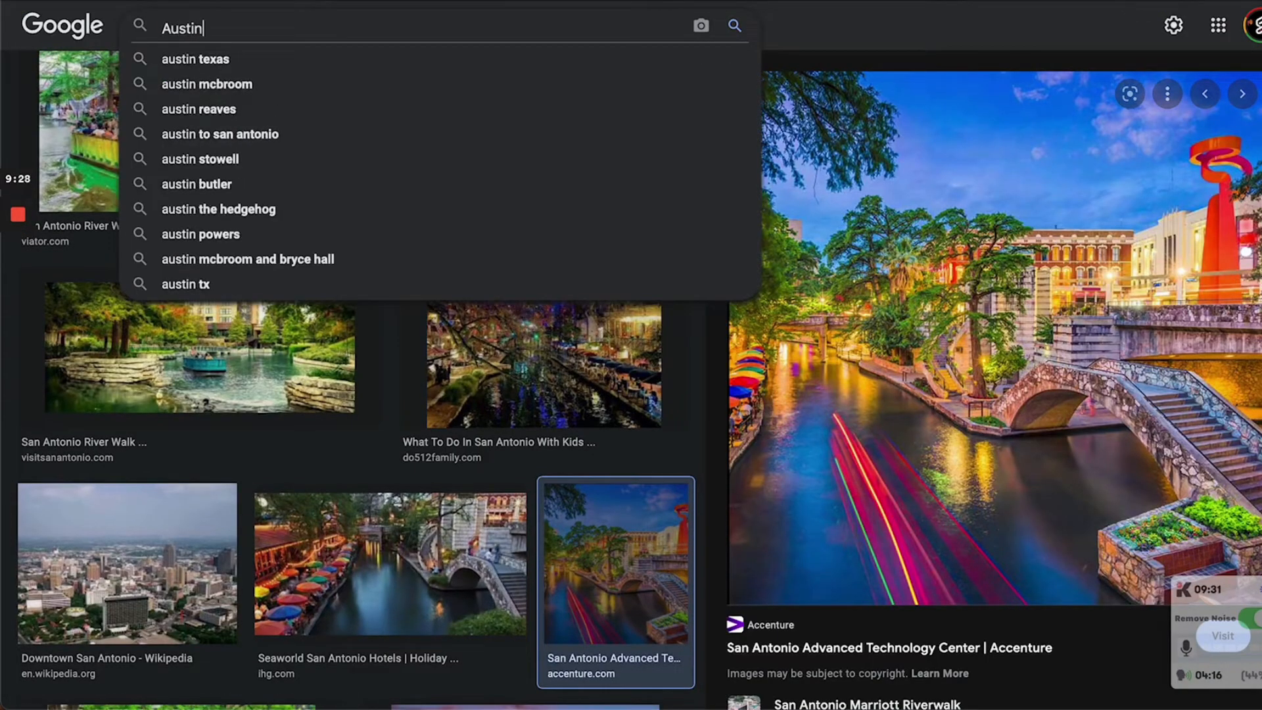
{"action": "key", "text": "Return"}
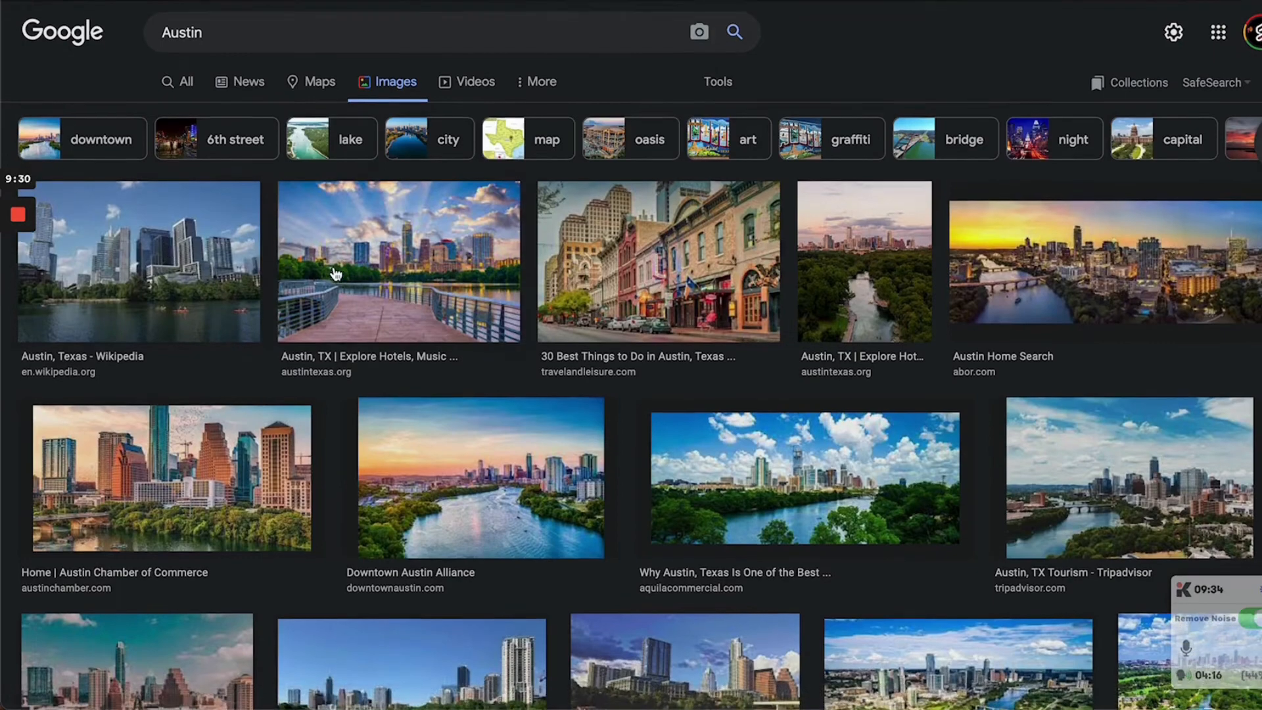
- Open PureWow's aerial Austin photo from the image results and save it to the computer as .webp
{"action": "scroll", "coordinate": [670, 258], "scroll_direction": "down", "scroll_amount": 1}
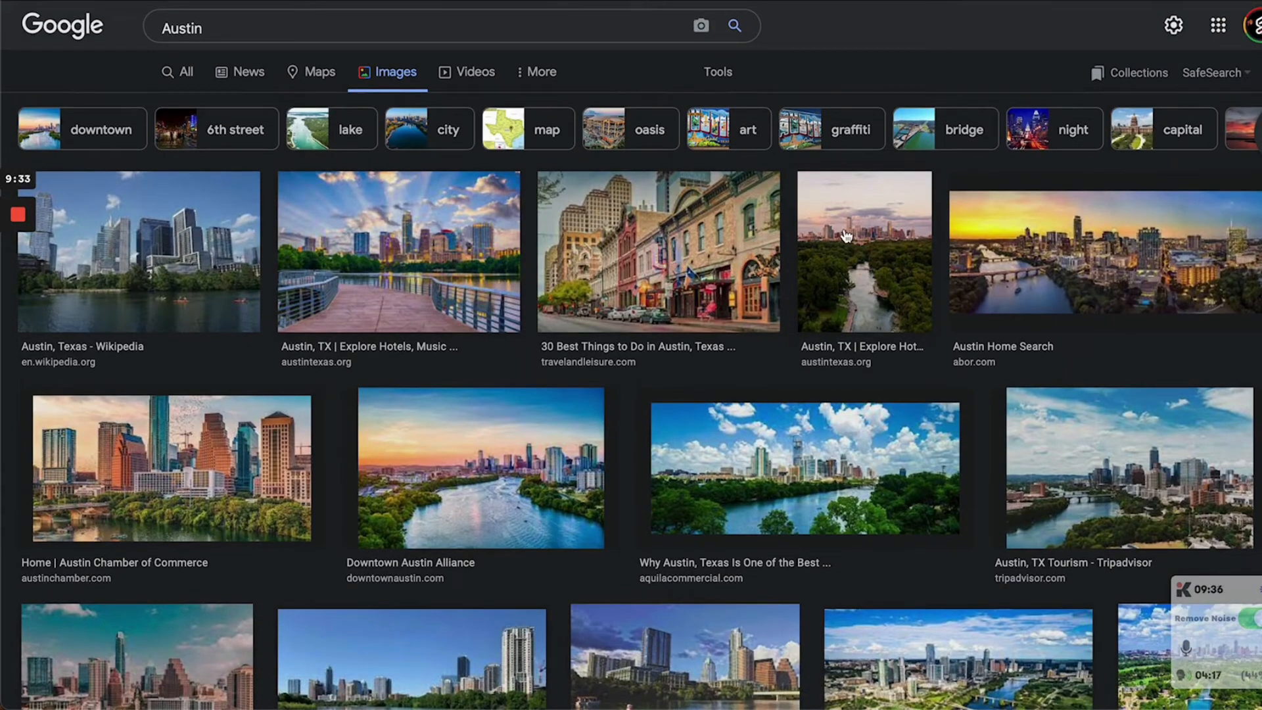
{"action": "scroll", "coordinate": [838, 156], "scroll_direction": "down", "scroll_amount": 6}
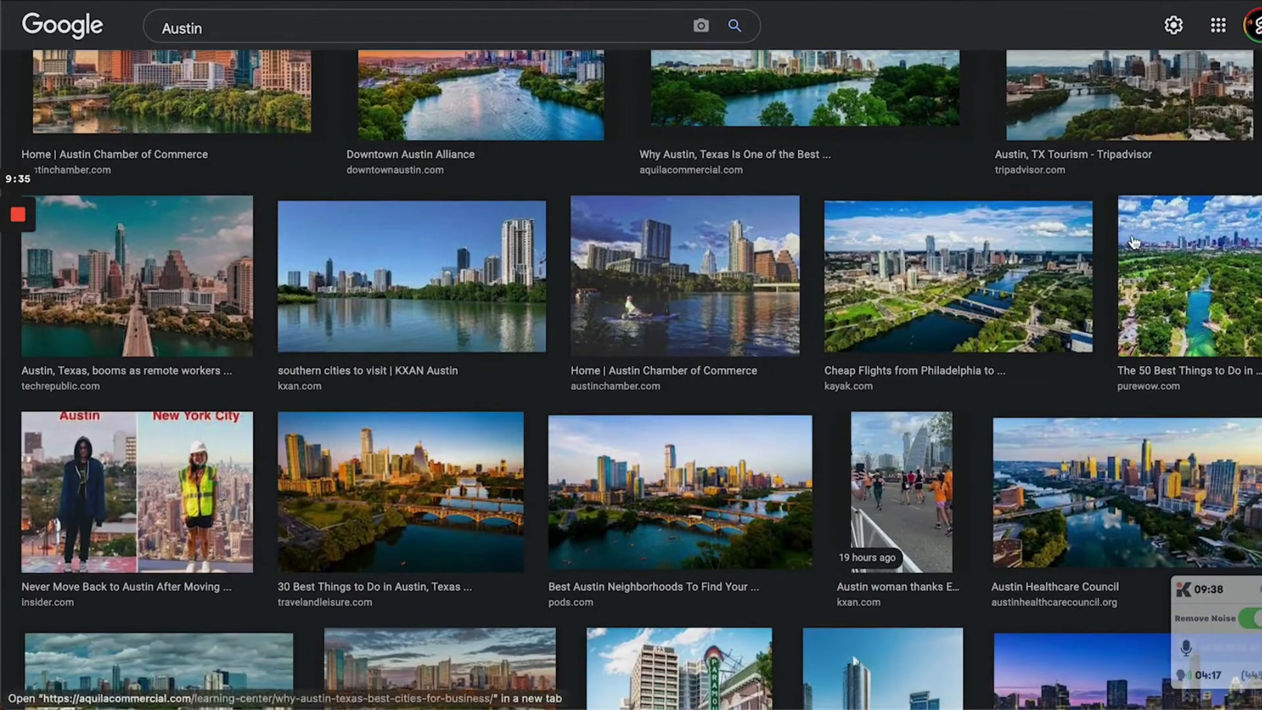
{"action": "left_click", "coordinate": [1134, 242]}
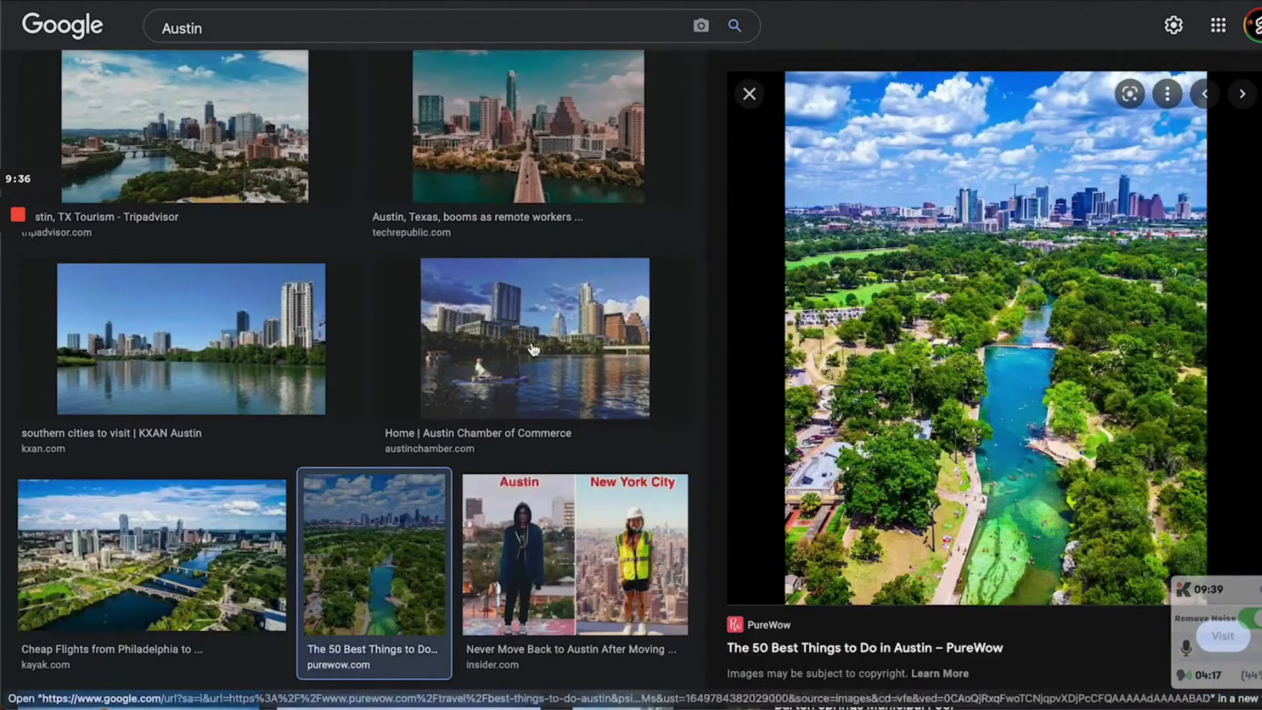
{"action": "right_click", "coordinate": [907, 288]}
{"action": "left_click", "coordinate": [964, 552]}
{"action": "key", "text": "Return"}
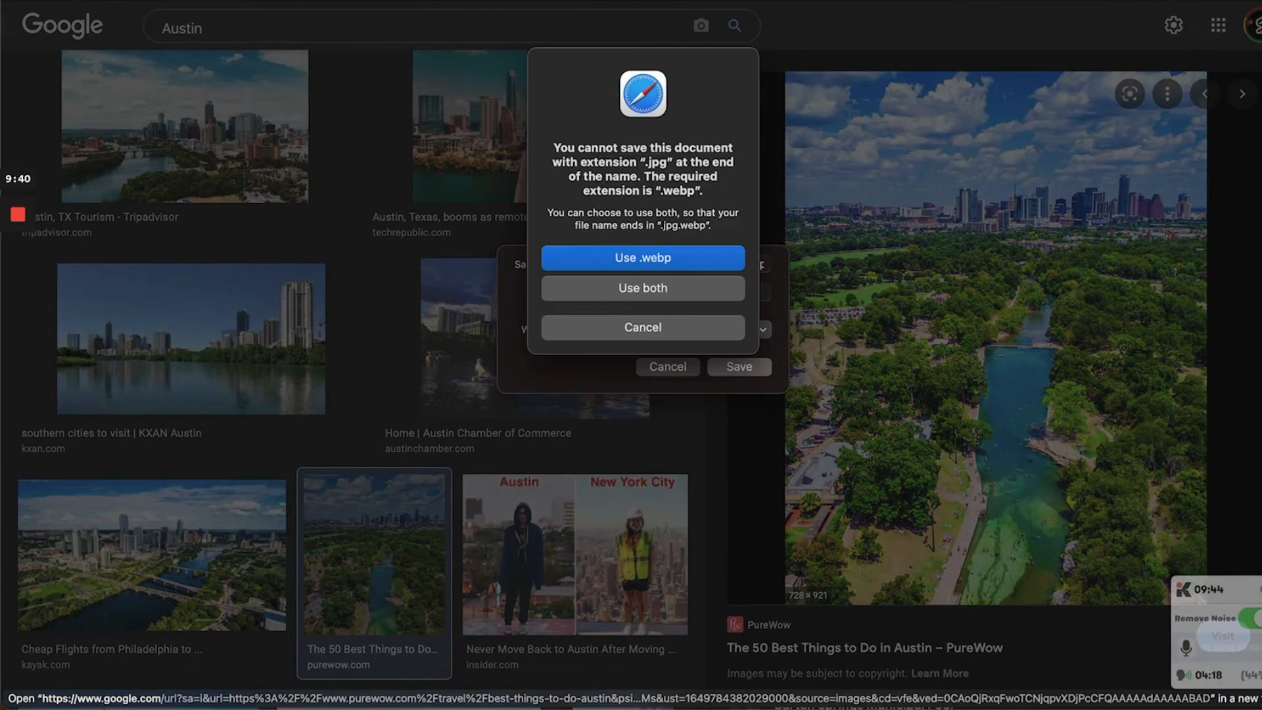
{"action": "left_click", "coordinate": [673, 267]}
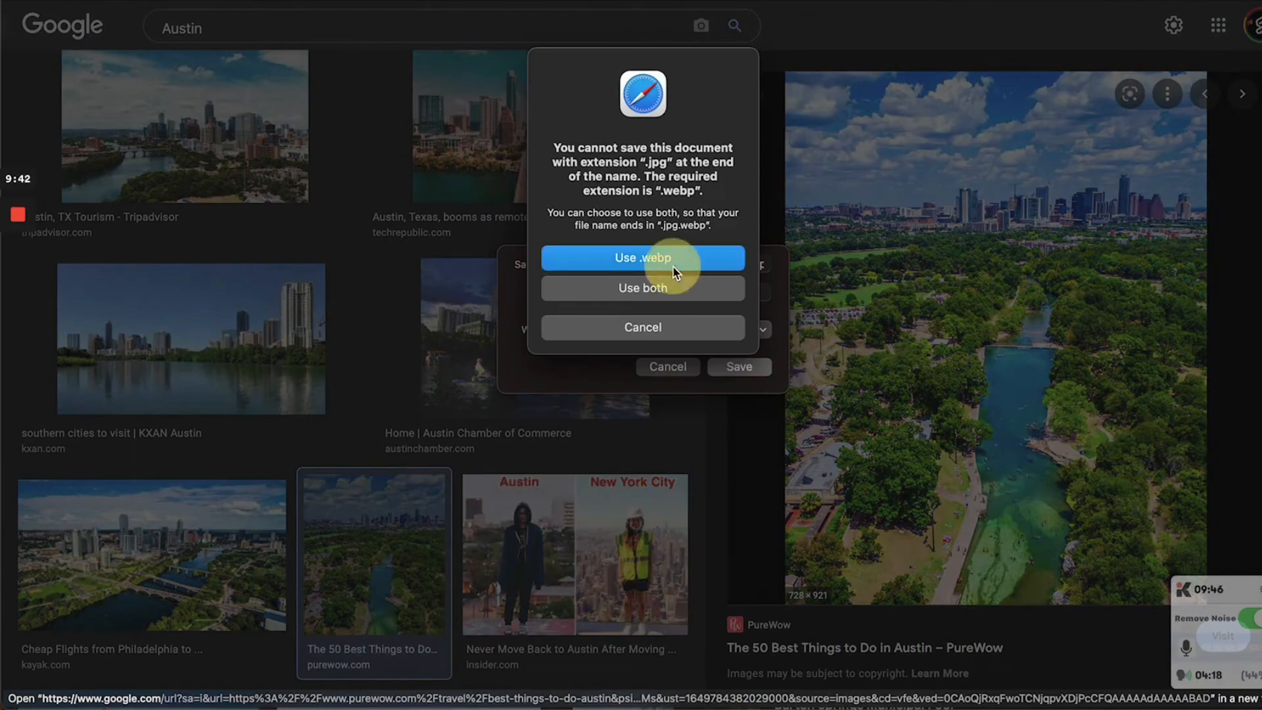
- Upload the downloaded Austin photo as the Austin option's Featured Image in the City option set and save it
{"action": "key", "text": "super+Tab"}
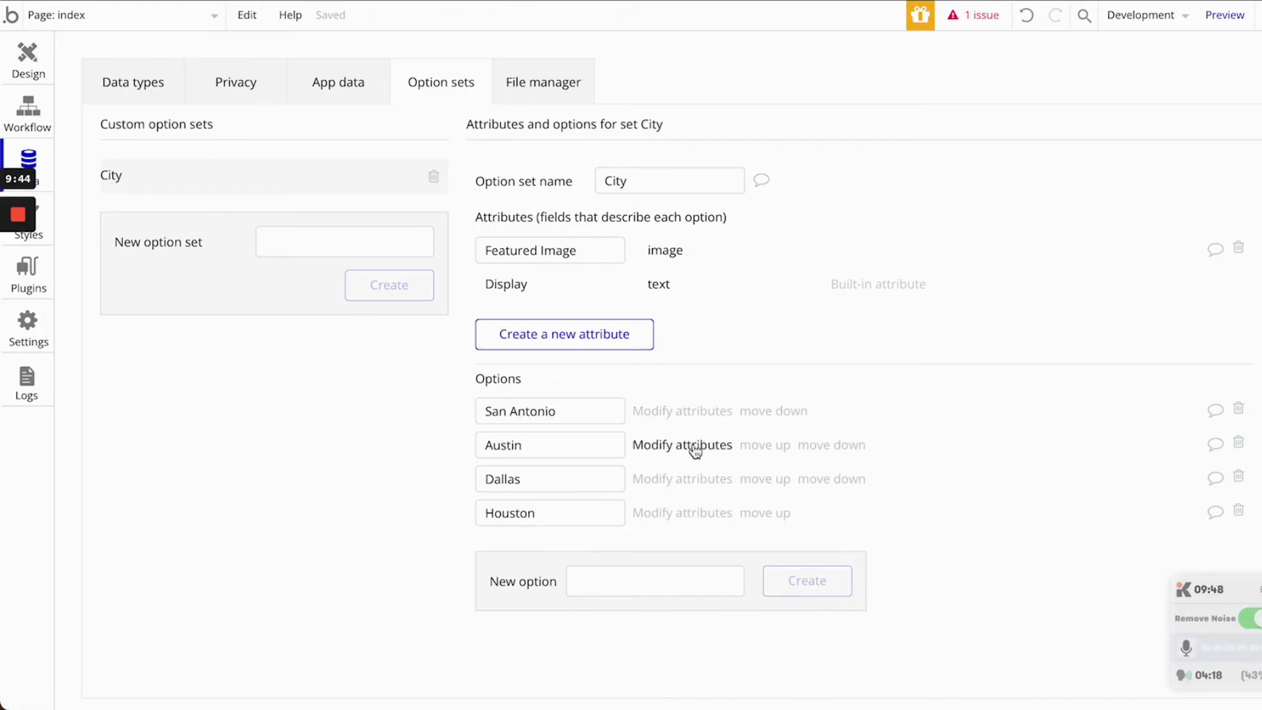
{"action": "left_click", "coordinate": [696, 447]}
{"action": "left_click", "coordinate": [592, 125]}
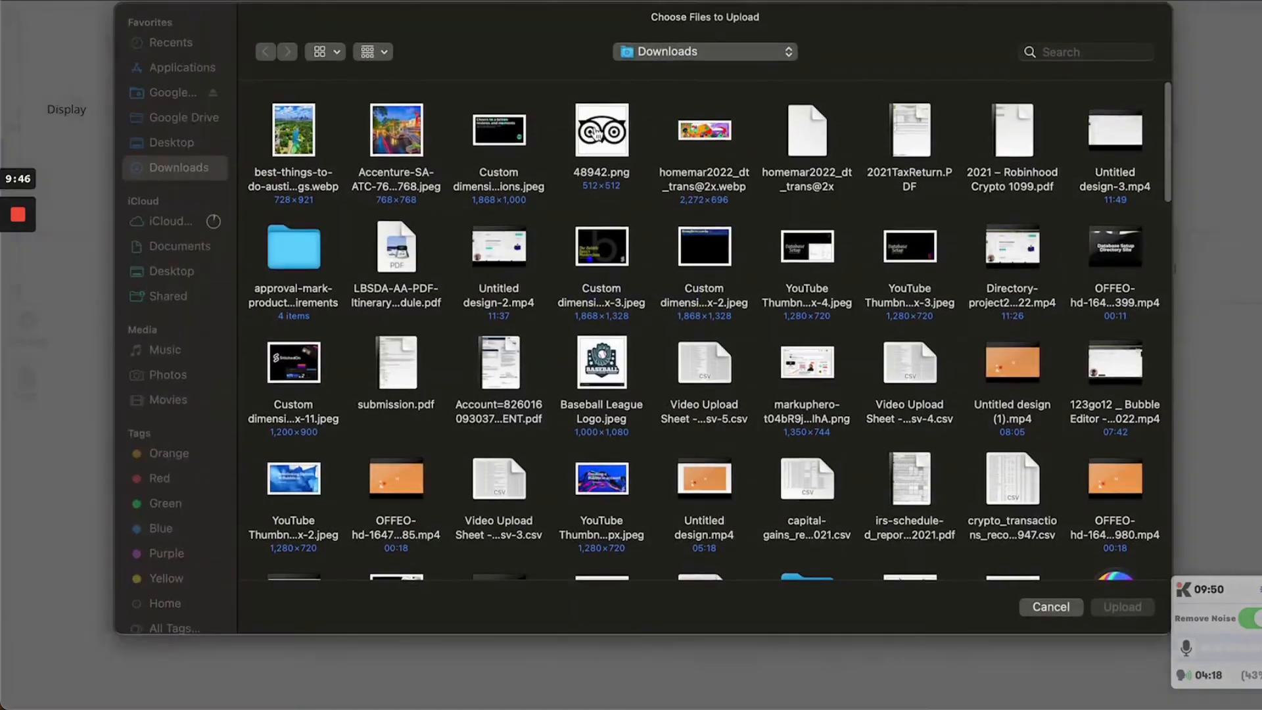
{"action": "double_click", "coordinate": [293, 132]}
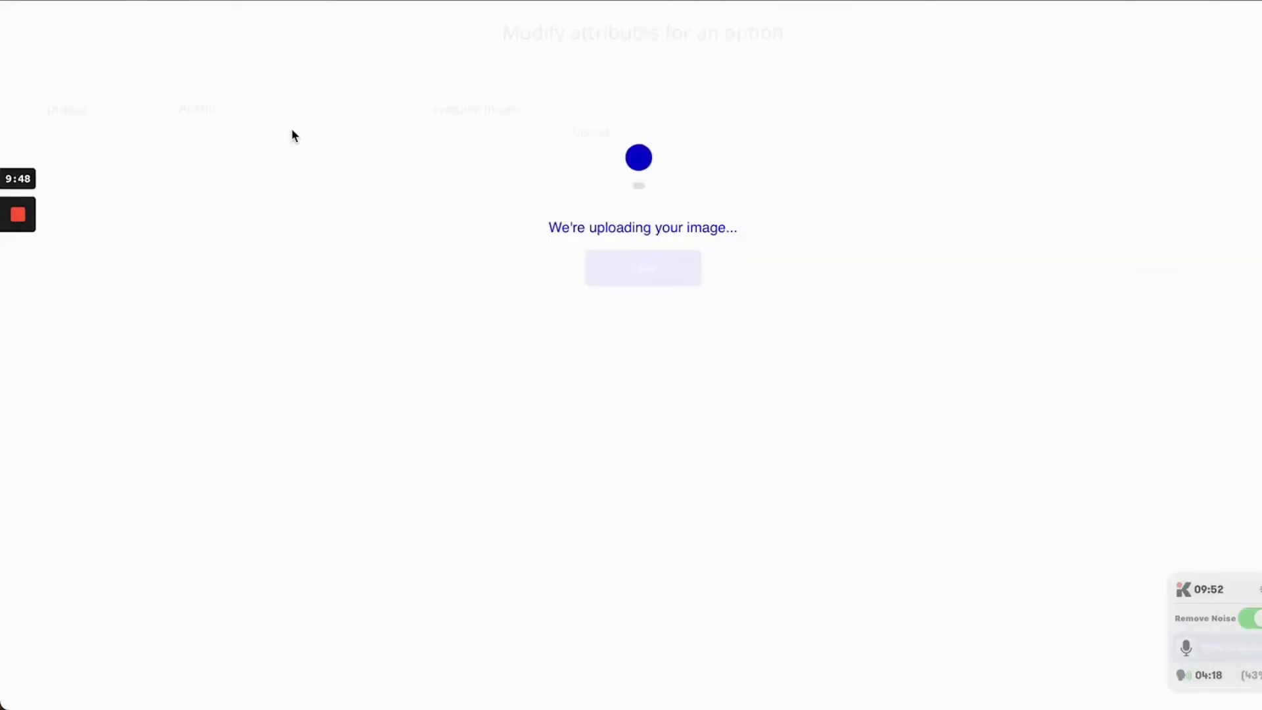
{"action": "left_click", "coordinate": [643, 273]}
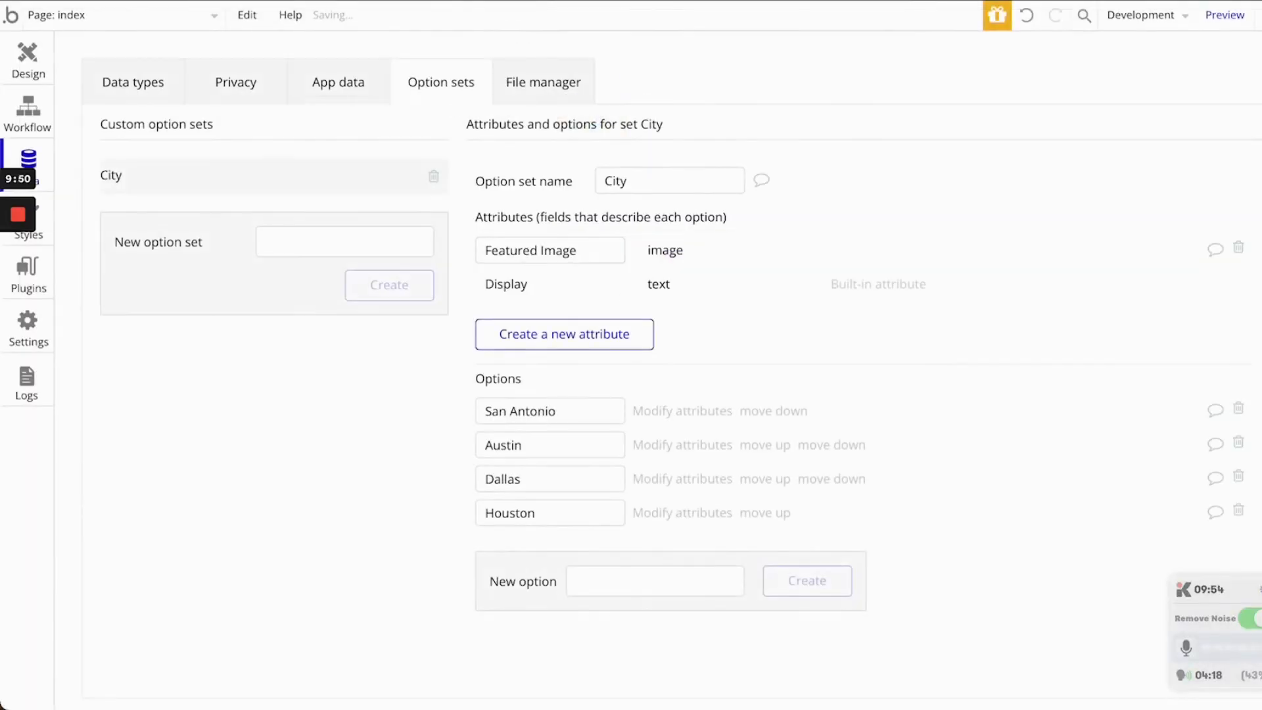
- Return to Google Images and search for "Dallas"
{"action": "left_click", "coordinate": [1174, 0]}
{"action": "double_click", "coordinate": [437, 30]}
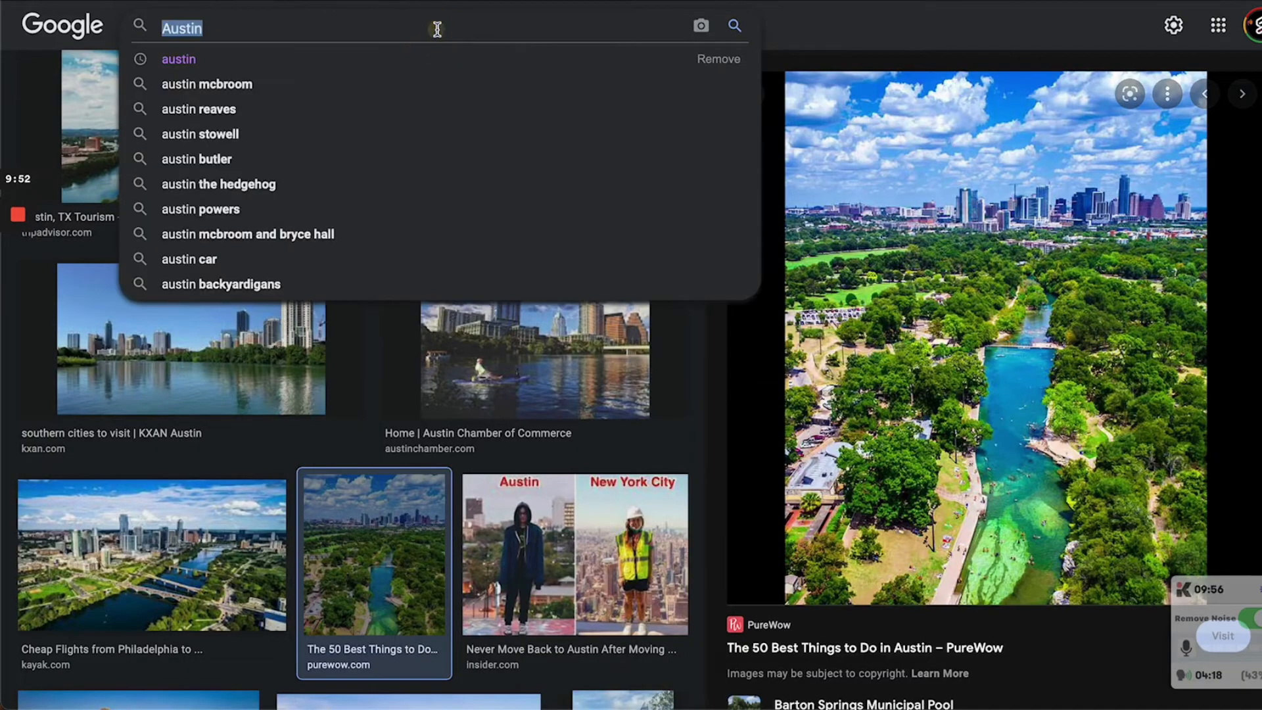
{"action": "type", "text": "Dallas"}
{"action": "key", "text": "Return"}
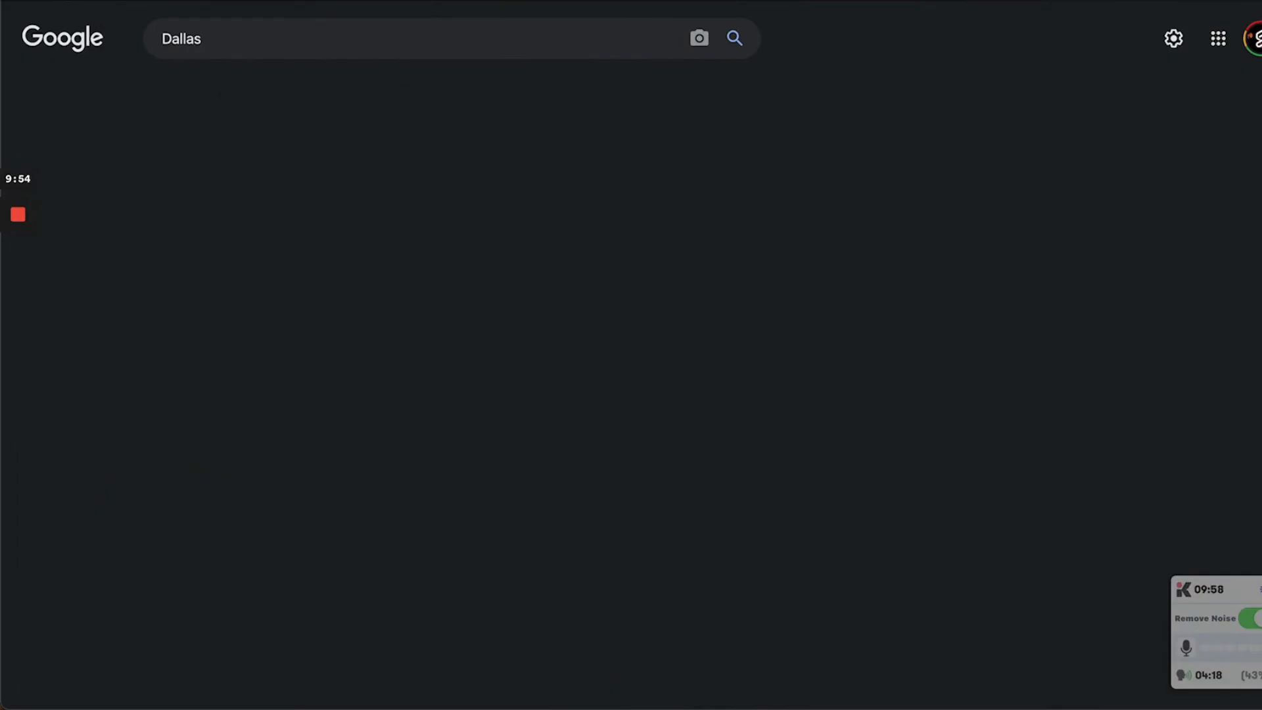
- Browse the Dallas image results and open the portrait skyline photo from marcusmillichap.com
{"action": "scroll", "coordinate": [361, 292], "scroll_direction": "down", "scroll_amount": 4}
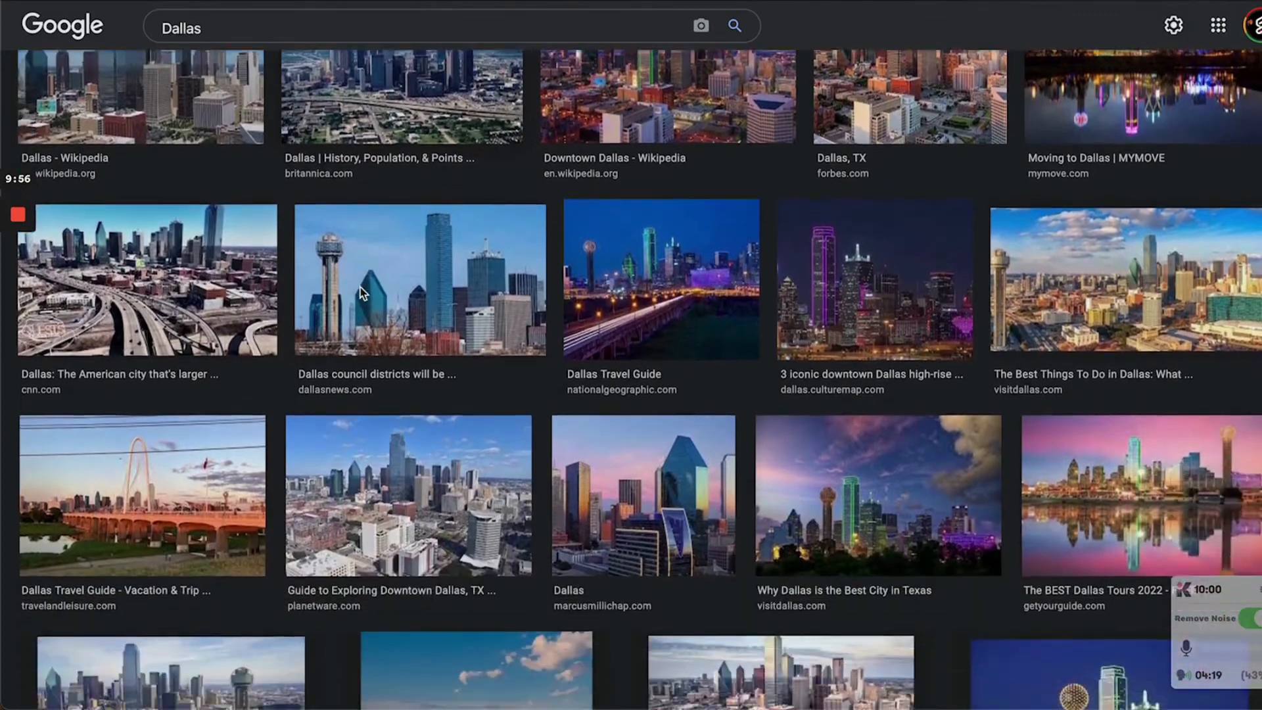
{"action": "scroll", "coordinate": [361, 292], "scroll_direction": "down", "scroll_amount": 3}
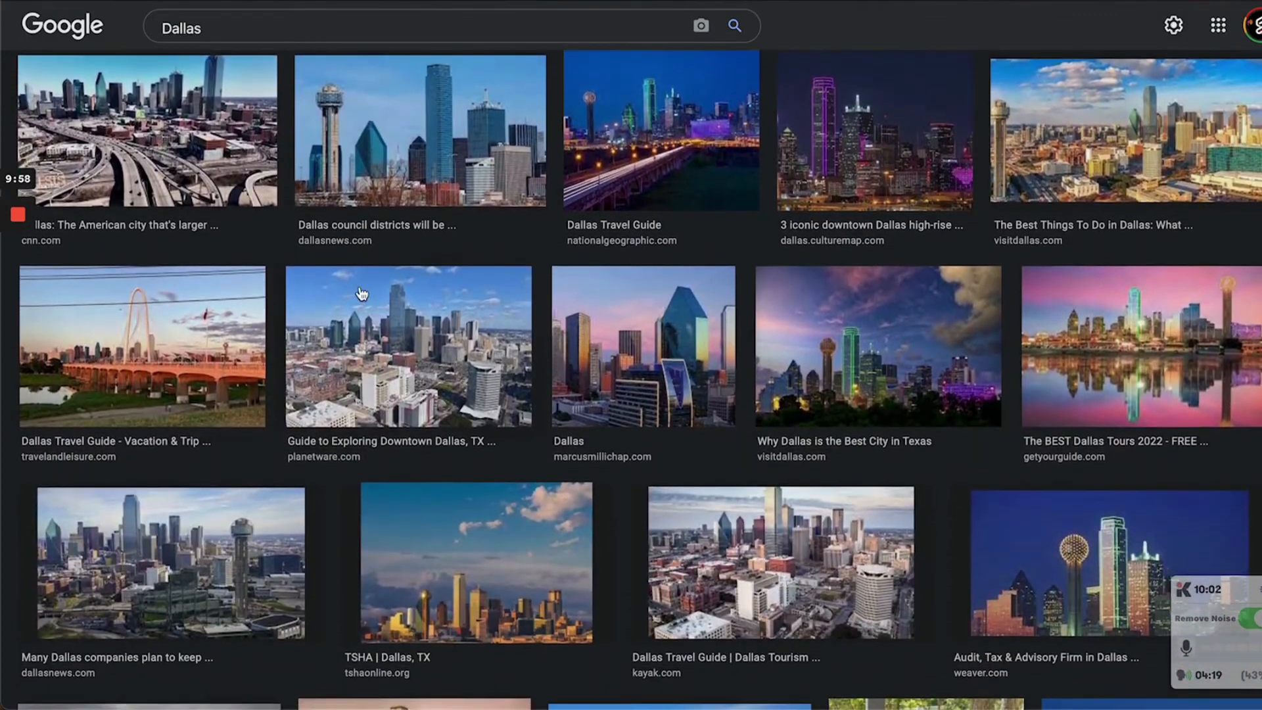
{"action": "scroll", "coordinate": [362, 293], "scroll_direction": "down", "scroll_amount": 6}
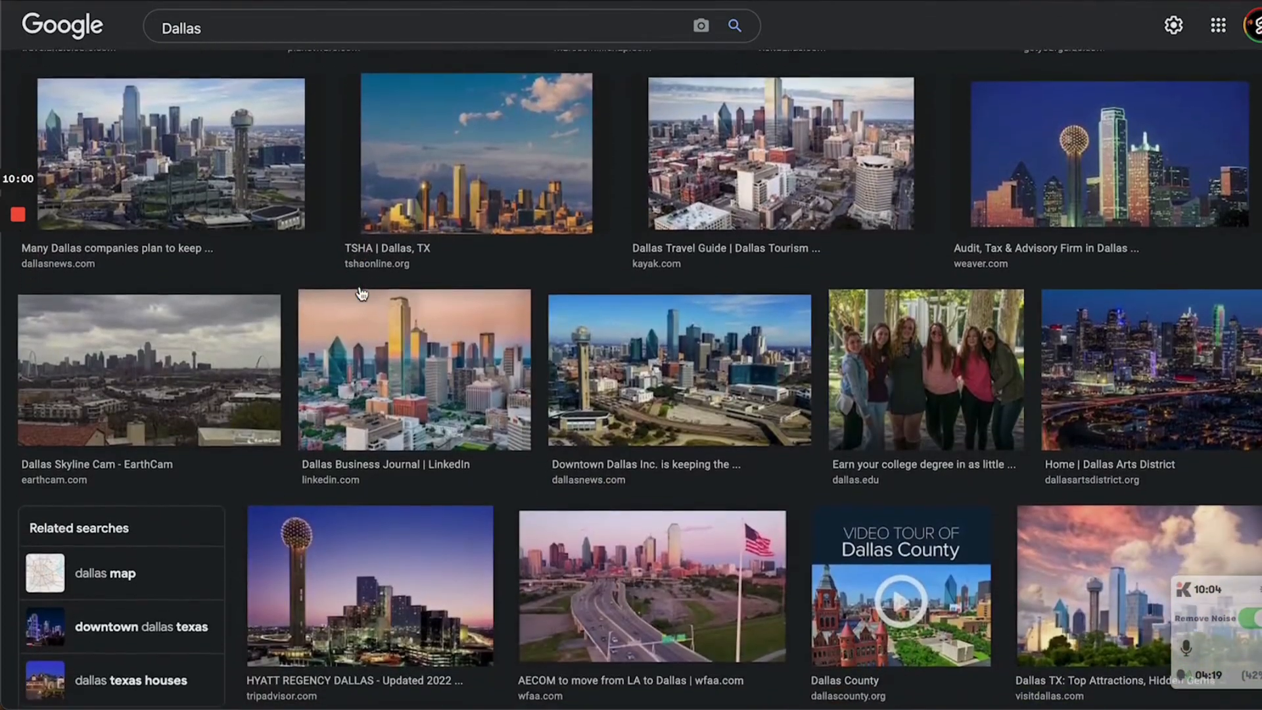
{"action": "scroll", "coordinate": [361, 293], "scroll_direction": "down", "scroll_amount": 7}
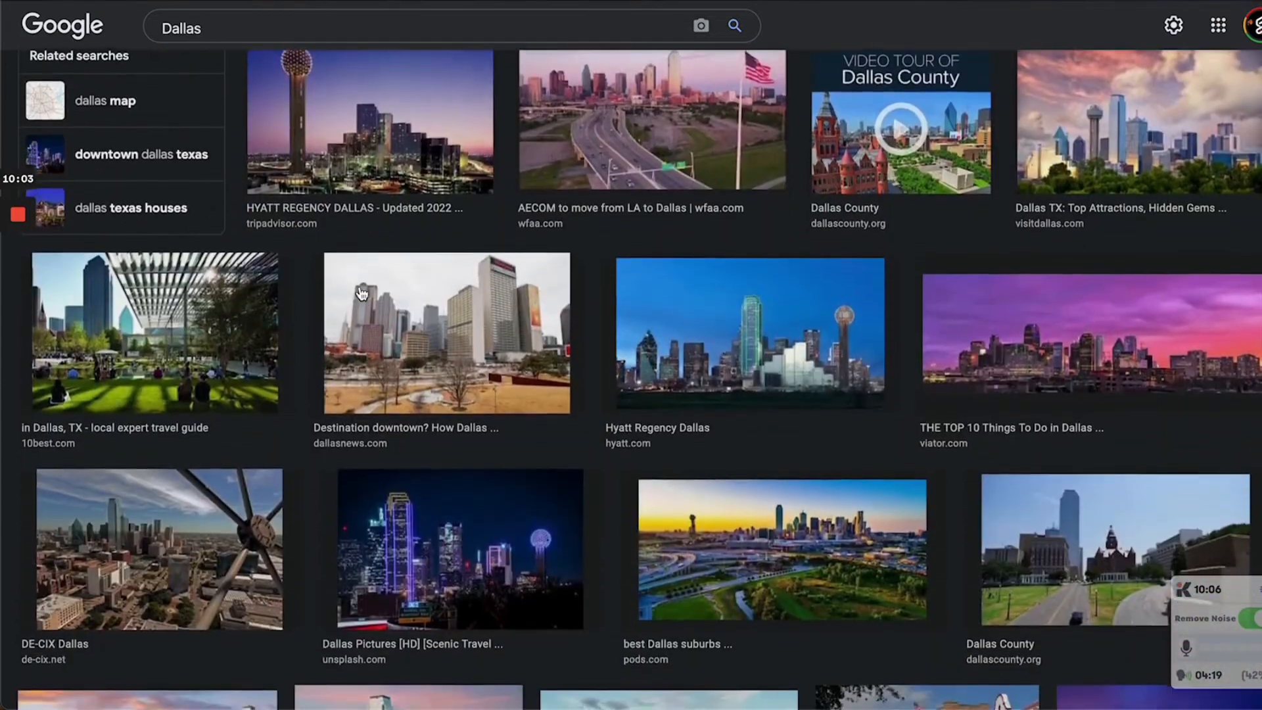
{"action": "scroll", "coordinate": [362, 293], "scroll_direction": "down", "scroll_amount": 3}
{"action": "scroll", "coordinate": [361, 294], "scroll_direction": "down", "scroll_amount": 6}
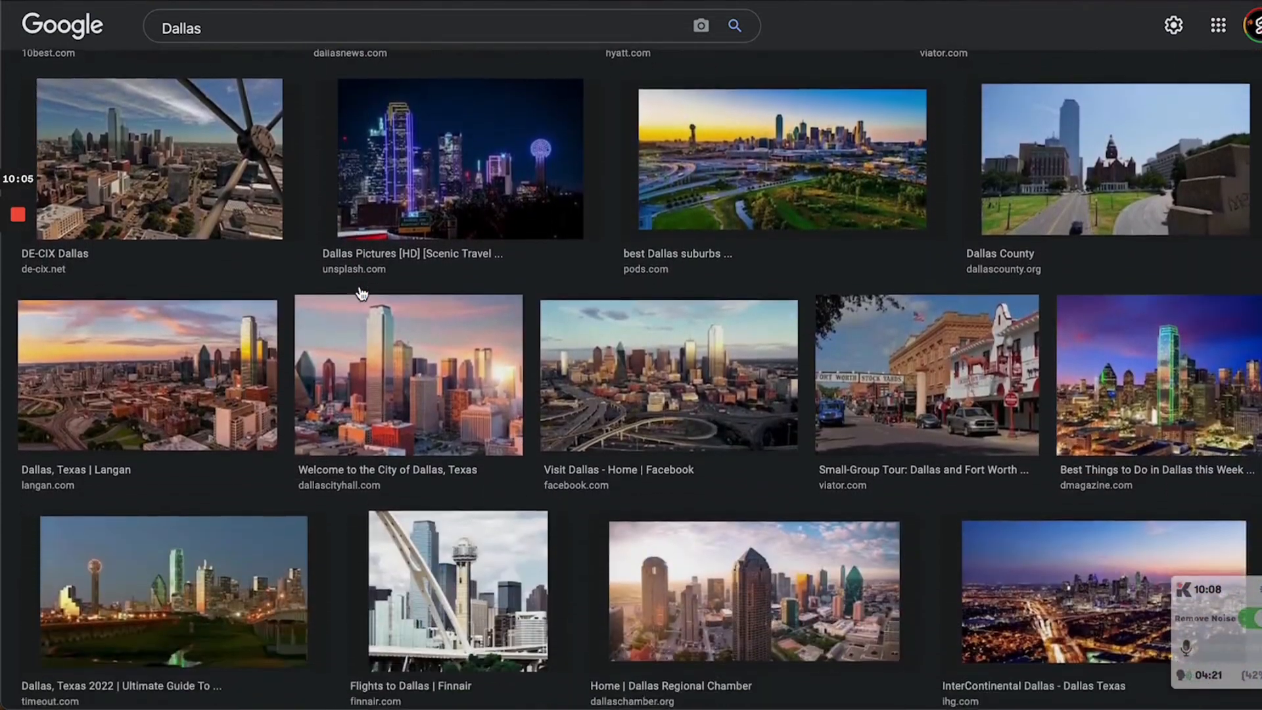
{"action": "scroll", "coordinate": [361, 293], "scroll_direction": "down", "scroll_amount": 5}
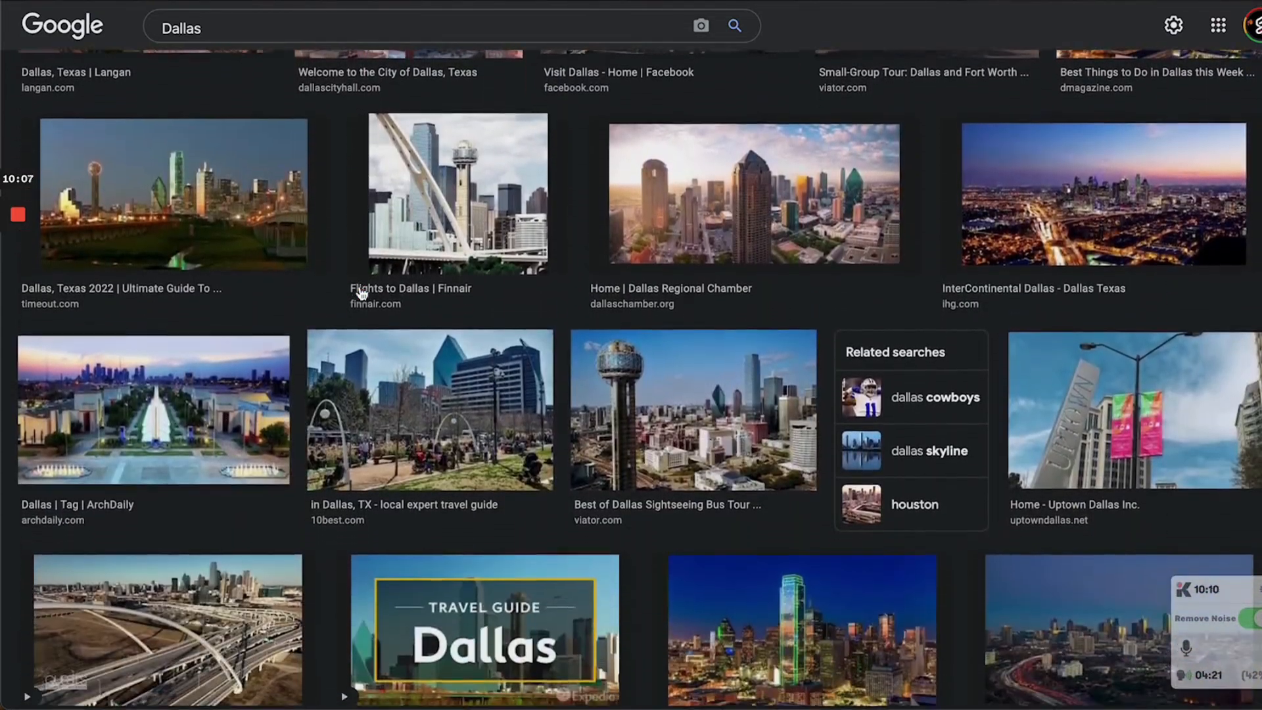
{"action": "scroll", "coordinate": [361, 294], "scroll_direction": "down", "scroll_amount": 4}
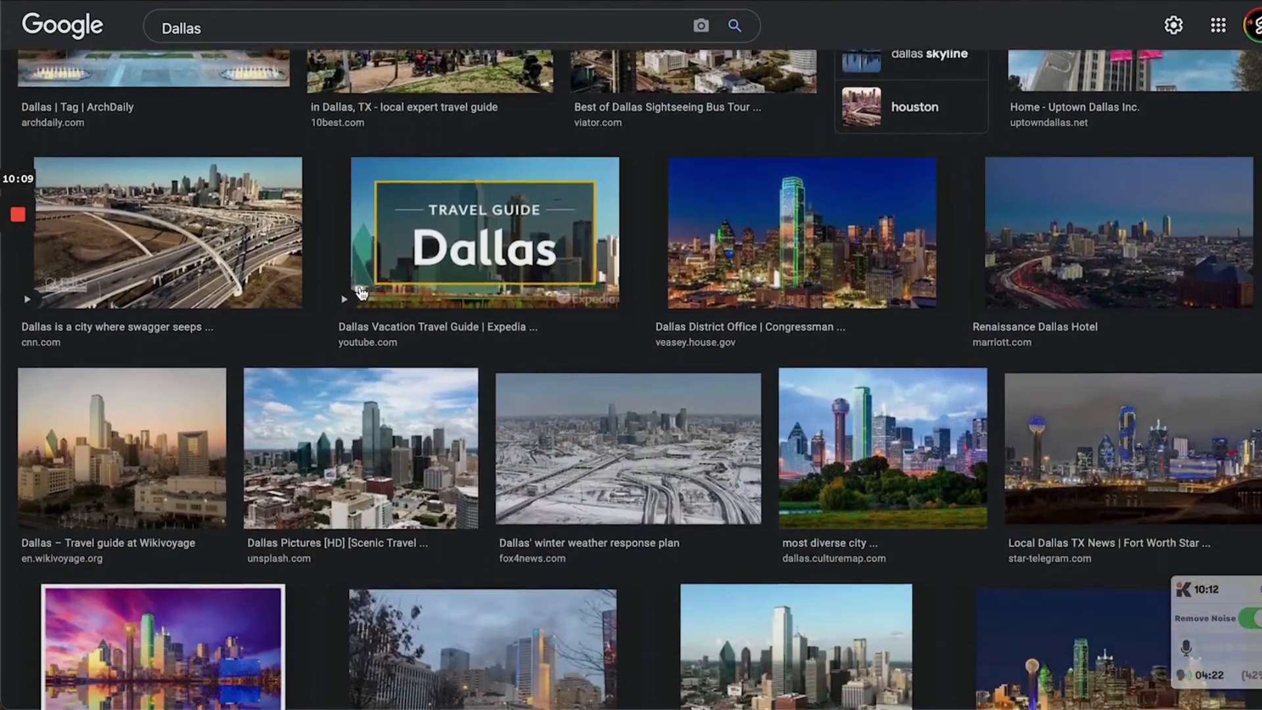
{"action": "scroll", "coordinate": [361, 293], "scroll_direction": "down", "scroll_amount": 5}
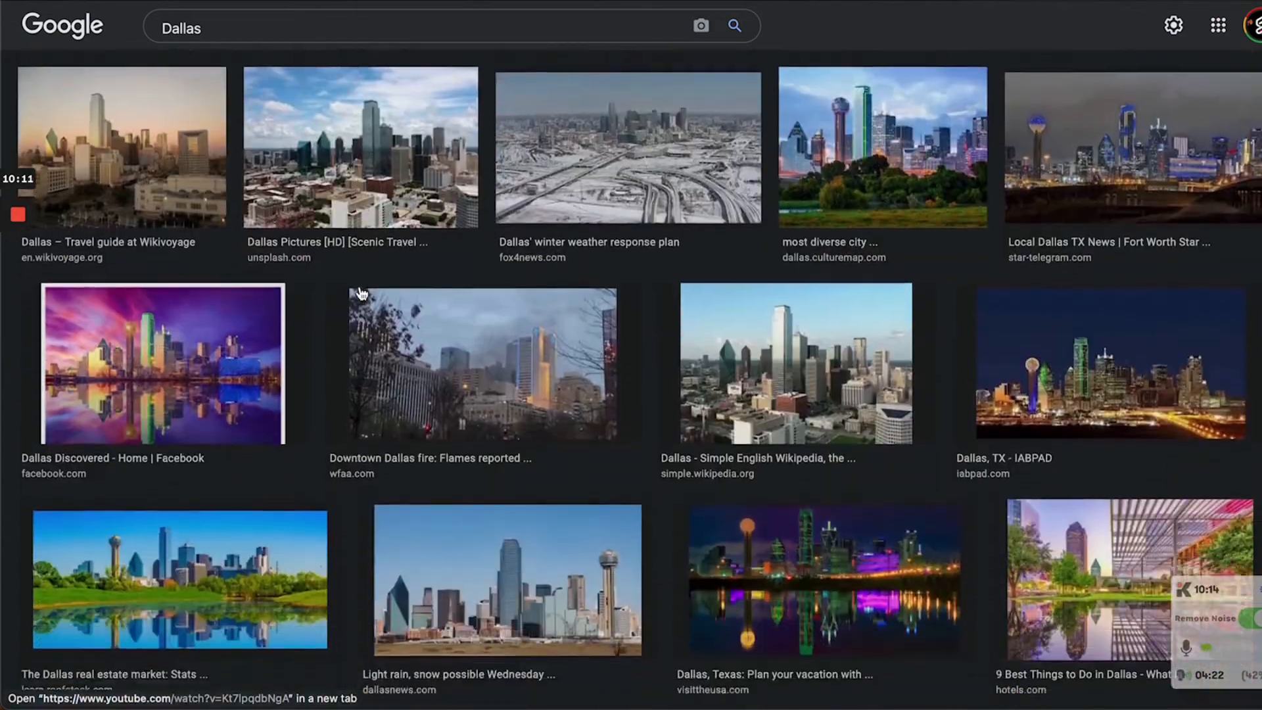
{"action": "scroll", "coordinate": [360, 293], "scroll_direction": "down", "scroll_amount": 5}
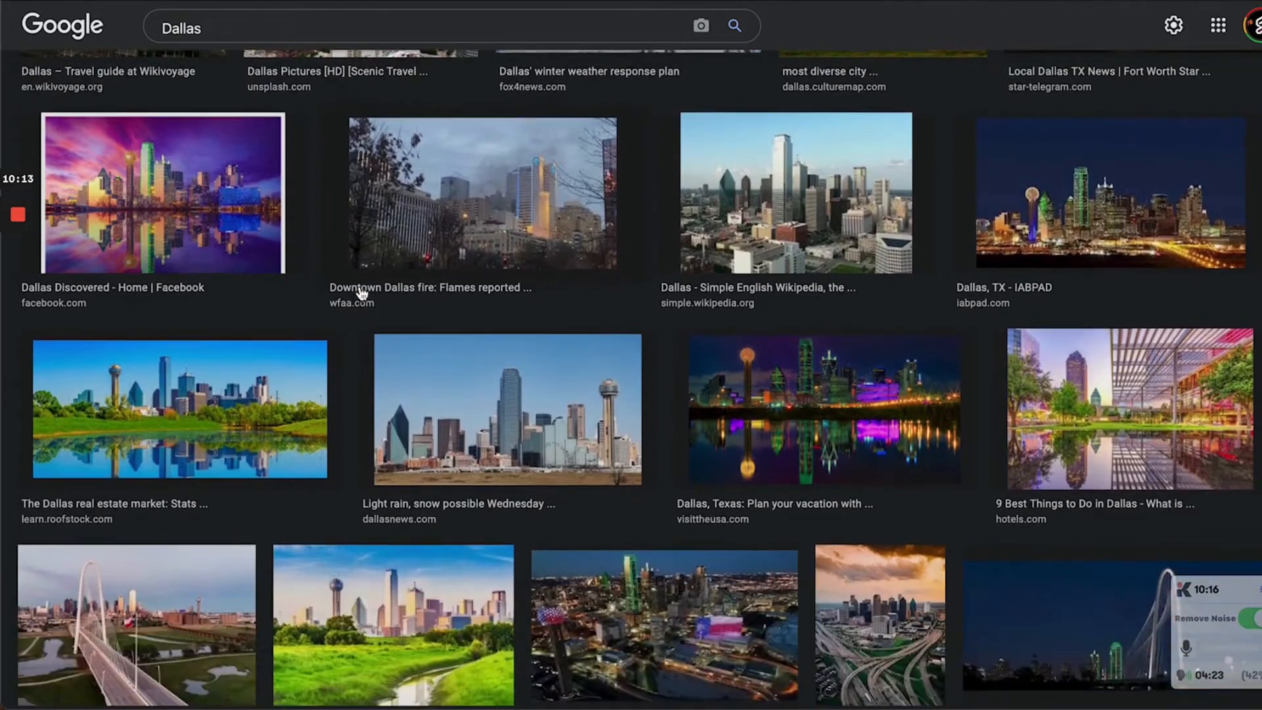
{"action": "scroll", "coordinate": [361, 294], "scroll_direction": "up", "scroll_amount": 15}
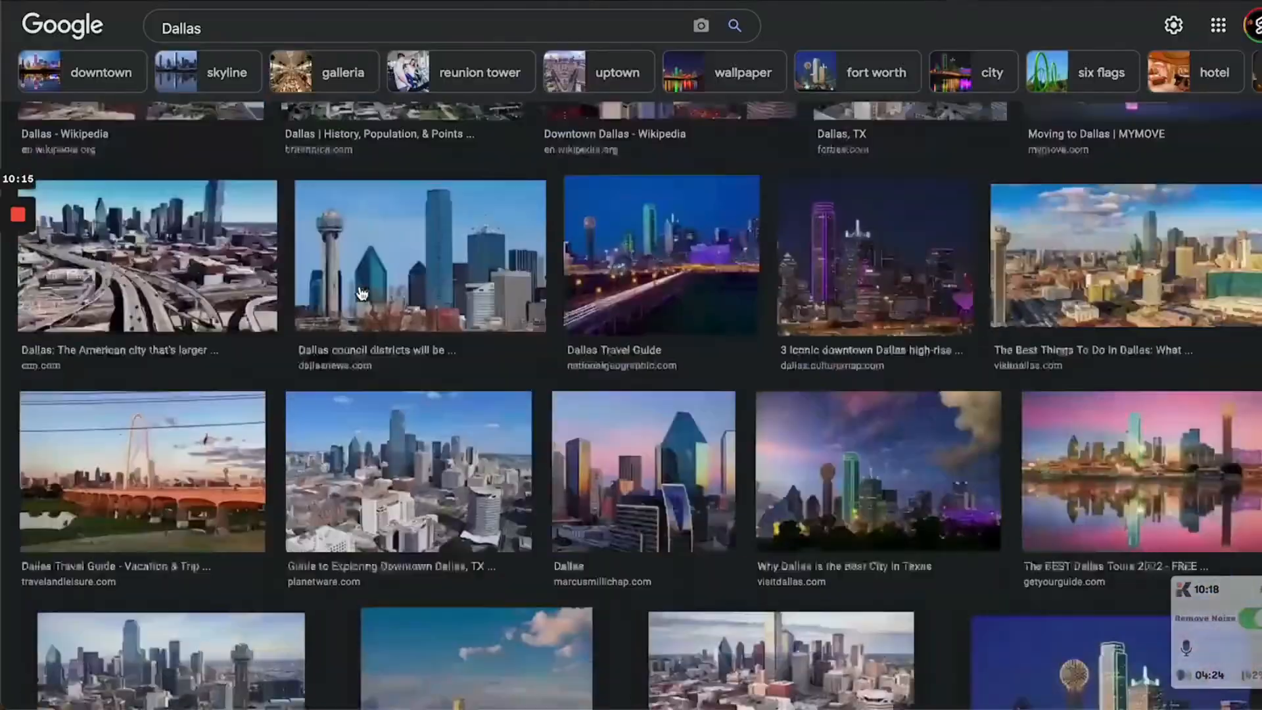
{"action": "scroll", "coordinate": [361, 293], "scroll_direction": "down", "scroll_amount": 1}
{"action": "scroll", "coordinate": [361, 293], "scroll_direction": "down", "scroll_amount": 4}
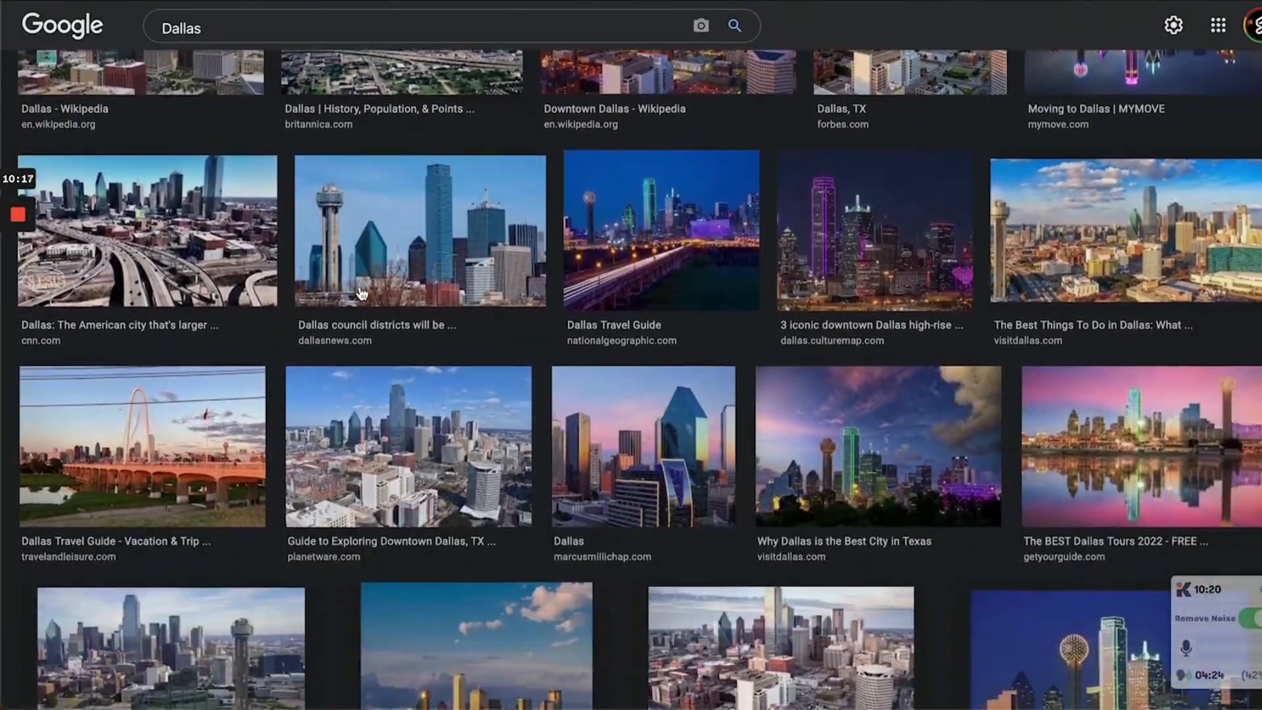
{"action": "left_click", "coordinate": [602, 384]}
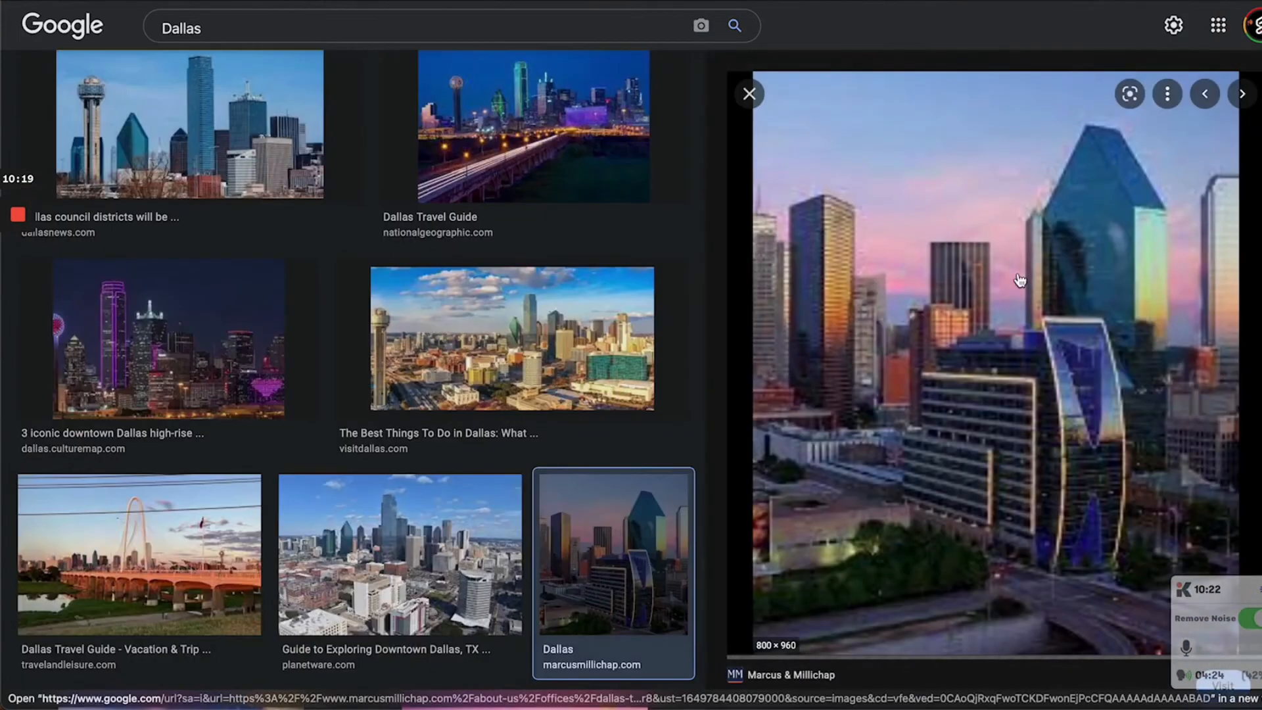
- Save the enlarged Dallas skyline photo to the computer under its default file name
{"action": "right_click", "coordinate": [1020, 274]}
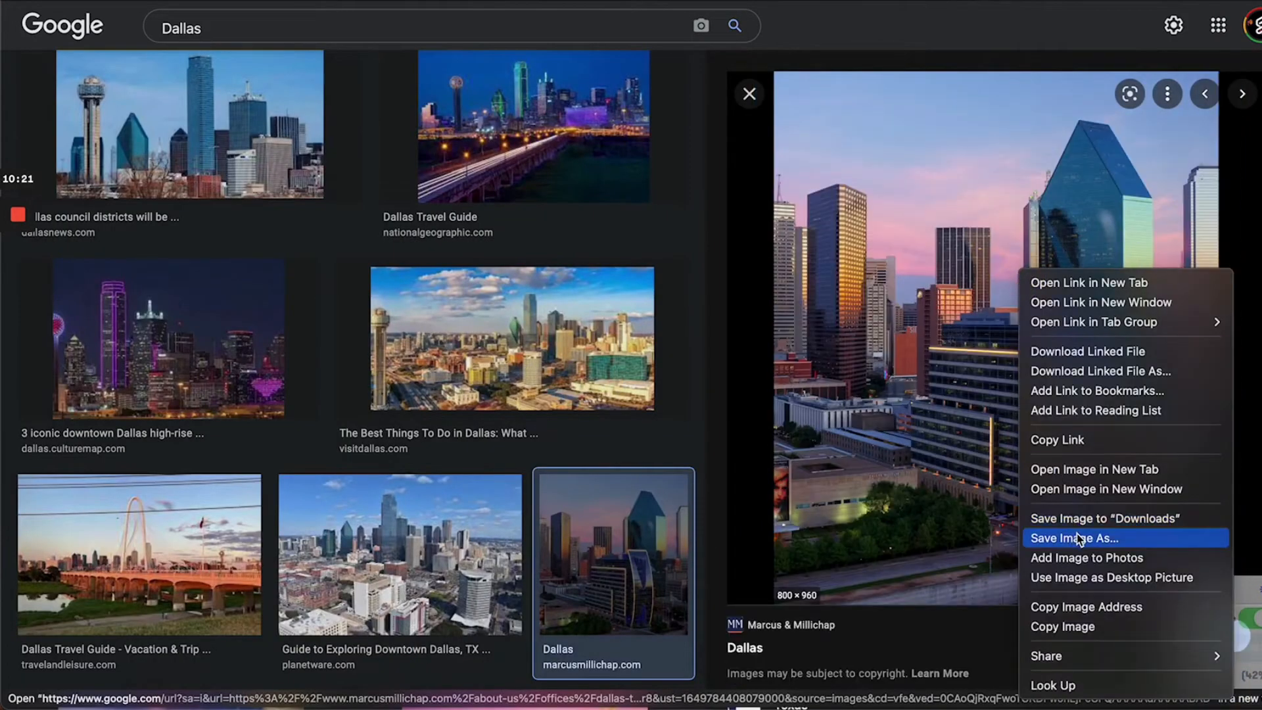
{"action": "left_click", "coordinate": [1081, 538]}
{"action": "key", "text": "Return"}
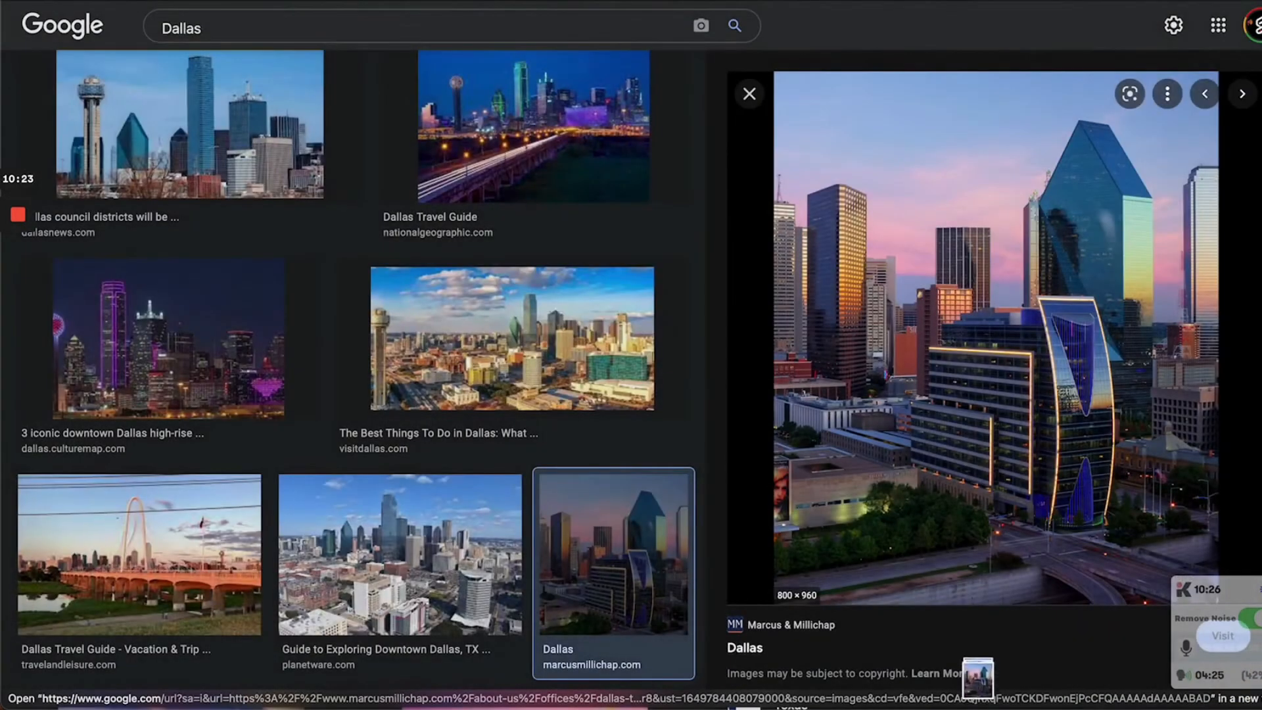
- Replace the image search term with "Houston" and run the search
{"action": "left_click", "coordinate": [238, 27]}
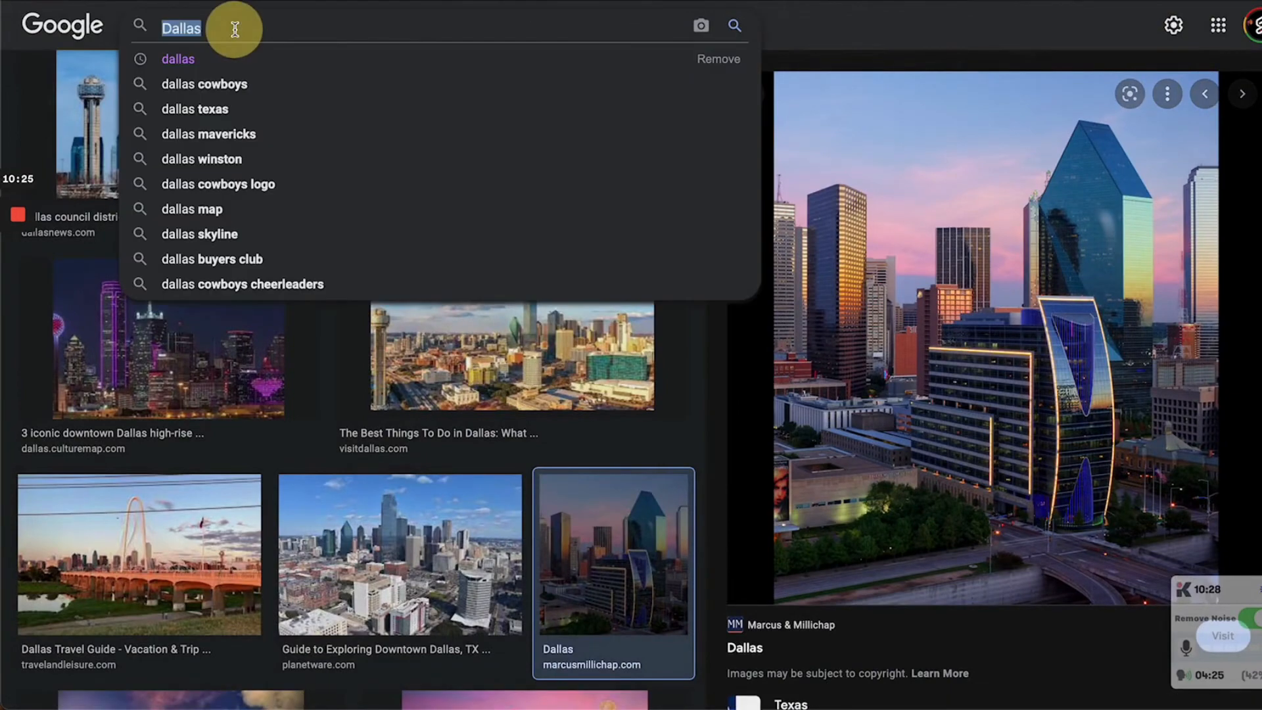
{"action": "type", "text": "Houston"}
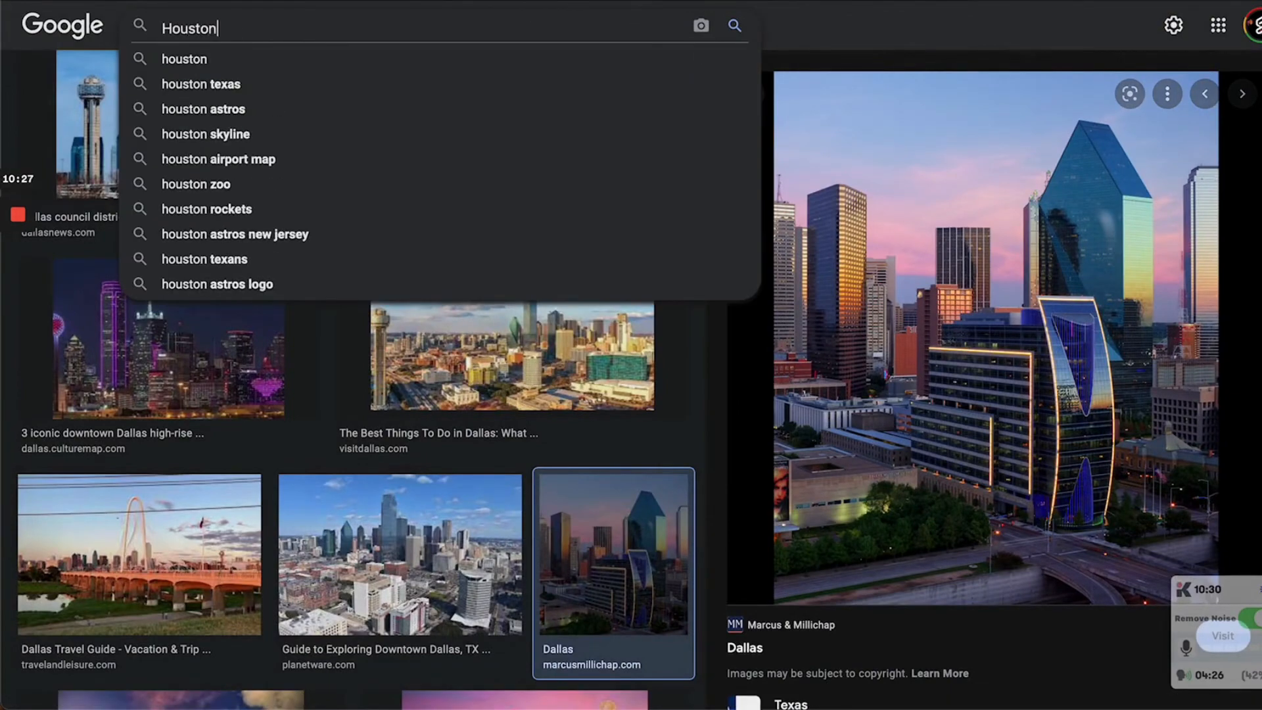
{"action": "key", "text": "Return"}
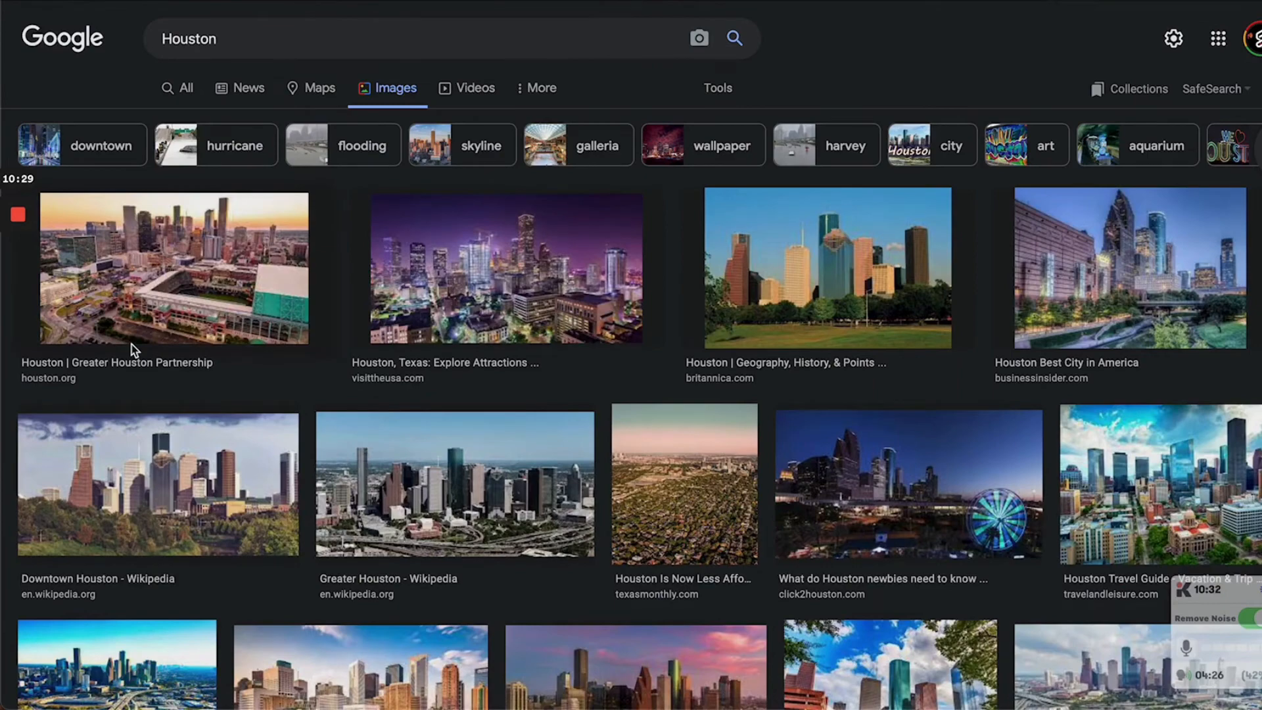
- Look through the Houston image results, previewing the Travel + Leisure photo, for a suitable city picture
{"action": "scroll", "coordinate": [132, 349], "scroll_direction": "down", "scroll_amount": 1}
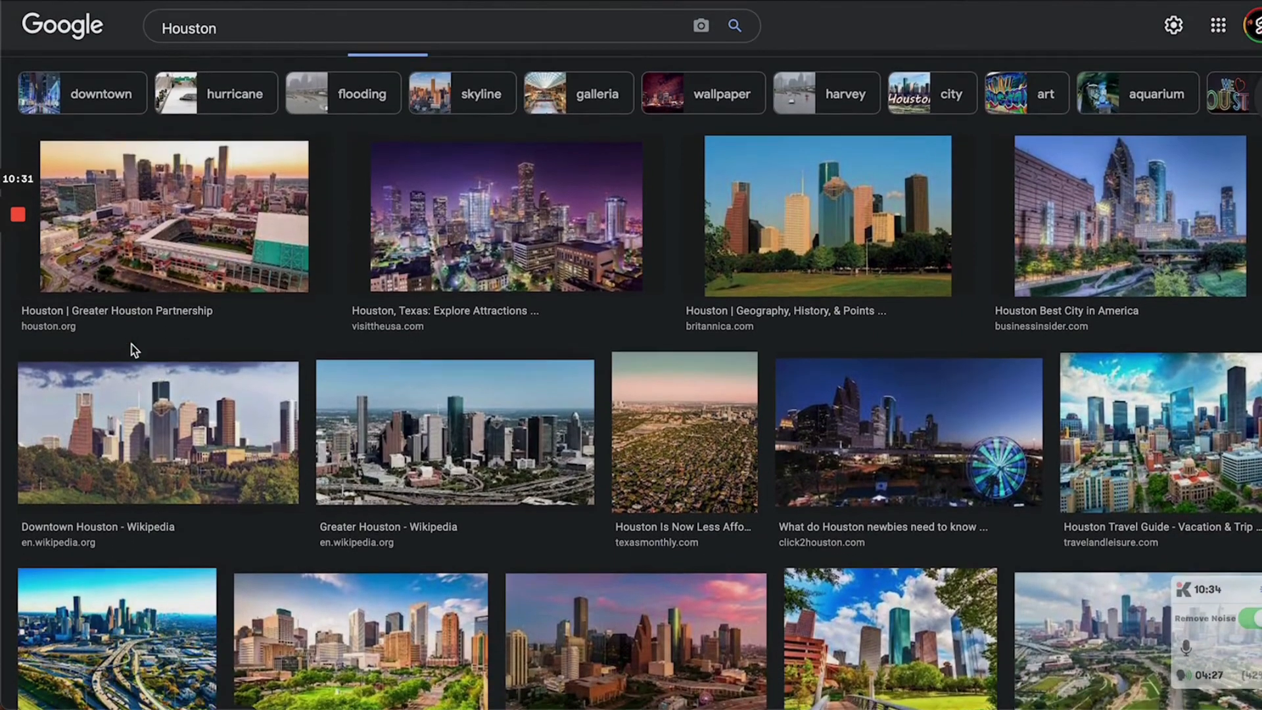
{"action": "scroll", "coordinate": [132, 349], "scroll_direction": "down", "scroll_amount": 1}
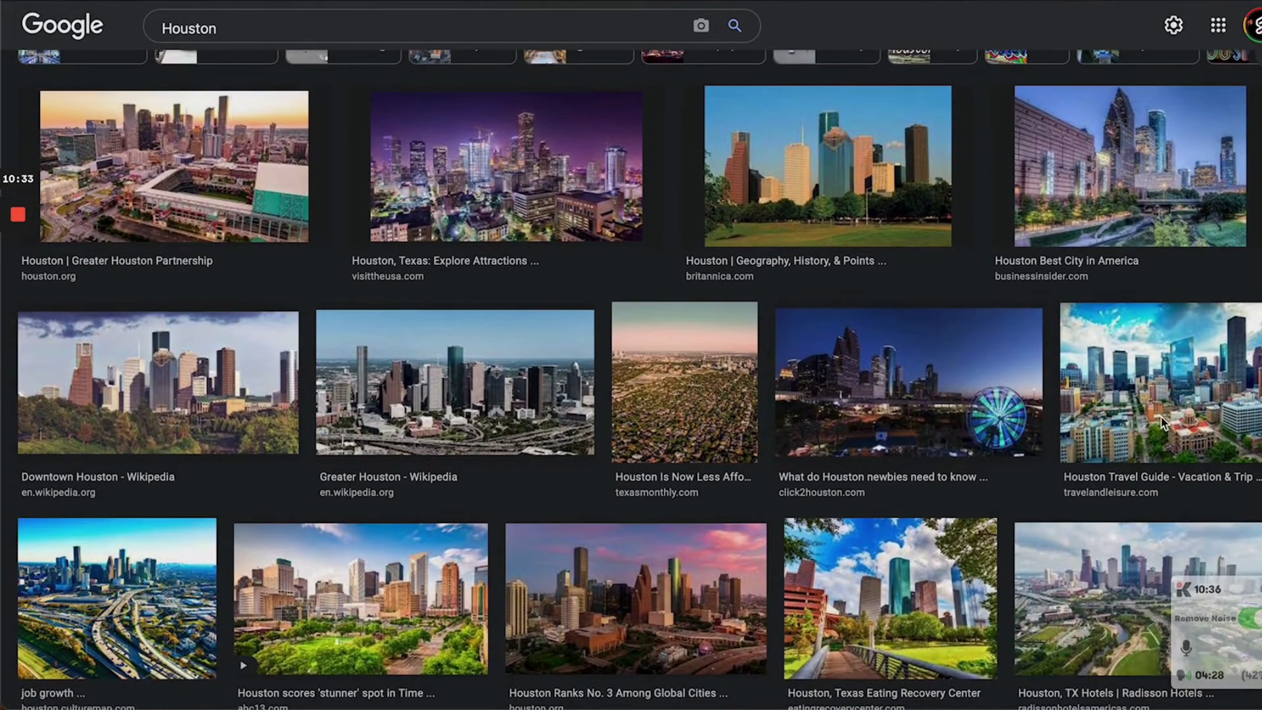
{"action": "left_click", "coordinate": [1157, 417]}
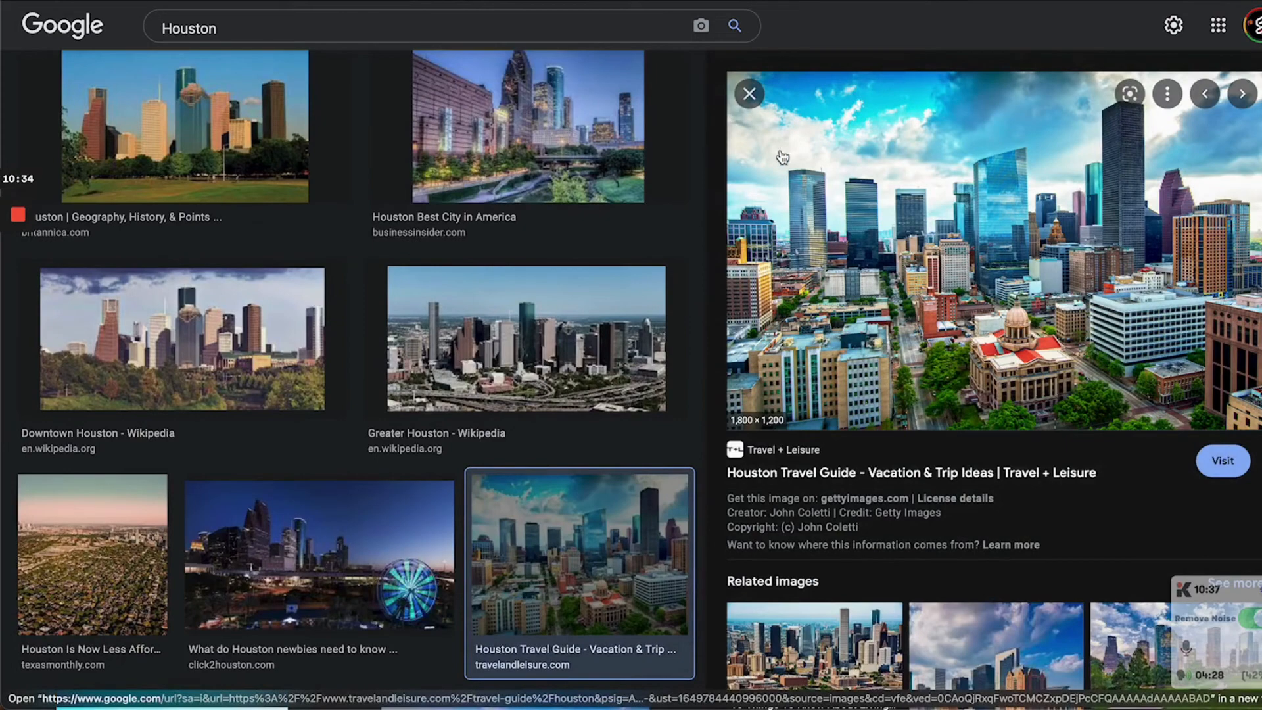
{"action": "left_click", "coordinate": [750, 93]}
{"action": "scroll", "coordinate": [867, 324], "scroll_direction": "down", "scroll_amount": 4}
{"action": "scroll", "coordinate": [866, 323], "scroll_direction": "down", "scroll_amount": 7}
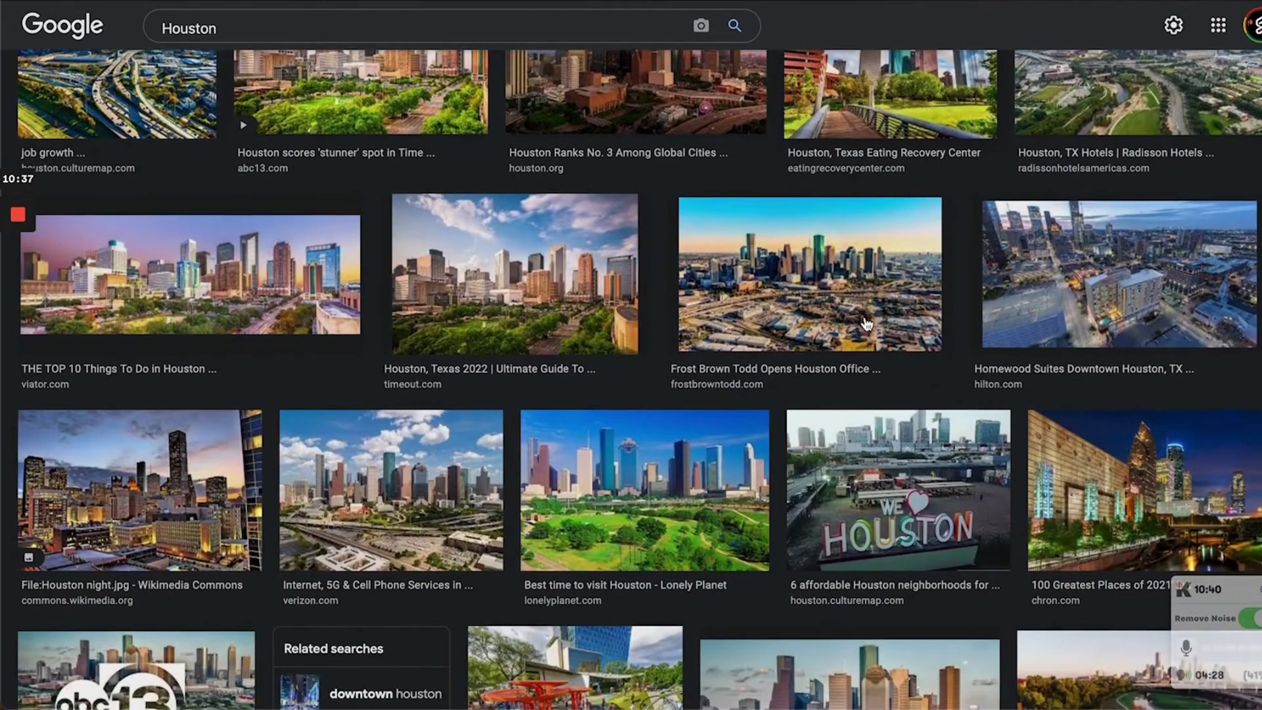
{"action": "scroll", "coordinate": [866, 323], "scroll_direction": "down", "scroll_amount": 1}
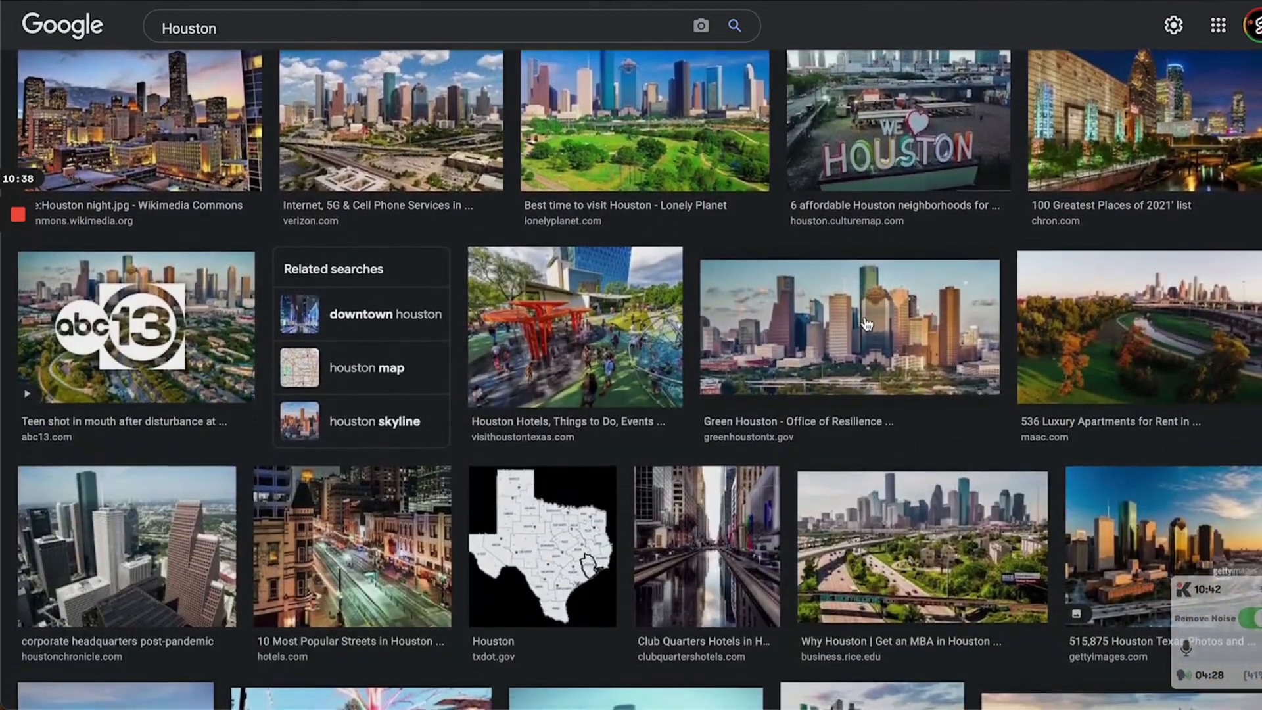
{"action": "scroll", "coordinate": [578, 304], "scroll_direction": "down", "scroll_amount": 4}
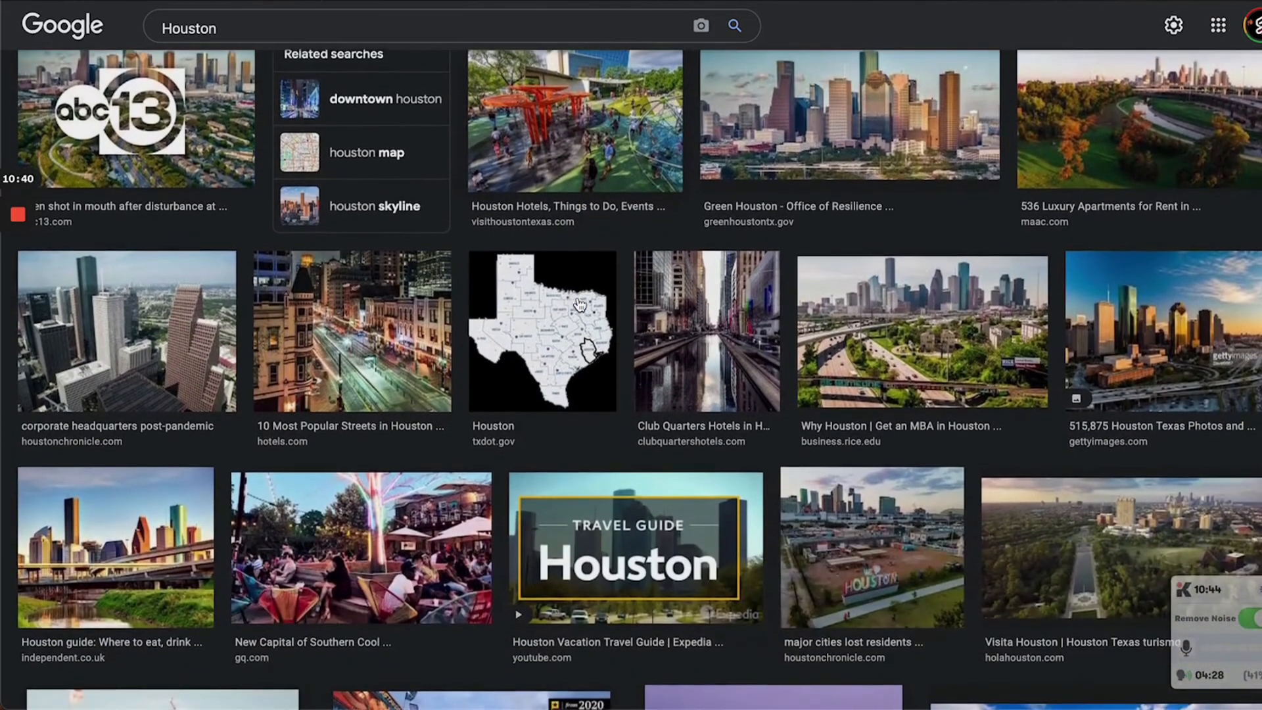
{"action": "key", "text": "Home"}
{"action": "scroll", "coordinate": [844, 288], "scroll_direction": "down", "scroll_amount": 1}
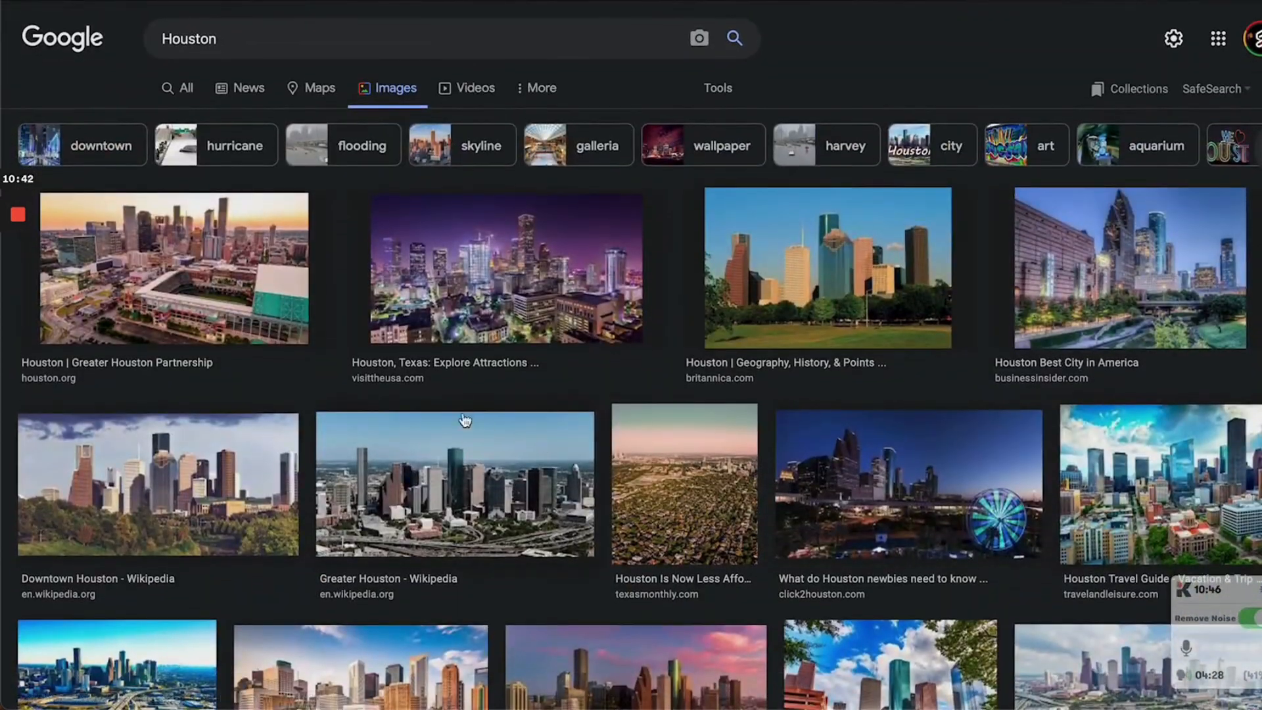
- Open the visittheusa.com Houston night photo and show the full page of its related images
{"action": "left_click", "coordinate": [458, 275]}
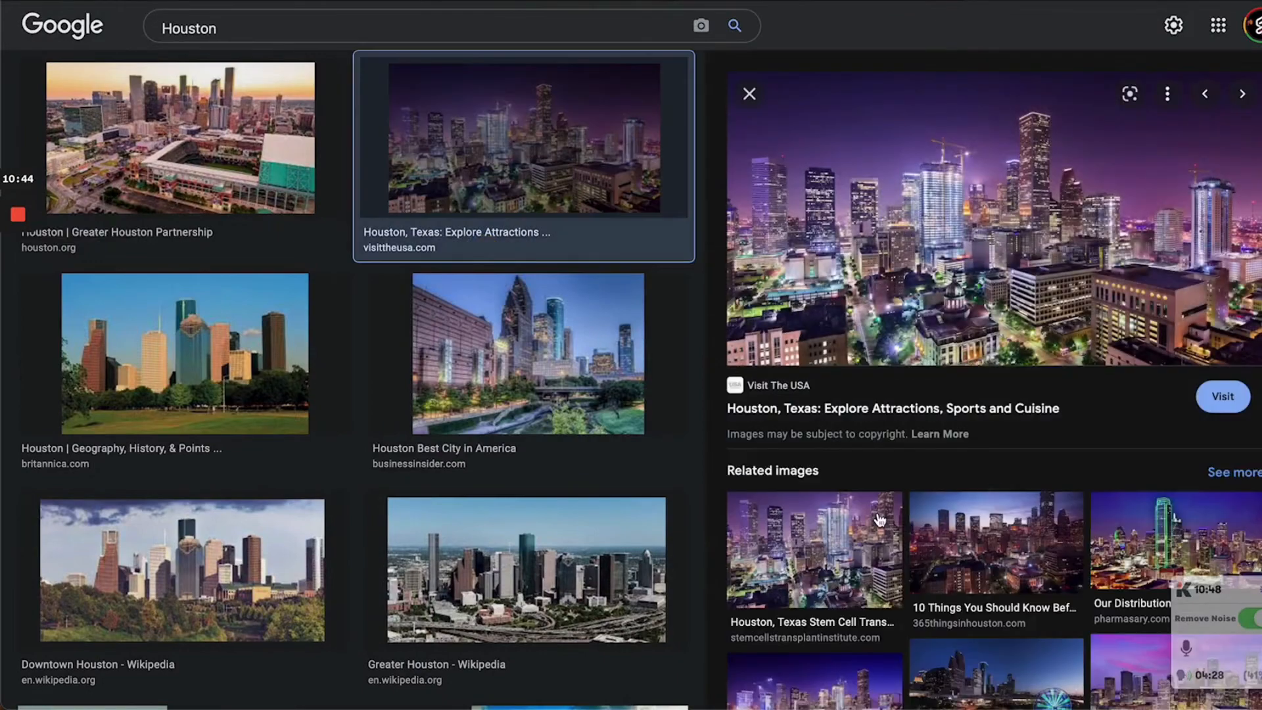
{"action": "scroll", "coordinate": [880, 520], "scroll_direction": "down", "scroll_amount": 5}
{"action": "scroll", "coordinate": [880, 519], "scroll_direction": "down", "scroll_amount": 5}
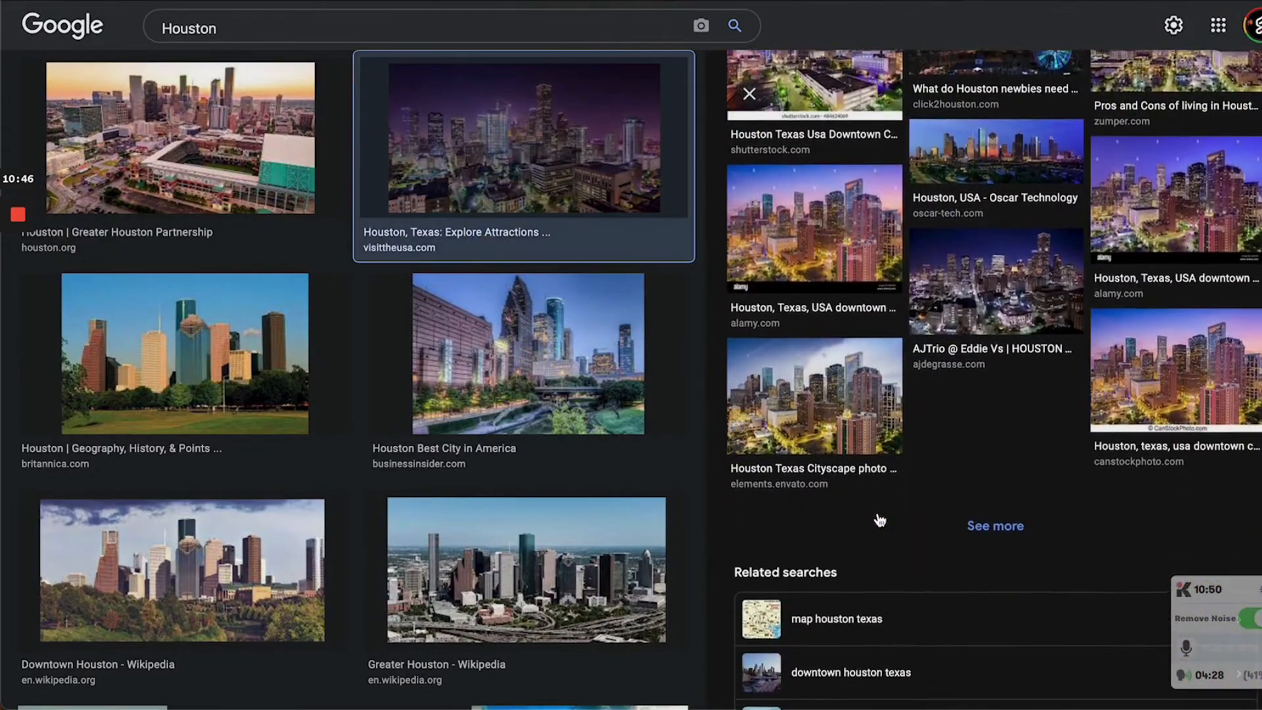
{"action": "left_click", "coordinate": [1008, 527]}
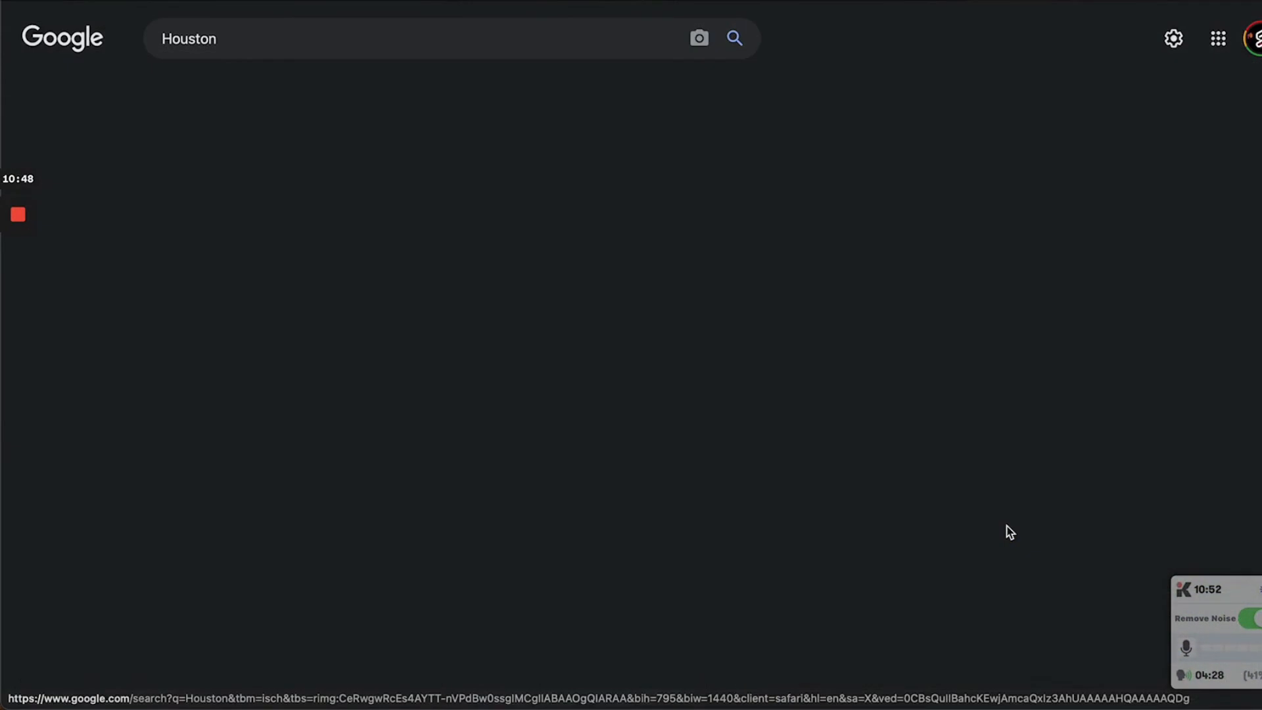
{"action": "scroll", "coordinate": [1007, 531], "scroll_direction": "down", "scroll_amount": 5}
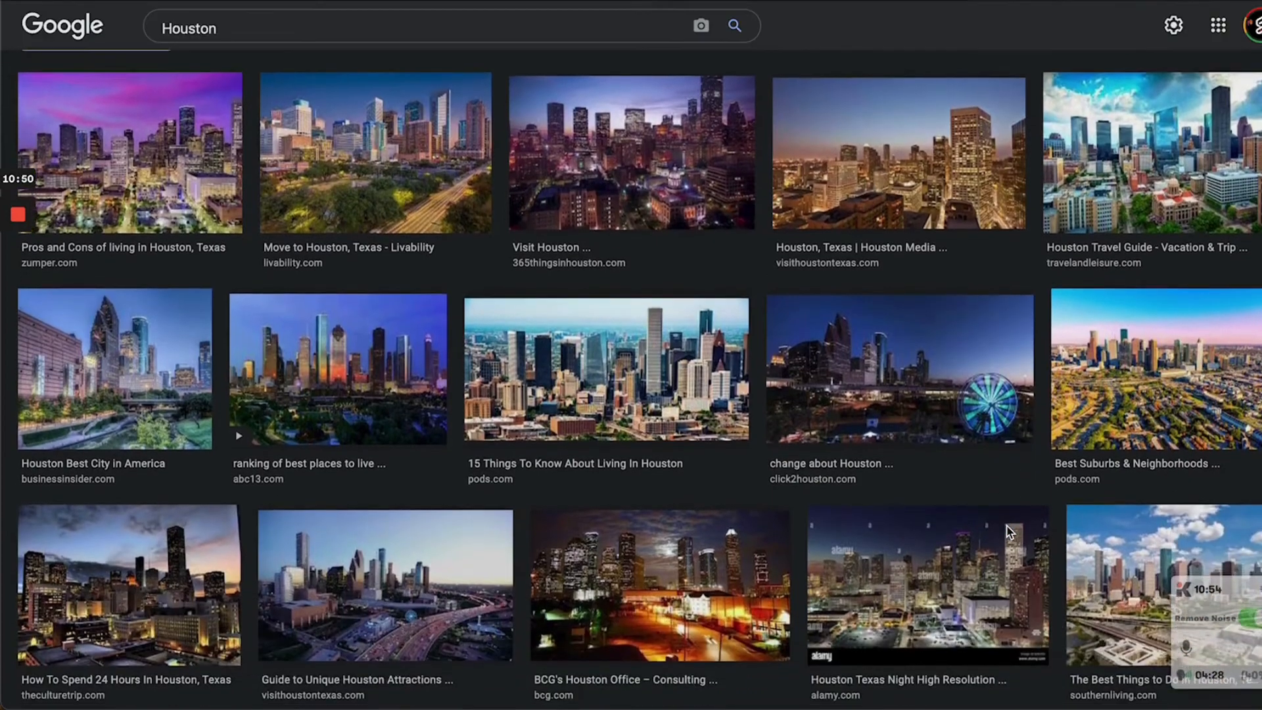
{"action": "scroll", "coordinate": [1009, 531], "scroll_direction": "down", "scroll_amount": 1}
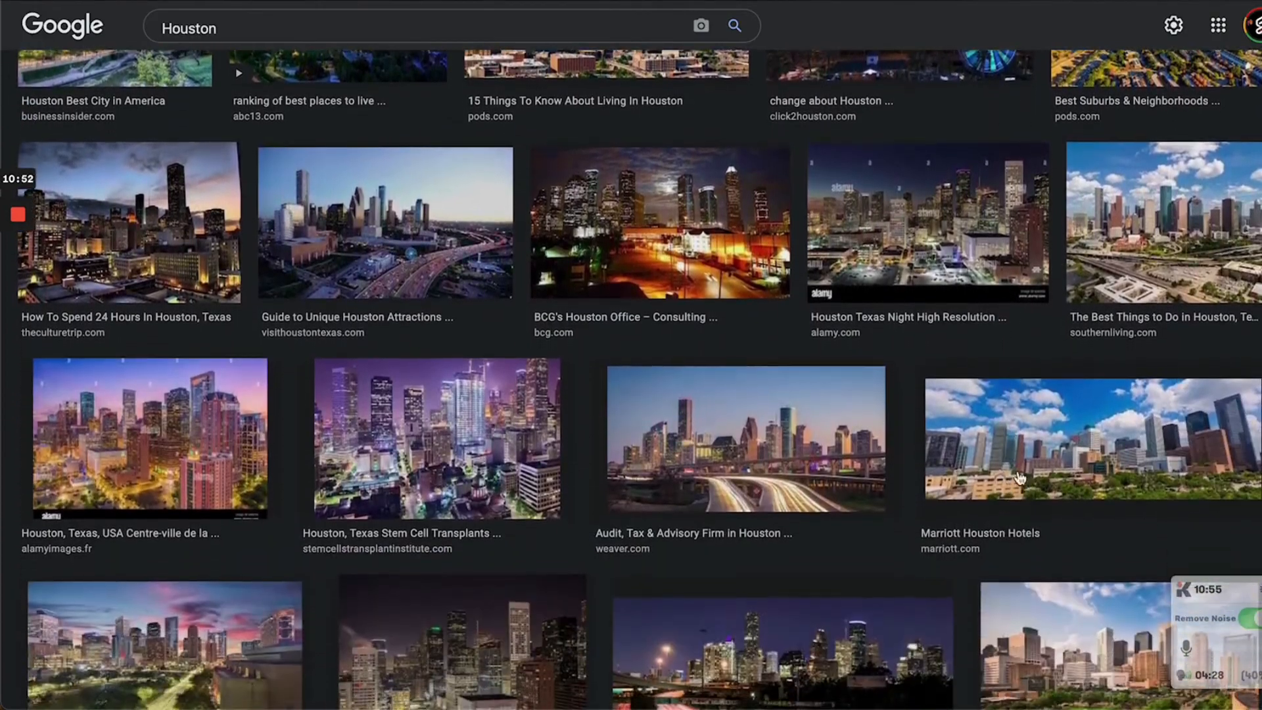
{"action": "left_click", "coordinate": [1170, 263]}
{"action": "right_click", "coordinate": [981, 277]}
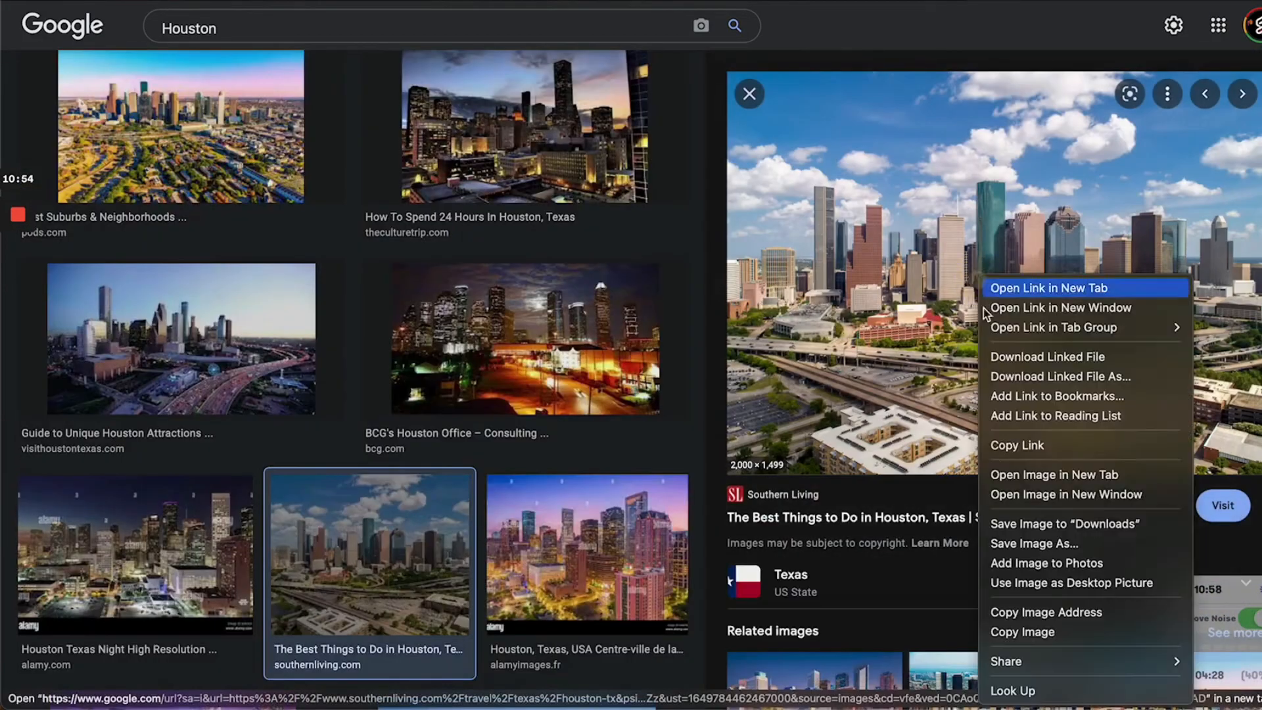
{"action": "left_click", "coordinate": [1044, 553]}
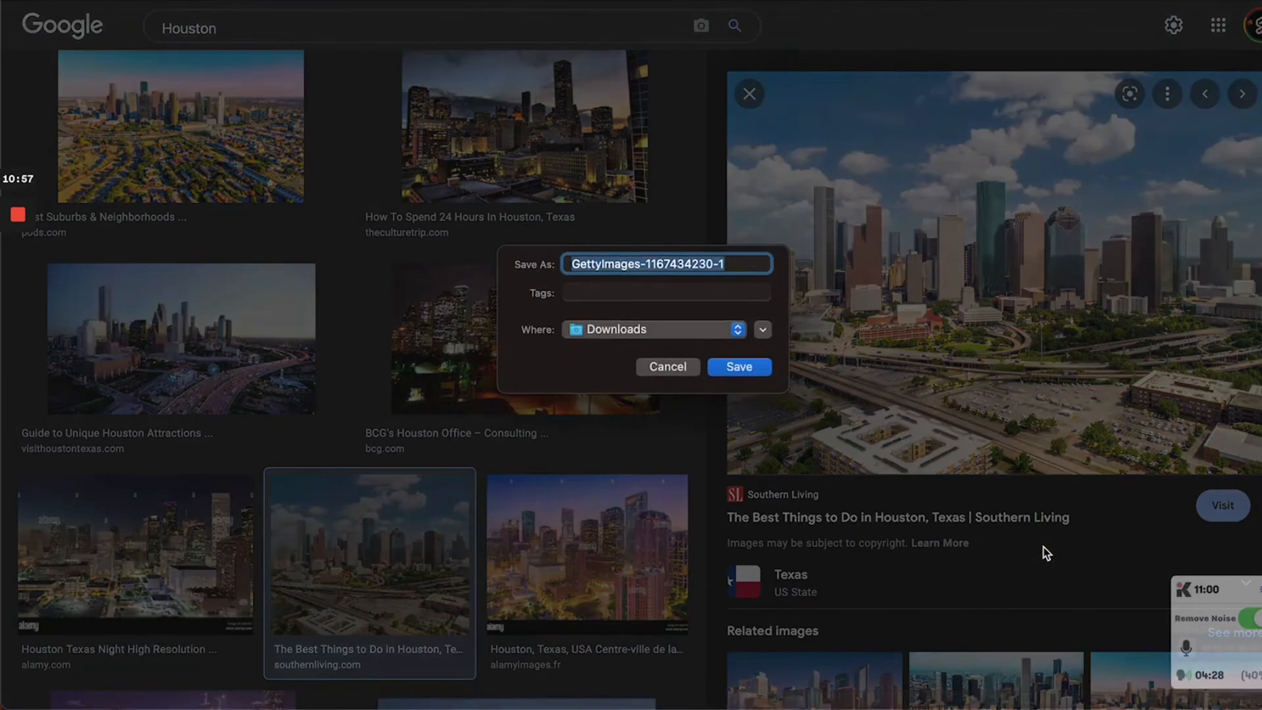
{"action": "key", "text": "Return"}
- Switch to the Bubble editor and upload Unknown.jpeg as the Dallas option's Featured Image, saving the attributes
{"action": "left_click", "coordinate": [258, 6]}
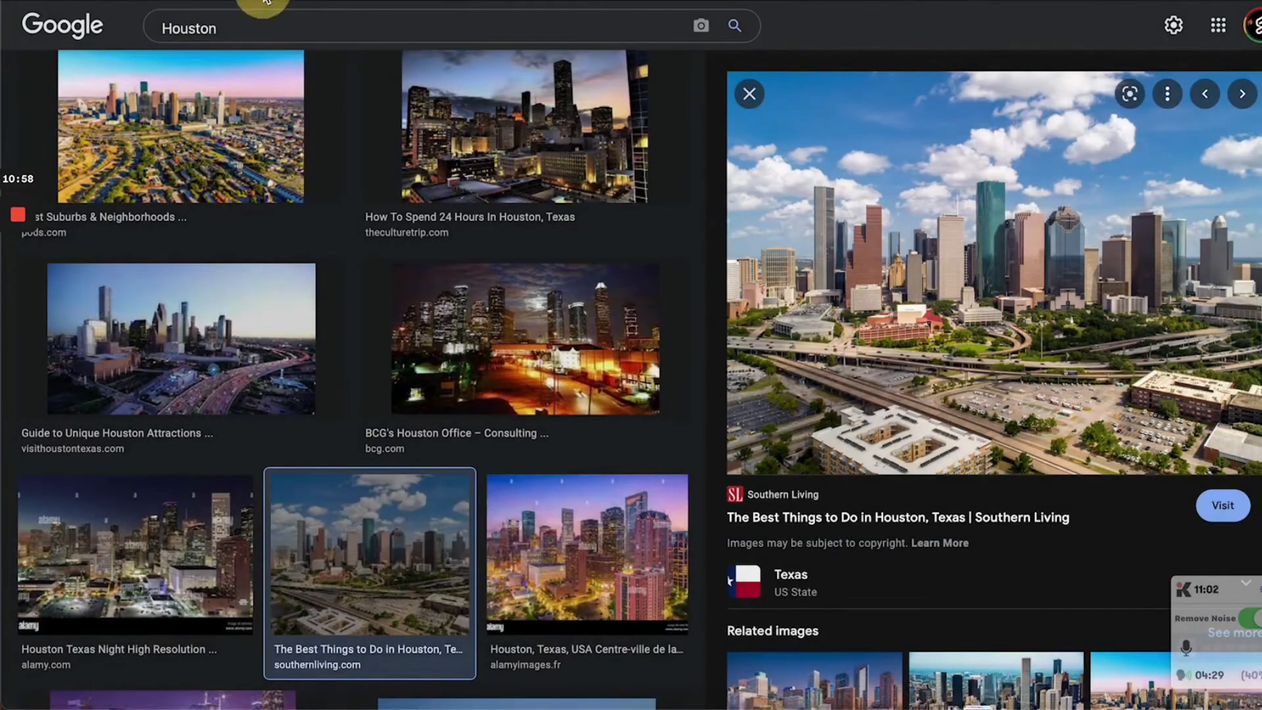
{"action": "left_click", "coordinate": [668, 484]}
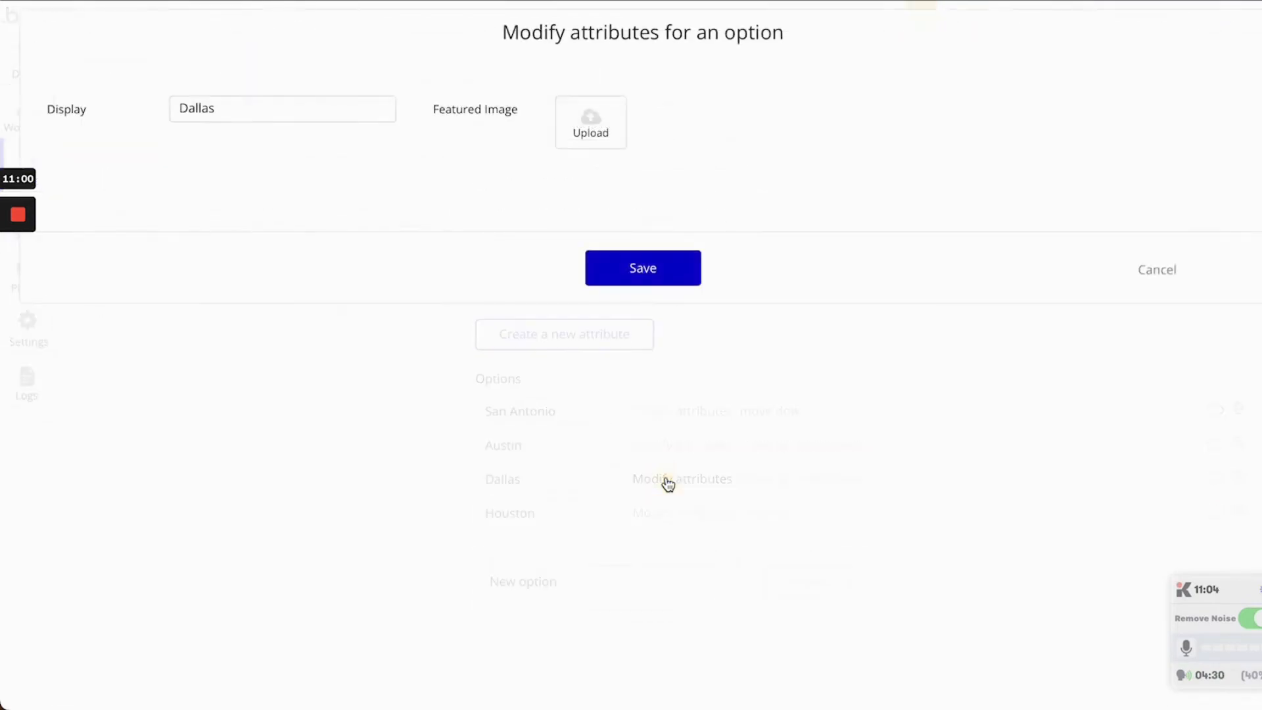
{"action": "left_click", "coordinate": [603, 146]}
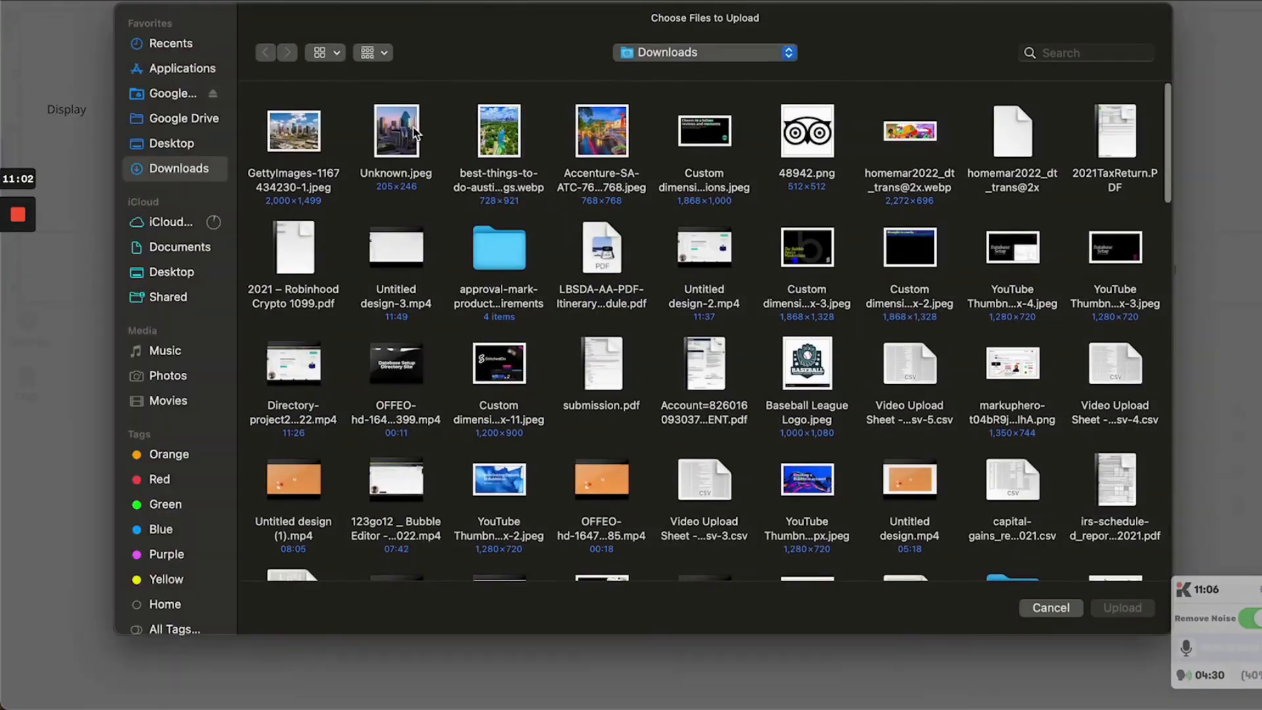
{"action": "double_click", "coordinate": [404, 132]}
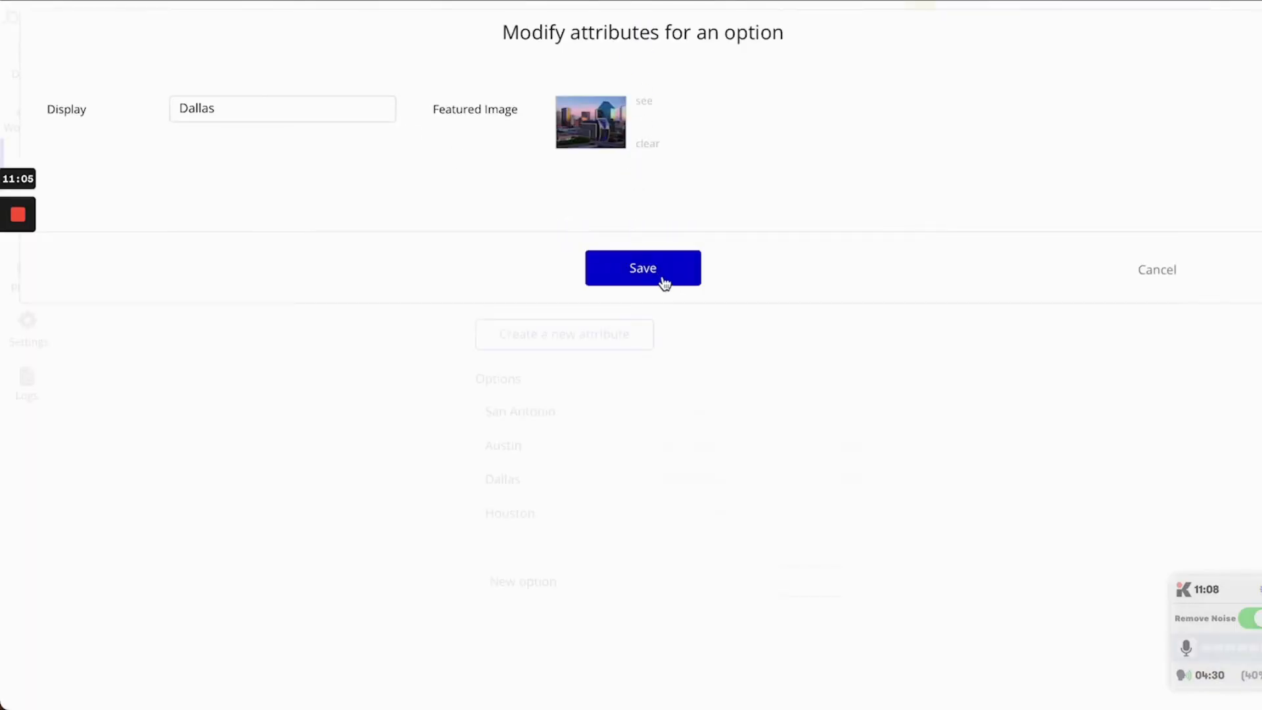
{"action": "left_click", "coordinate": [661, 276]}
{"action": "left_click", "coordinate": [668, 518]}
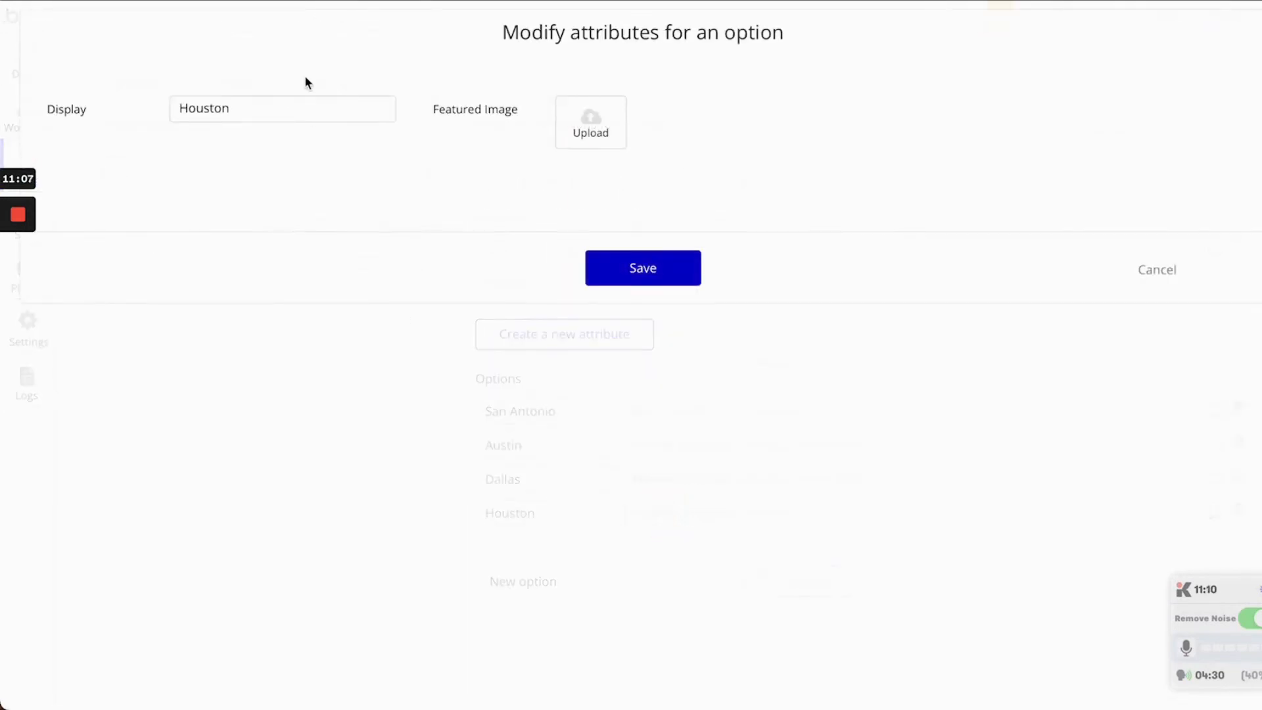
{"action": "left_click", "coordinate": [566, 123]}
{"action": "double_click", "coordinate": [296, 132]}
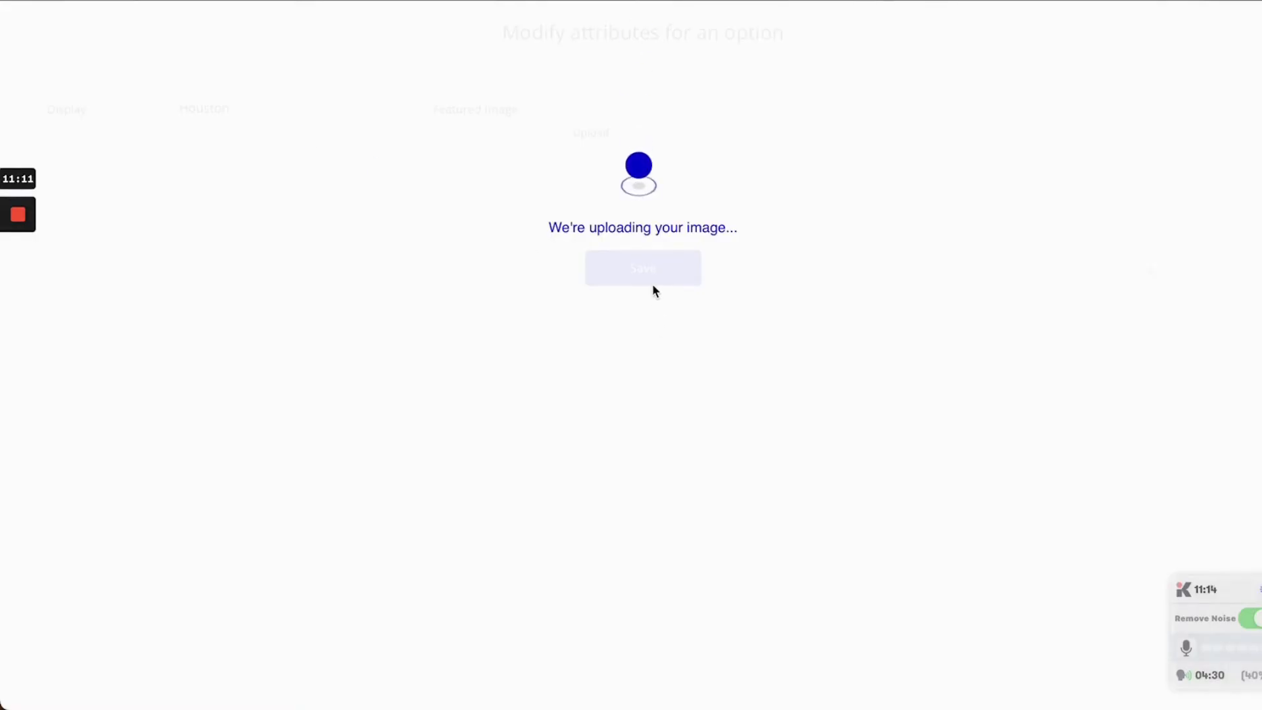
{"action": "left_click", "coordinate": [654, 282]}
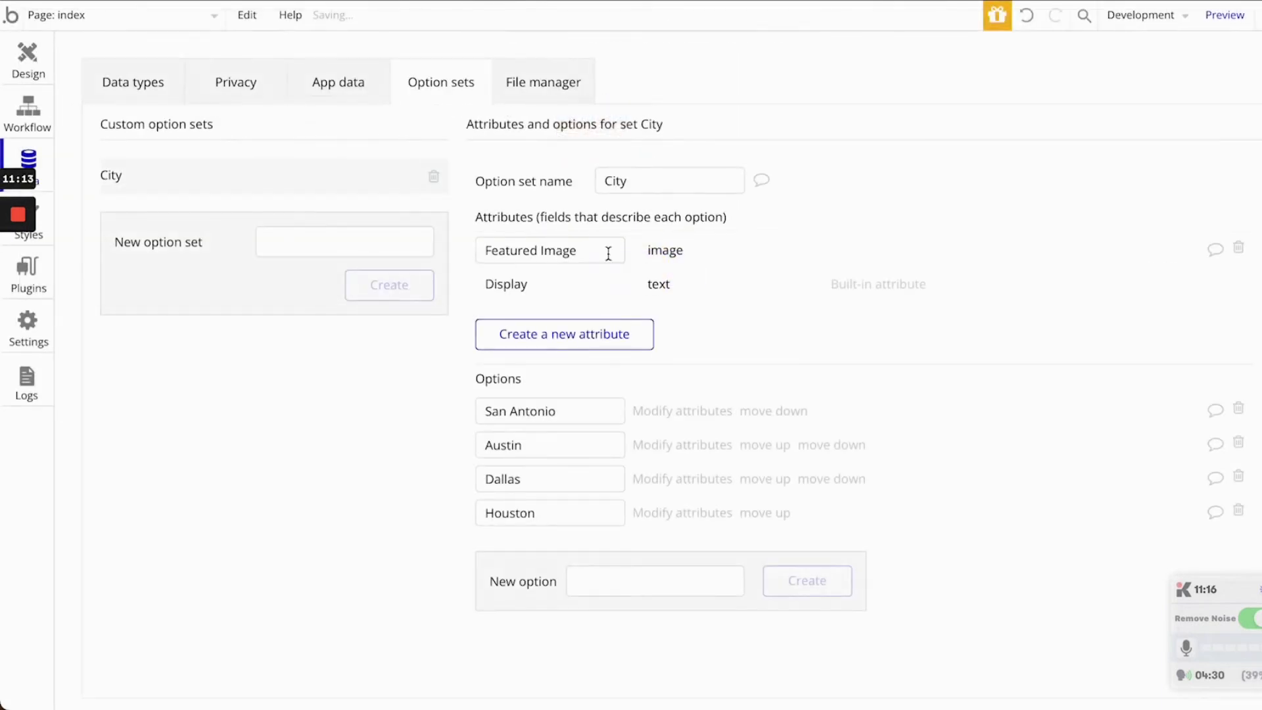
- Switch to the homepage preview, reload it and check the images on the top cities cards
{"action": "left_click", "coordinate": [28, 1]}
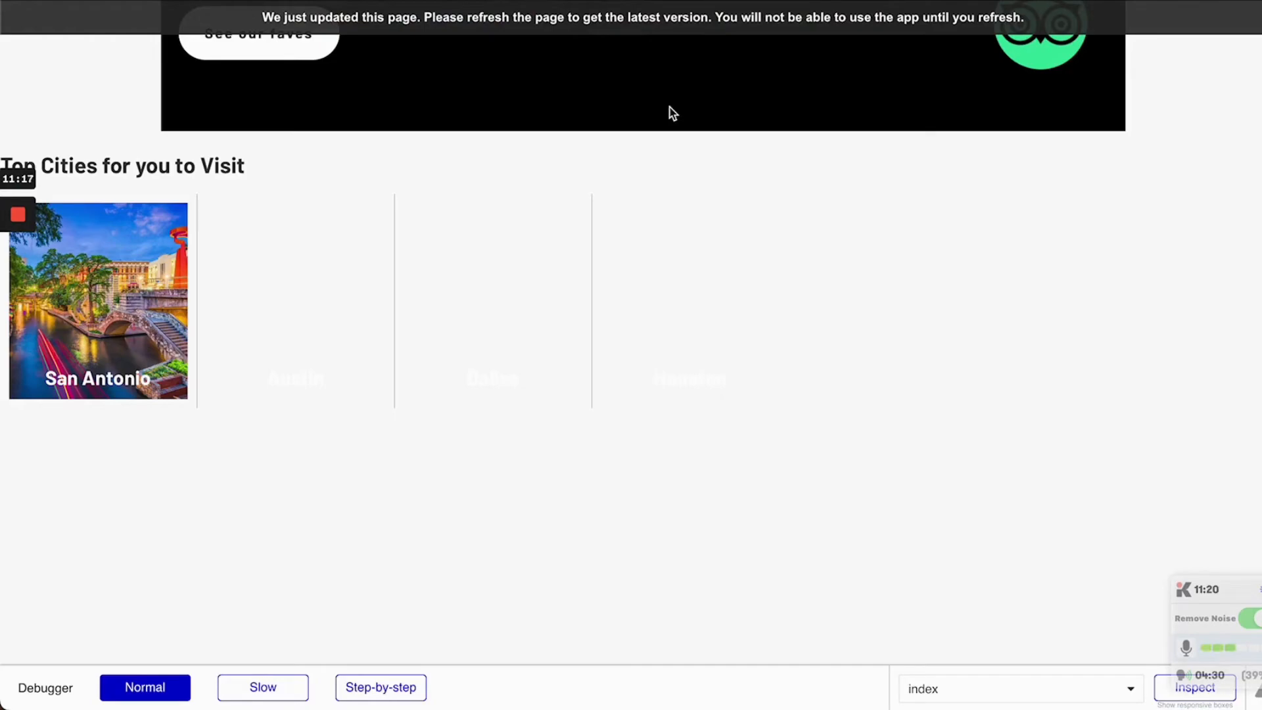
{"action": "key", "text": "super+r"}
{"action": "scroll", "coordinate": [180, 353], "scroll_direction": "down", "scroll_amount": 15}
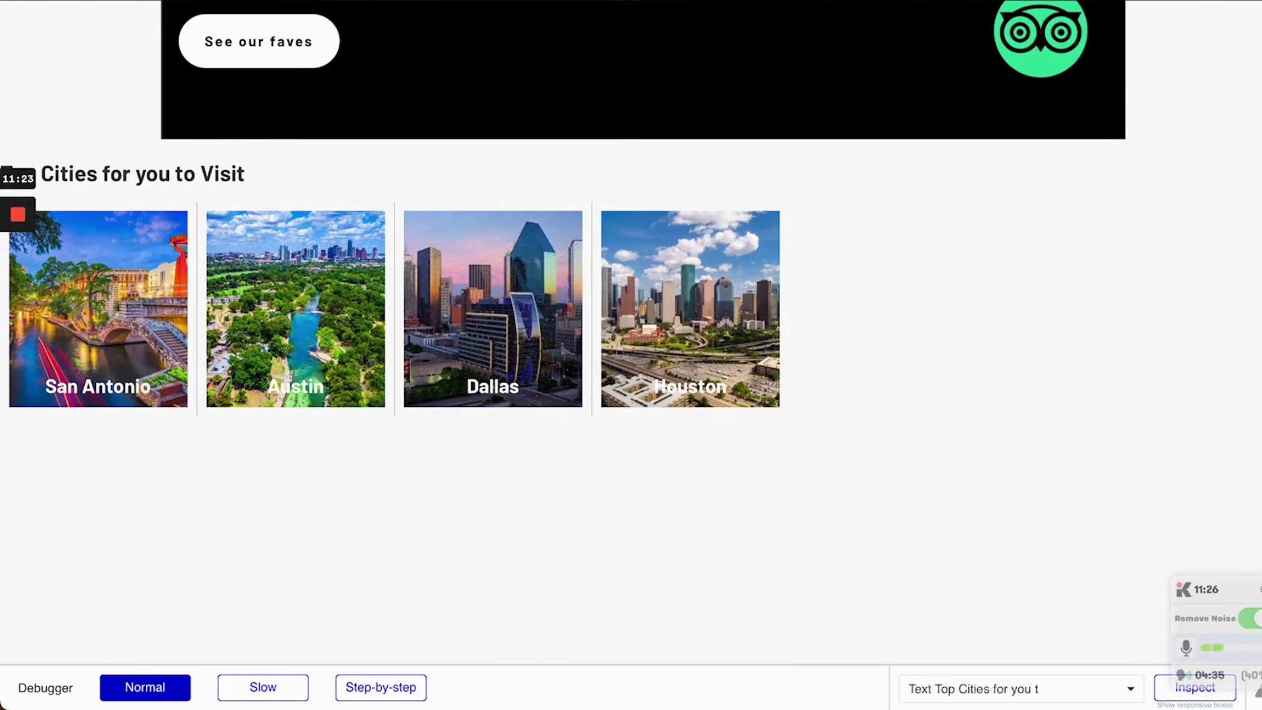
- Switch to the Bubble editor and give the city name text a flat black #000000 background
{"action": "left_click", "coordinate": [181, 1]}
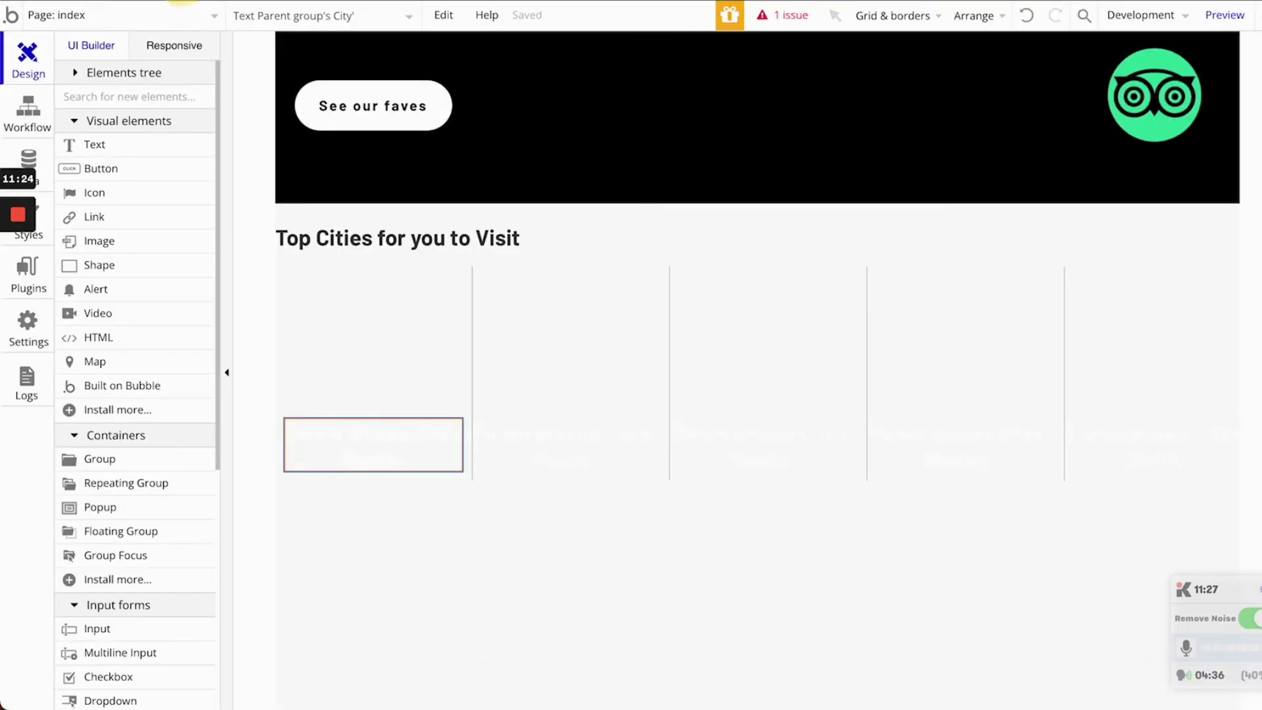
{"action": "double_click", "coordinate": [357, 434]}
{"action": "scroll", "coordinate": [861, 405], "scroll_direction": "down", "scroll_amount": 5}
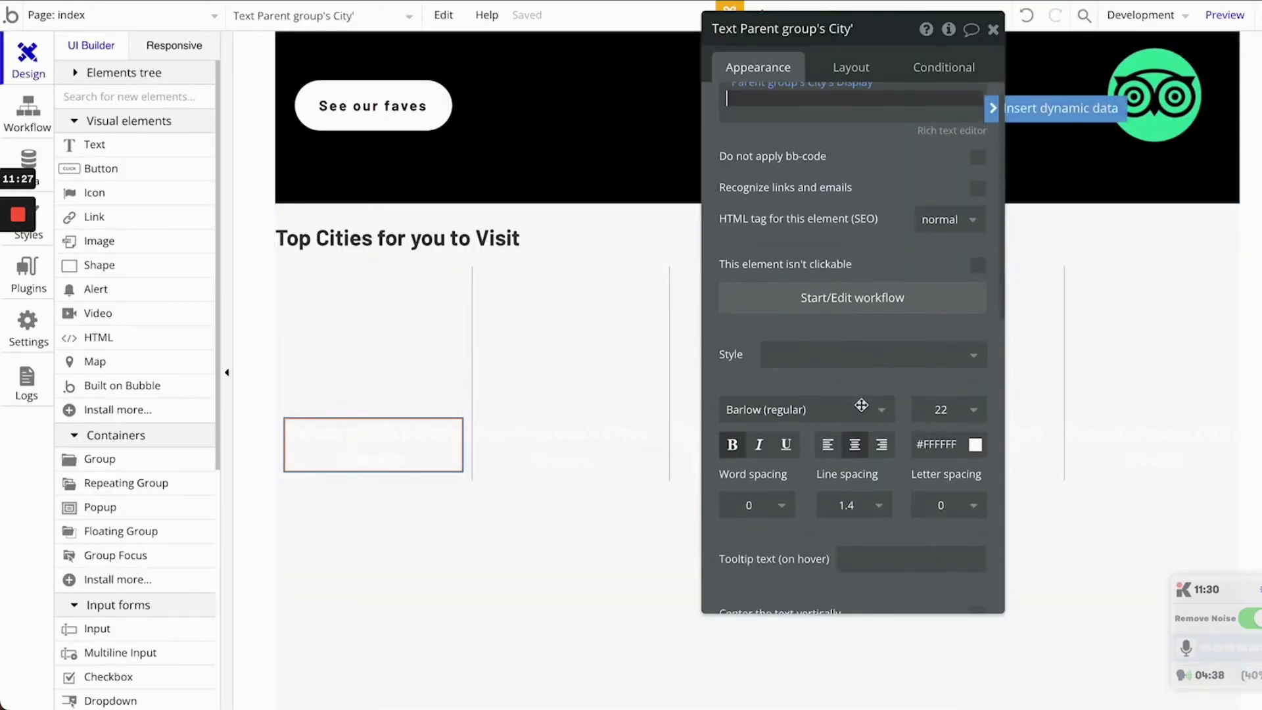
{"action": "left_click", "coordinate": [876, 397]}
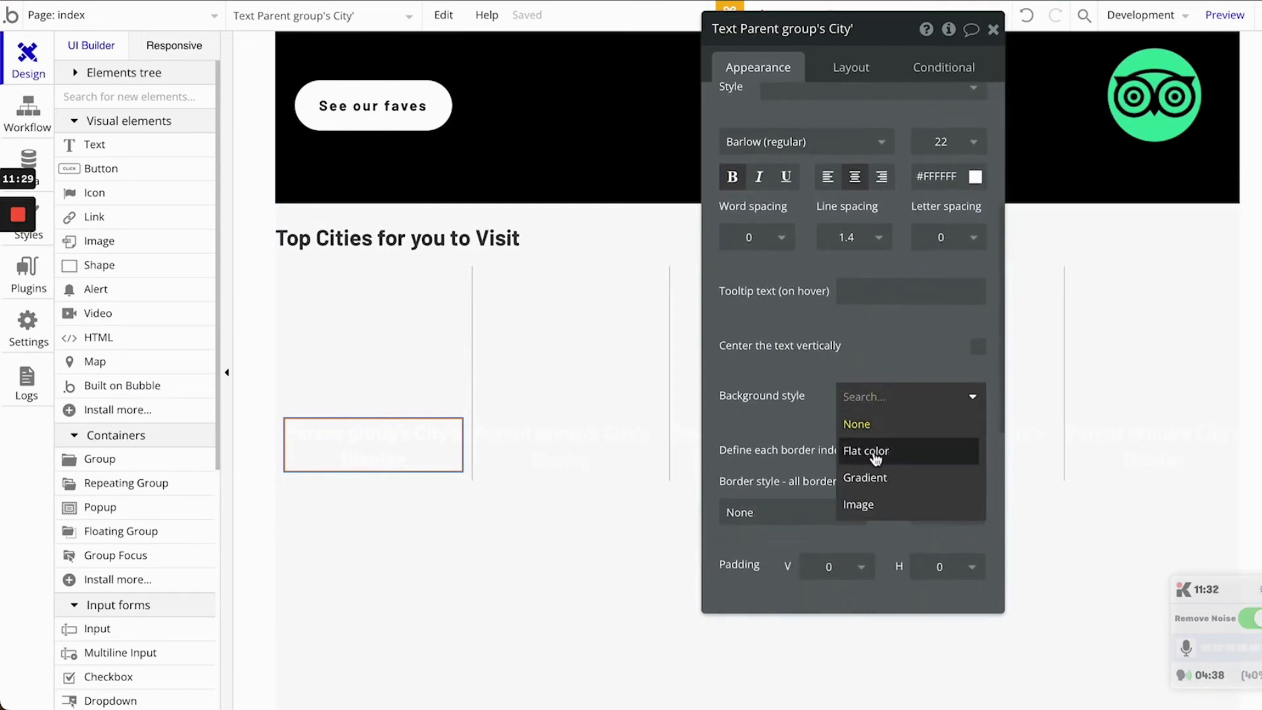
{"action": "left_click", "coordinate": [874, 452]}
{"action": "left_click", "coordinate": [878, 431]}
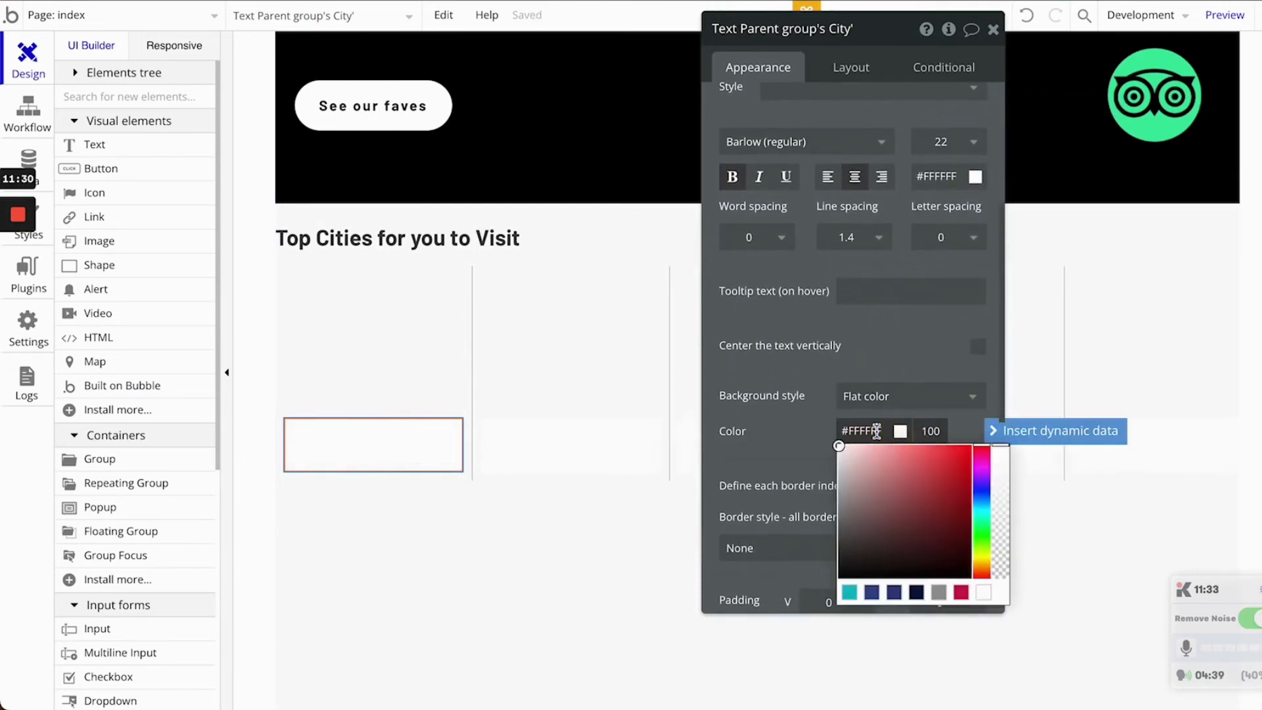
{"action": "left_click", "coordinate": [973, 579]}
- Lower the opacity of the city name text's background color to 20
{"action": "left_click", "coordinate": [1001, 484]}
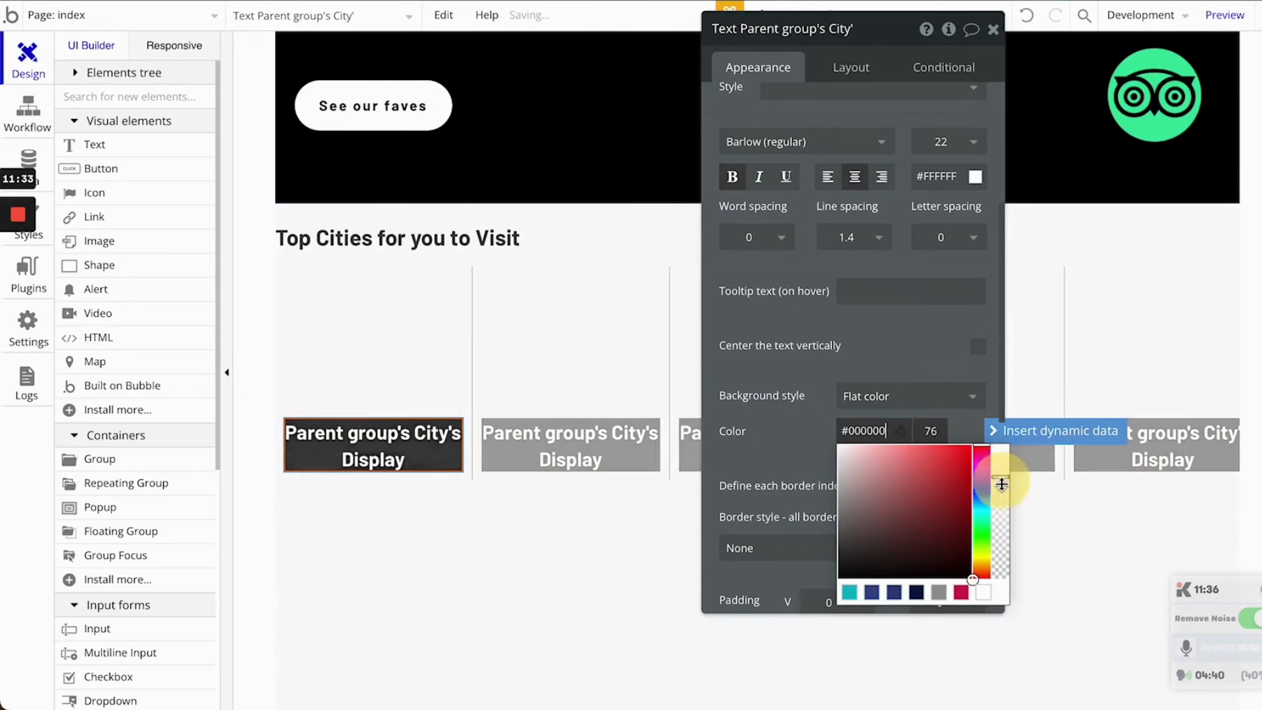
{"action": "left_click_drag", "start_coordinate": [1002, 484], "coordinate": [1008, 557]}
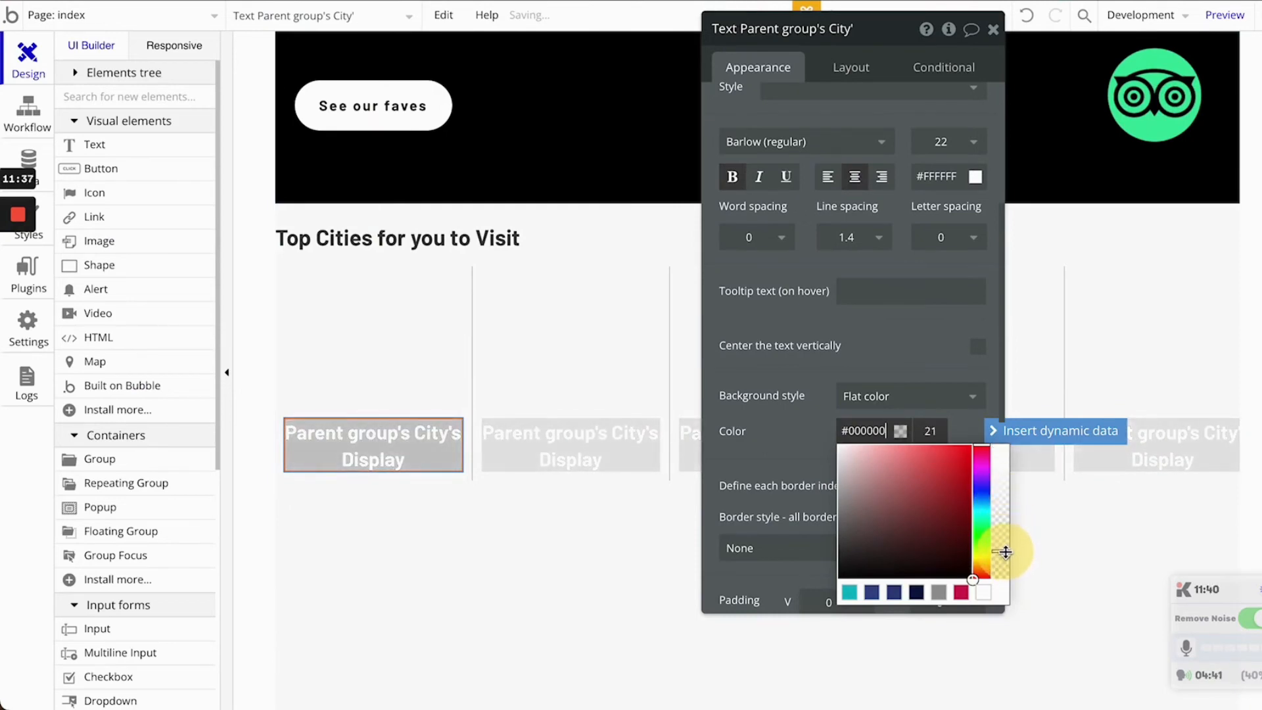
{"action": "left_click", "coordinate": [939, 430]}
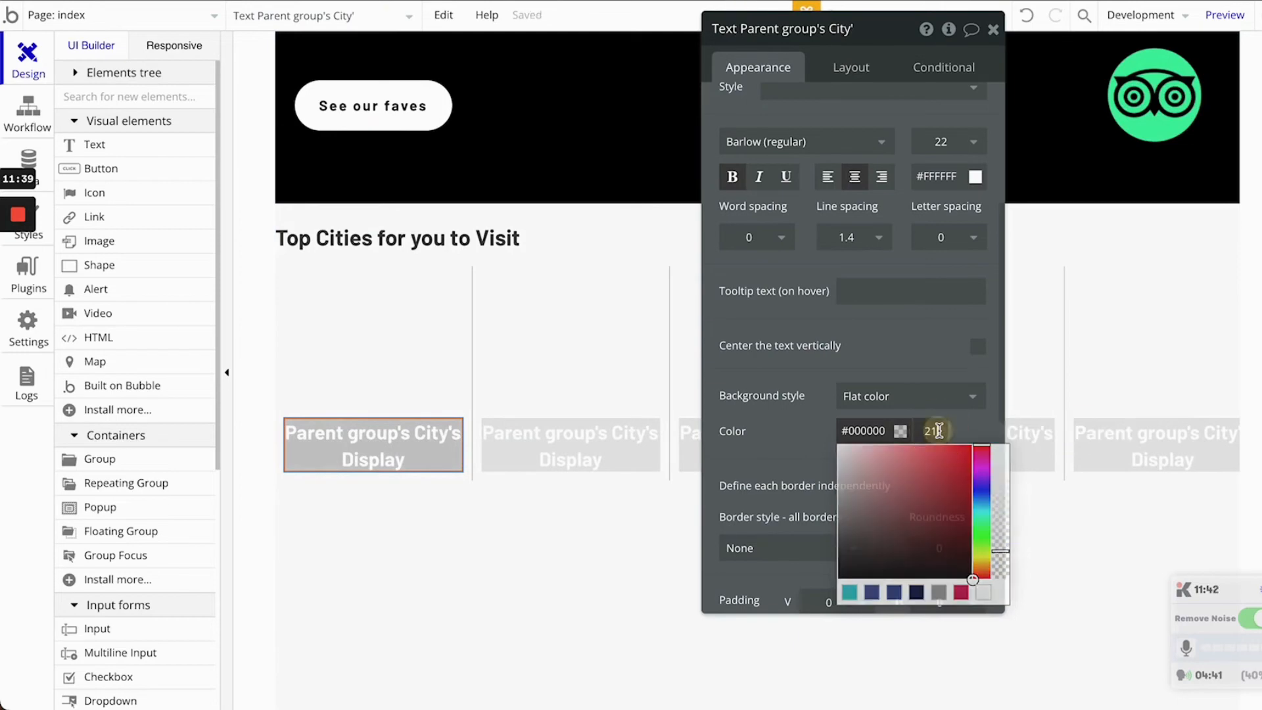
{"action": "key", "text": "BackSpace"}
{"action": "type", "text": "0"}
{"action": "left_click", "coordinate": [793, 431]}
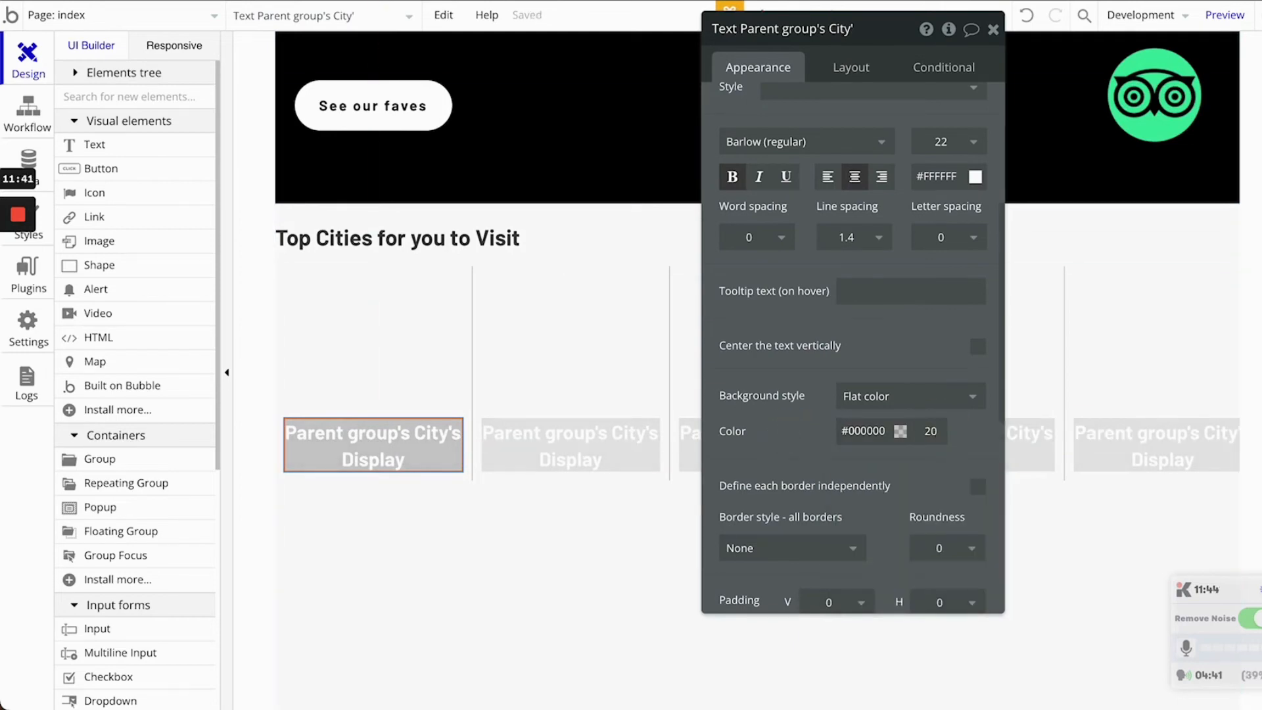
- Switch to the homepage preview, reload it and check the legibility of the city names on the cards
{"action": "left_click", "coordinate": [422, 1]}
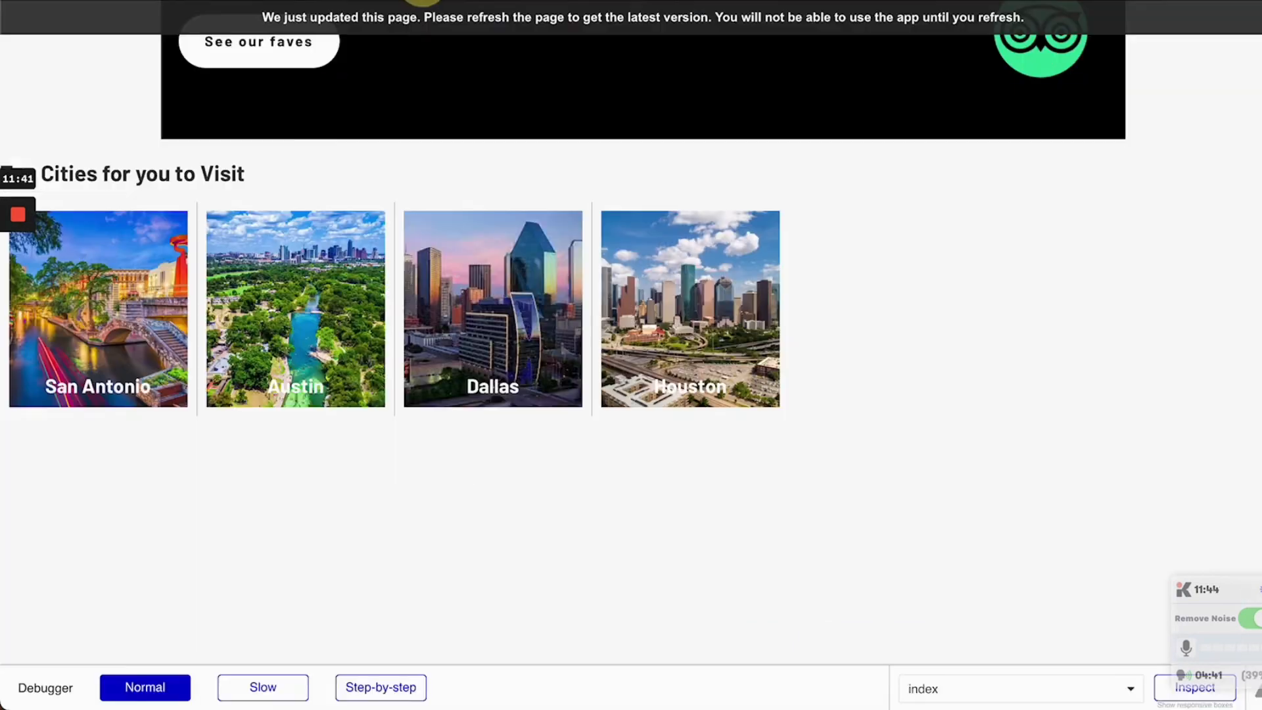
{"action": "left_click", "coordinate": [422, 25]}
{"action": "scroll", "coordinate": [285, 358], "scroll_direction": "down", "scroll_amount": 12}
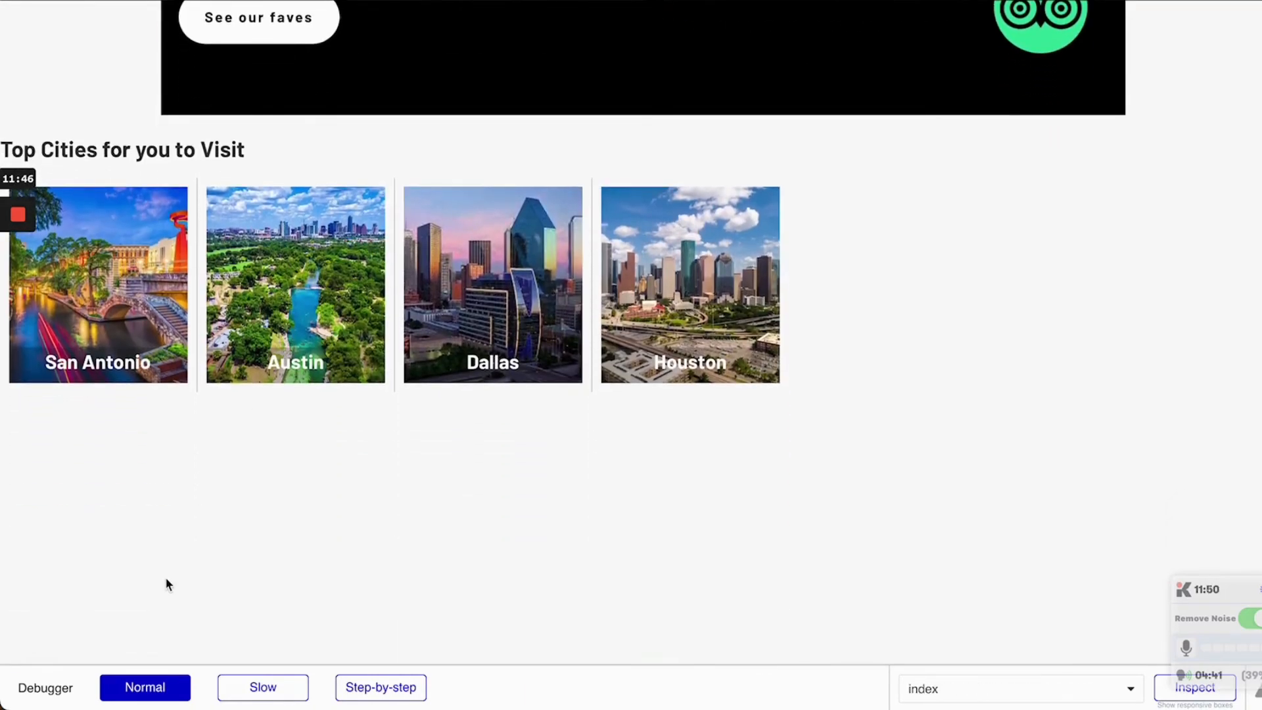
- Return to the editor and set the city name background's opacity to 25
{"action": "left_click", "coordinate": [134, 2]}
{"action": "left_click", "coordinate": [940, 431]}
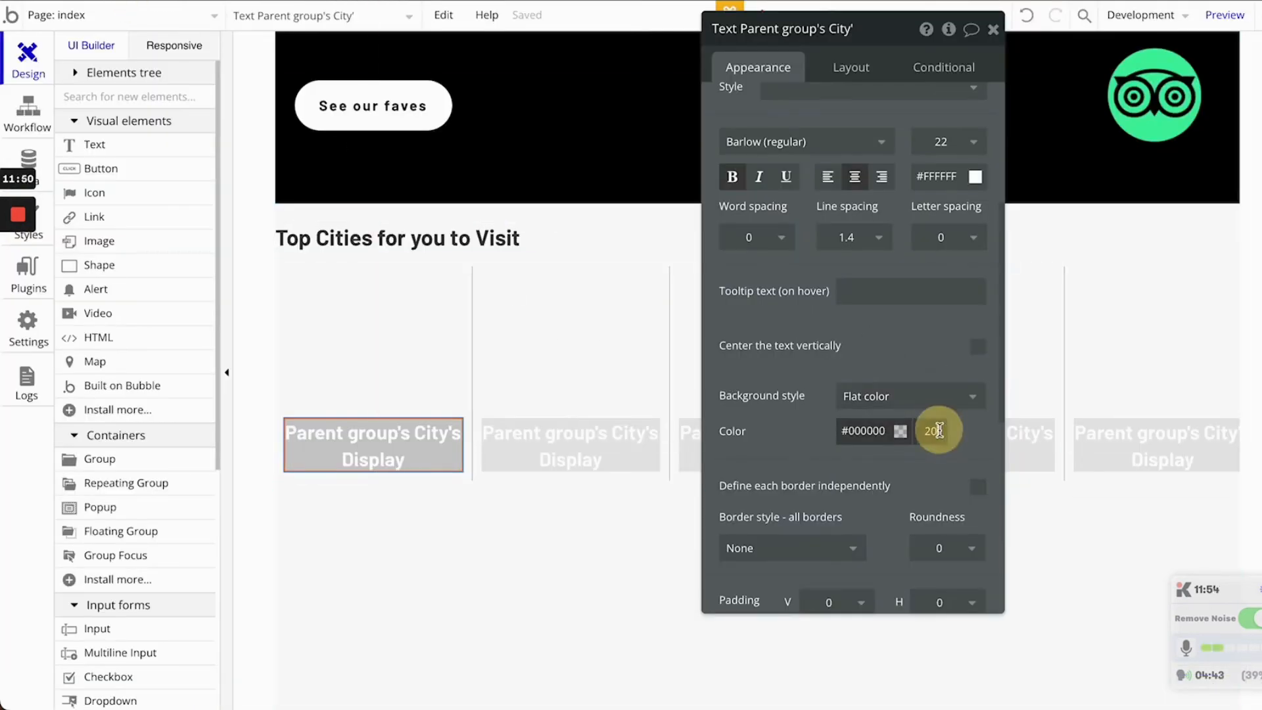
{"action": "key", "text": "Up"}
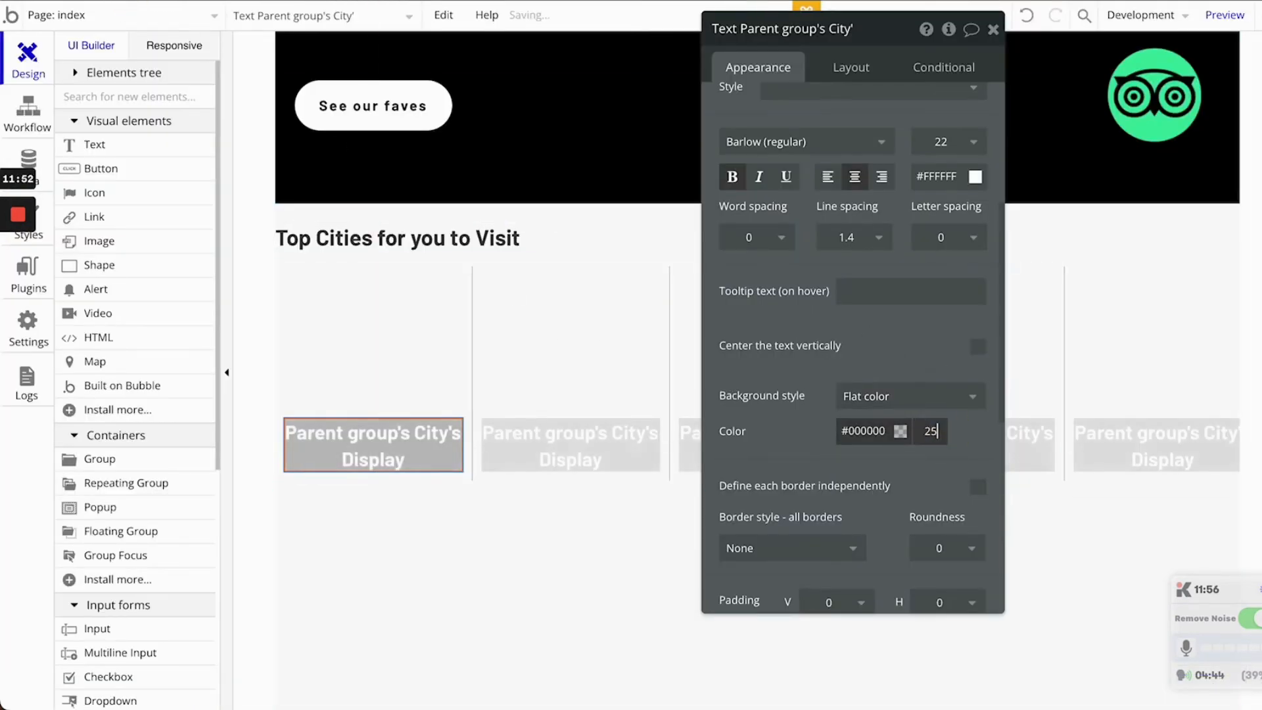
- Reload the homepage preview and check the darker background behind the city names
{"action": "left_click", "coordinate": [459, 4]}
{"action": "left_click", "coordinate": [459, 22]}
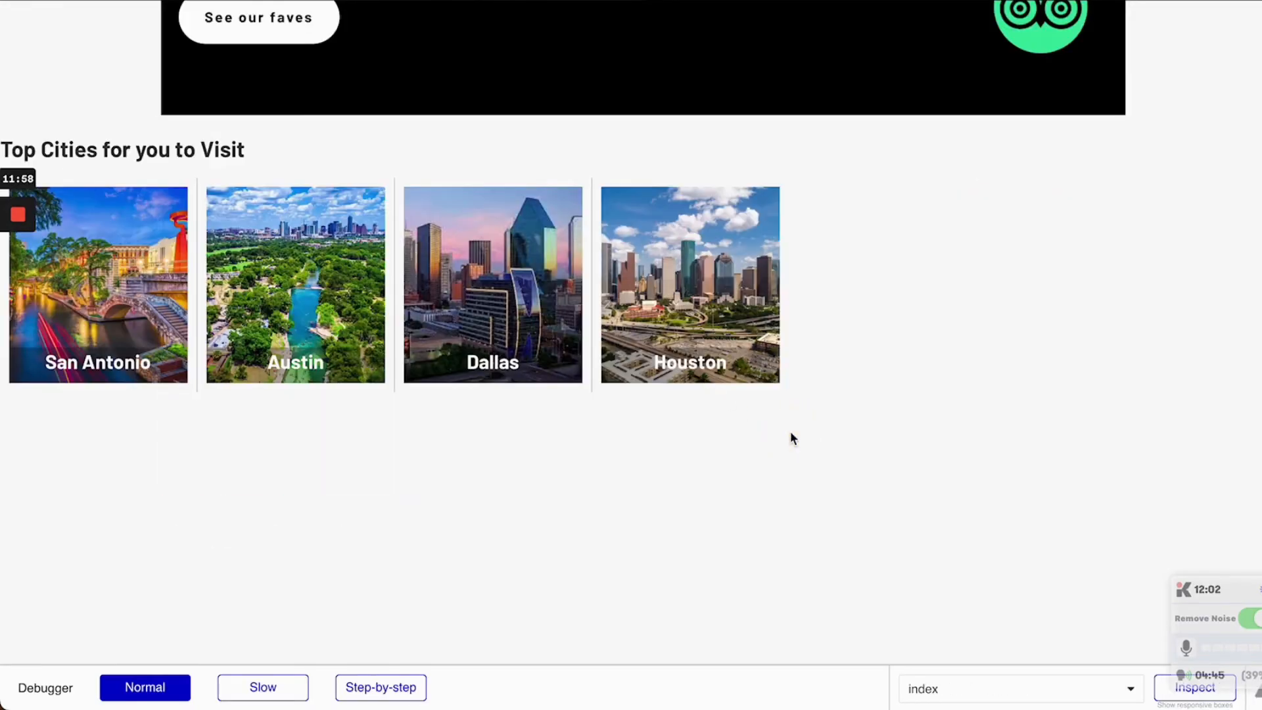
{"action": "scroll", "coordinate": [790, 431], "scroll_direction": "up", "scroll_amount": 4}
- Back in the editor, set the Top Cities Group's top margin to 30 px
{"action": "left_click", "coordinate": [394, 2]}
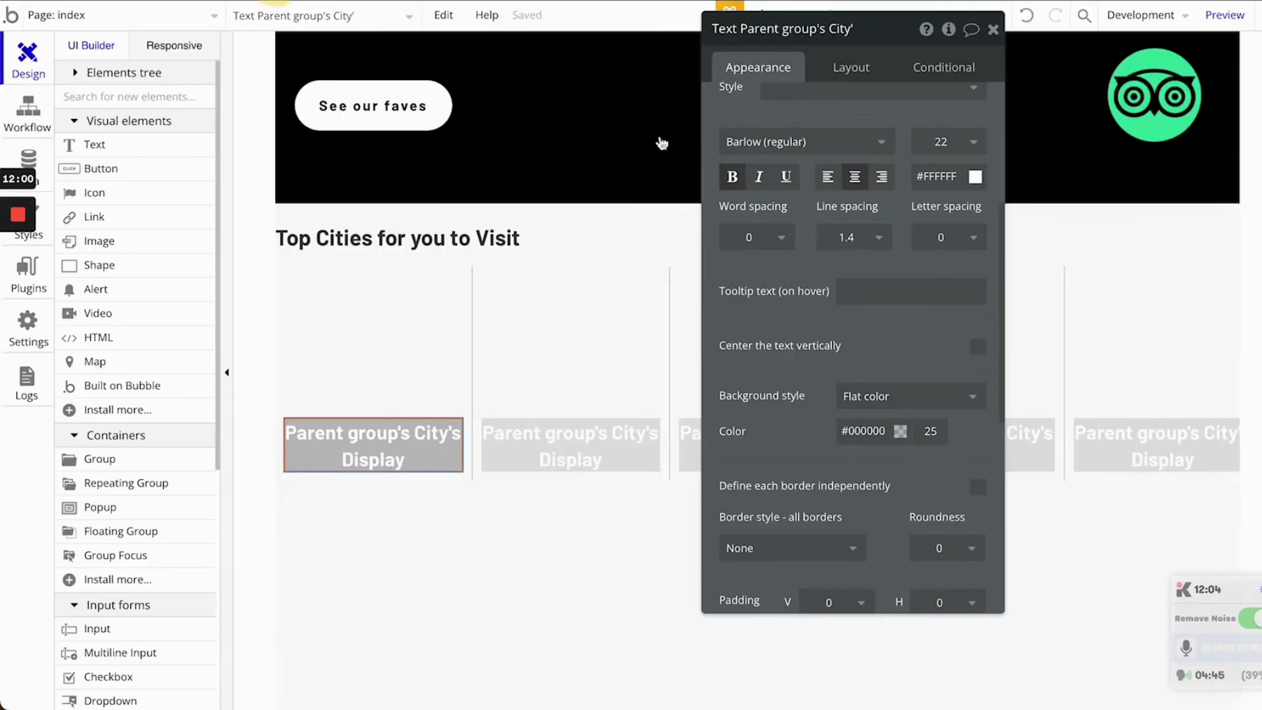
{"action": "left_click", "coordinate": [1179, 242]}
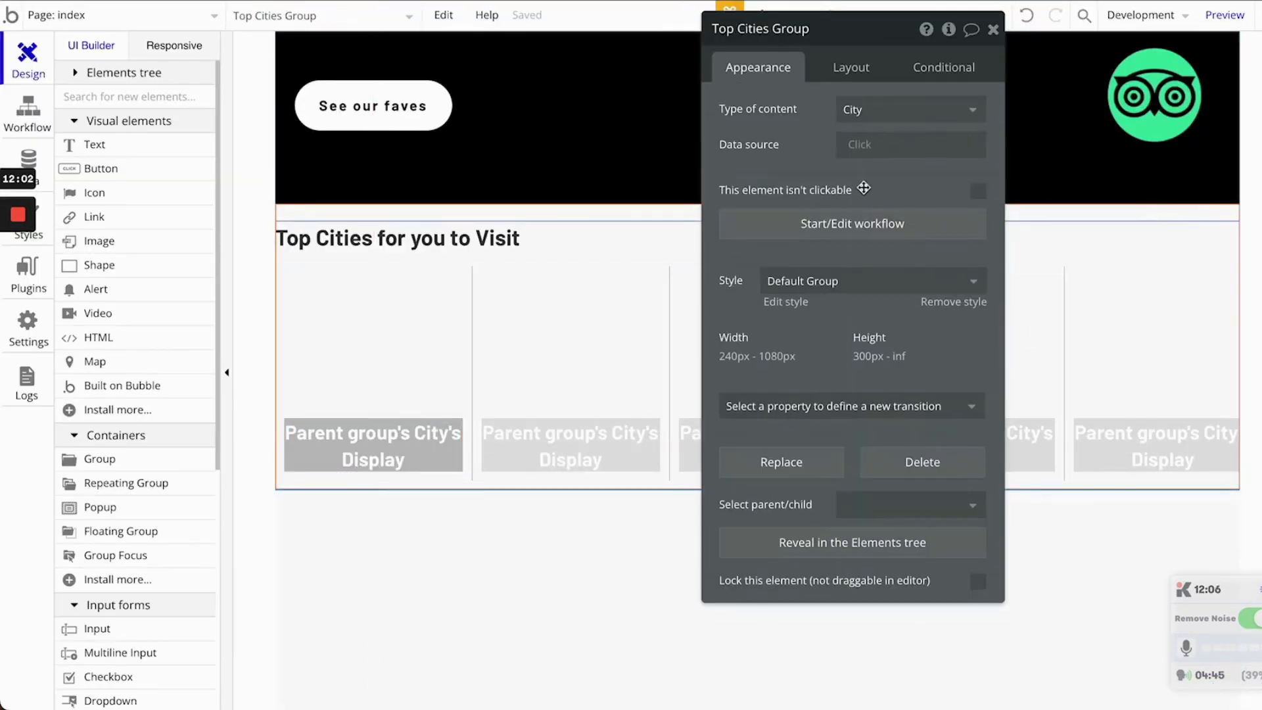
{"action": "left_click", "coordinate": [865, 69]}
{"action": "scroll", "coordinate": [741, 520], "scroll_direction": "down", "scroll_amount": 3}
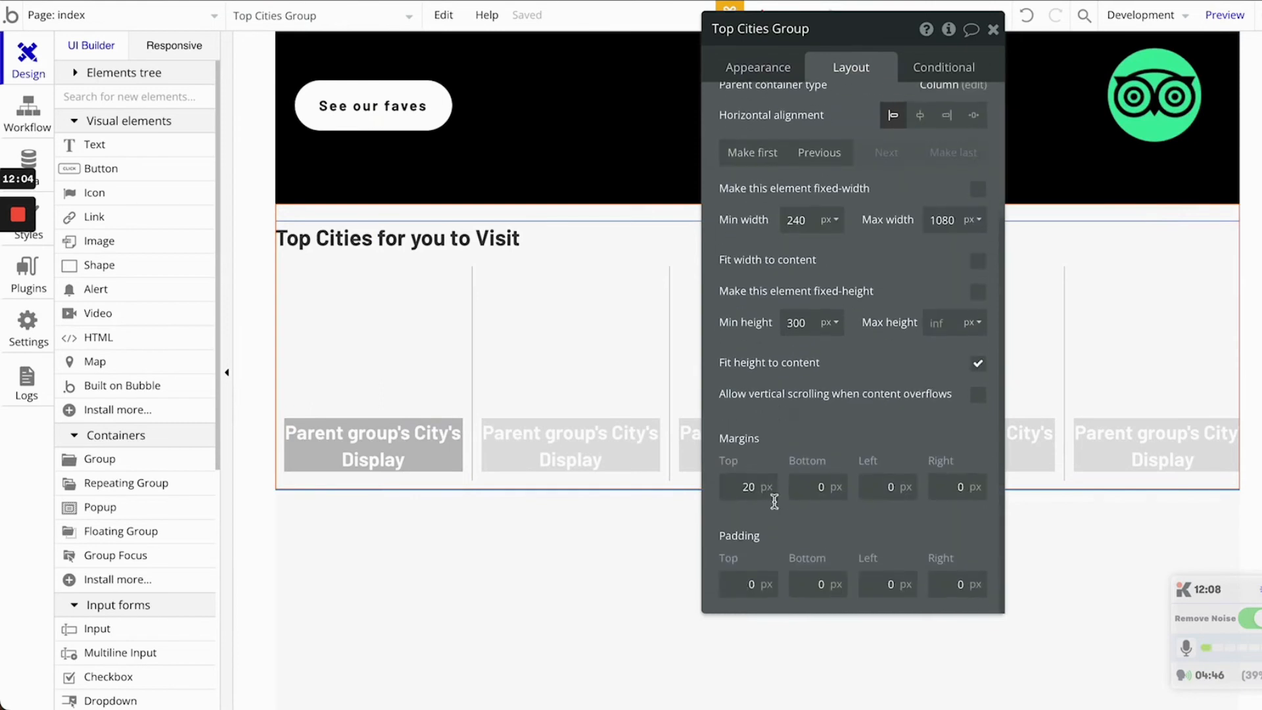
{"action": "double_click", "coordinate": [741, 498]}
{"action": "type", "text": "30"}
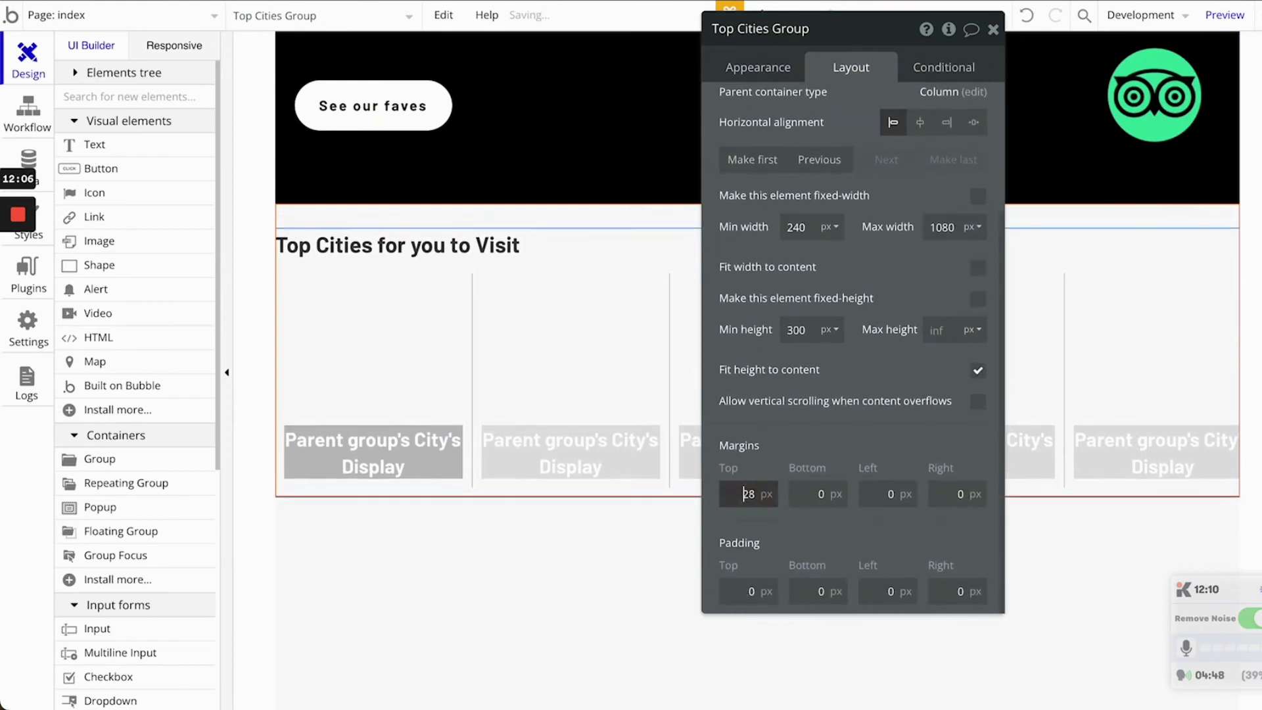
{"action": "left_click", "coordinate": [994, 29]}
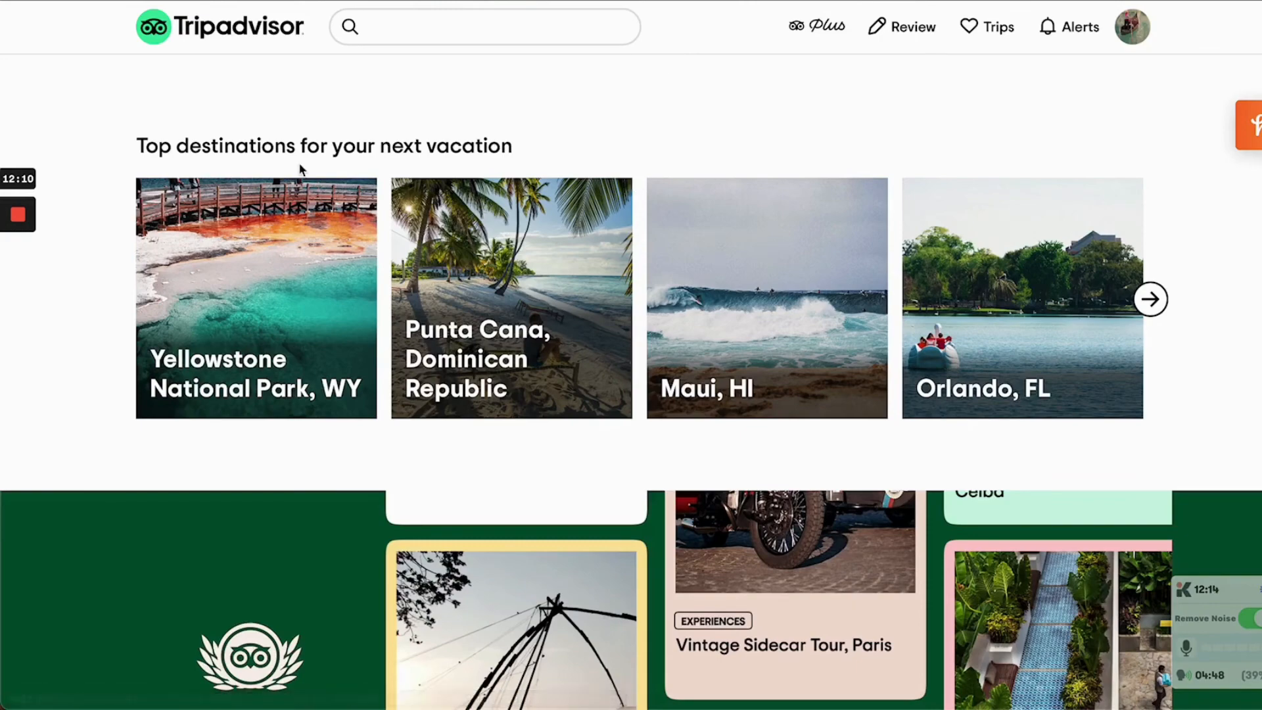
- Switch to the homepage preview, reload it and check the spacing and alignment of the top cities section
{"action": "left_click", "coordinate": [232, 1]}
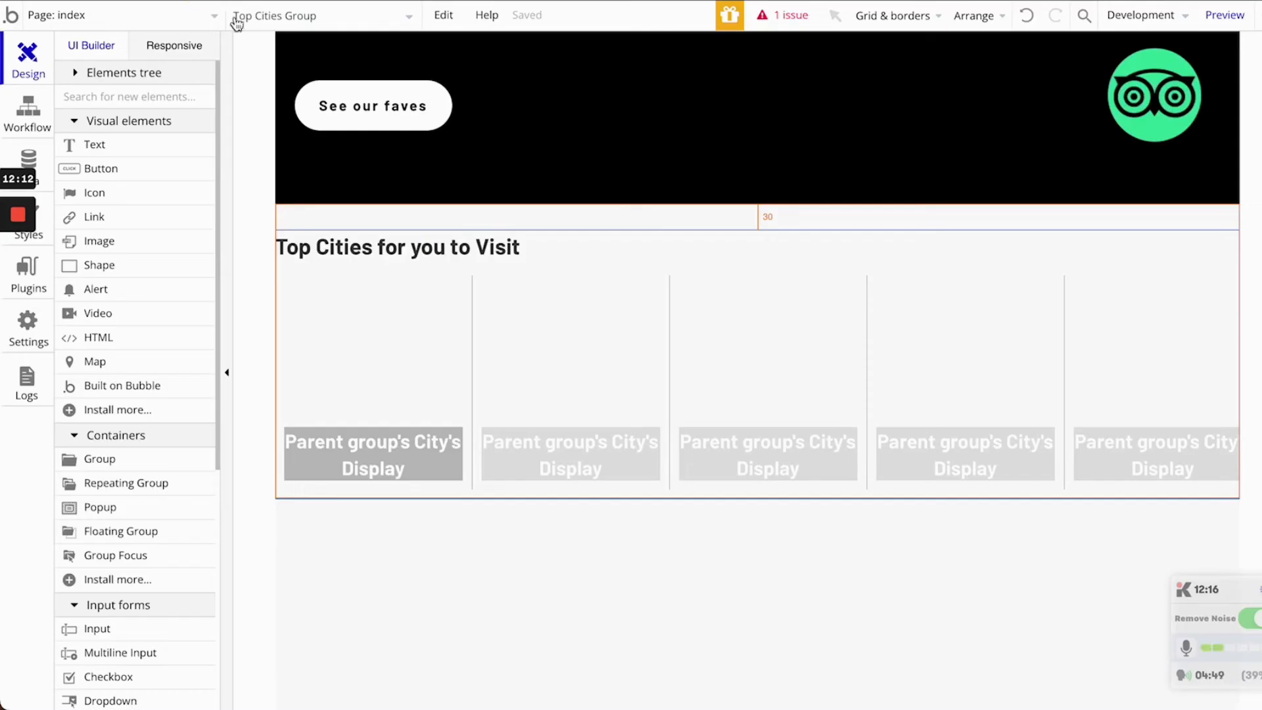
{"action": "left_click", "coordinate": [517, 1]}
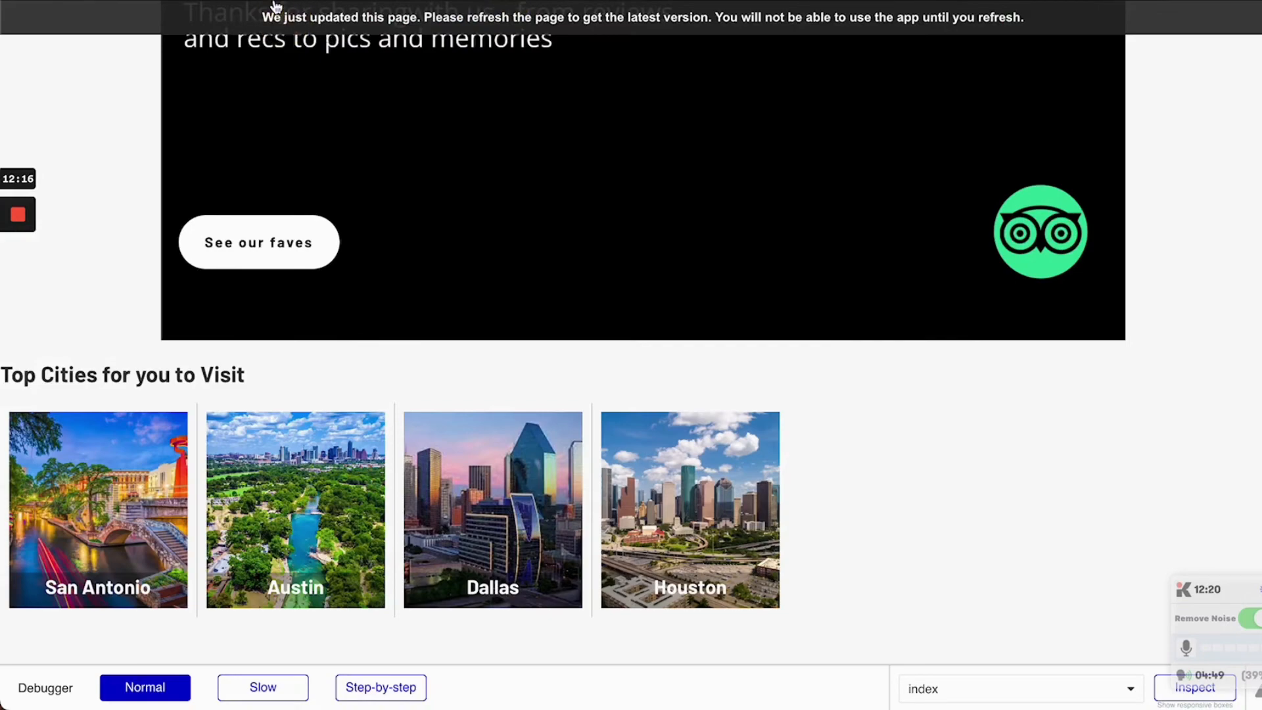
{"action": "key", "text": "super+r"}
{"action": "scroll", "coordinate": [334, 409], "scroll_direction": "down", "scroll_amount": 10}
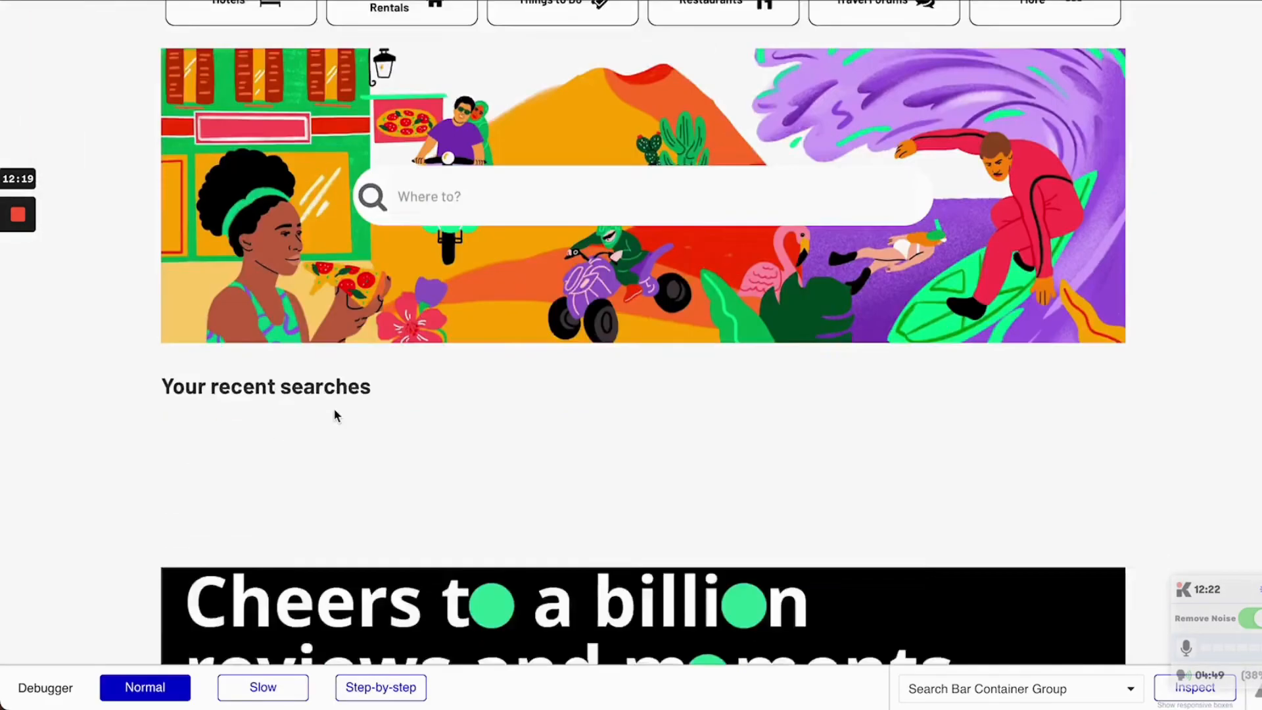
{"action": "scroll", "coordinate": [334, 413], "scroll_direction": "down", "scroll_amount": 3}
- In the editor, compare the layout settings of the Top Cities Group, Banner Group and RepeatingGroup City
{"action": "left_click", "coordinate": [368, 2]}
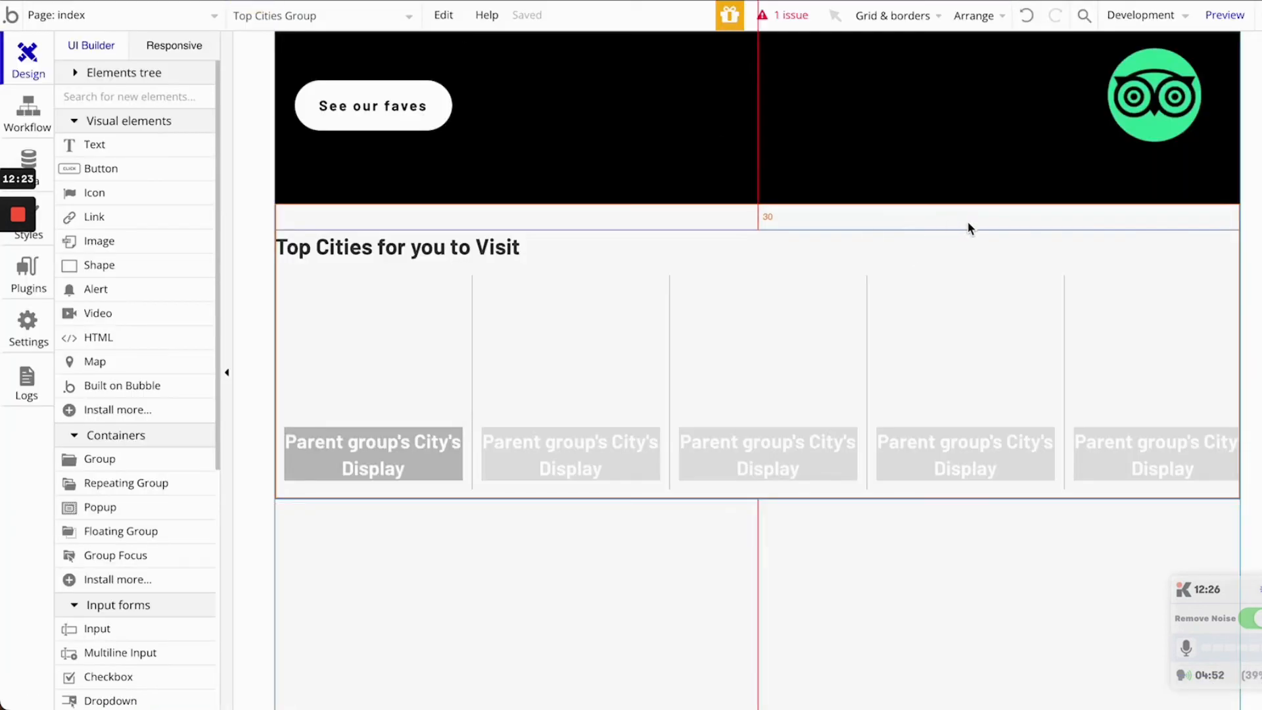
{"action": "double_click", "coordinate": [977, 245]}
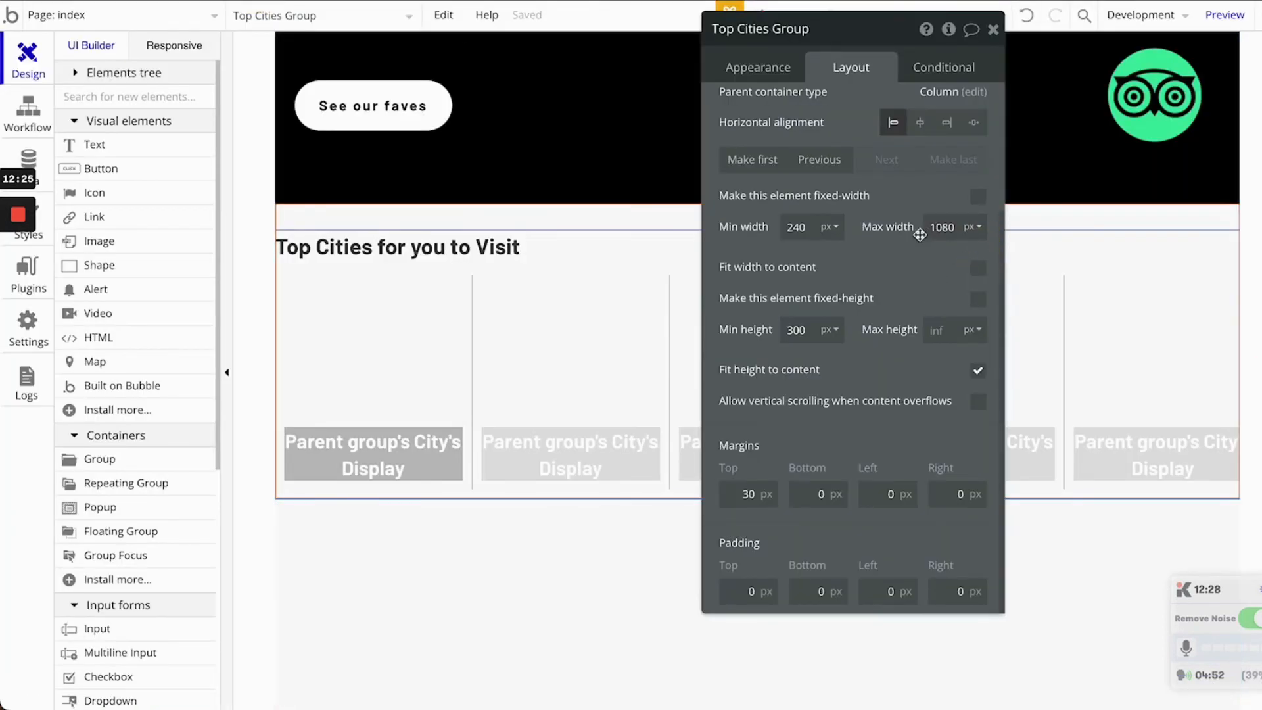
{"action": "scroll", "coordinate": [1124, 122], "scroll_direction": "up", "scroll_amount": 3}
{"action": "left_click", "coordinate": [1126, 114]}
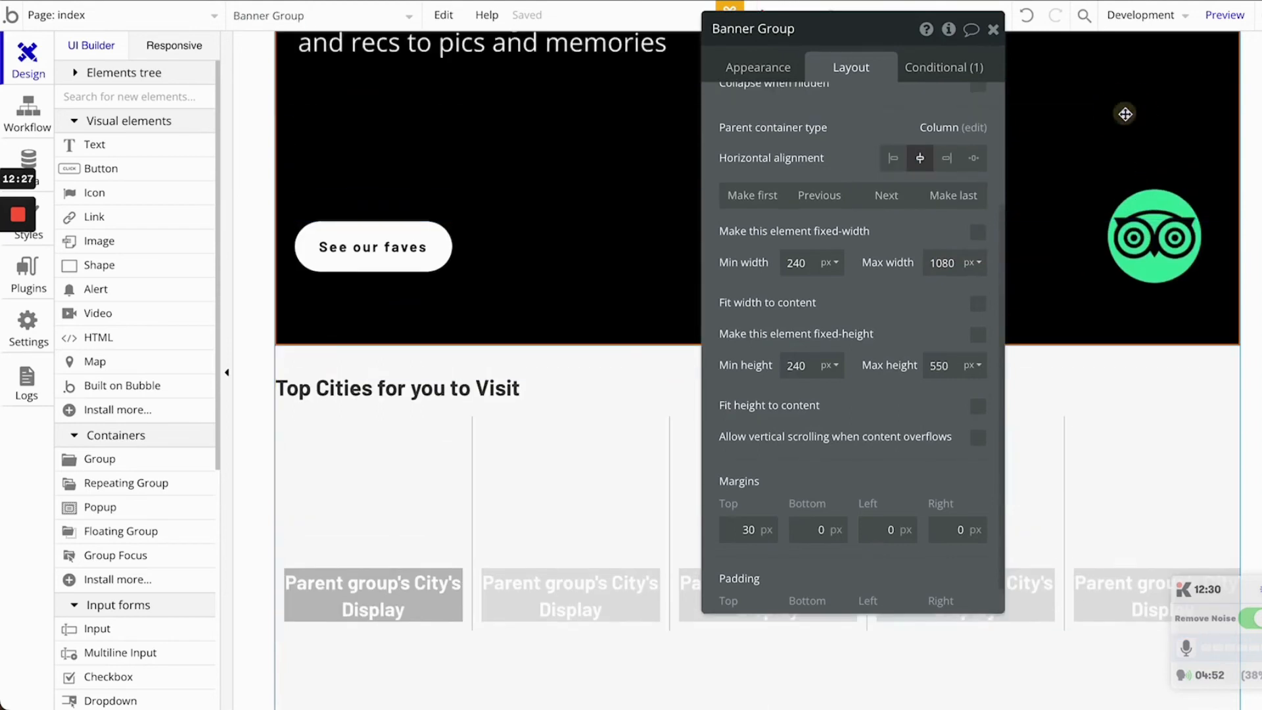
{"action": "left_click", "coordinate": [1099, 376]}
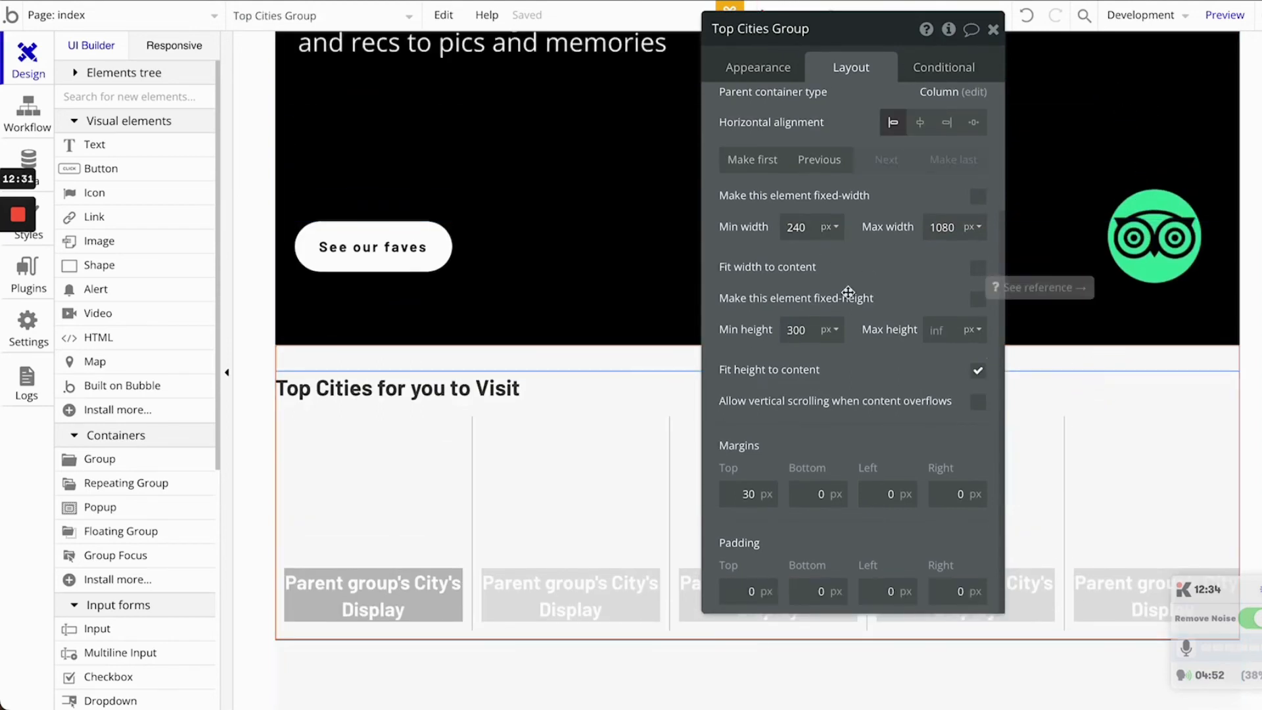
{"action": "left_click", "coordinate": [537, 98]}
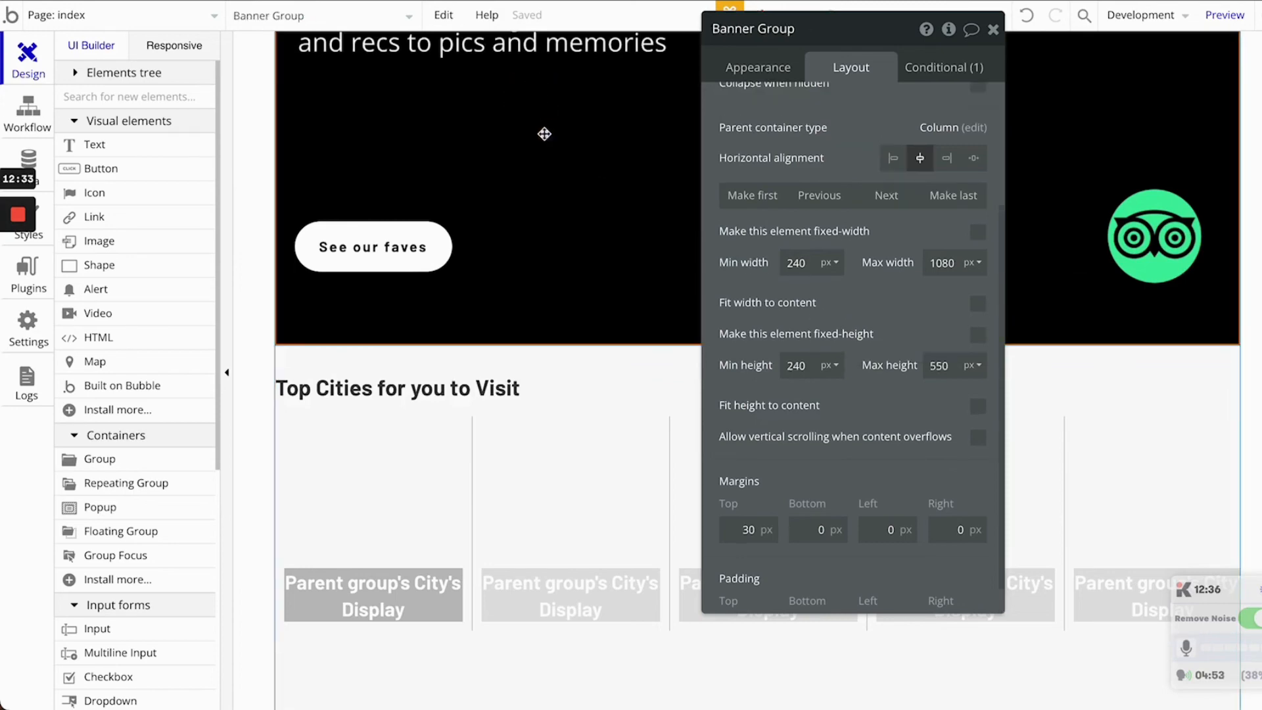
{"action": "left_click", "coordinate": [606, 383]}
{"action": "left_click", "coordinate": [541, 430]}
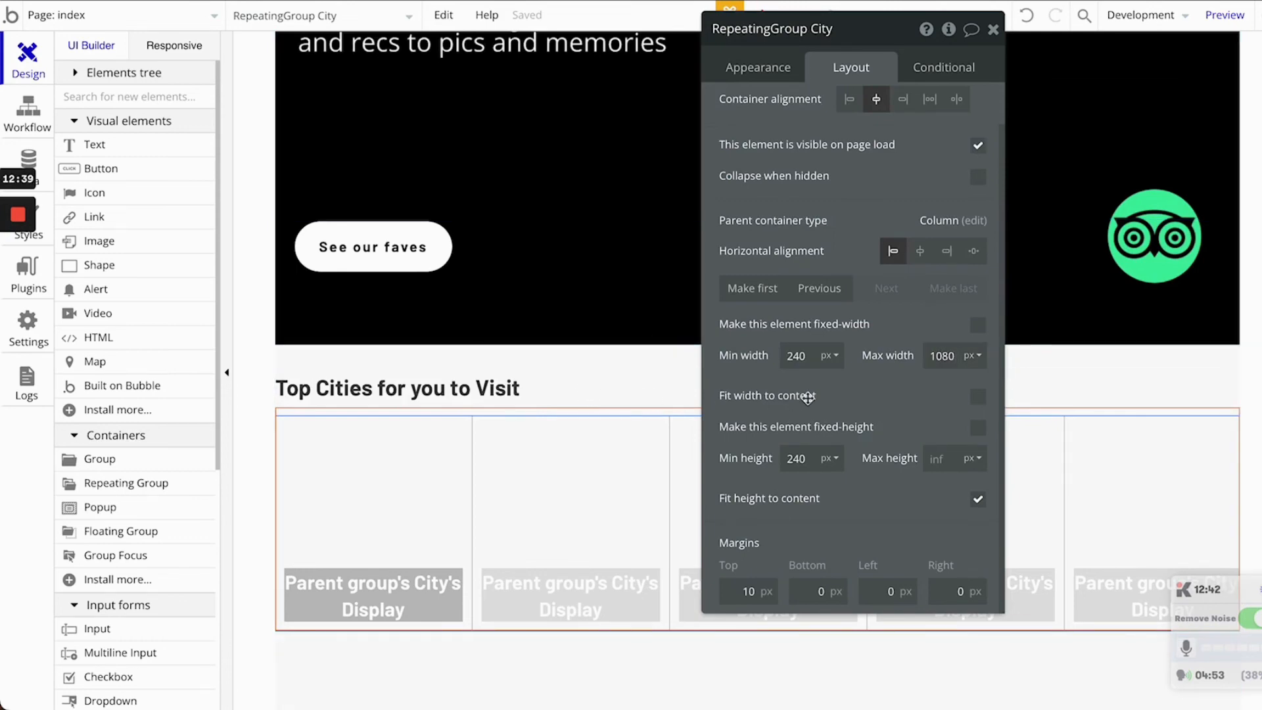
{"action": "left_click", "coordinate": [1110, 387]}
{"action": "left_click", "coordinate": [992, 33]}
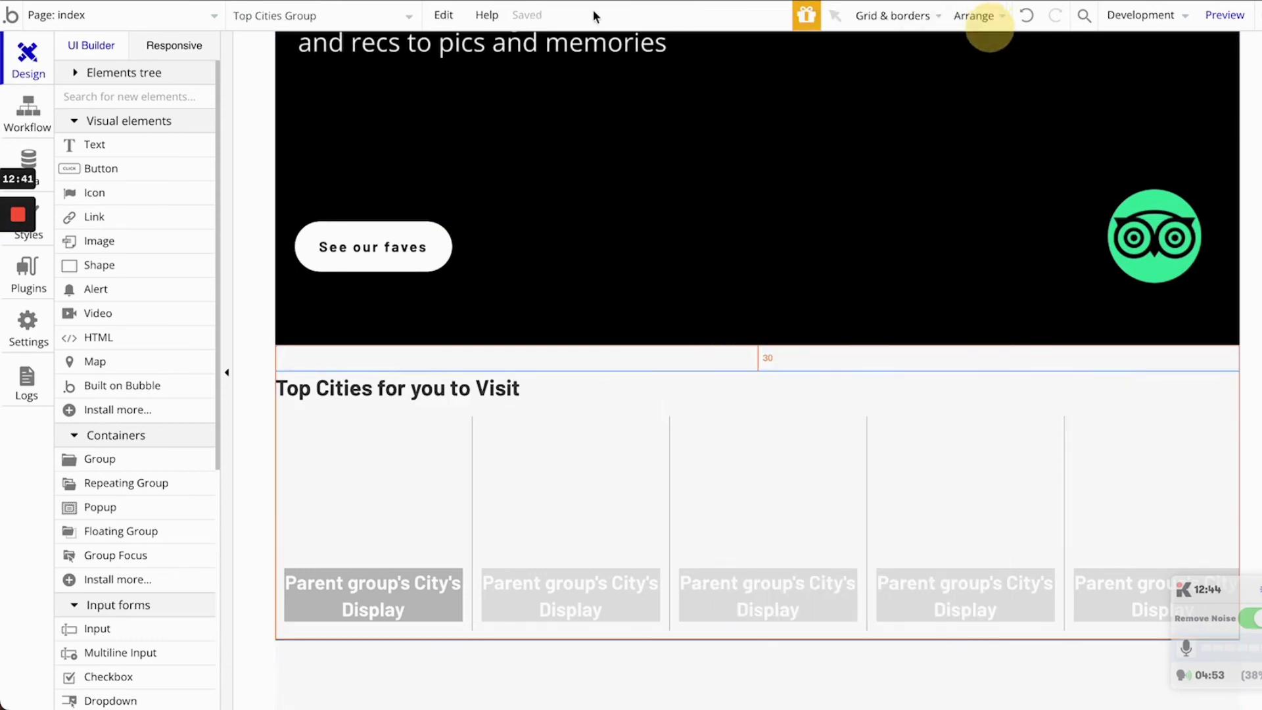
- Reload the homepage preview and compare the top cities section's alignment with the banner above it
{"action": "left_click", "coordinate": [579, 1]}
{"action": "key", "text": "super+r"}
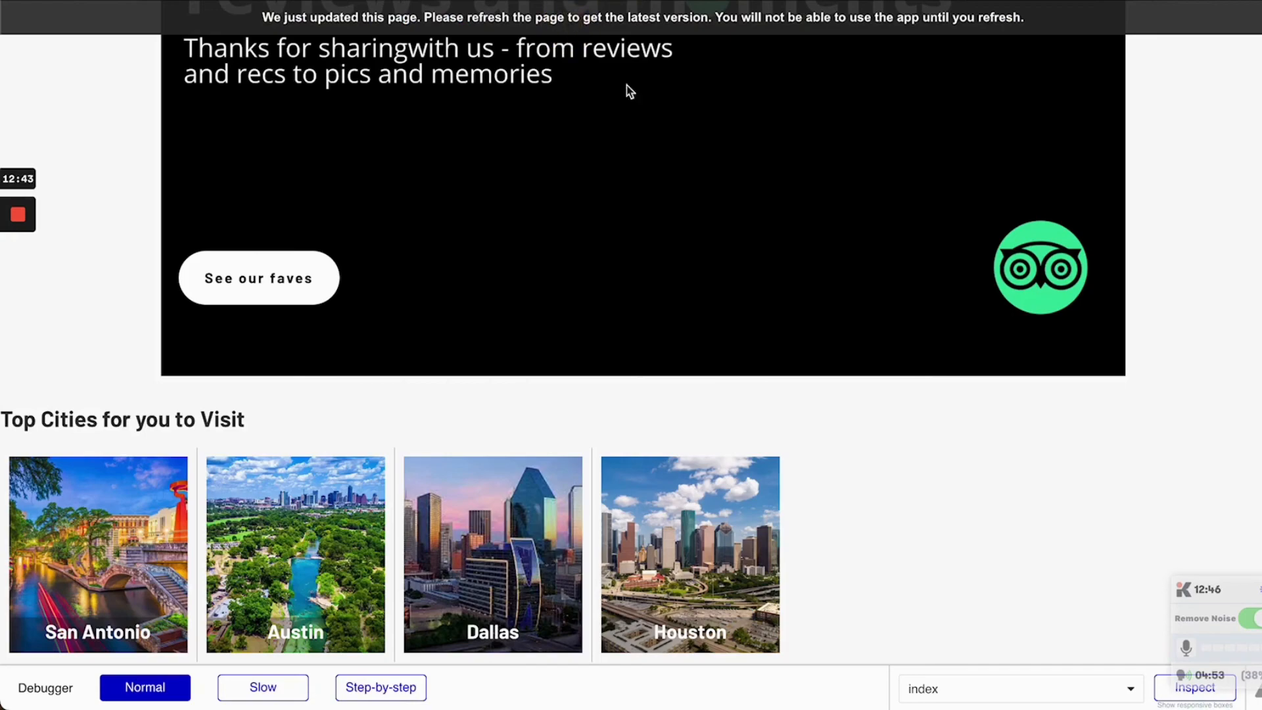
{"action": "scroll", "coordinate": [787, 244], "scroll_direction": "down", "scroll_amount": 8}
{"action": "scroll", "coordinate": [788, 244], "scroll_direction": "down", "scroll_amount": 5}
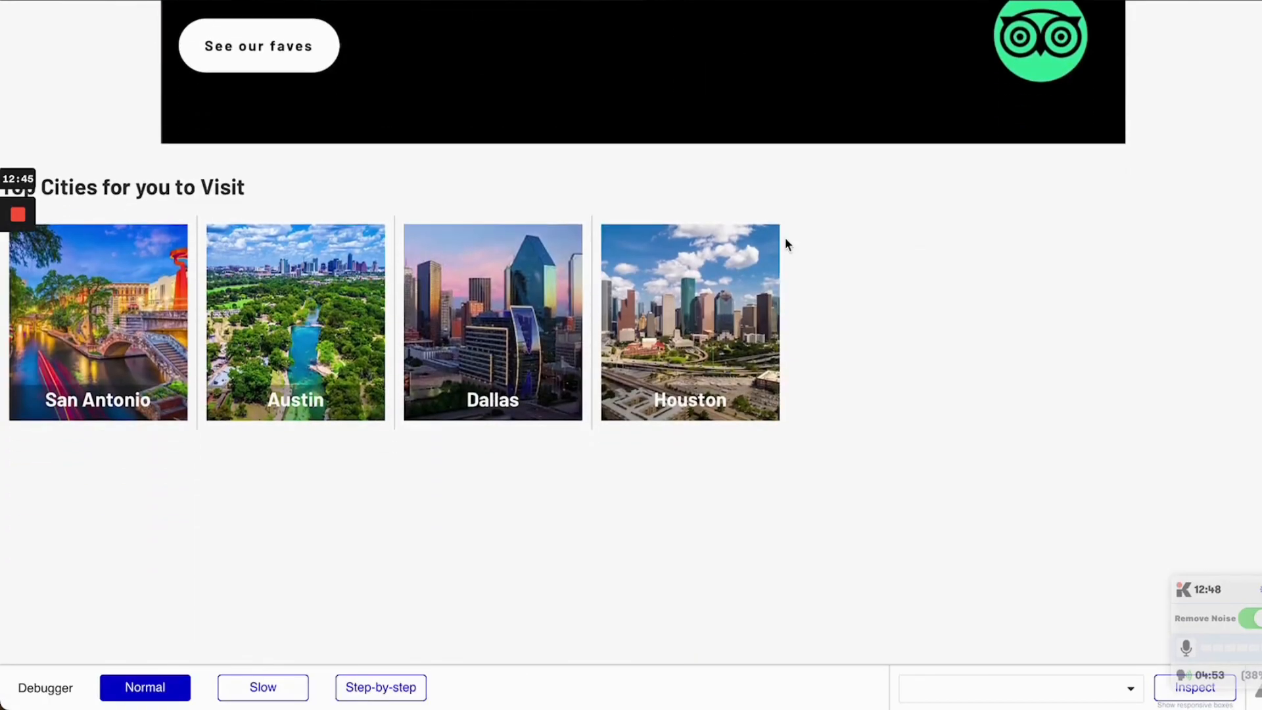
- Return to the editor and set the Top Cities Group's horizontal alignment to centered
{"action": "left_click", "coordinate": [421, 2]}
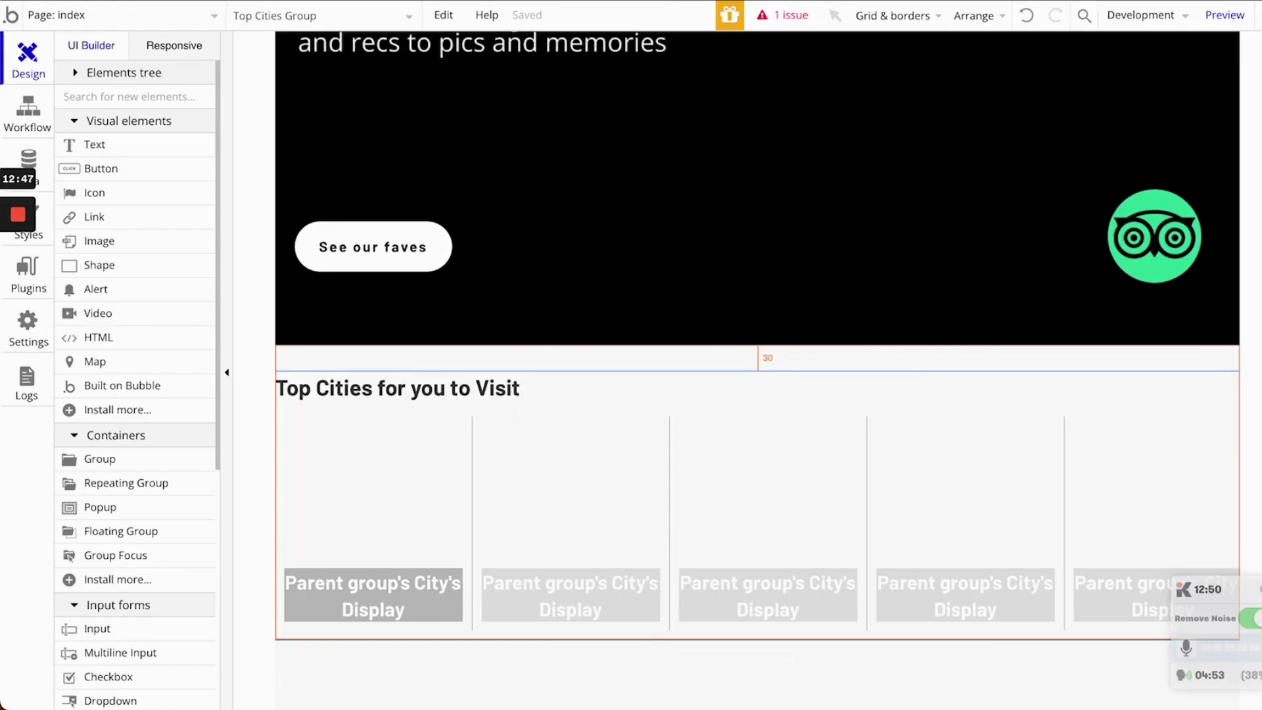
{"action": "double_click", "coordinate": [878, 381]}
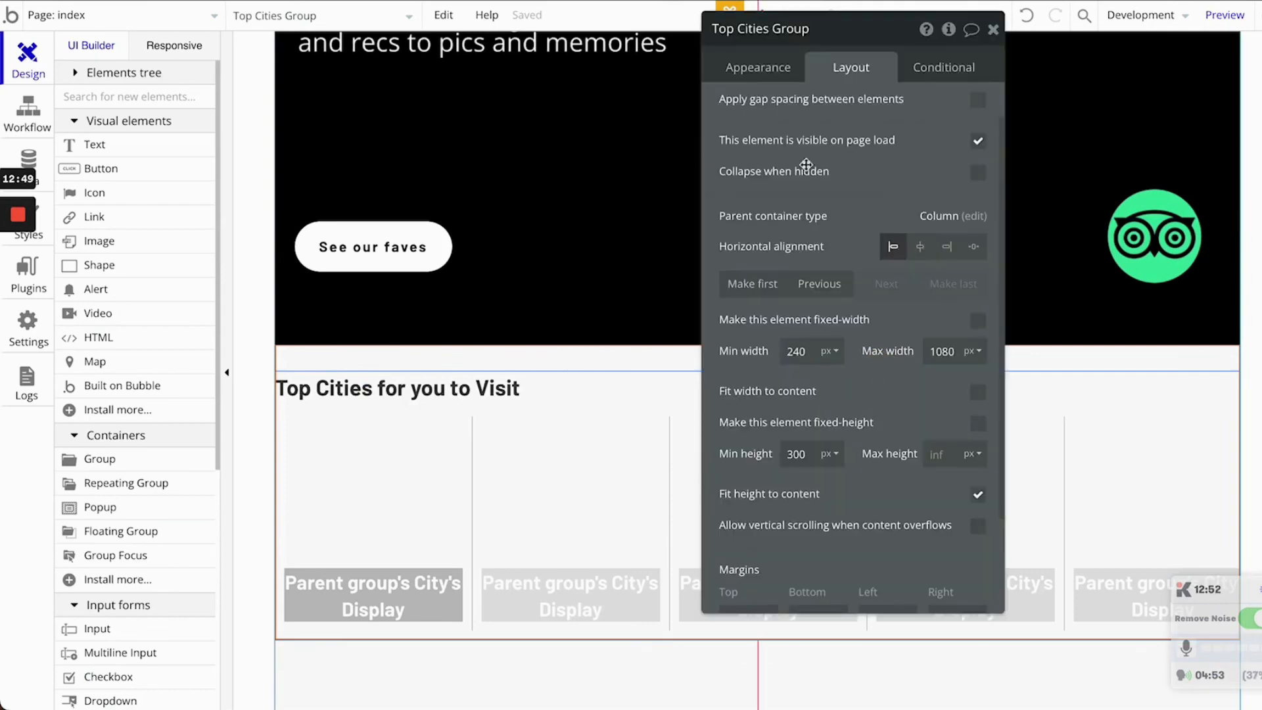
{"action": "left_click", "coordinate": [920, 246]}
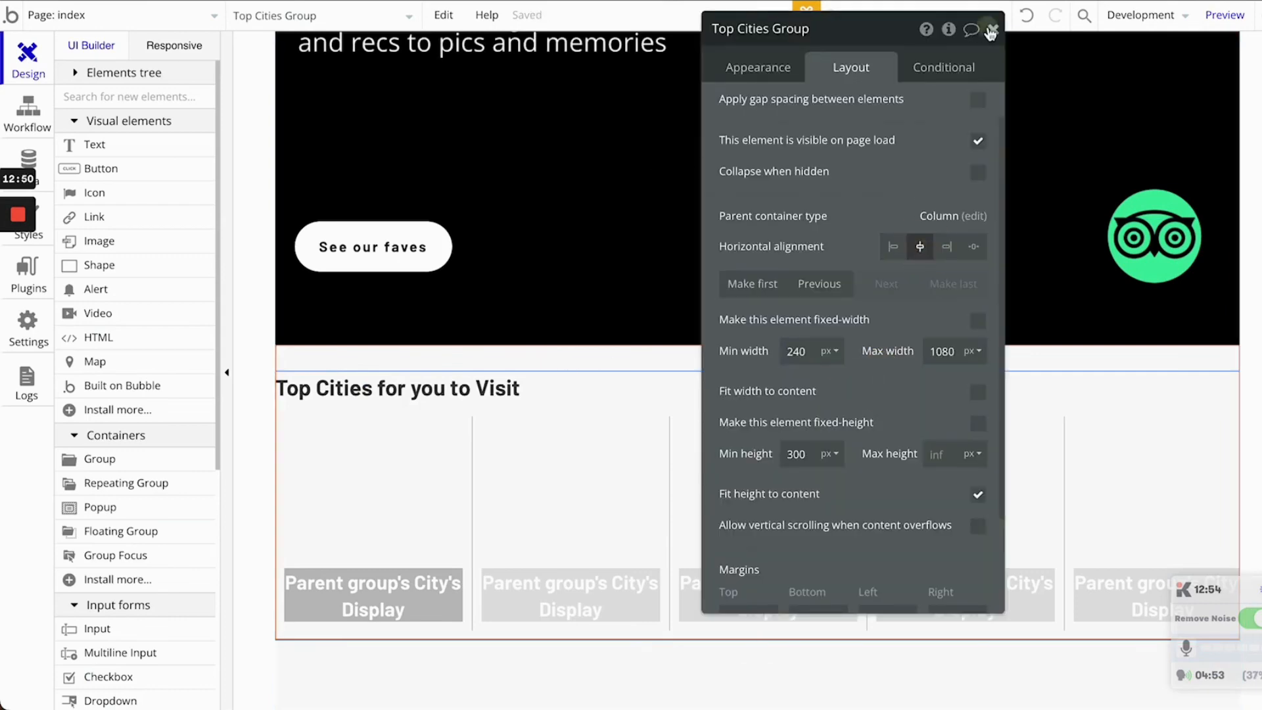
{"action": "left_click", "coordinate": [990, 31]}
- Reload the homepage preview and check that the top cities section lines up with the banner
{"action": "left_click", "coordinate": [514, 2]}
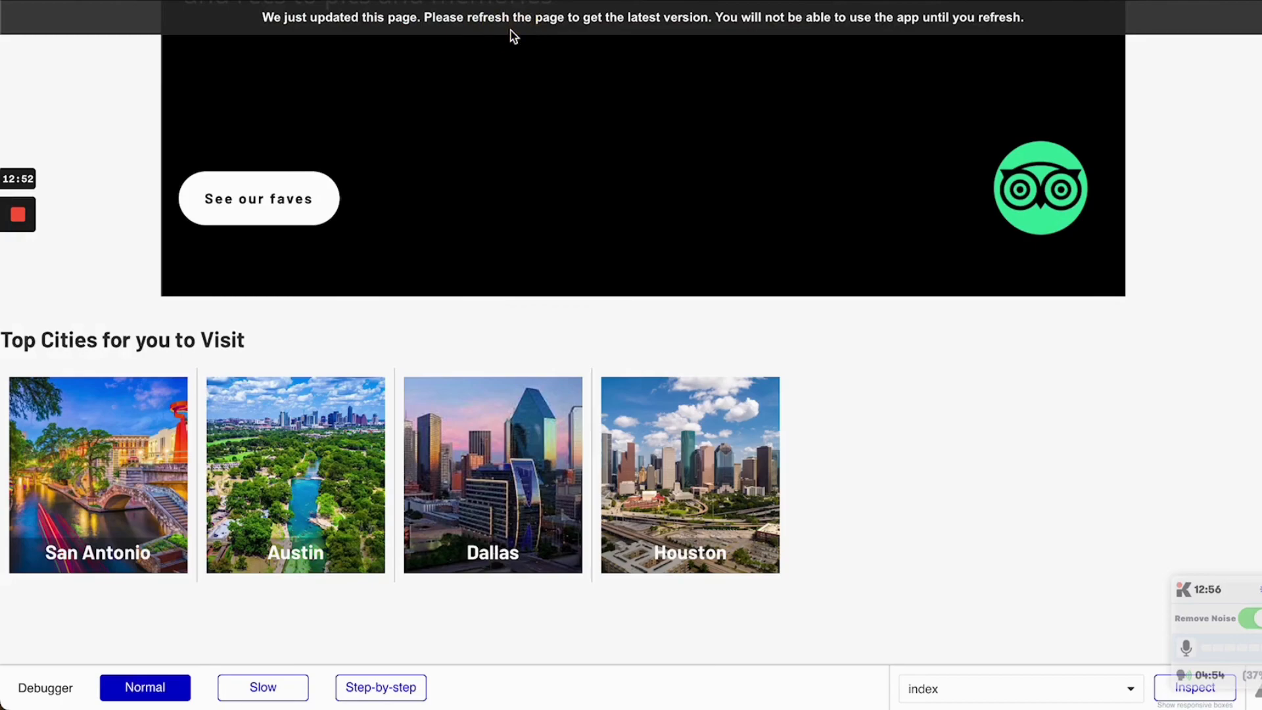
{"action": "left_click", "coordinate": [513, 33]}
{"action": "scroll", "coordinate": [607, 191], "scroll_direction": "down", "scroll_amount": 8}
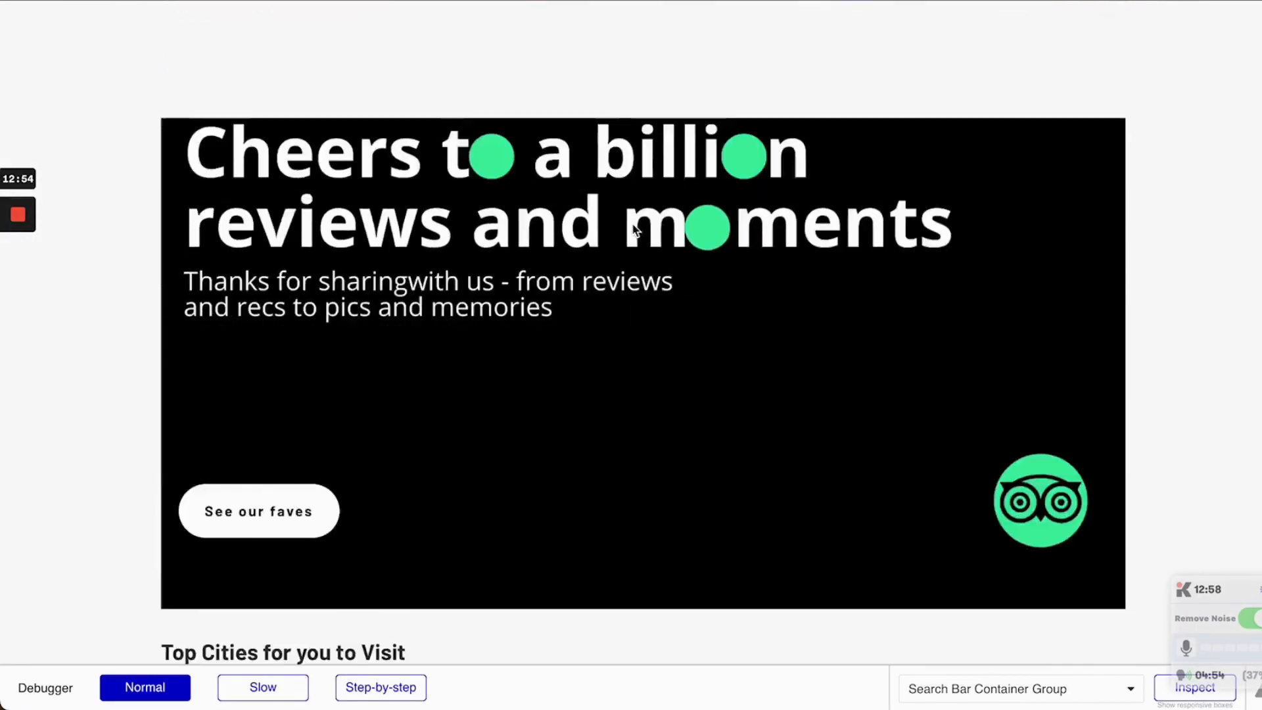
- Review the finished homepage preview from the search hero and recent searches through the banner to the top cities cards
{"action": "scroll", "coordinate": [636, 229], "scroll_direction": "down", "scroll_amount": 8}
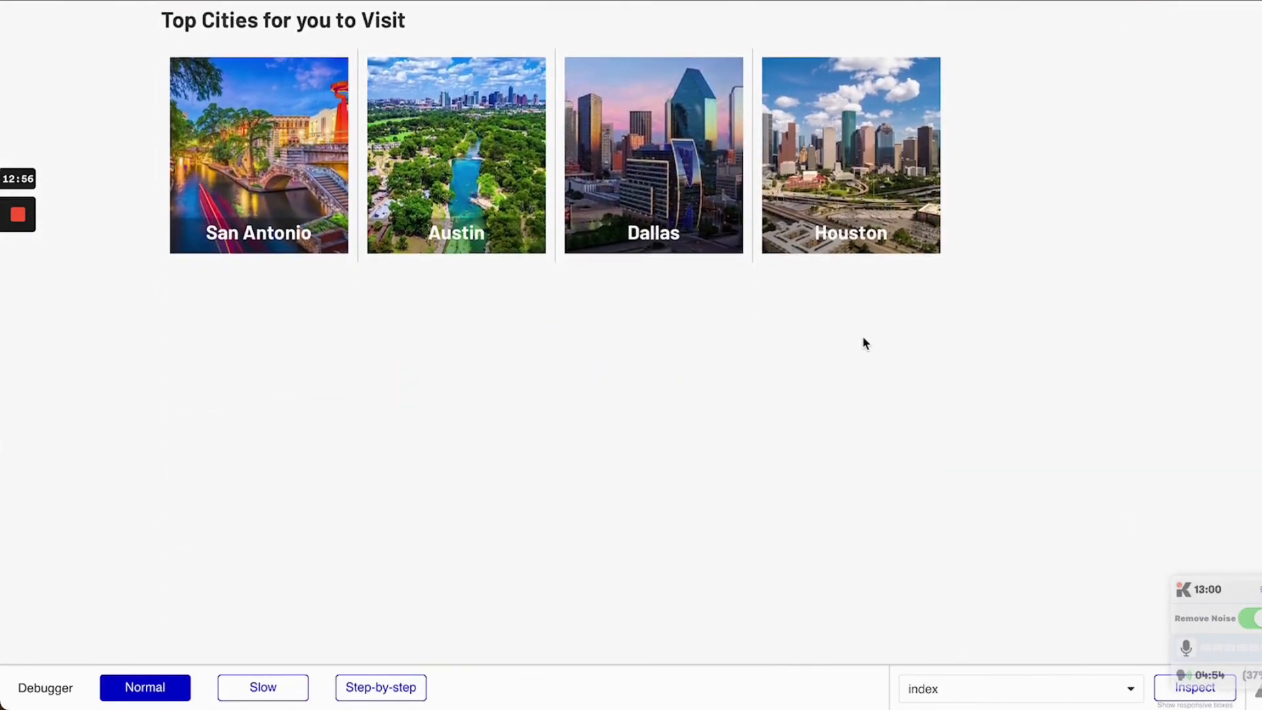
{"action": "scroll", "coordinate": [863, 343], "scroll_direction": "up", "scroll_amount": 4}
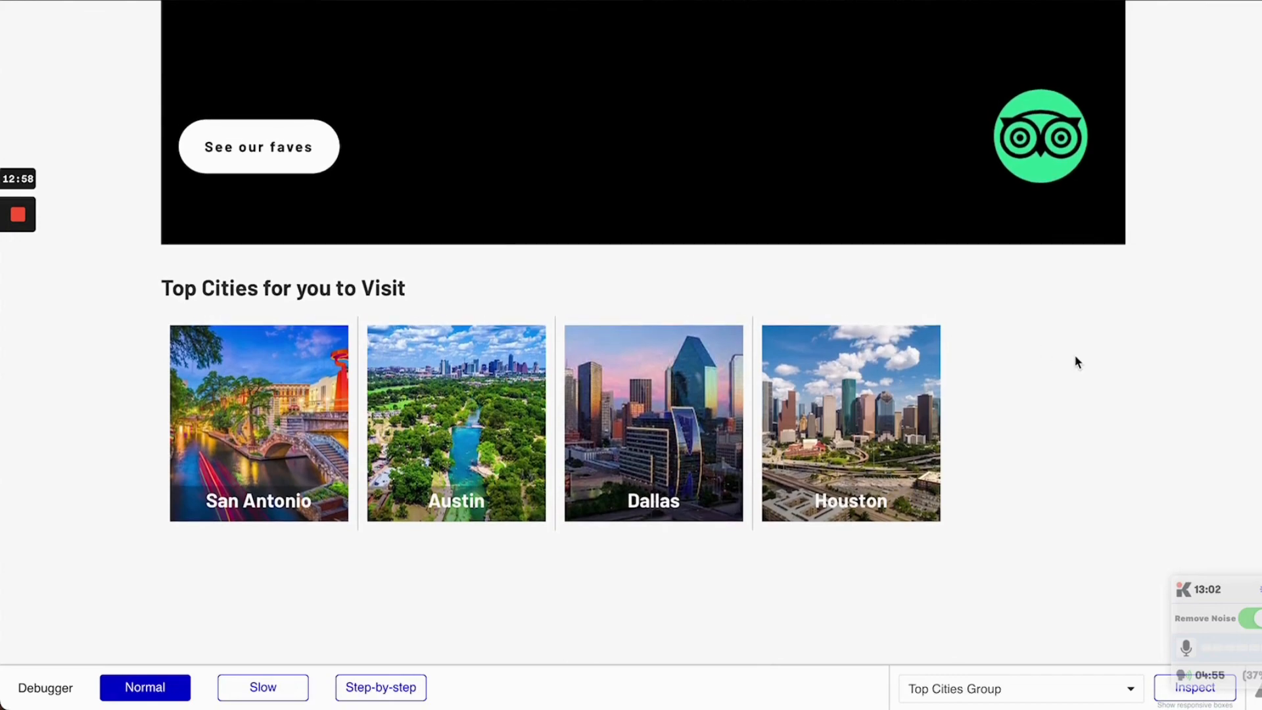
{"action": "scroll", "coordinate": [1076, 361], "scroll_direction": "up", "scroll_amount": 7}
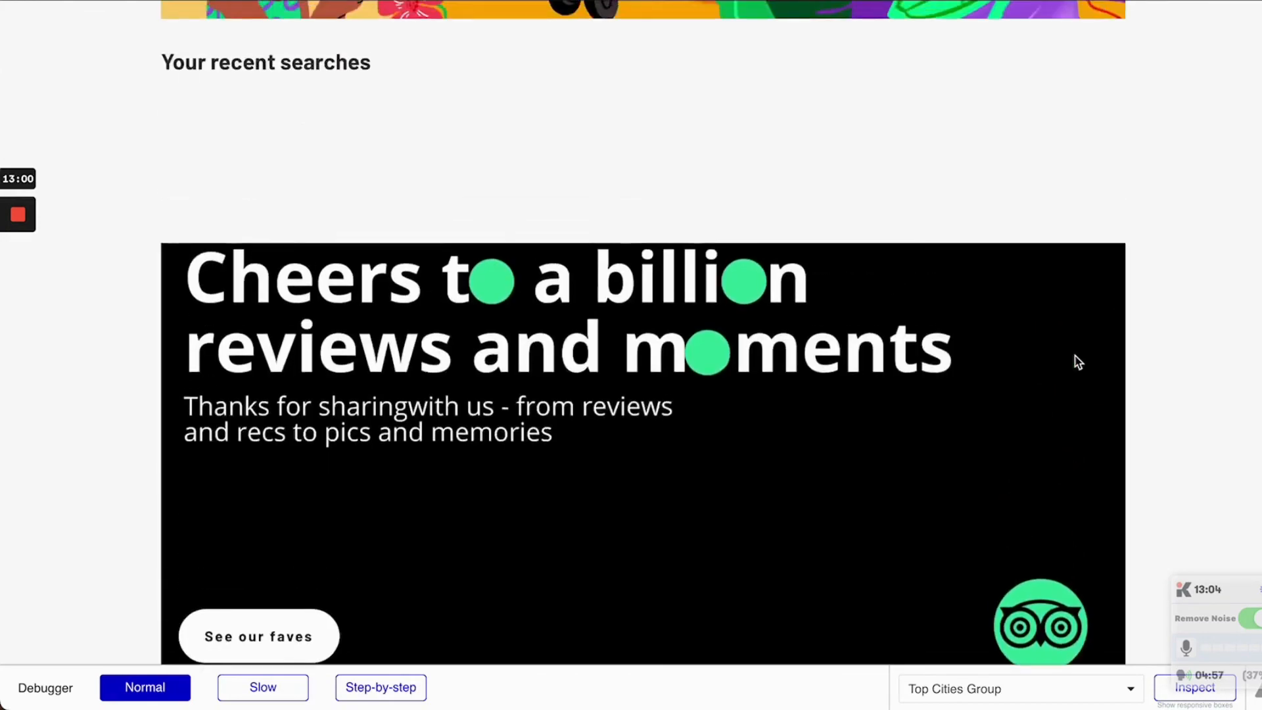
{"action": "scroll", "coordinate": [1077, 361], "scroll_direction": "down", "scroll_amount": 10}
{"action": "scroll", "coordinate": [1077, 361], "scroll_direction": "down", "scroll_amount": 3}
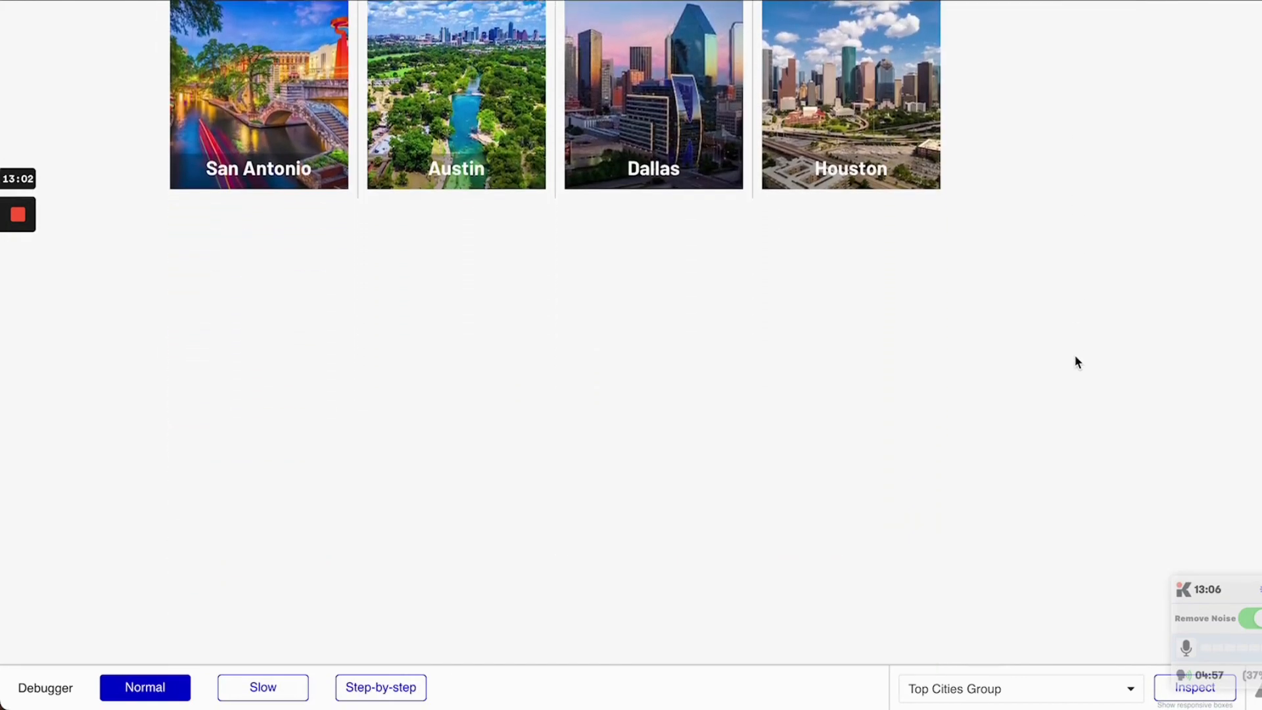
{"action": "scroll", "coordinate": [1076, 360], "scroll_direction": "up", "scroll_amount": 5}
{"action": "scroll", "coordinate": [1076, 357], "scroll_direction": "up", "scroll_amount": 15}
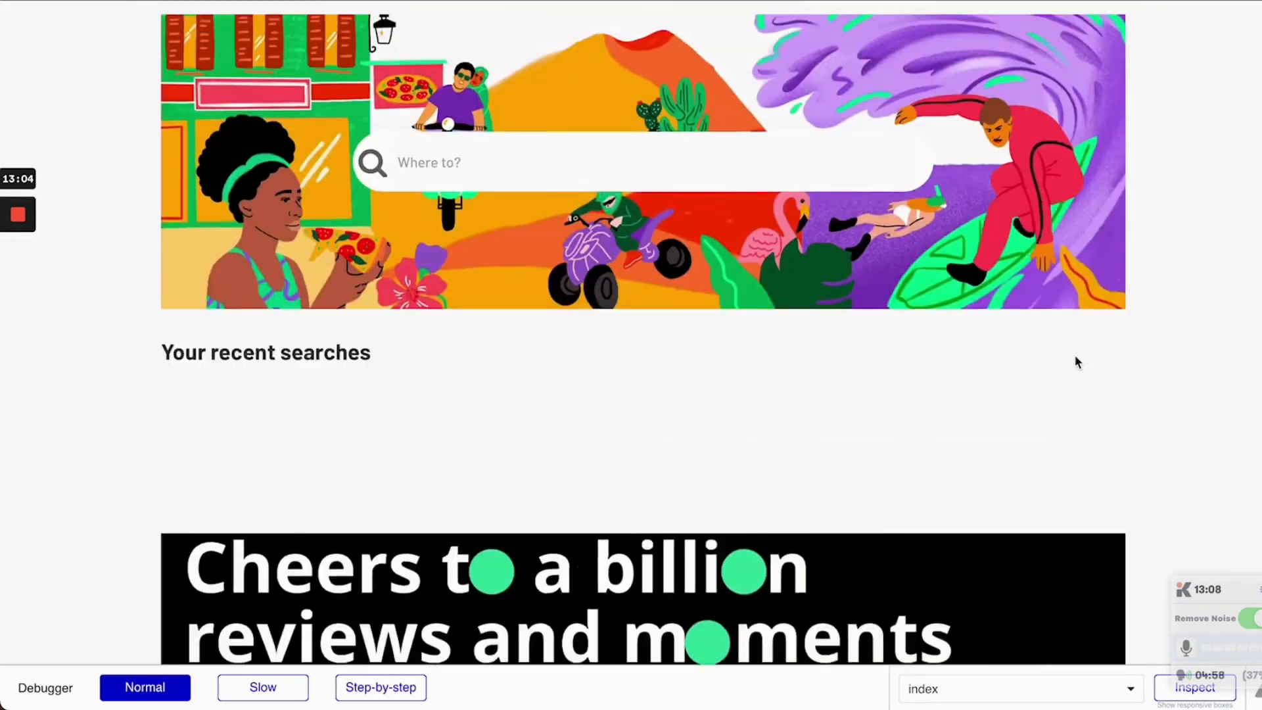
{"action": "scroll", "coordinate": [1075, 357], "scroll_direction": "down", "scroll_amount": 3}
{"action": "scroll", "coordinate": [1075, 358], "scroll_direction": "down", "scroll_amount": 17}
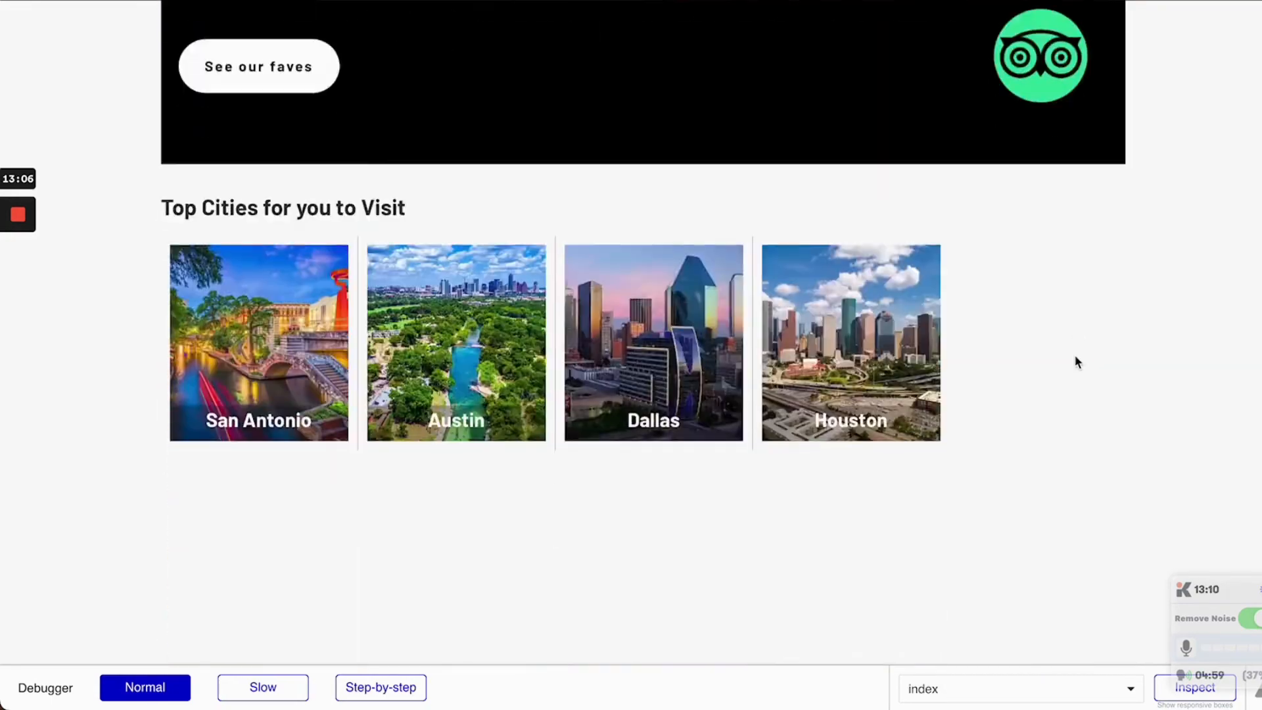
{"action": "scroll", "coordinate": [1076, 357], "scroll_direction": "up", "scroll_amount": 7}
{"action": "scroll", "coordinate": [1076, 361], "scroll_direction": "down", "scroll_amount": 3}
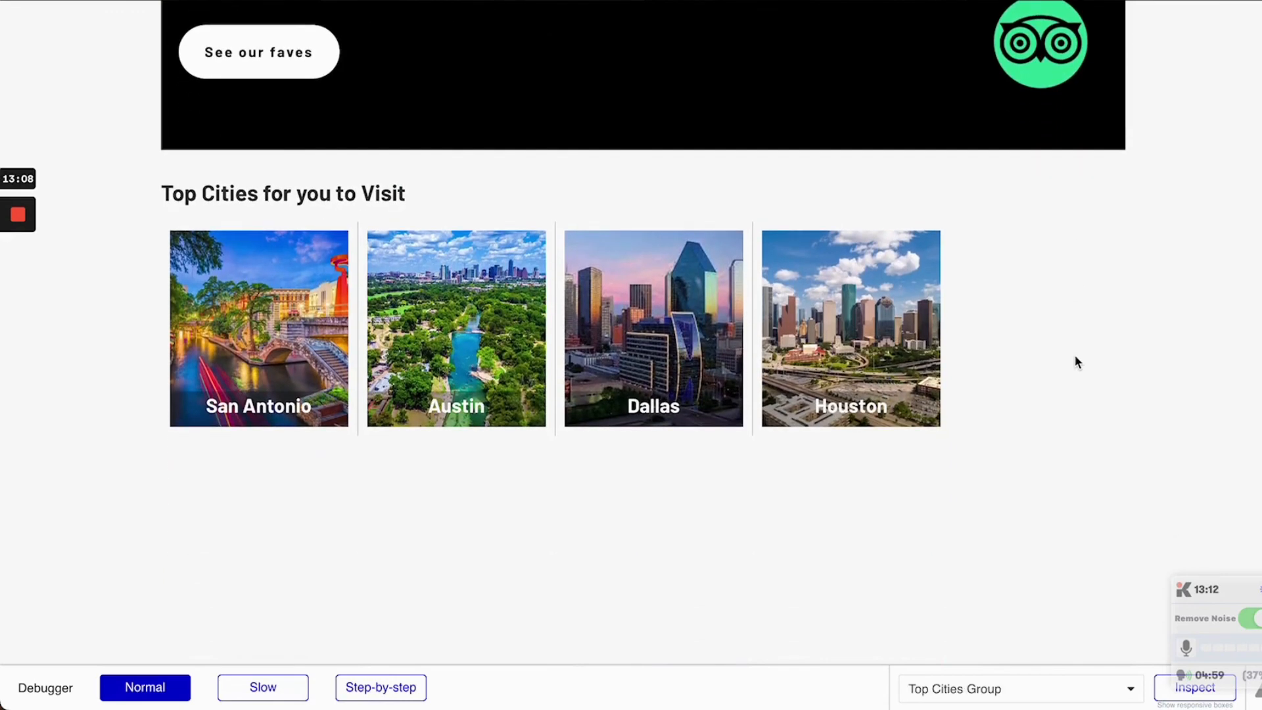